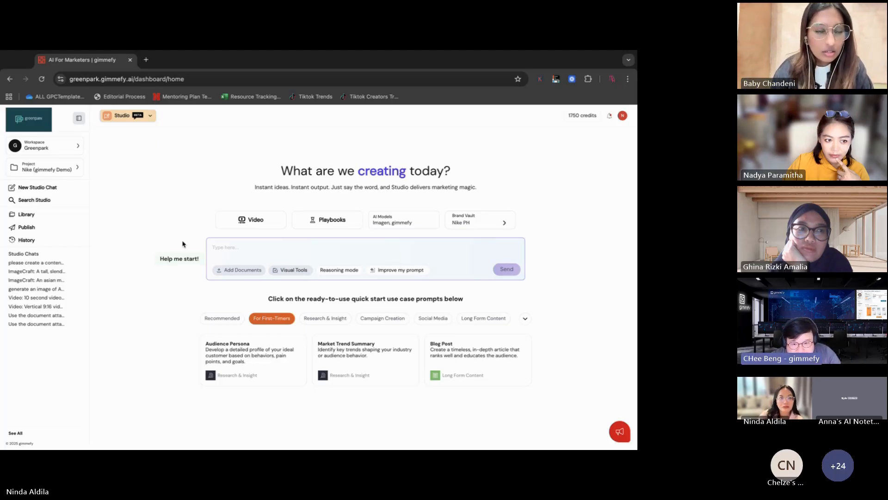
Reload the dashboard home page and open the AI model selection to view the visual and studio models
left_click(42, 80)
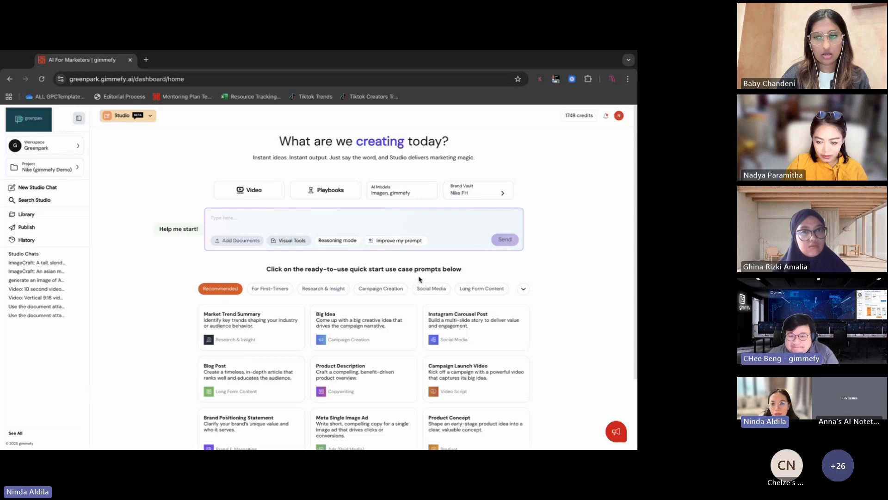
left_click(412, 199)
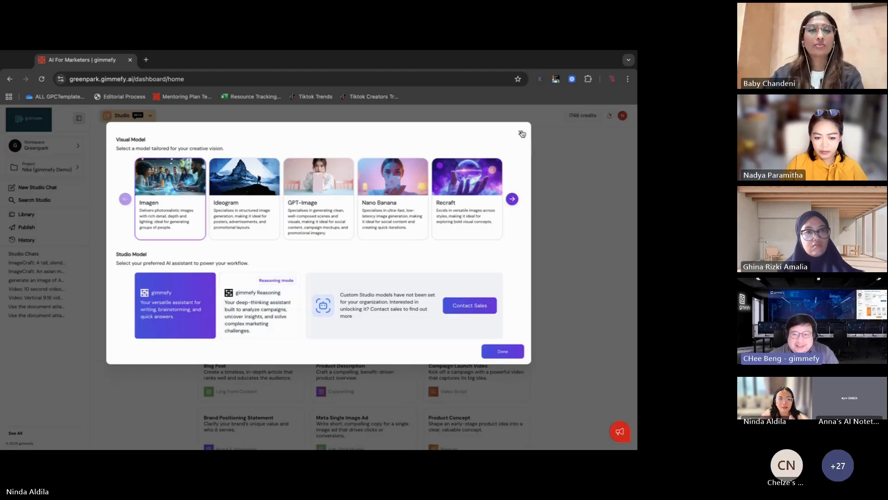
Refresh the dashboard, open the "You are a campaign dig…" Studio chat, and read its prompt and campaign overview to the end
left_click(42, 79)
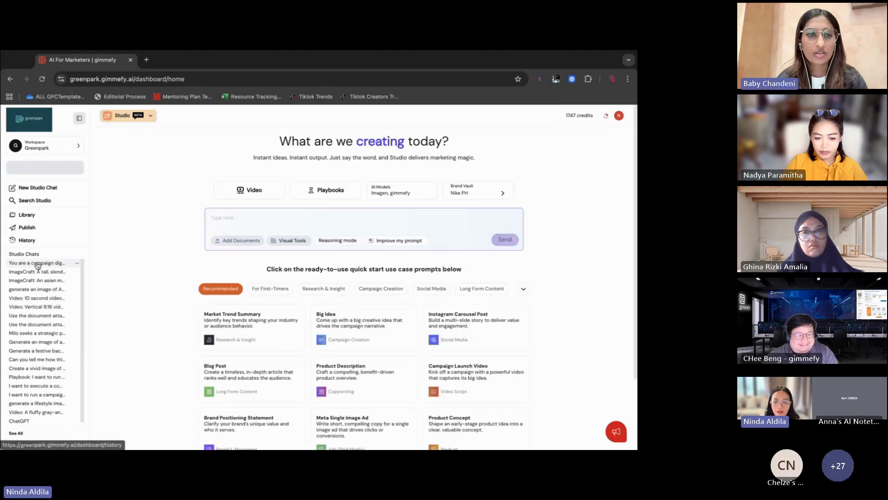
left_click(38, 263)
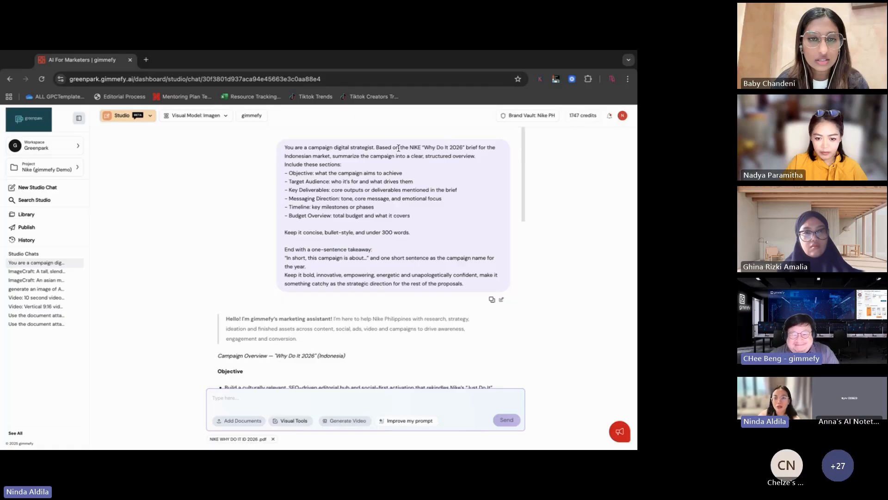
scroll(370, 191, "down", 1)
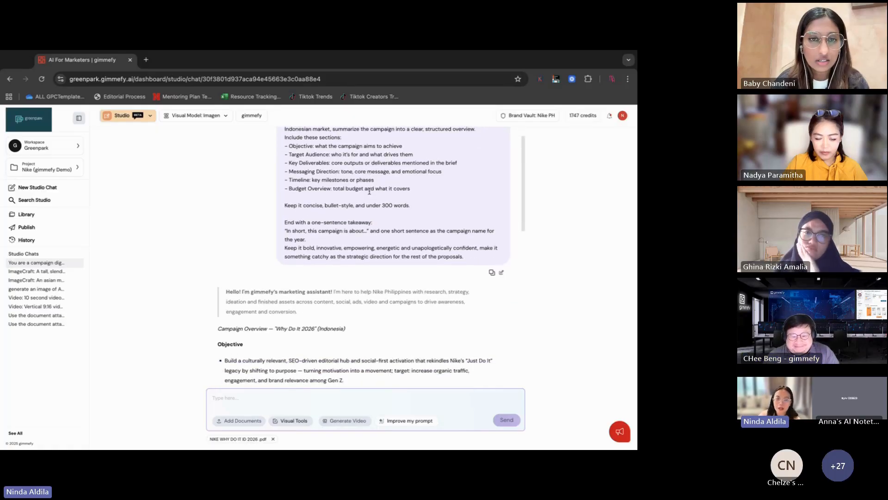
scroll(324, 199, "down", 1)
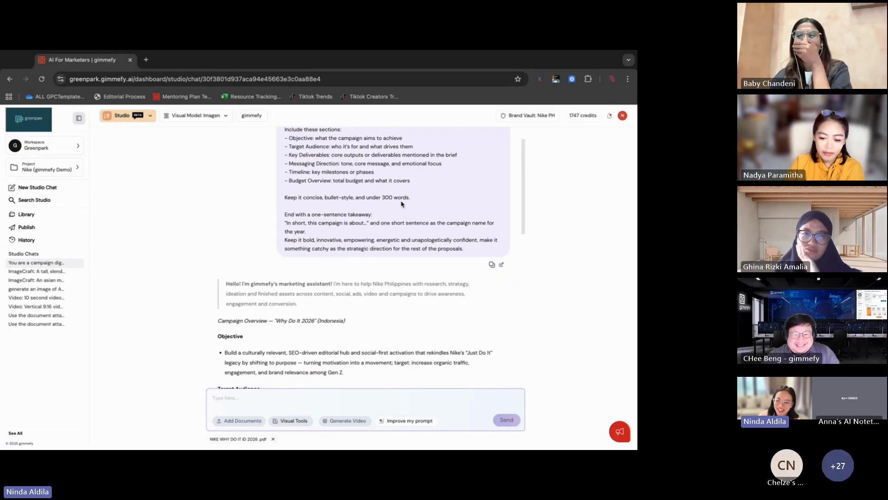
scroll(402, 203, "down", 5)
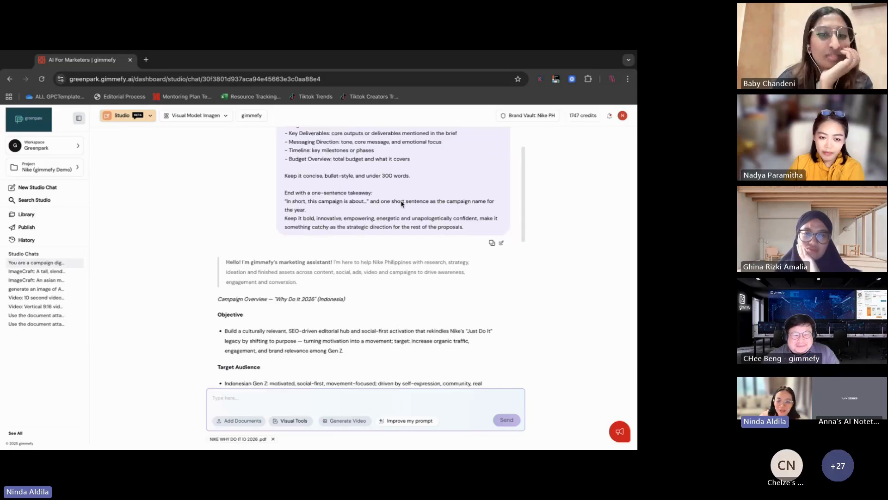
scroll(402, 204, "down", 3)
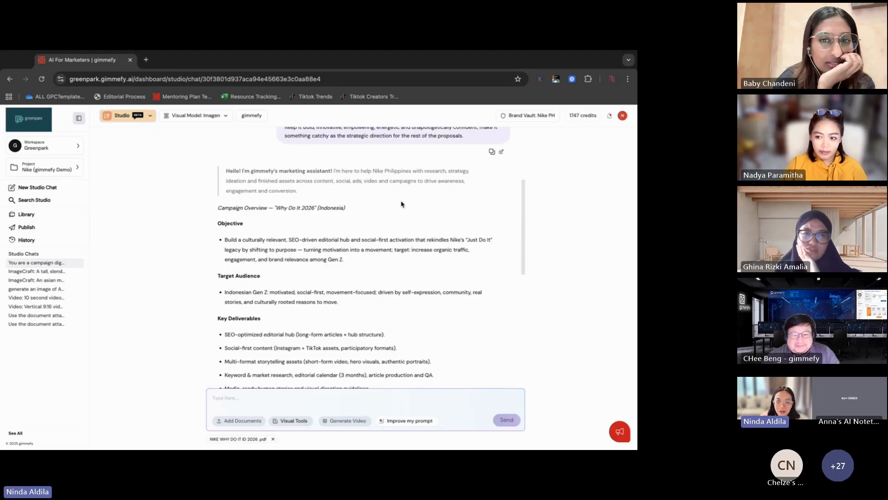
scroll(401, 204, "down", 5)
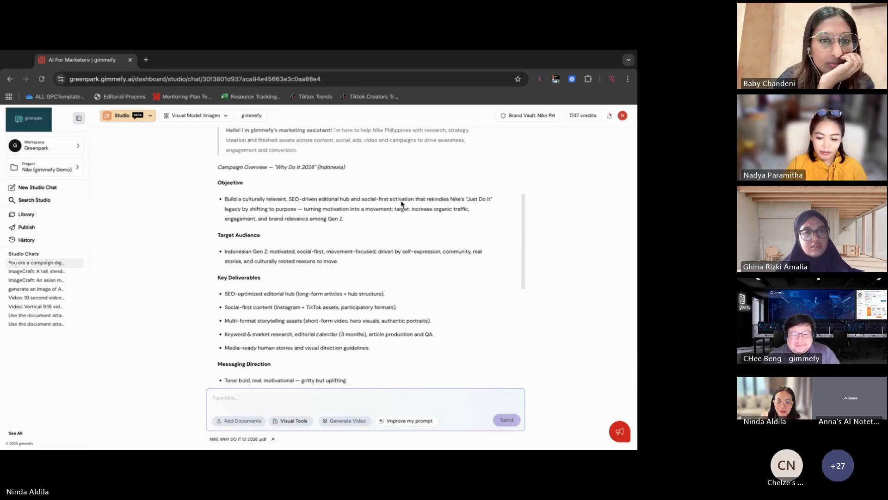
scroll(402, 203, "down", 5)
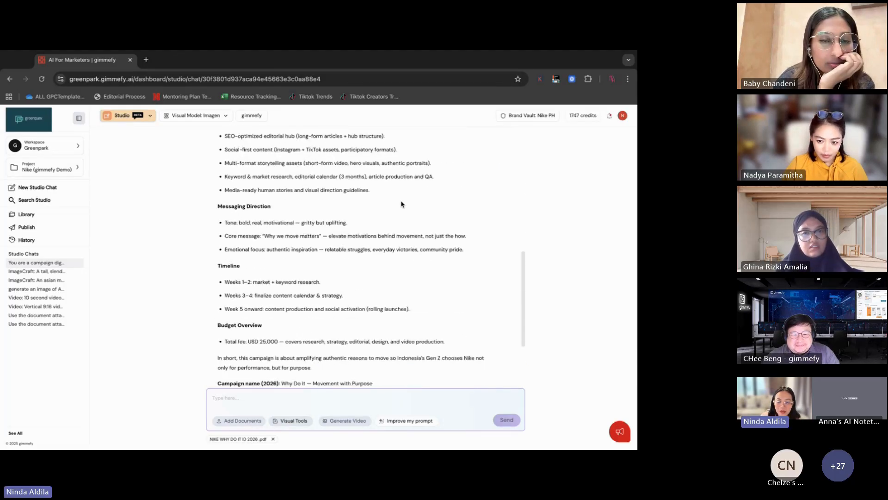
scroll(402, 203, "down", 4)
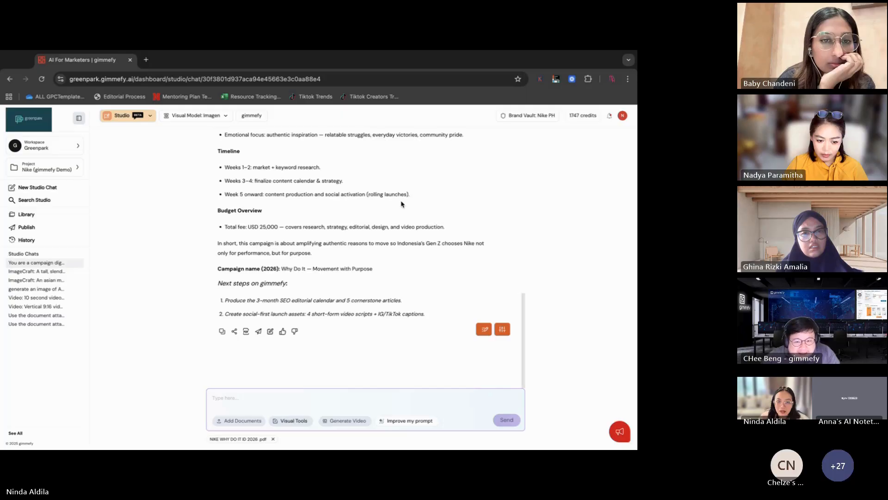
Review the campaign overview again from its objective through deliverables, messaging direction, timeline, budget and next steps
scroll(402, 204, "up", 4)
scroll(402, 203, "up", 5)
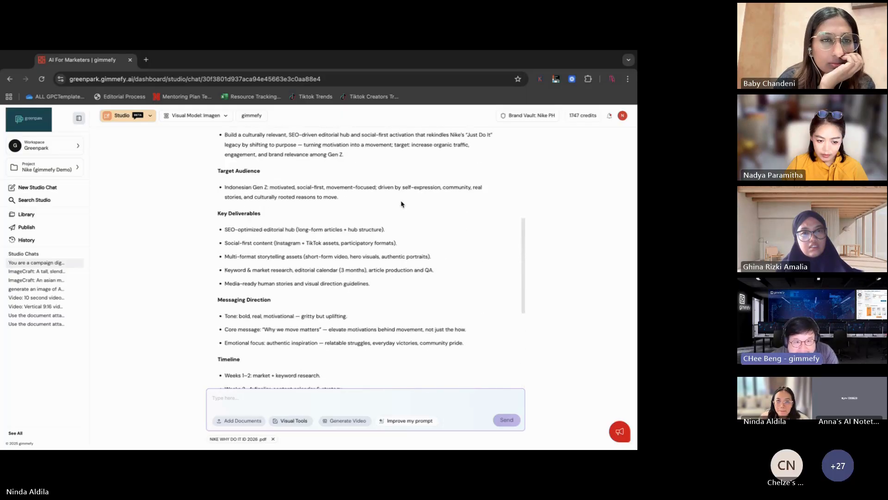
scroll(401, 204, "up", 3)
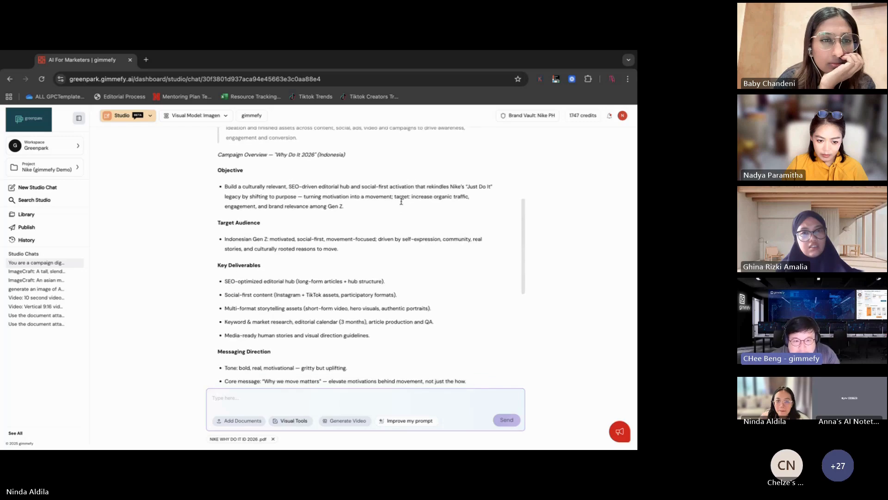
scroll(401, 201, "down", 1)
scroll(402, 201, "down", 3)
scroll(402, 203, "down", 6)
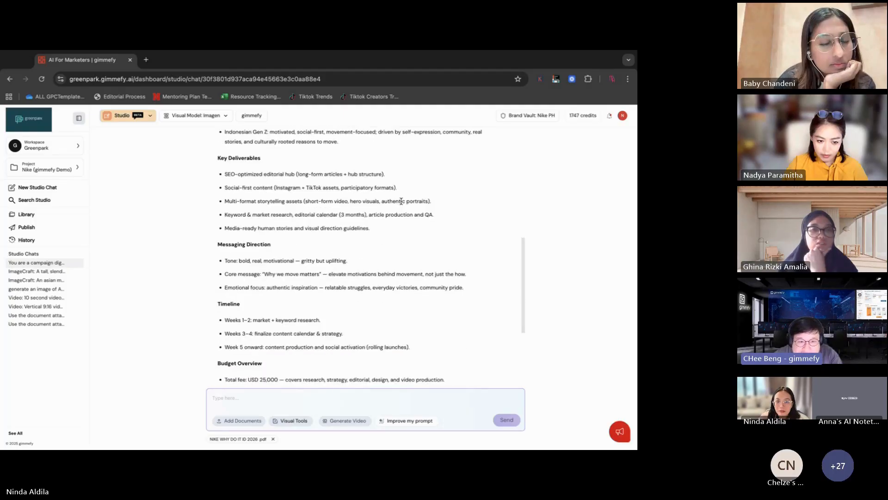
scroll(402, 202, "down", 3)
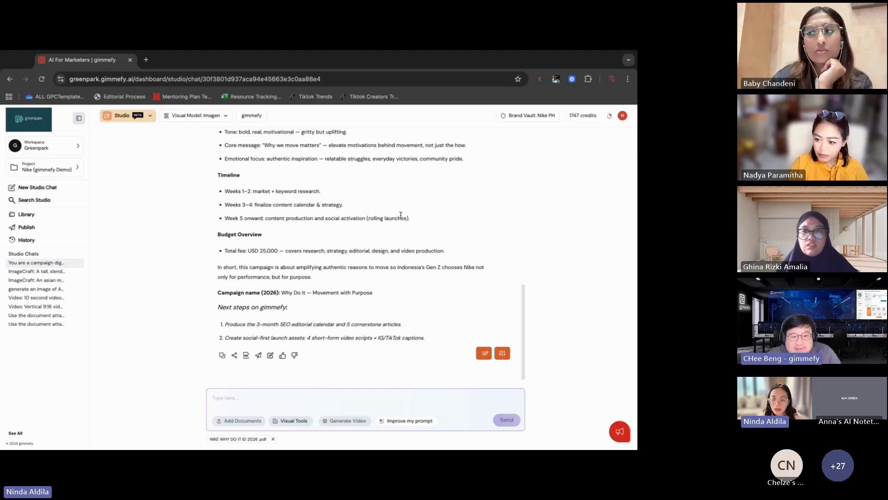
scroll(402, 208, "down", 2)
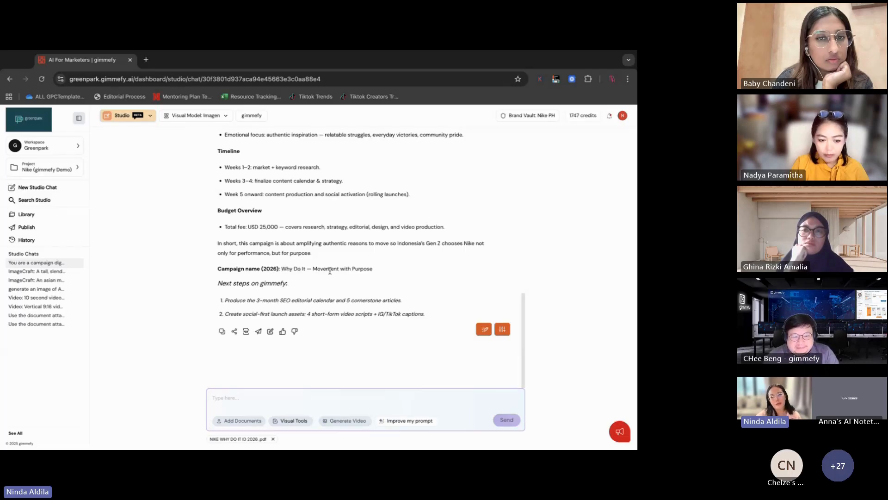
Recheck the overview's sections and highlight the 2026 campaign name, "Why Do It — Movement with Purpose", for a moment
scroll(331, 268, "up", 5)
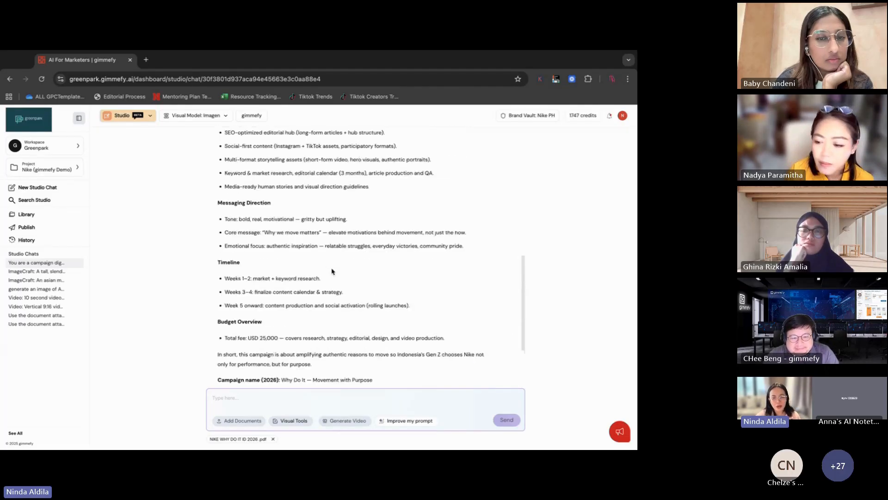
scroll(331, 271, "up", 1)
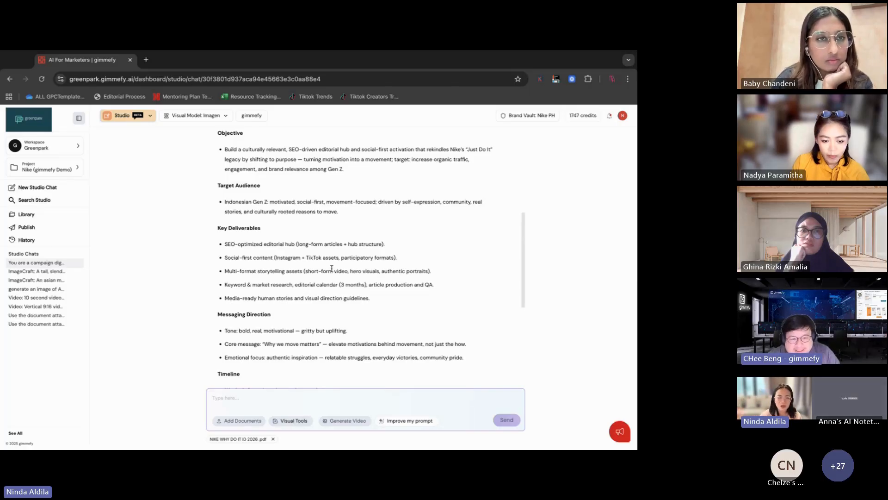
scroll(331, 268, "down", 5)
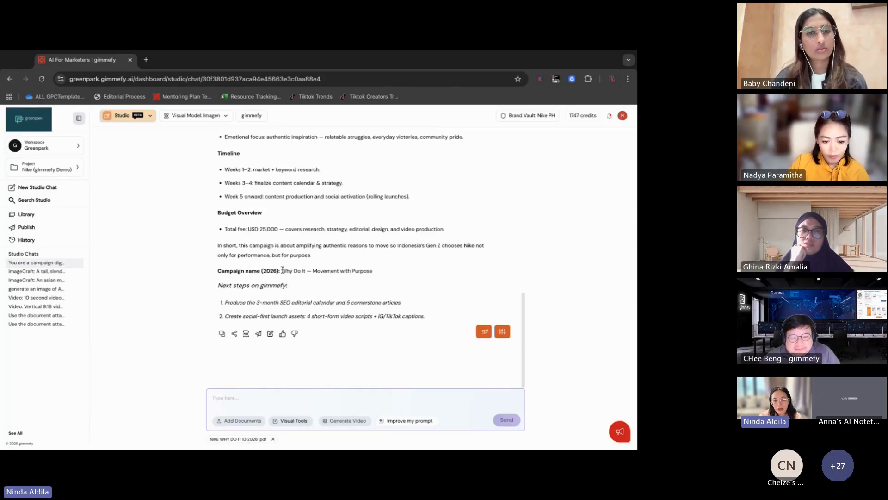
left_click_drag(282, 271, 367, 280)
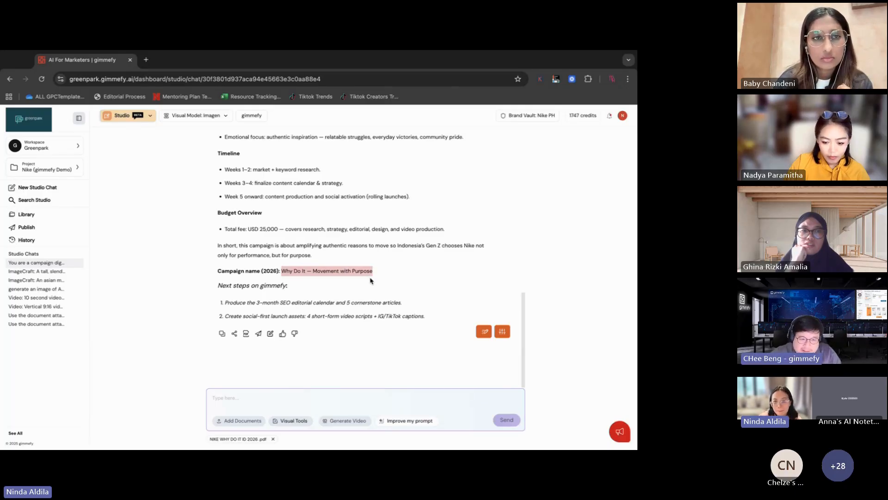
left_click(386, 269)
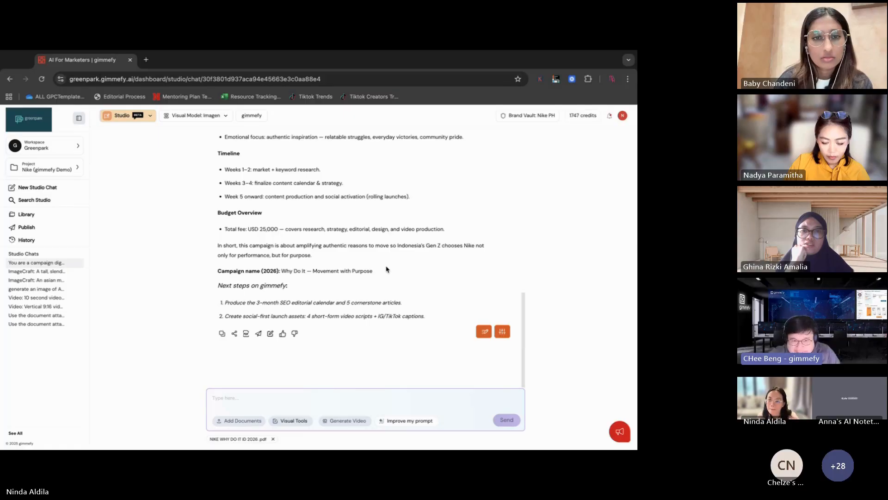
Compare the original strategist prompt at the start of the chat with the generated overview, down to the suggested next steps
scroll(387, 269, "up", 10)
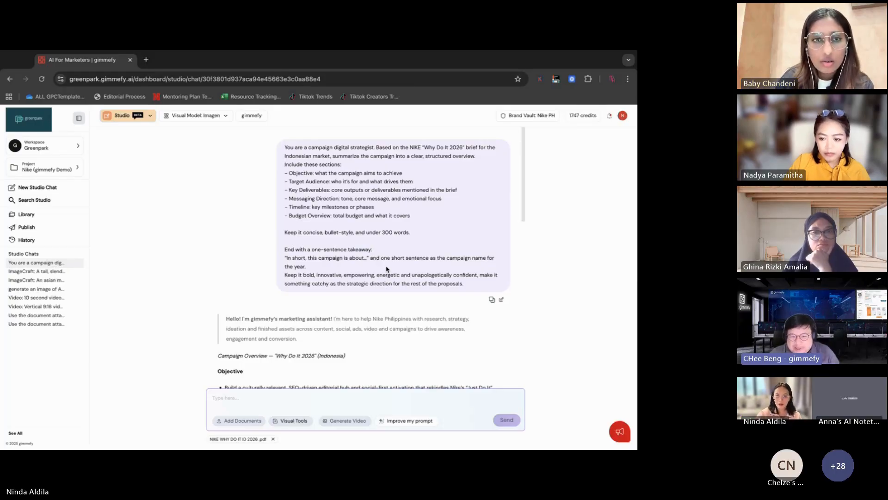
scroll(387, 269, "down", 4)
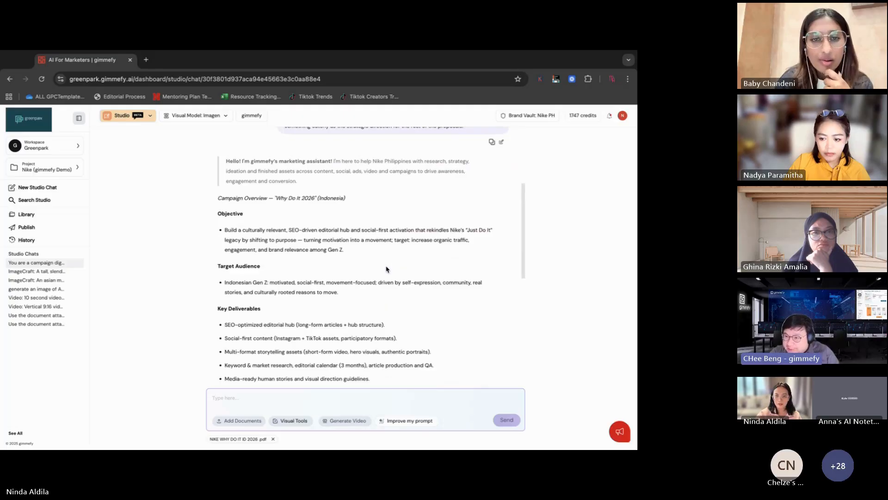
scroll(387, 269, "down", 8)
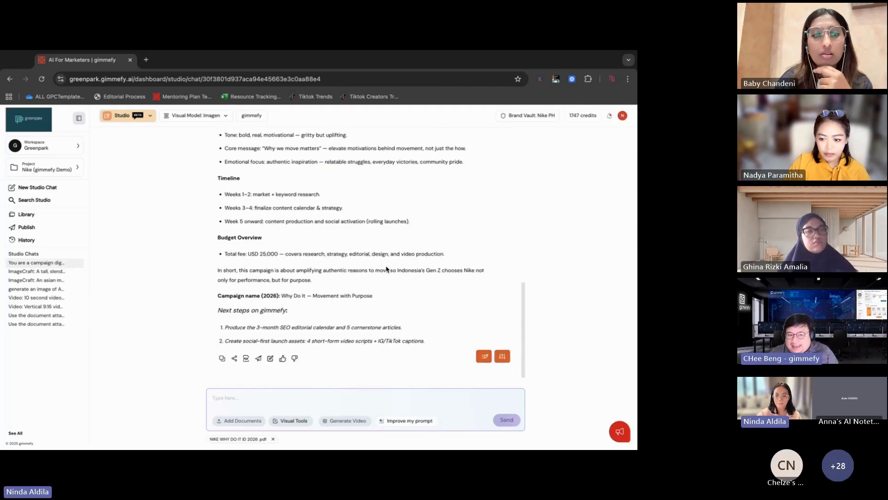
scroll(387, 269, "down", 1)
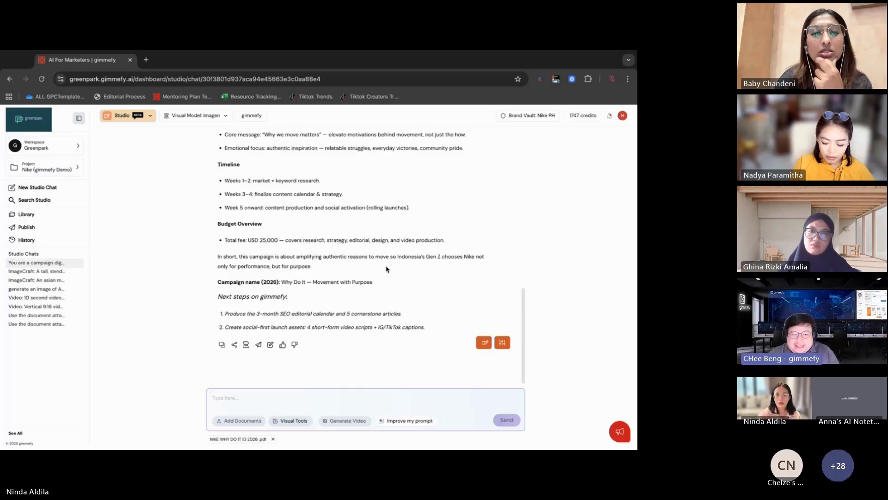
scroll(387, 269, "down", 1)
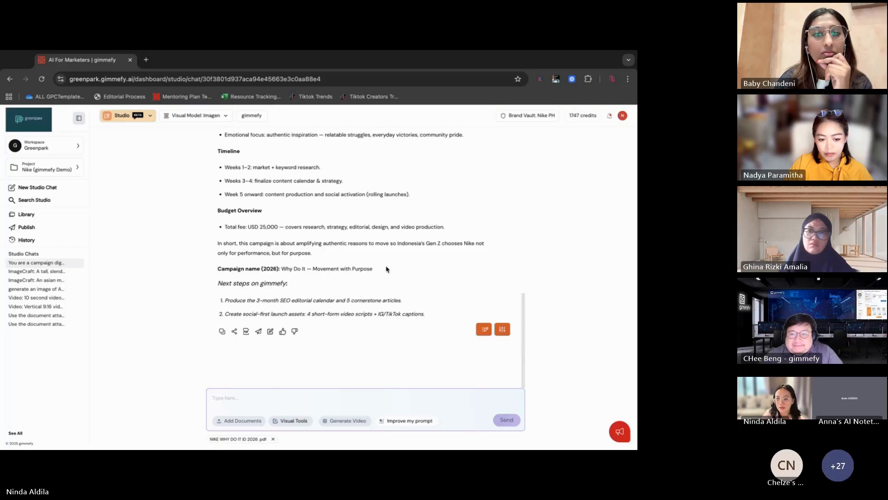
Write the request "Give us 3 option for digital campaign, because we need few creative strategy output that we can use for content production" and improve it
left_click(263, 394)
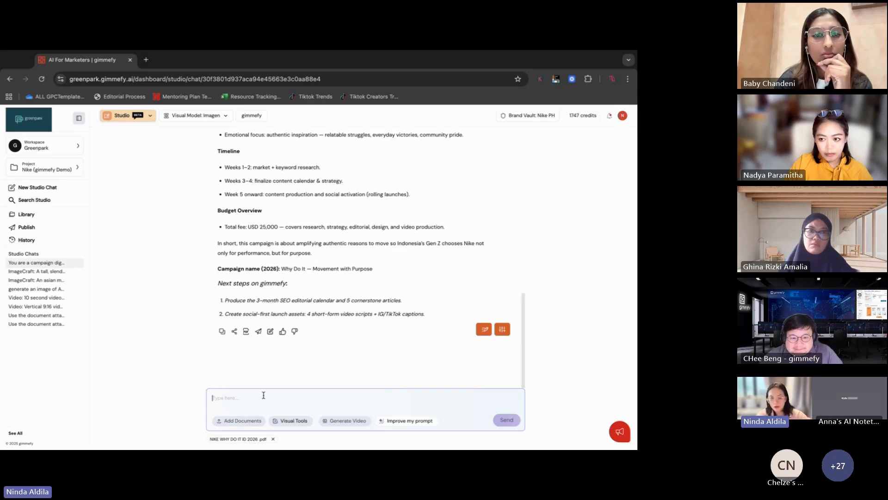
type("Give us 3")
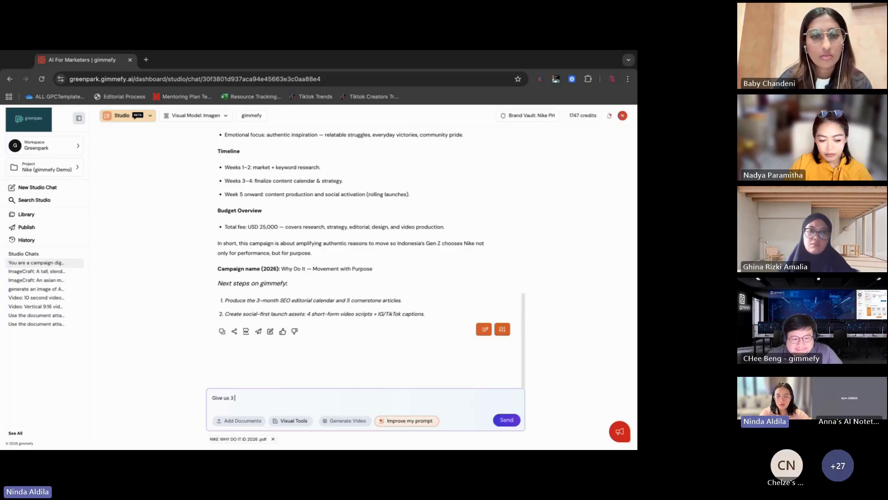
type(" option fo")
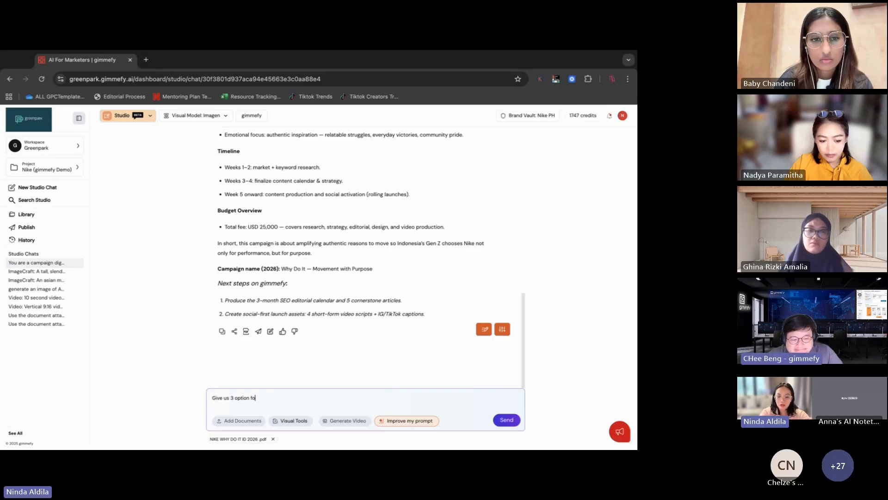
type("r digital cam")
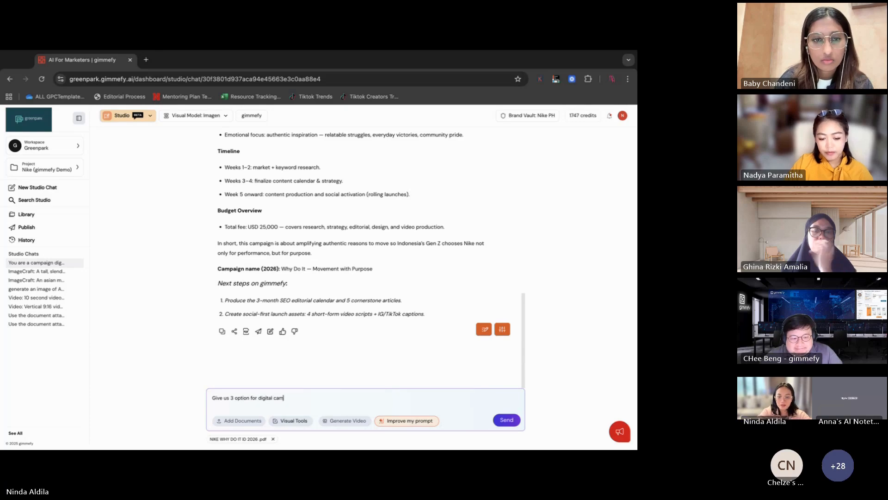
type("paign, be")
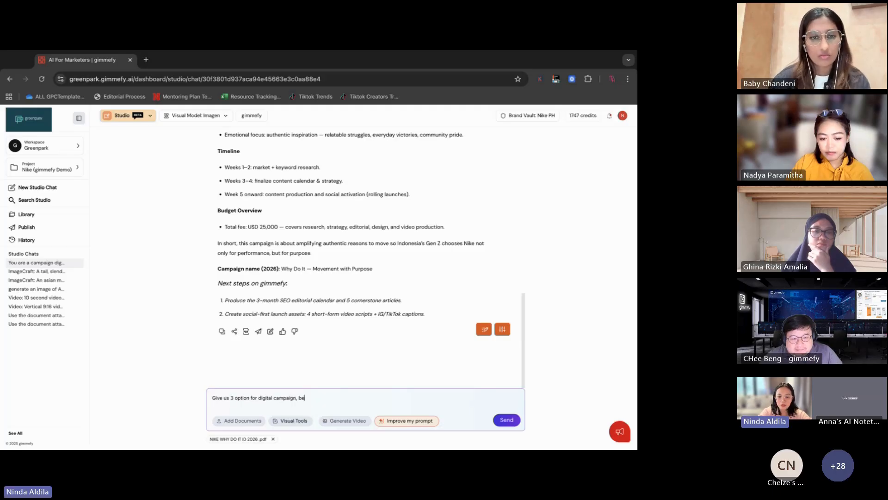
type("cause we need")
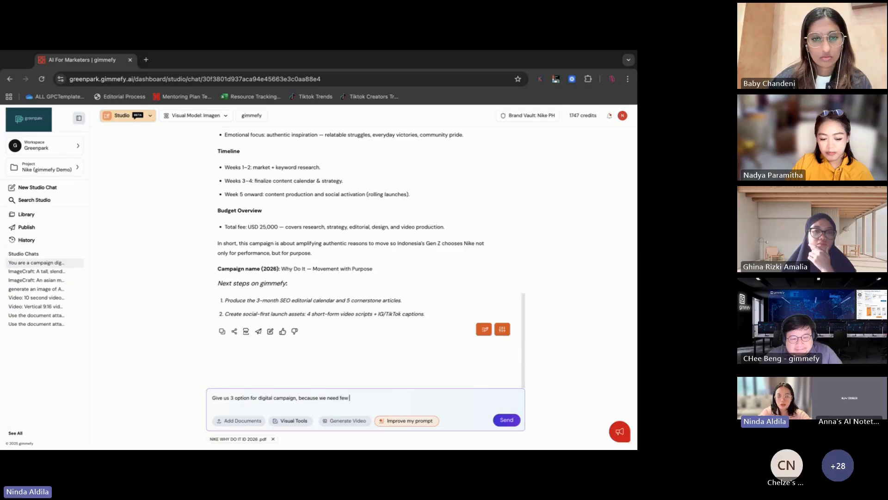
type(" few creative s")
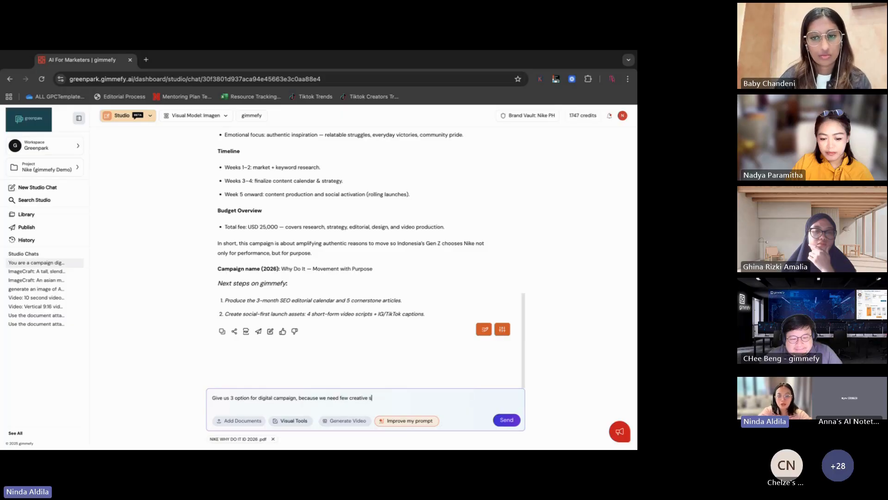
type("t")
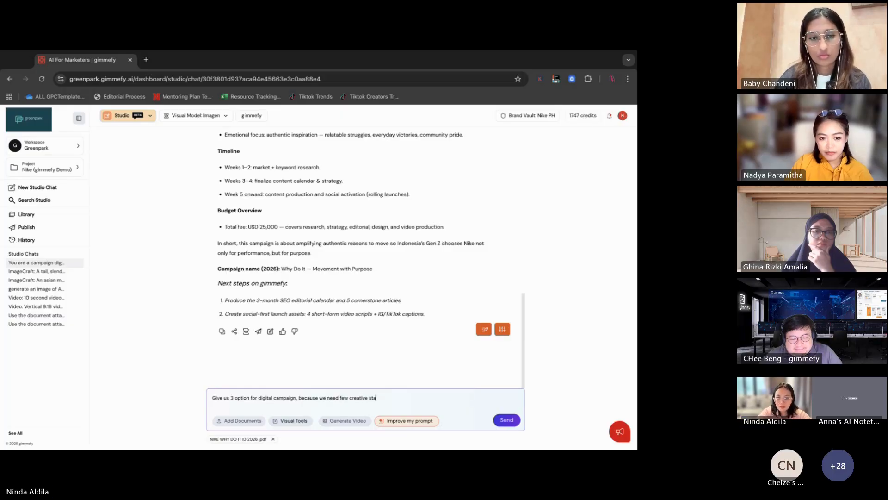
type("rategy outpu")
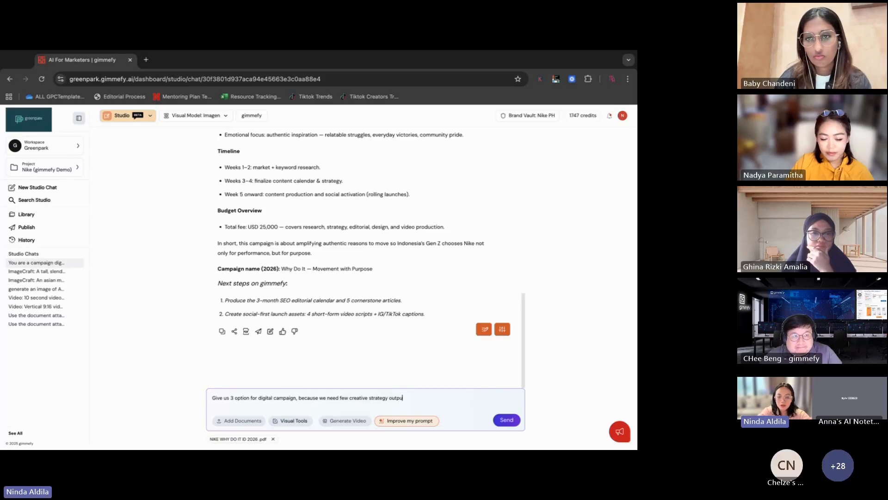
type("t tha")
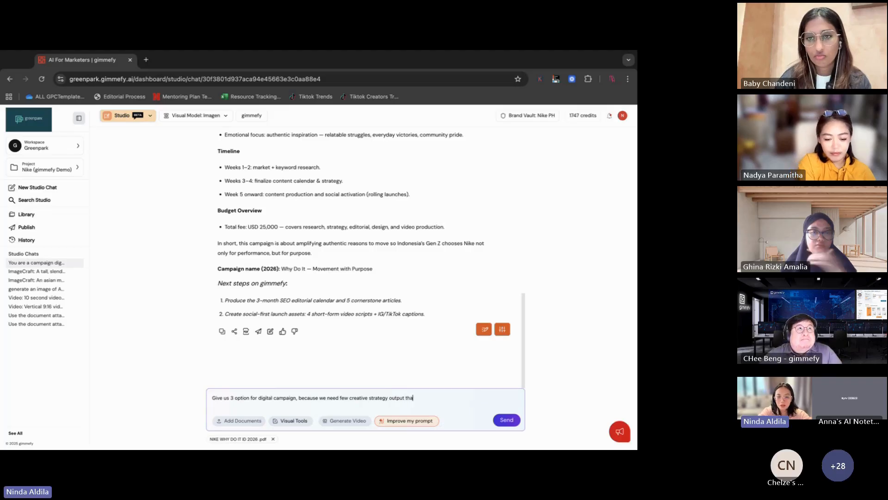
type("t we can ")
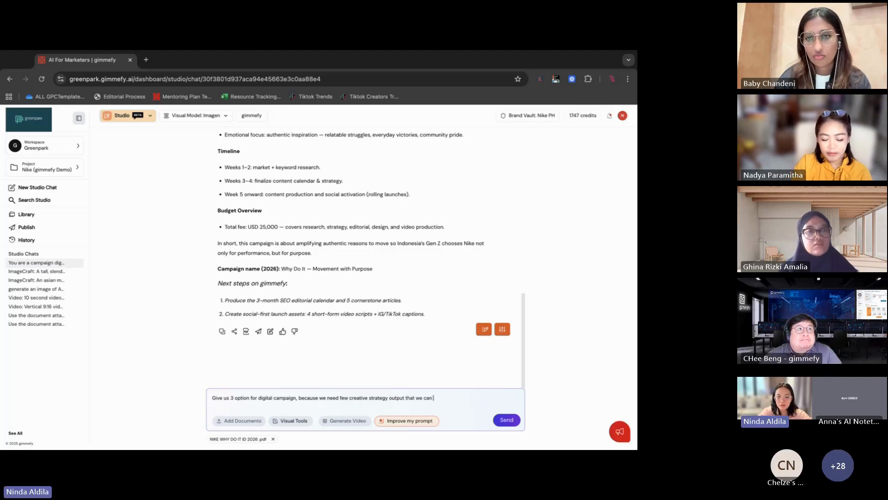
type("use for content production")
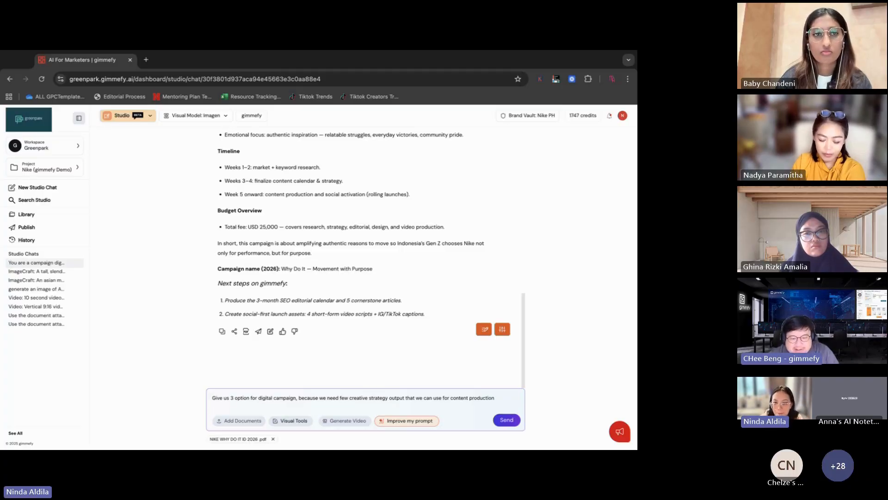
left_click(390, 420)
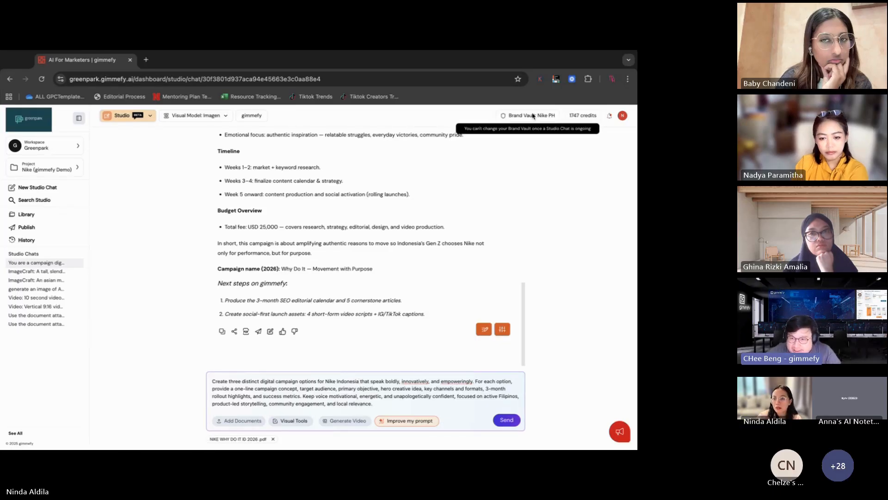
Go to the Vault Dashboard and clone the Nike Philippines vault into the Nike (gimmefy Demo) project under the name "Nike ID"
left_click(622, 115)
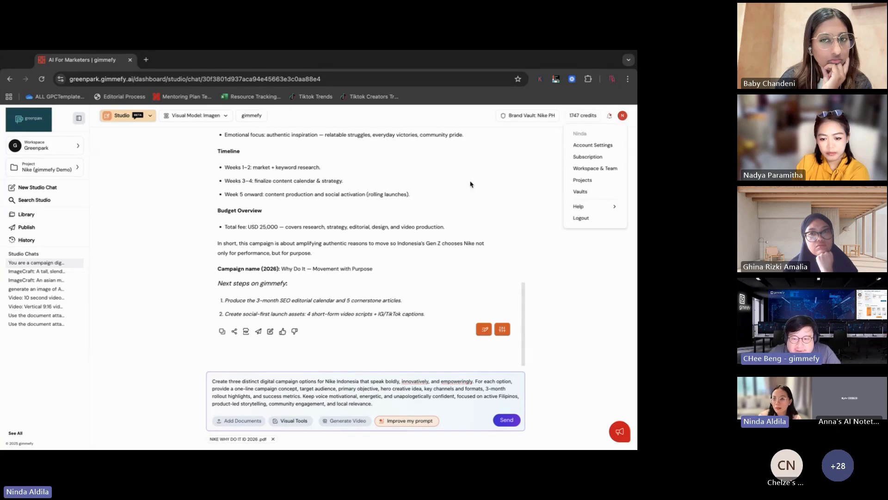
left_click(592, 192)
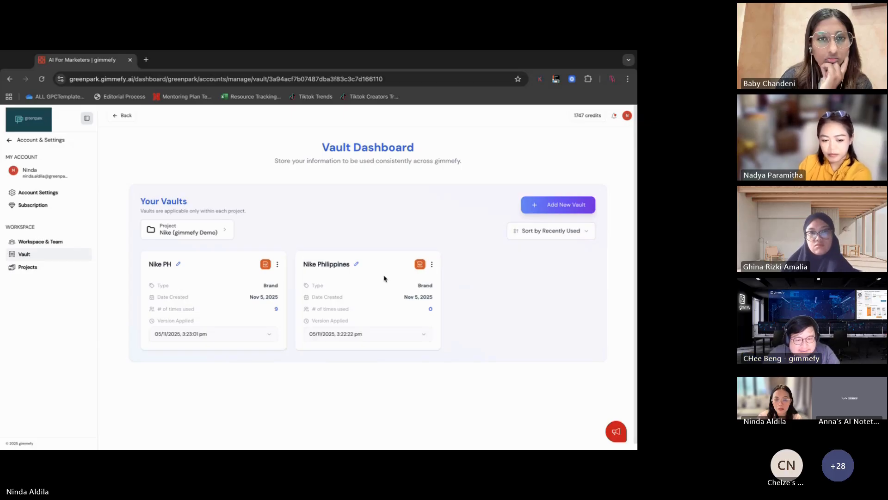
left_click(432, 267)
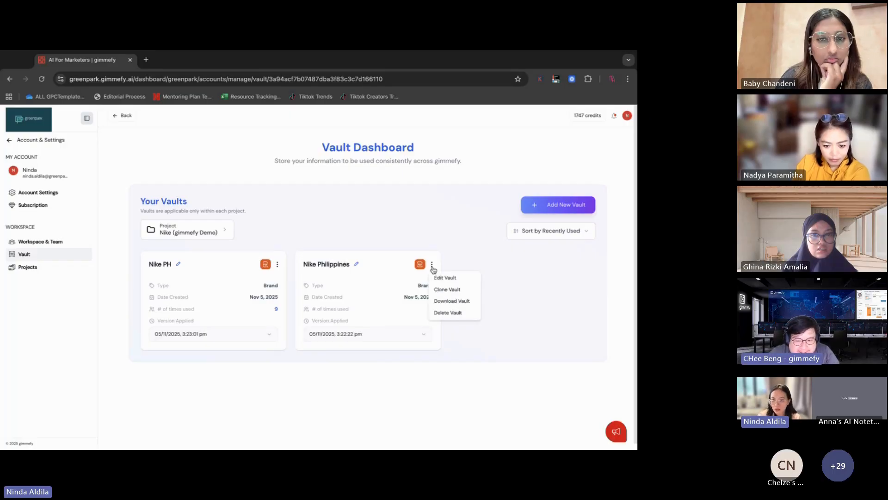
left_click(441, 289)
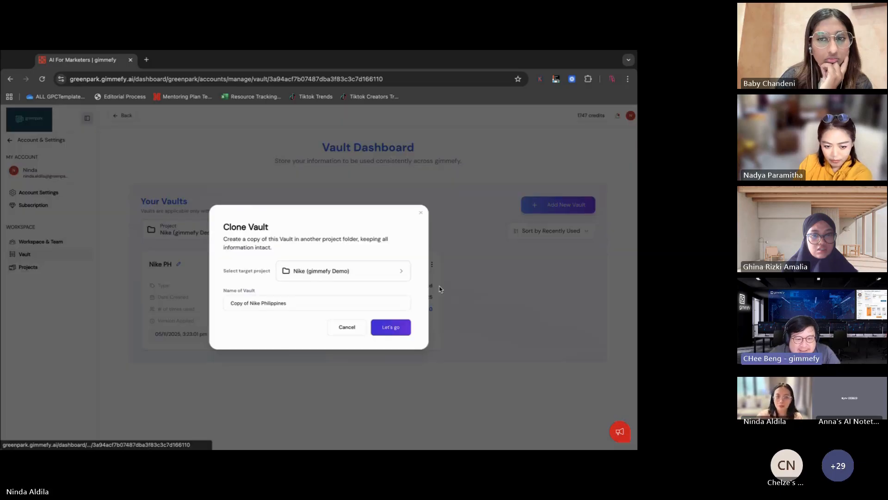
left_click(309, 302)
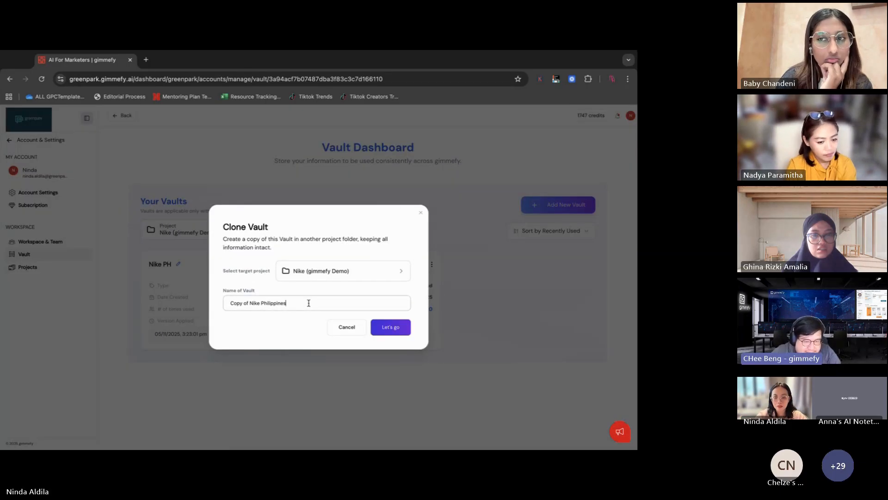
key("BackSpace")
key("BackSpace")
key("BackSpace")
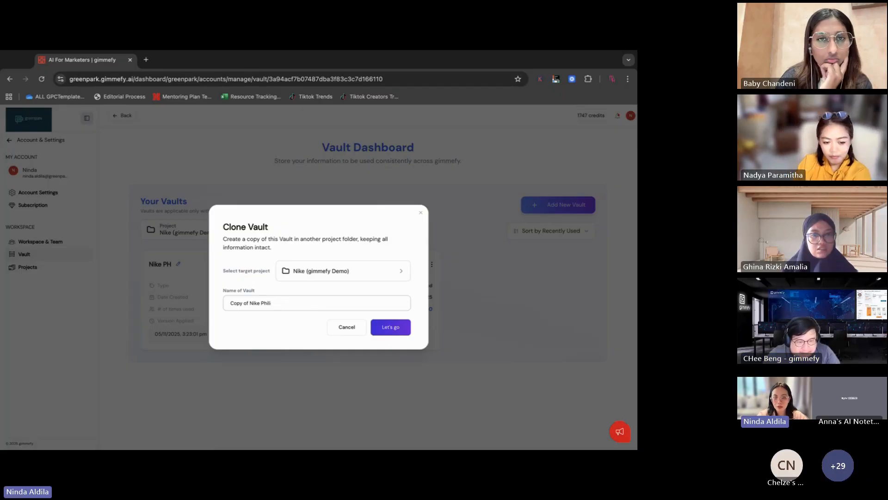
key("BackSpace")
key("BackSpace")
type("ID")
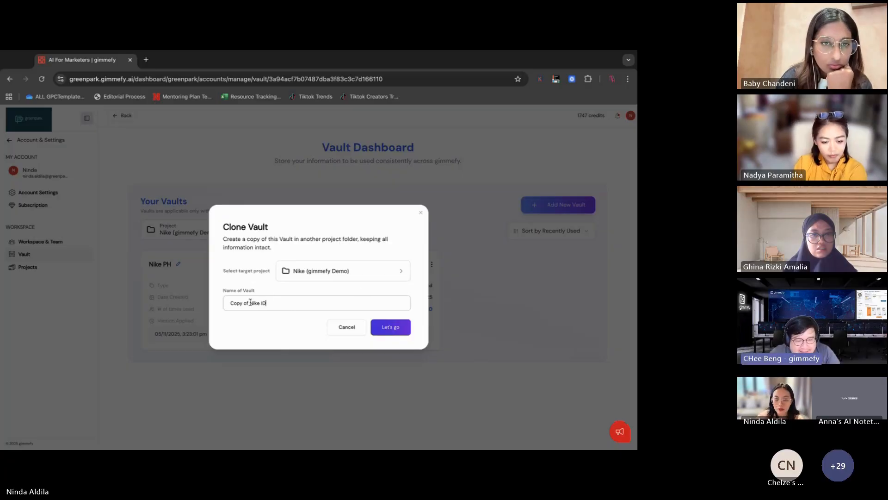
left_click_drag(250, 303, 225, 304)
key("BackSpace")
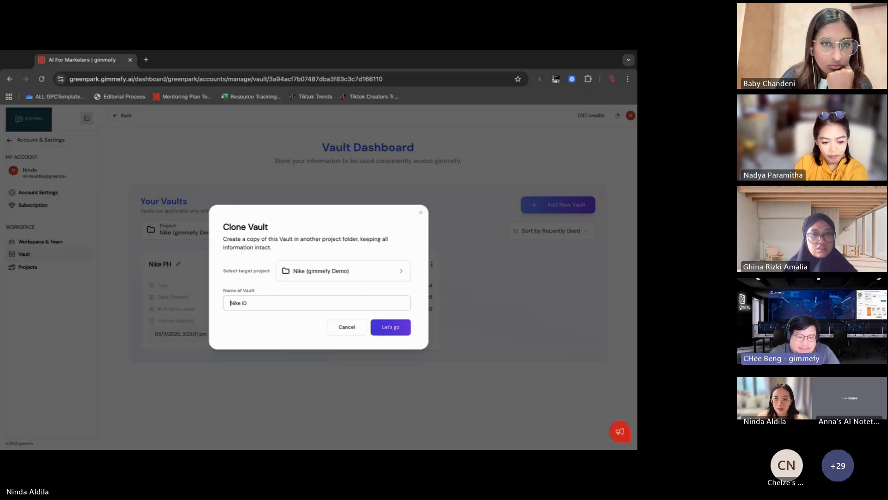
left_click(400, 331)
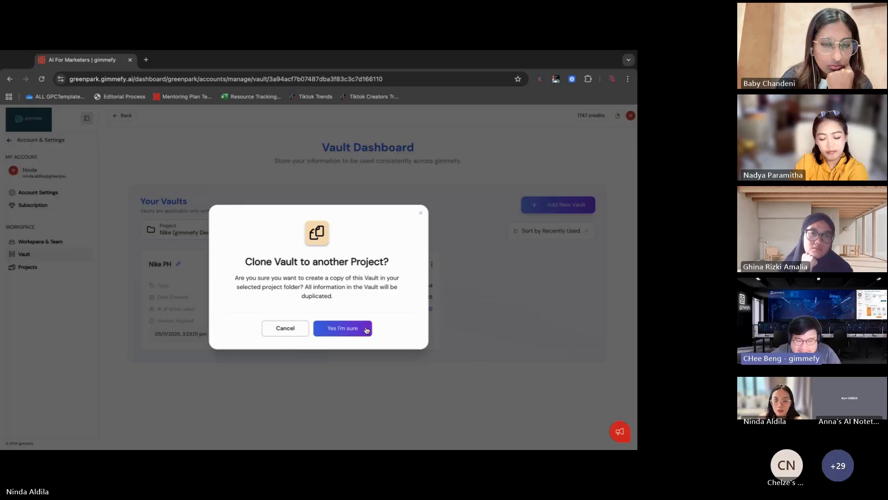
left_click(360, 329)
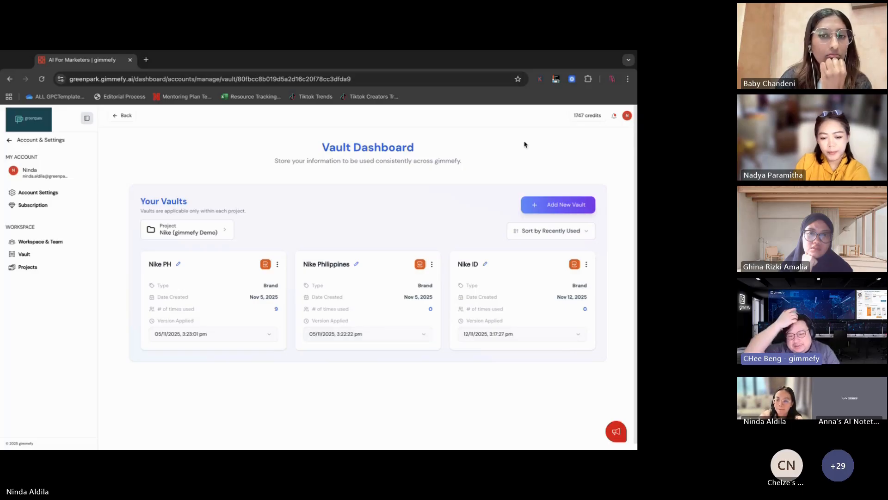
Open the Nike ID vault for editing, review its Business Profile from brand name to compliance fields, and close it without changes
left_click(586, 264)
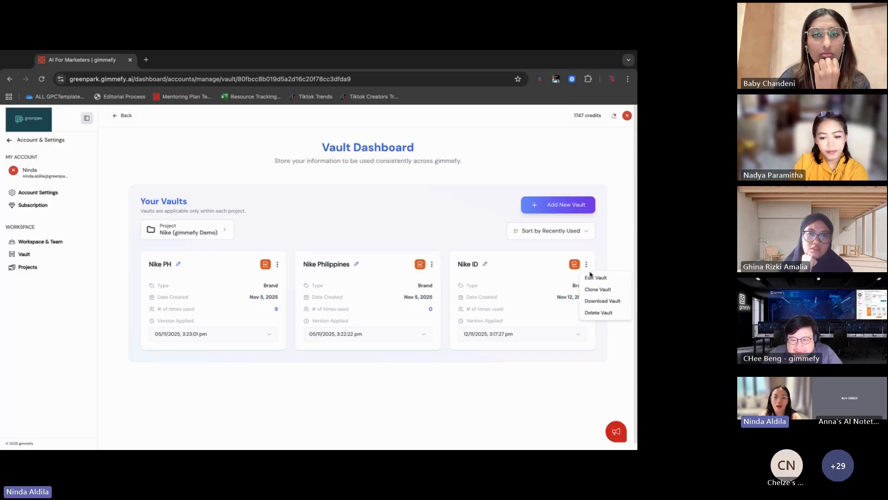
left_click(592, 278)
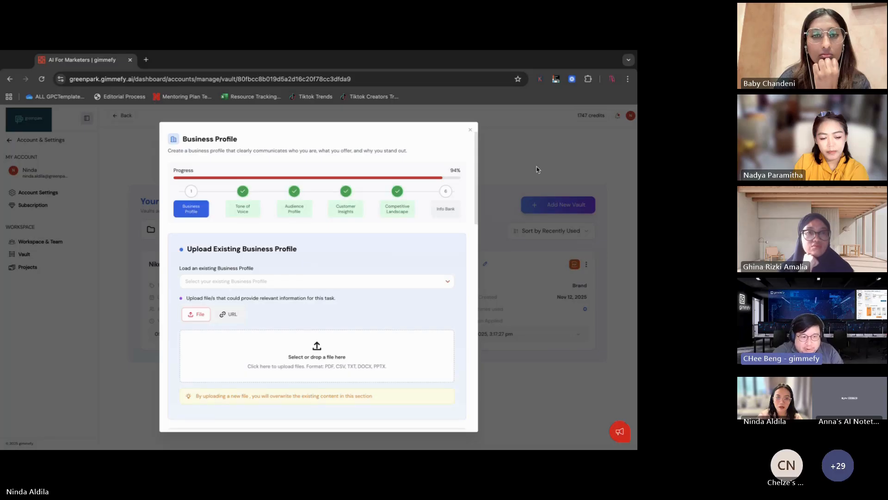
scroll(357, 260, "down", 10)
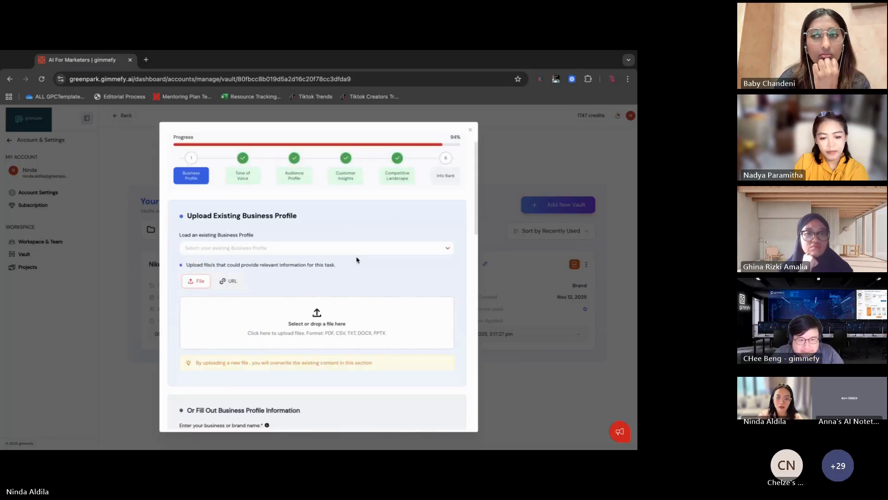
scroll(357, 260, "up", 5)
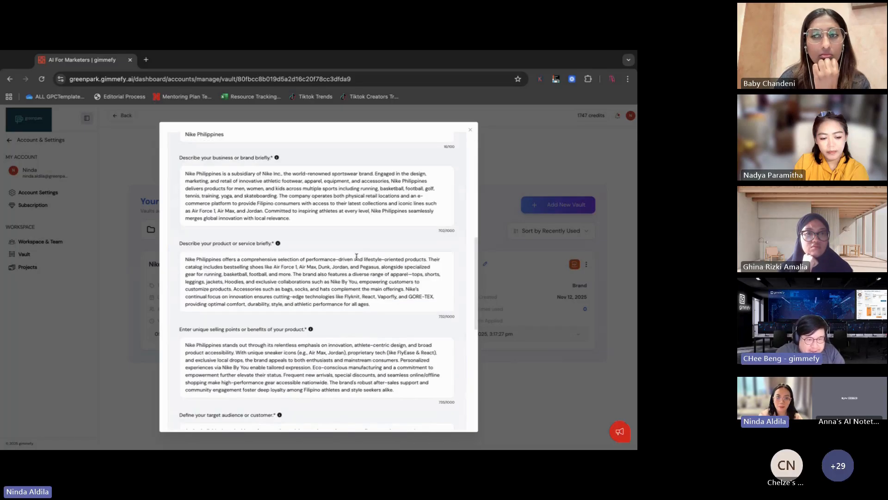
scroll(356, 260, "down", 10)
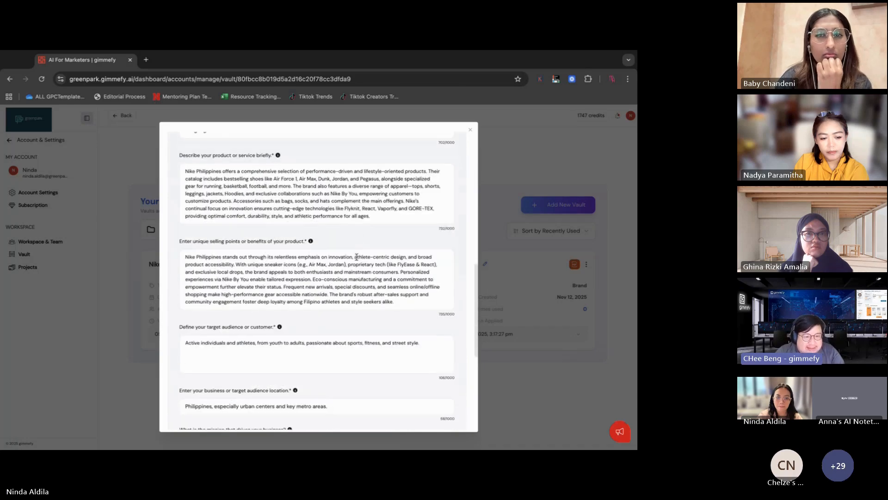
scroll(356, 260, "up", 15)
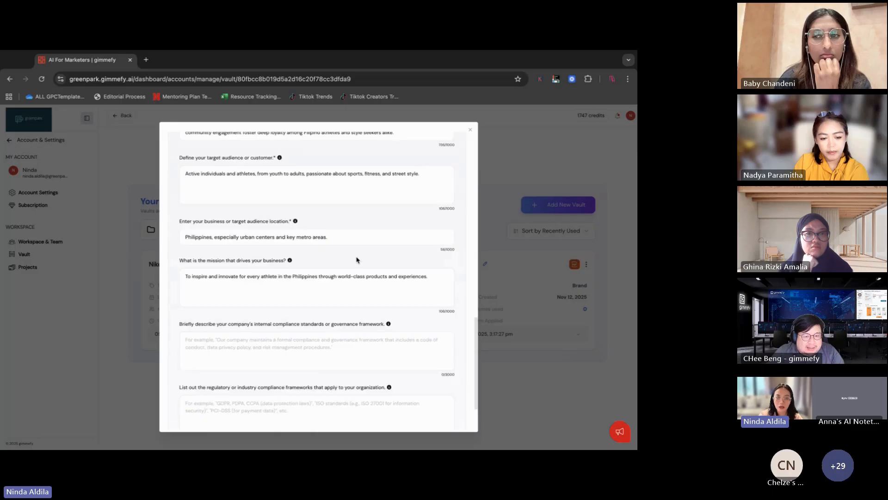
scroll(357, 260, "down", 3)
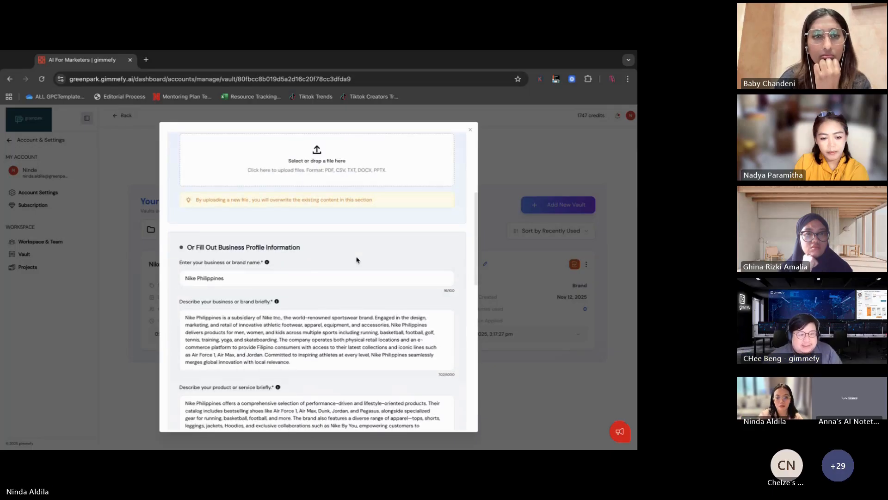
scroll(357, 260, "up", 1)
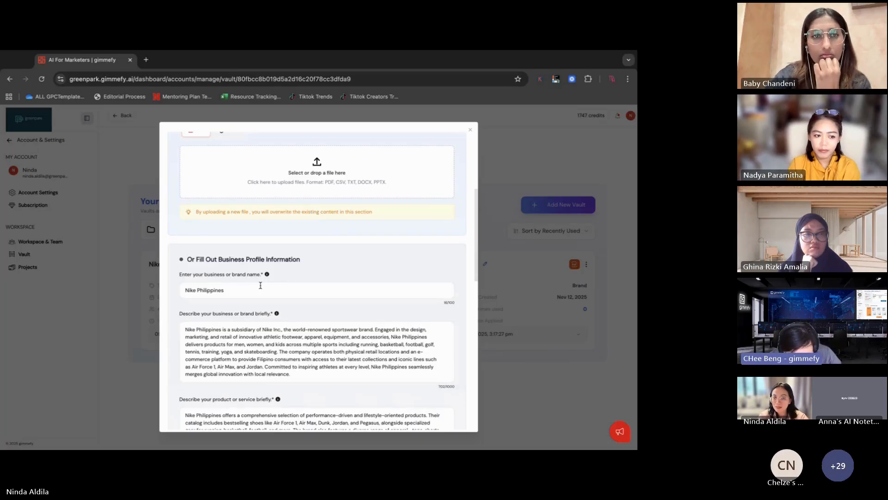
scroll(260, 285, "up", 4)
scroll(261, 289, "up", 3)
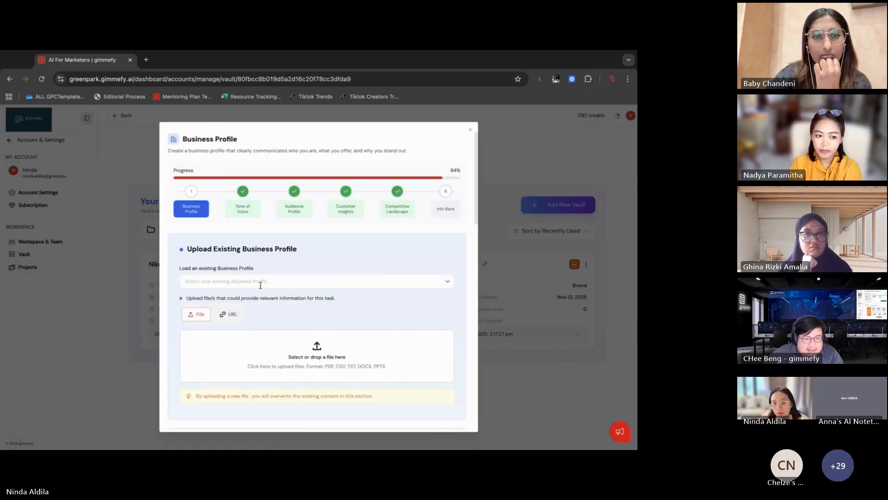
scroll(260, 286, "down", 6)
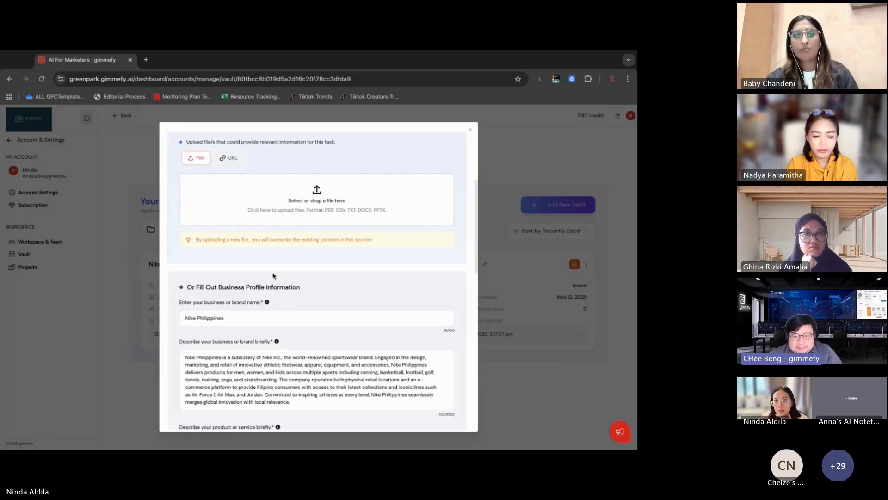
left_click(472, 131)
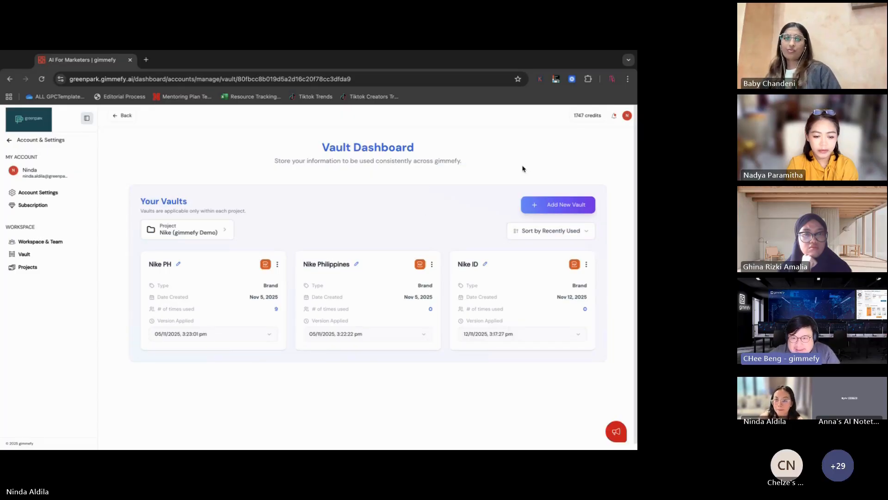
Start a new Brand Vault named "NIKE ID" and include all five sections, from Business Profile to Customer Insights
left_click(545, 204)
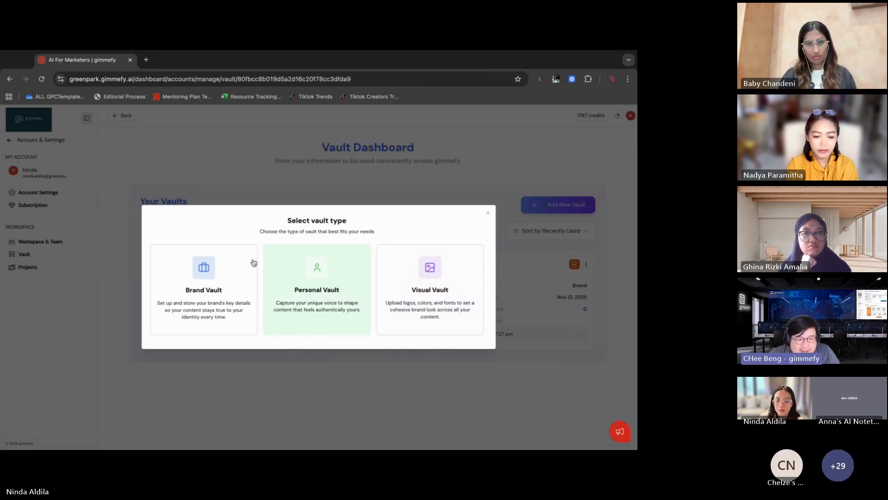
left_click(234, 267)
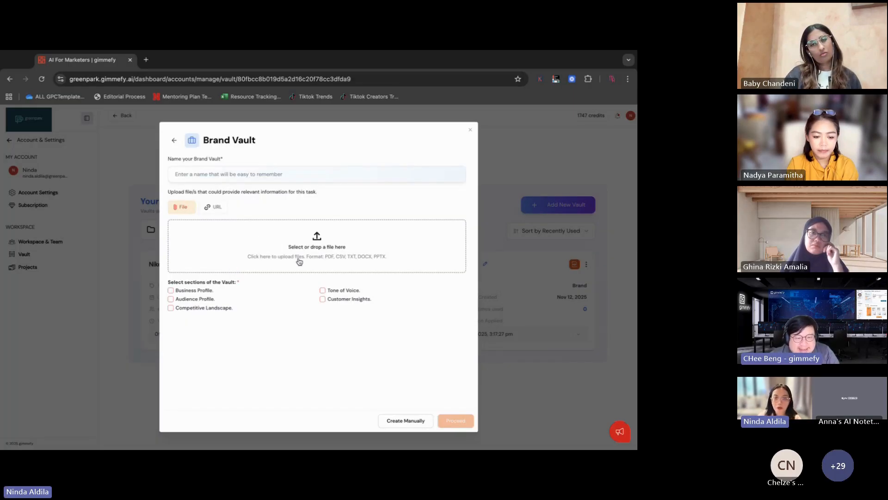
left_click(252, 174)
type("NIKE ID")
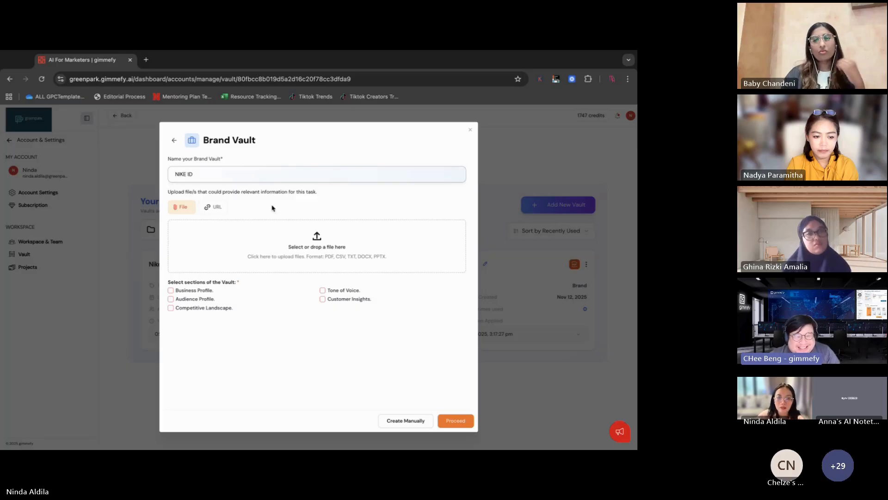
left_click(171, 290)
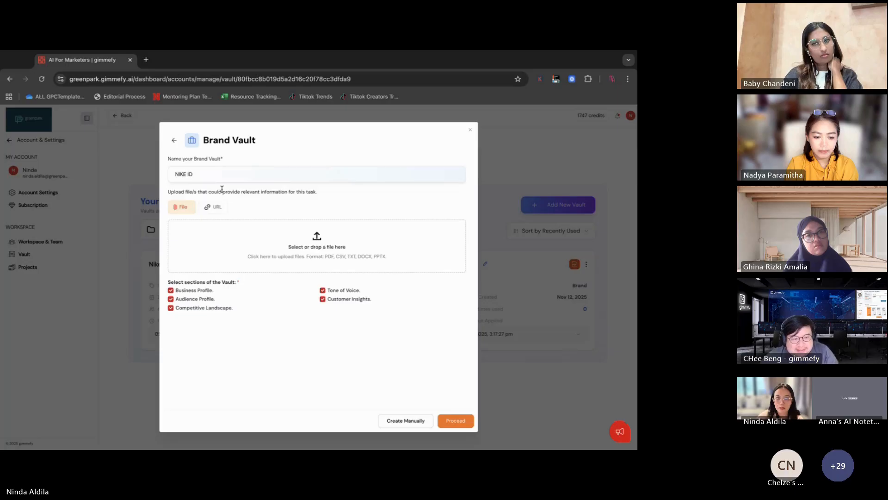
Use the URL nike.com/id as the source for the NIKE ID vault and proceed to generate its sections
left_click(216, 207)
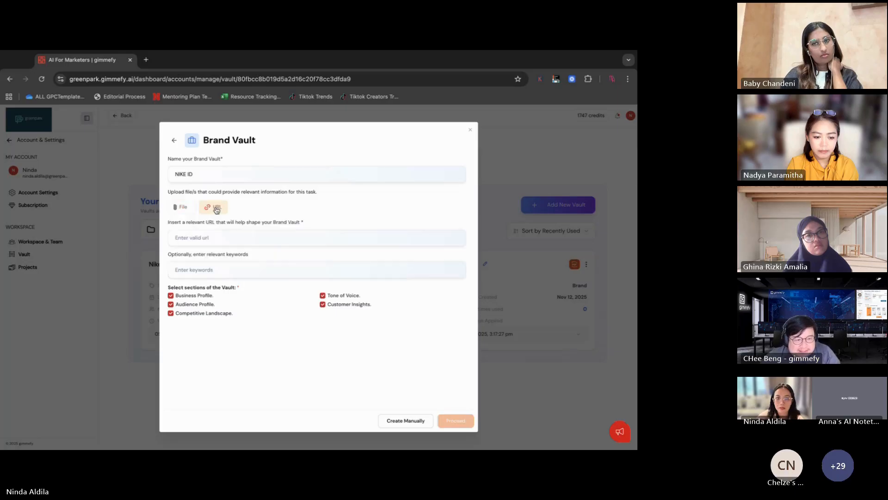
left_click(217, 235)
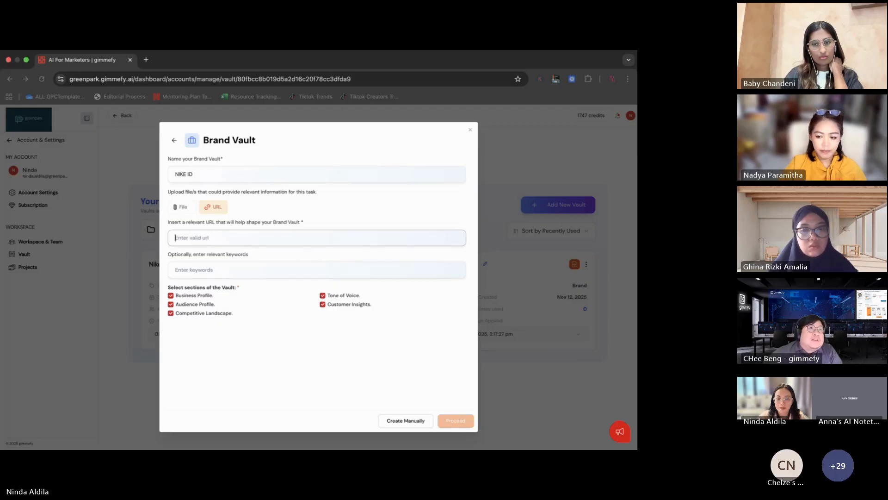
key("super+Tab")
key("super+Tab")
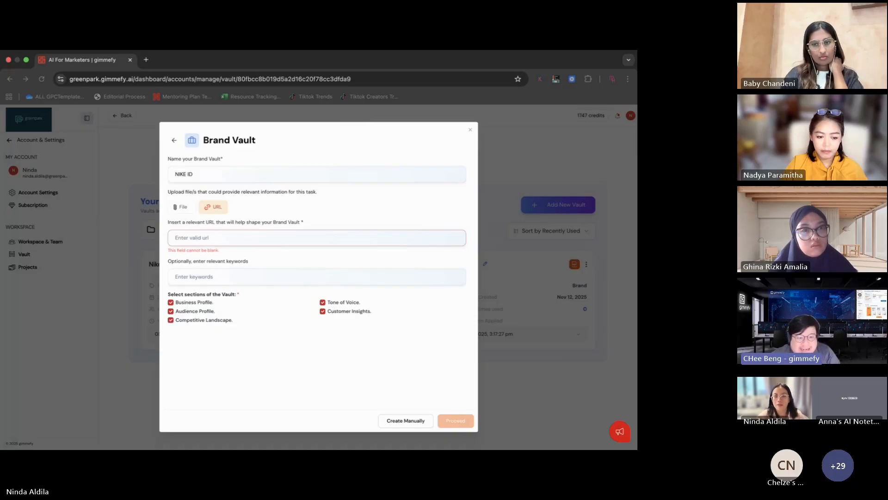
key("super+Tab")
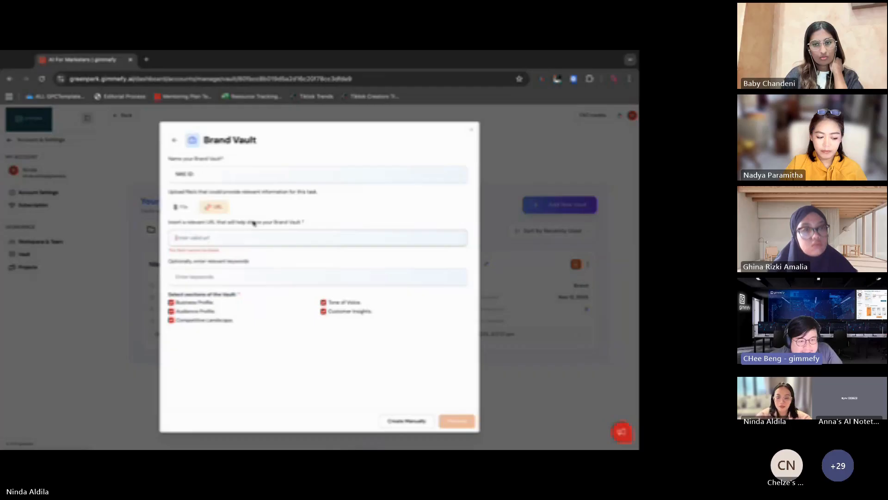
type("nike.com")
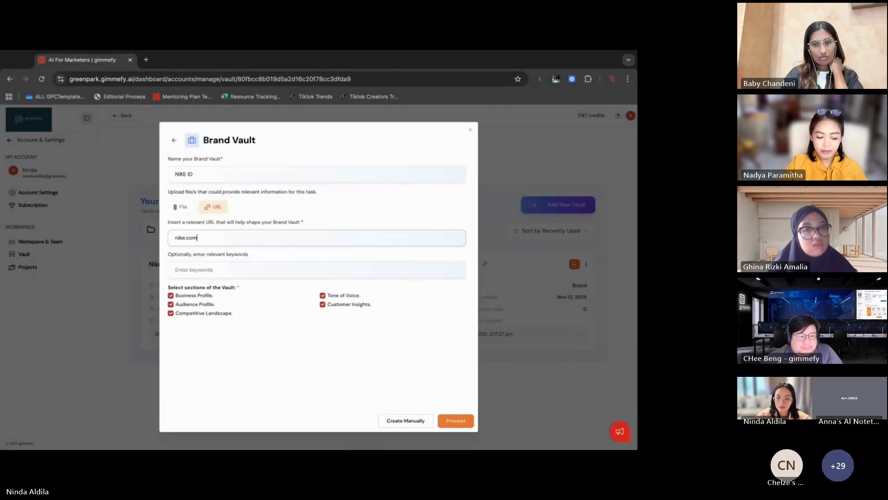
type("/id")
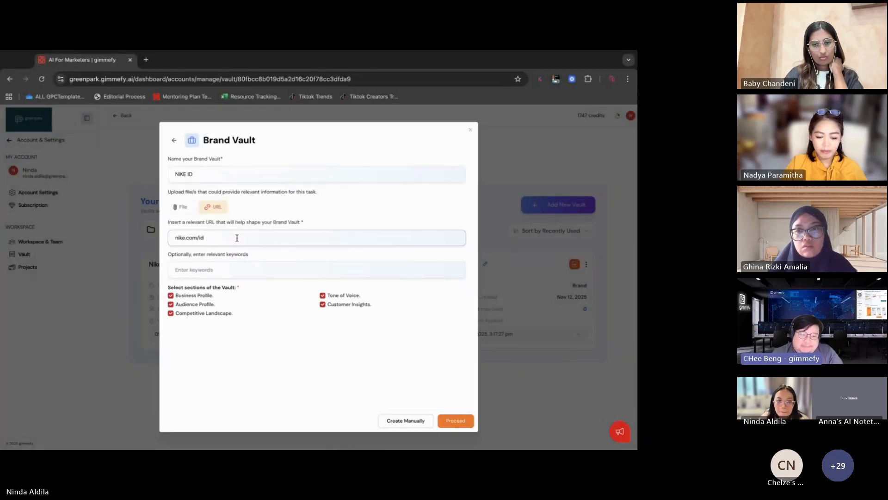
left_click(453, 420)
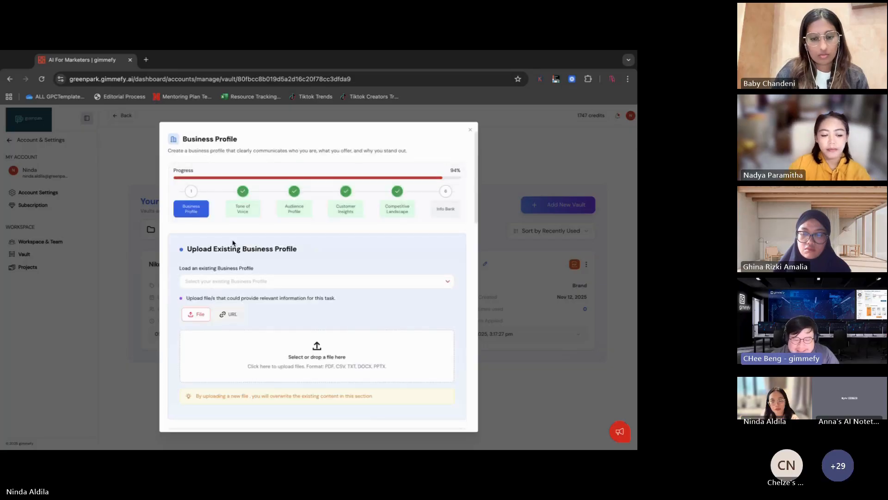
Change the brand name in the Business Profile to "Nike Indonesia"
scroll(233, 243, "down", 15)
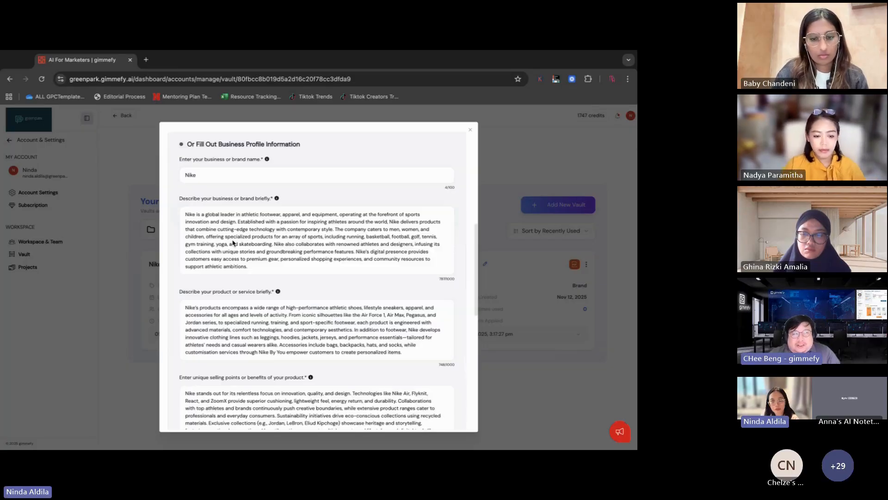
scroll(233, 243, "up", 5)
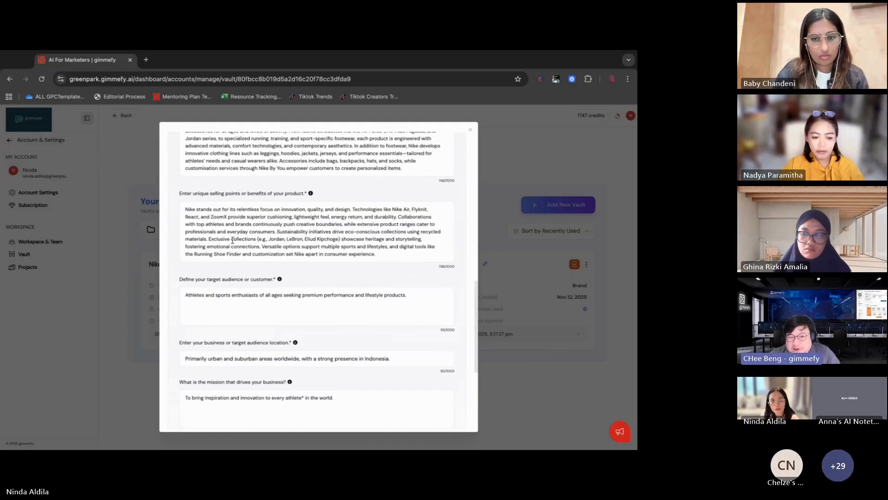
scroll(232, 239, "up", 1)
left_click(214, 188)
type("Indonesia")
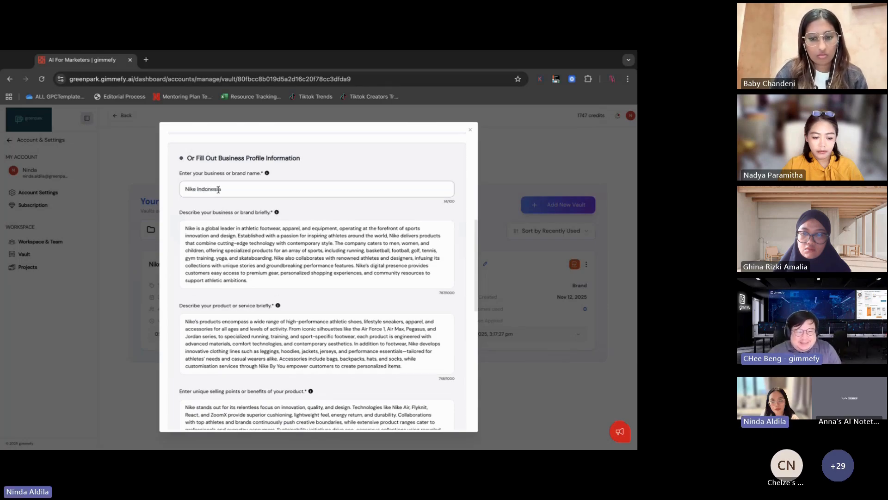
Review the remaining Business Profile fields, from the brand description through target audience location to the compliance frameworks
scroll(242, 254, "down", 4)
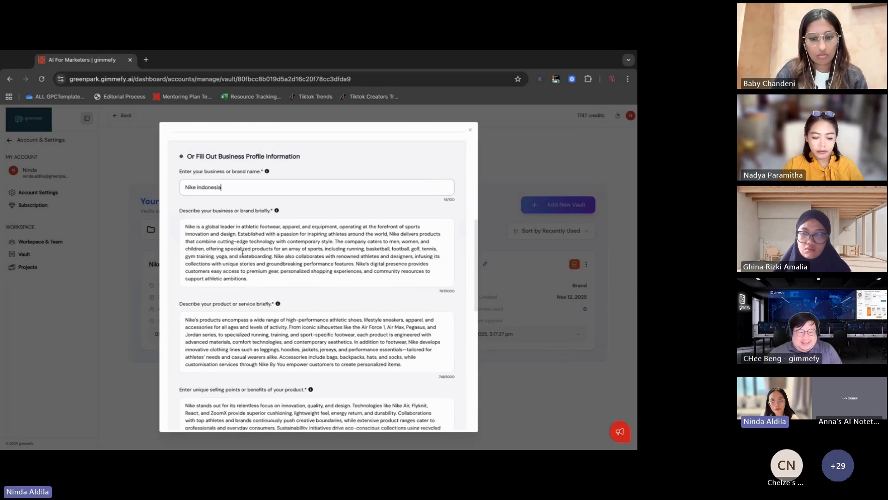
scroll(242, 254, "down", 5)
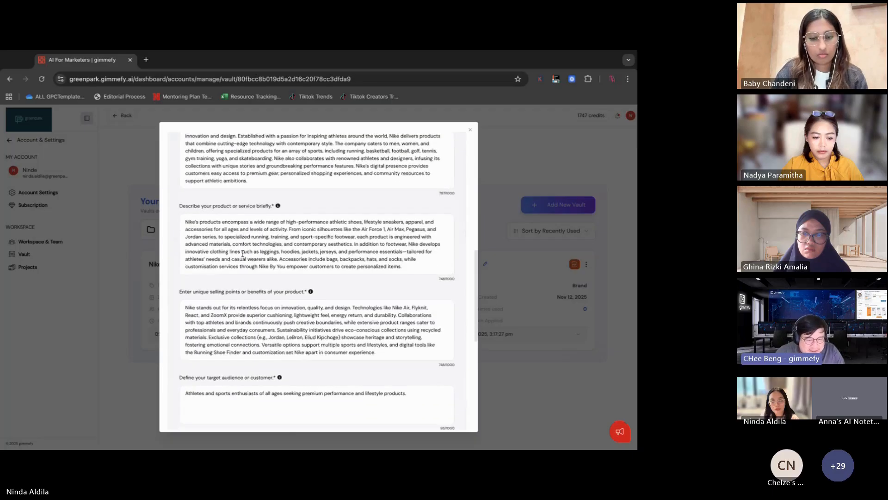
scroll(242, 254, "down", 17)
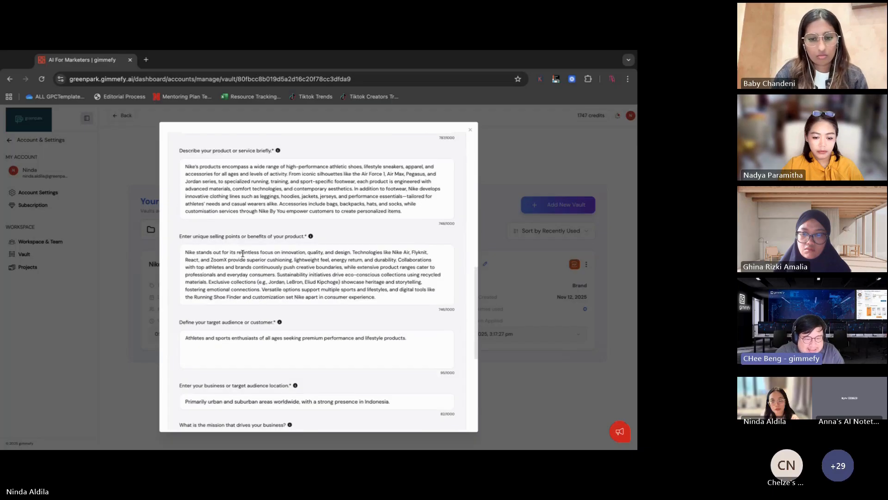
scroll(242, 256, "down", 5)
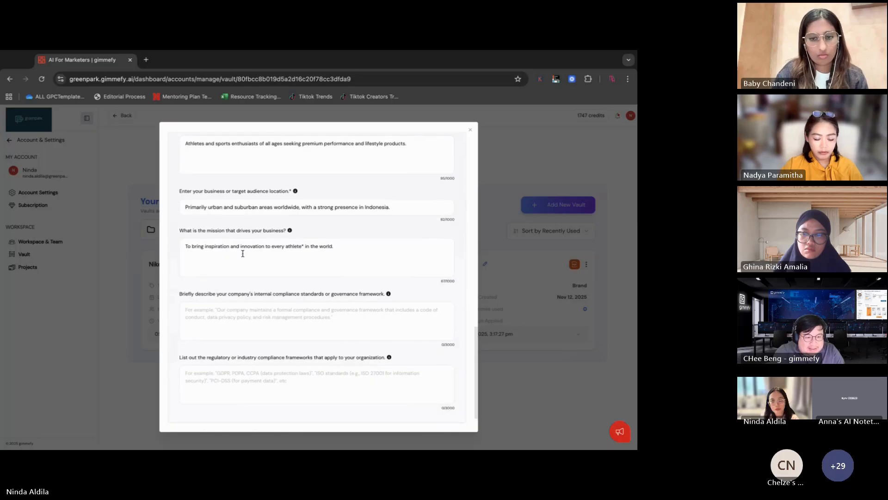
scroll(242, 254, "down", 2)
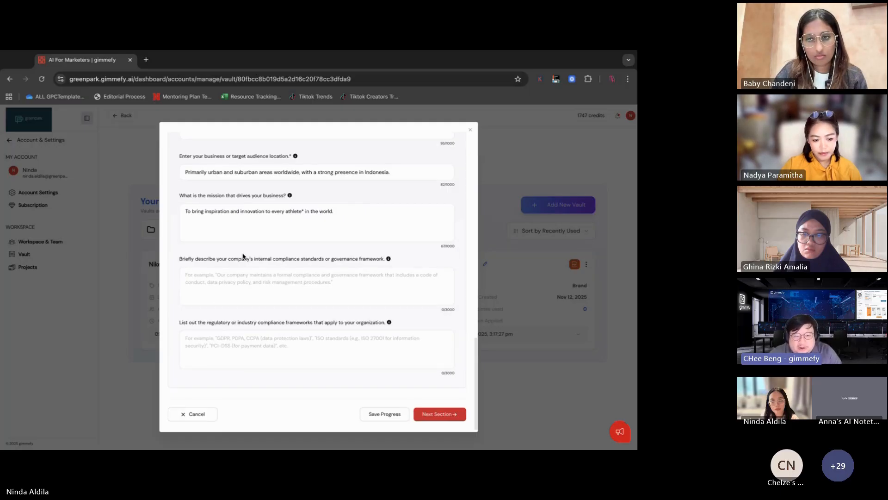
scroll(242, 256, "up", 2)
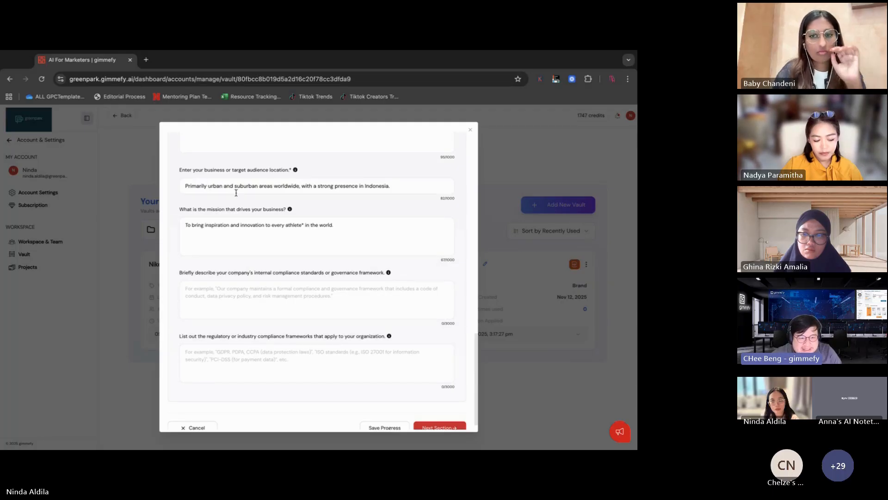
scroll(236, 193, "up", 1)
scroll(236, 193, "up", 1)
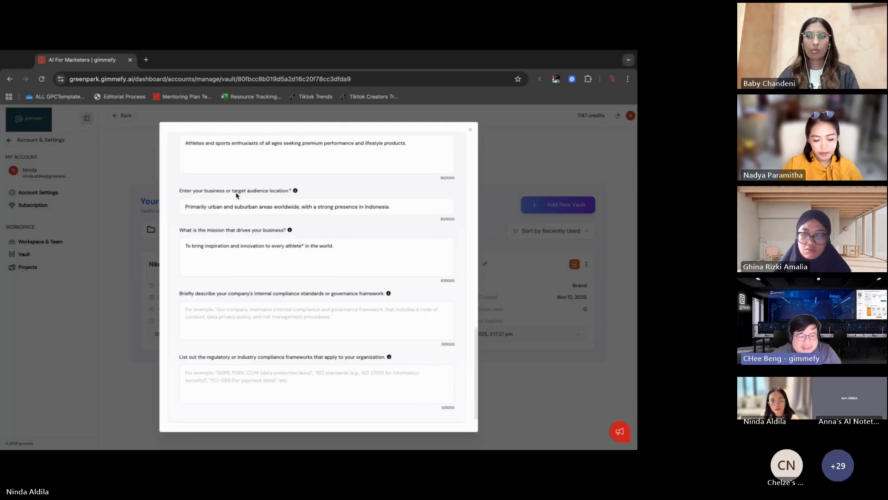
left_click(396, 206)
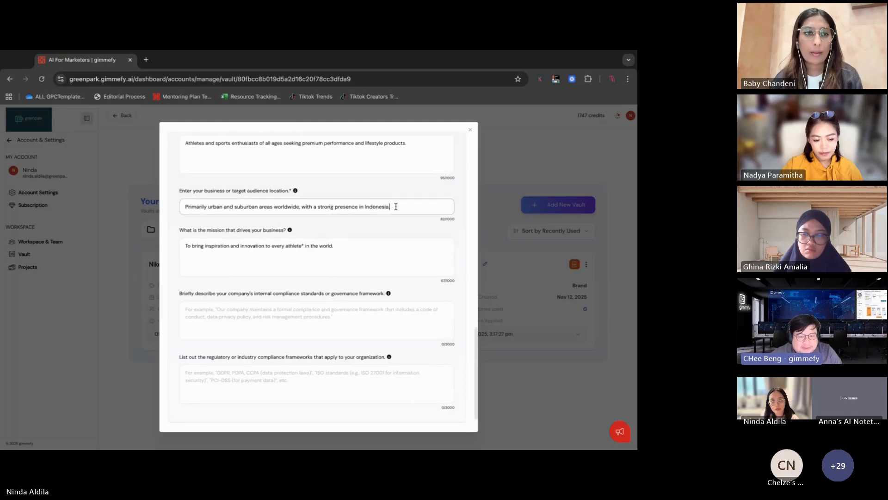
Reword the business mission to end with "every athlete* in Indonesia" and continue to the Tone of Voice section
left_click(346, 248)
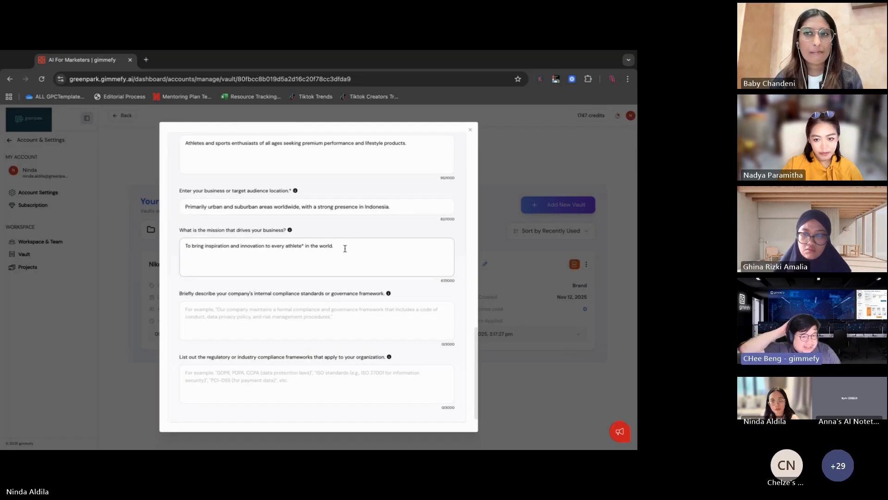
left_click_drag(319, 245, 334, 246)
key("BackSpace")
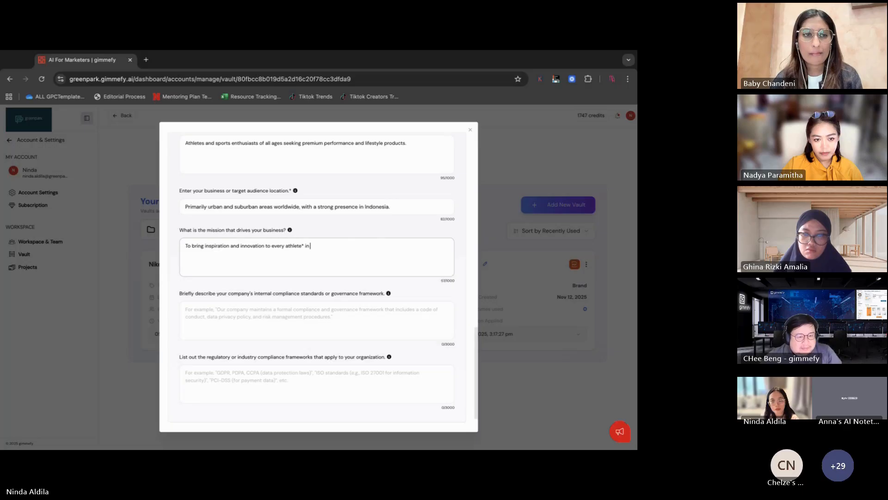
type("Indonesia")
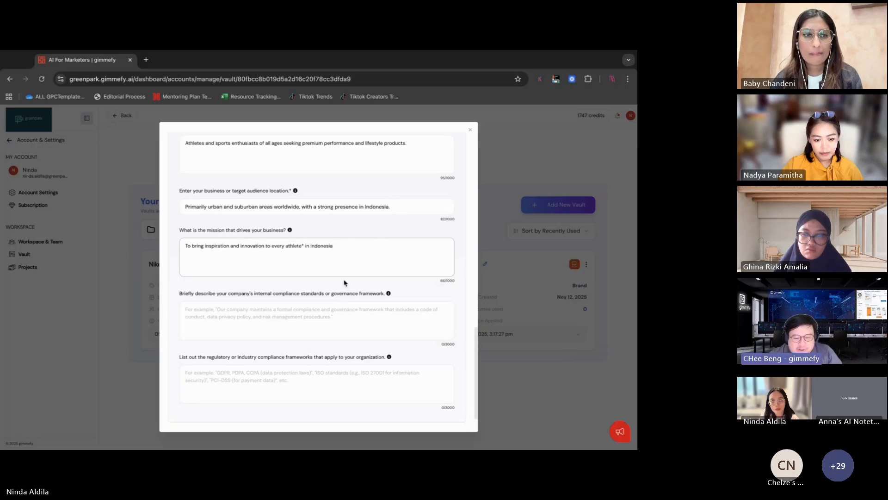
scroll(292, 272, "down", 2)
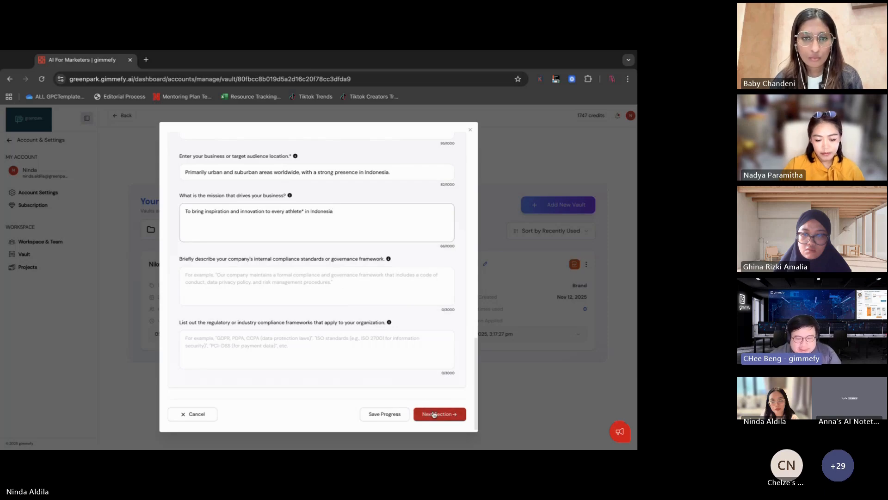
left_click(434, 414)
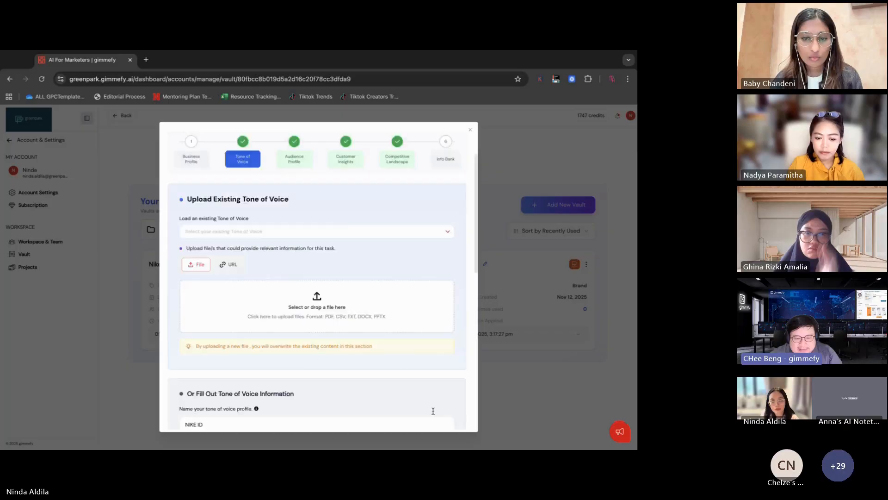
Review the Tone of Voice section from profile name to output language and continue to the next section
scroll(392, 357, "down", 1)
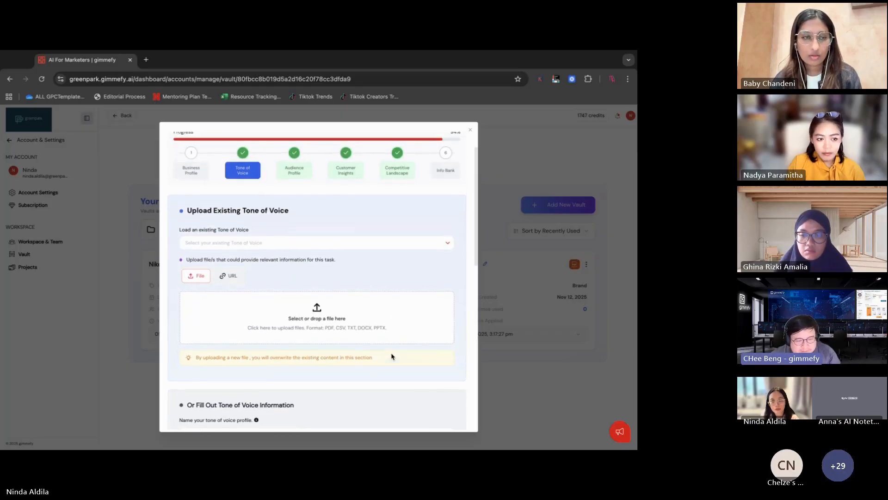
scroll(392, 357, "down", 10)
scroll(393, 356, "down", 3)
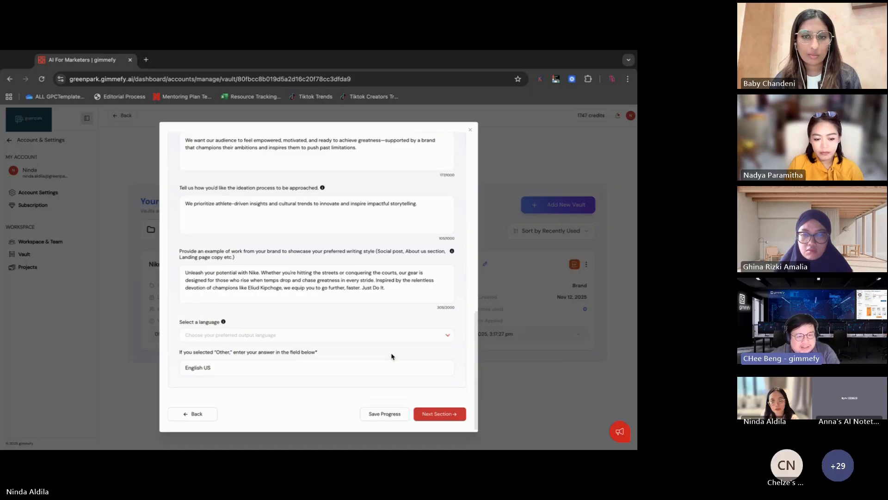
scroll(392, 357, "up", 15)
scroll(392, 357, "down", 5)
scroll(392, 357, "down", 1)
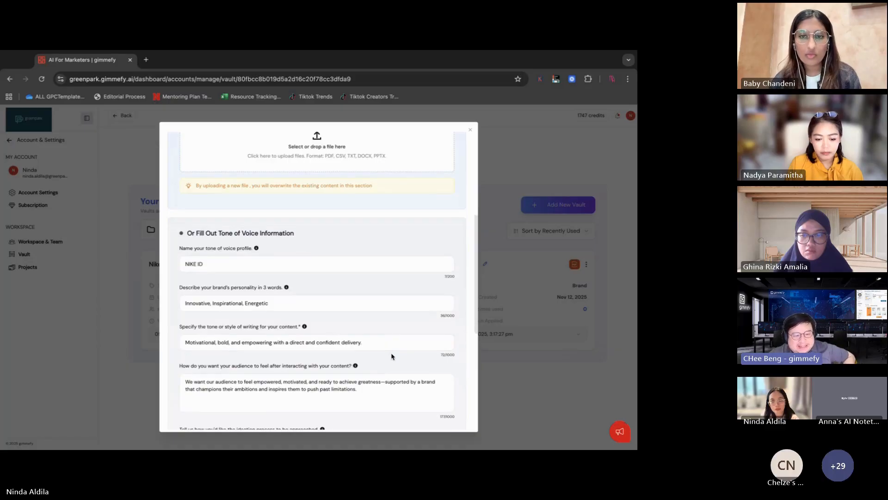
scroll(391, 356, "down", 3)
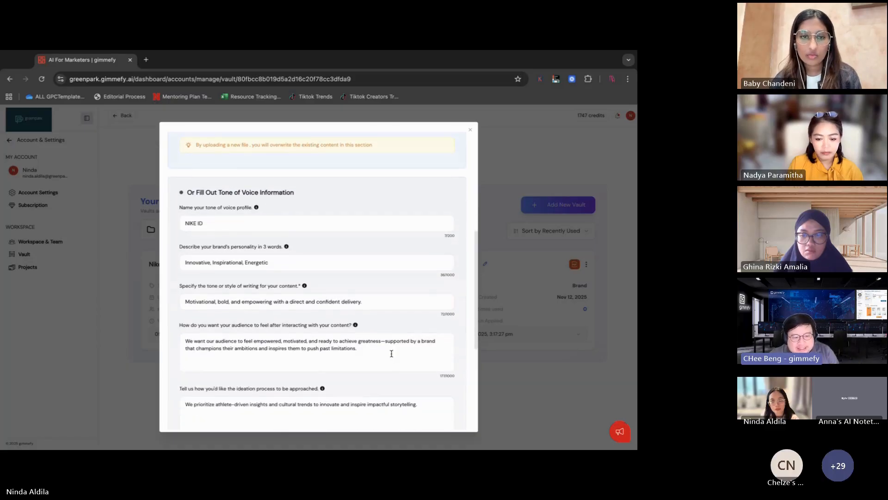
scroll(392, 353, "down", 4)
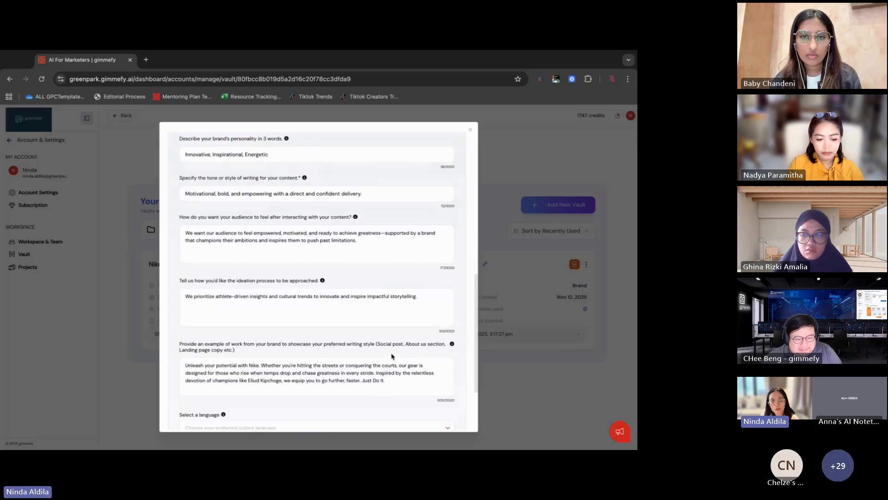
scroll(391, 355, "up", 12)
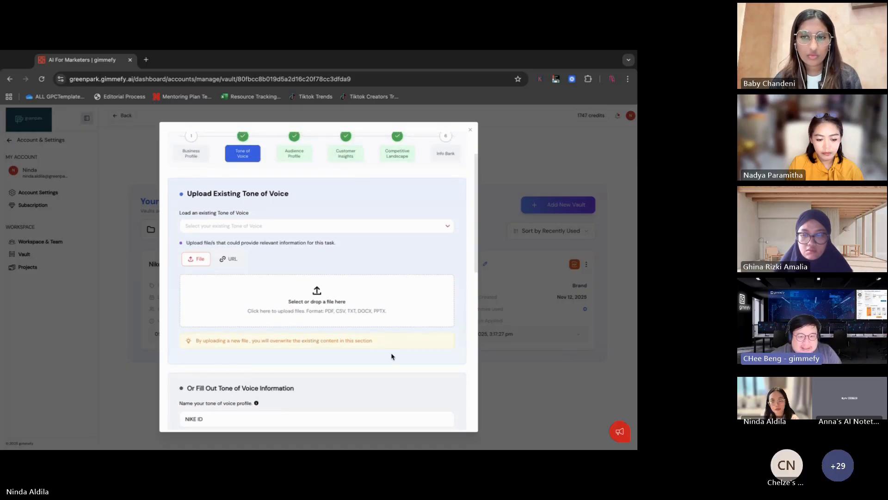
scroll(391, 356, "down", 12)
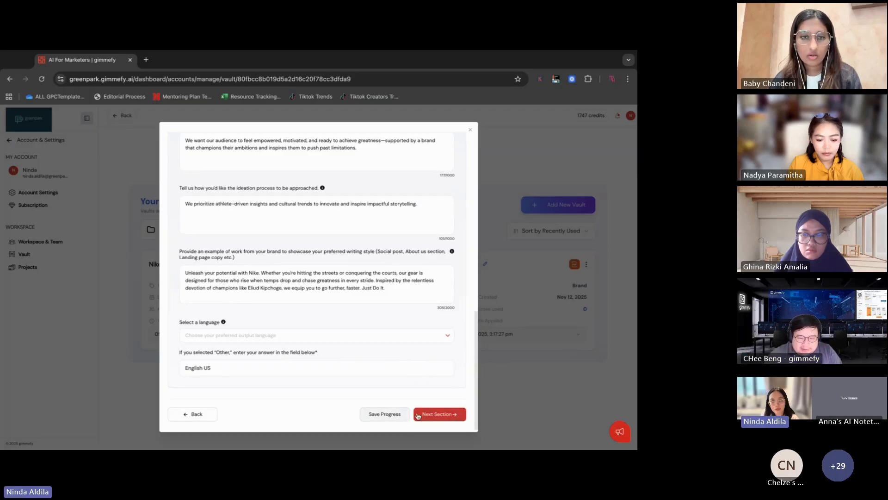
left_click(424, 415)
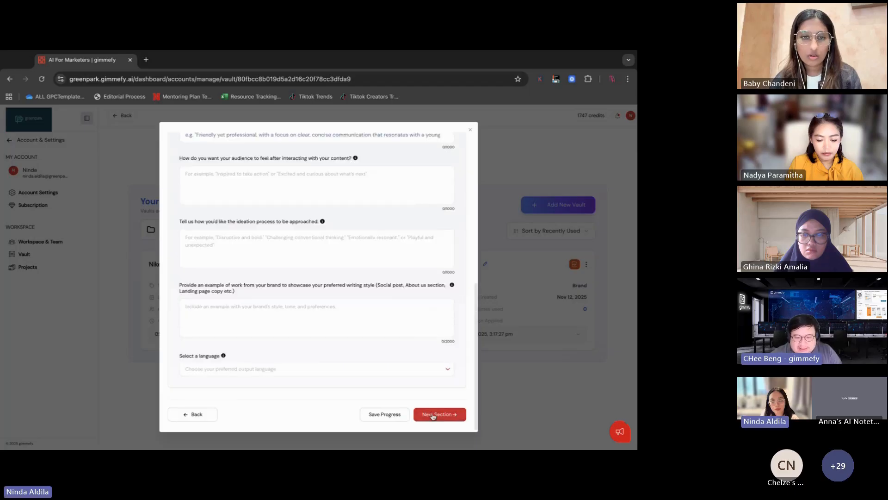
Review the Audience Profile section, from profile name through interests, purchasing habits and pain points to decision influences, and continue to the next section
scroll(432, 416, "down", 15)
scroll(432, 414, "up", 6)
scroll(433, 413, "up", 1)
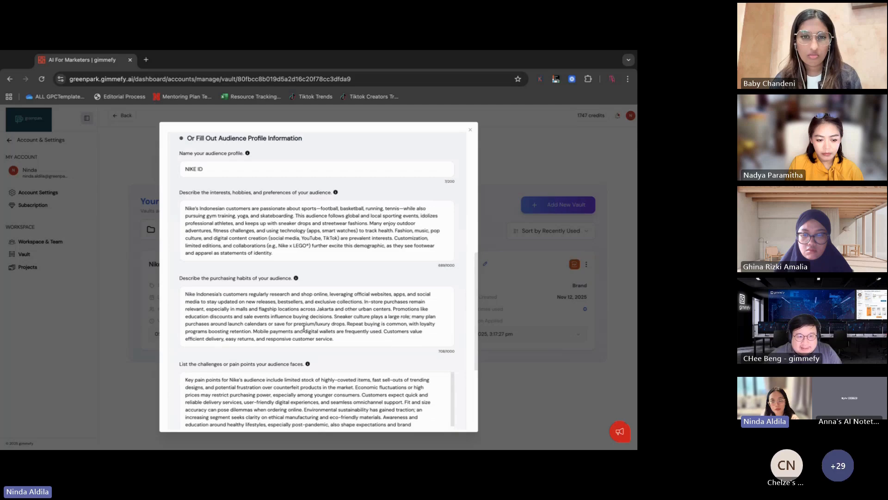
scroll(303, 328, "down", 3)
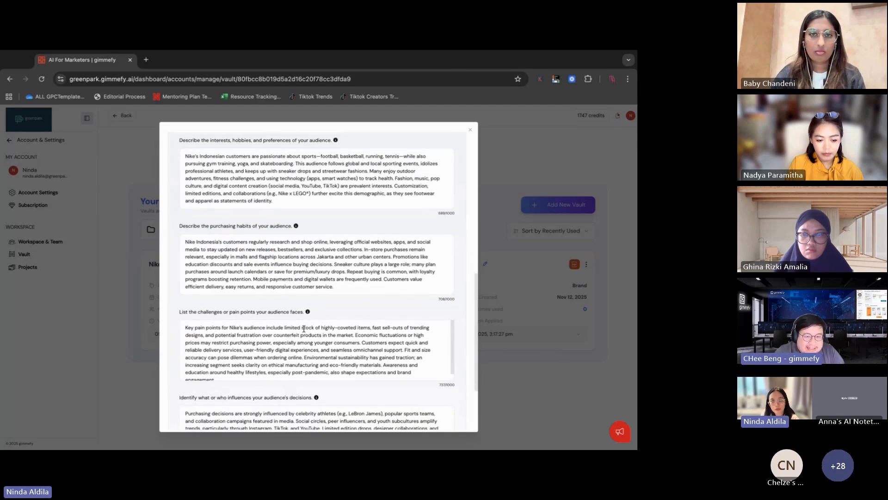
scroll(304, 329, "down", 1)
scroll(296, 282, "down", 3)
left_click(446, 422)
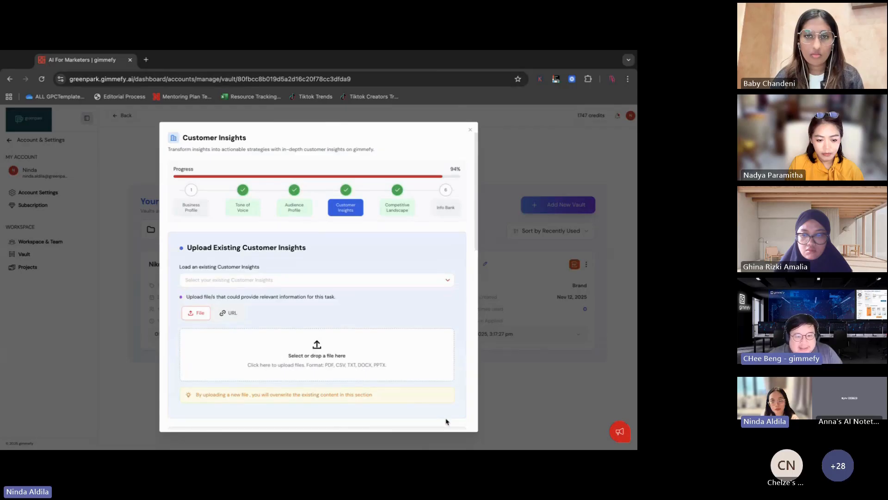
Review the customer feedback and product usage answers in the Customer Insights section and continue to the next section
scroll(446, 422, "down", 5)
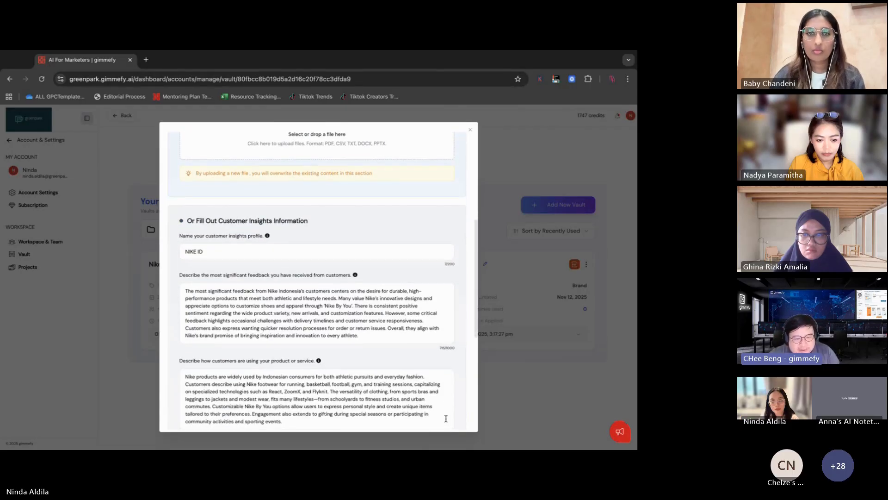
scroll(446, 419, "up", 3)
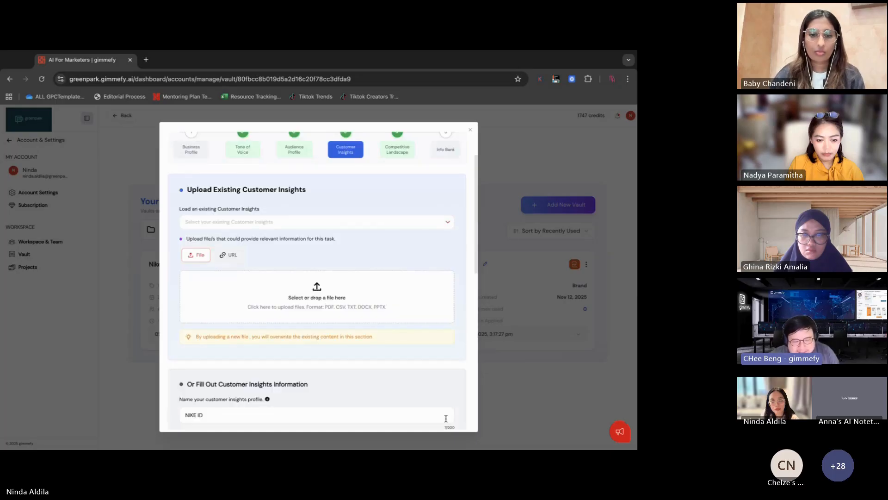
scroll(446, 419, "down", 10)
left_click(440, 414)
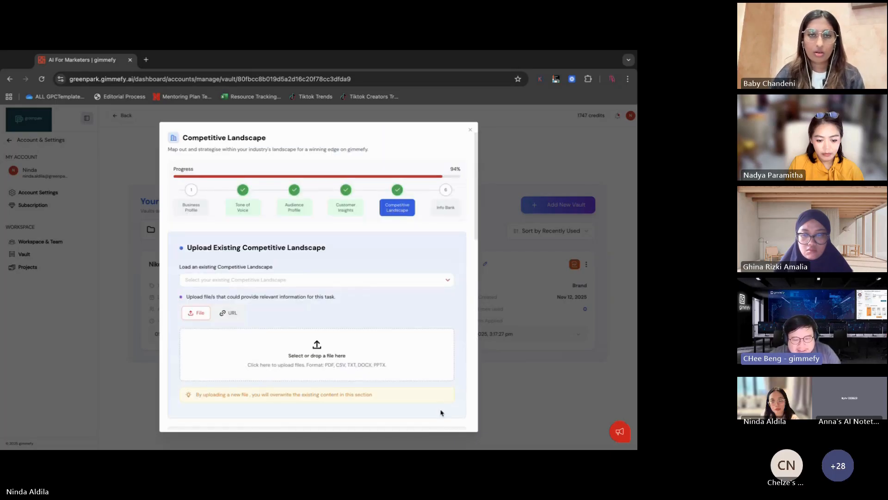
Continue past the Competitive Landscape section to the Info Bank, then save and complete the NIKE ID vault without additional brand resources
scroll(441, 412, "down", 10)
left_click(434, 415)
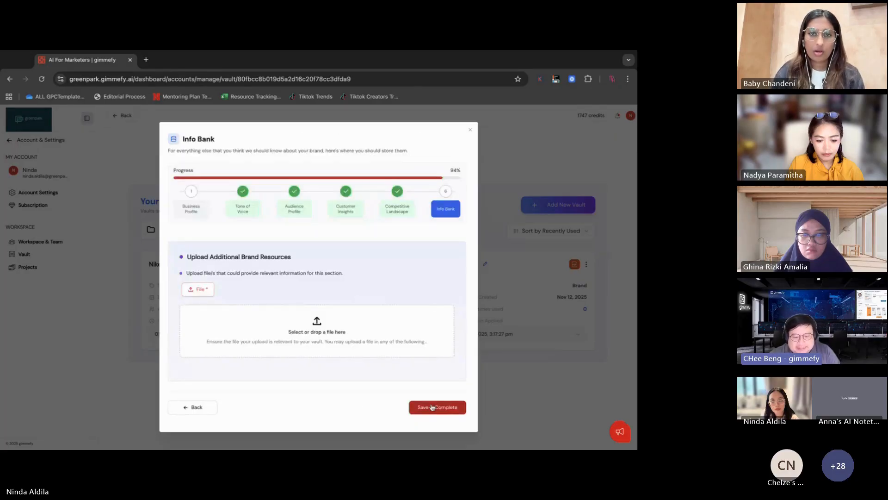
left_click(432, 407)
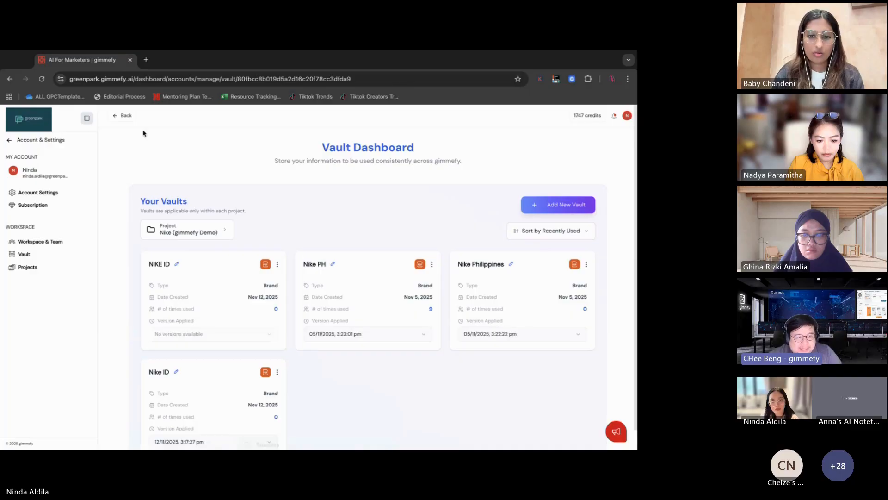
Check the project's vault dashboard for the NIKE ID vault and return to the Studio home page
left_click(15, 142)
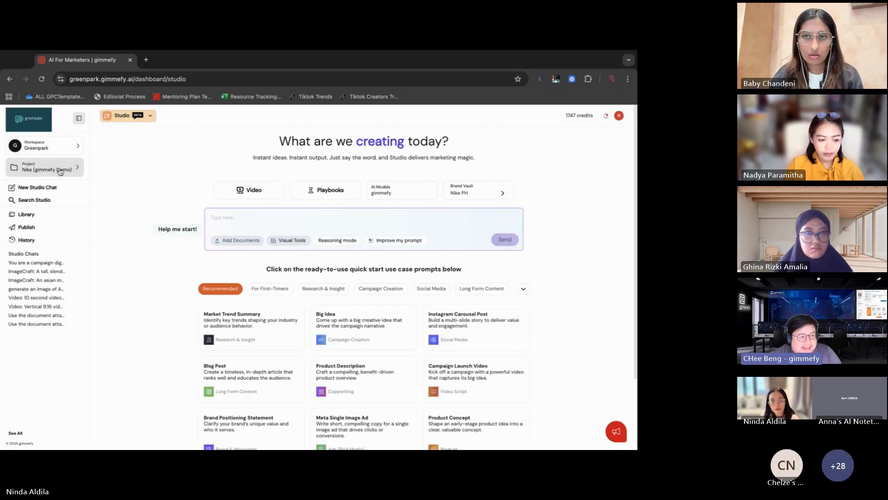
left_click(59, 169)
key("Escape")
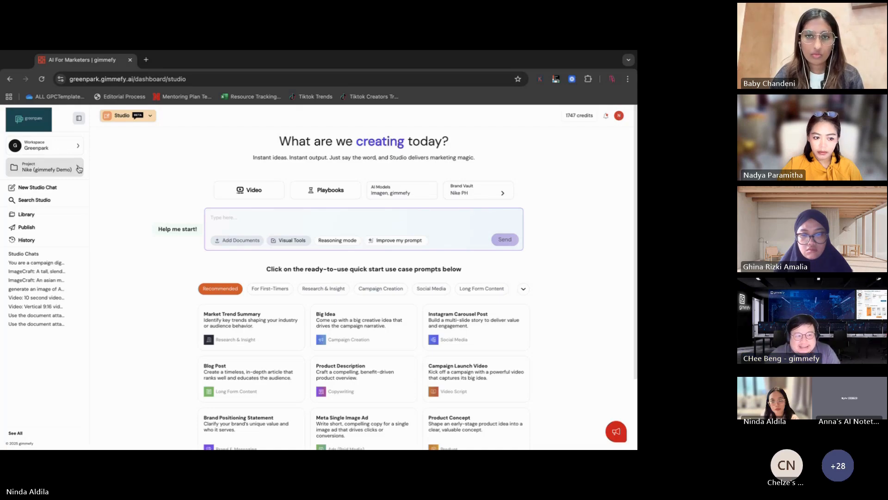
left_click(619, 115)
left_click(583, 191)
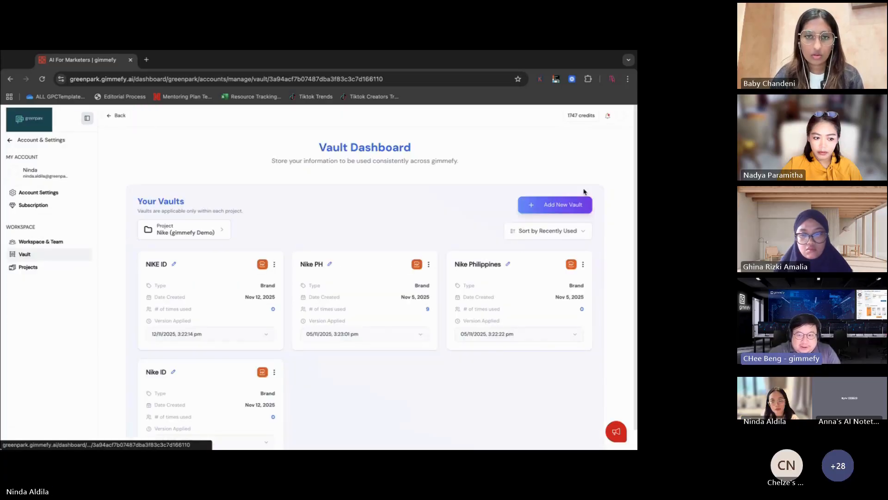
scroll(584, 191, "down", 1)
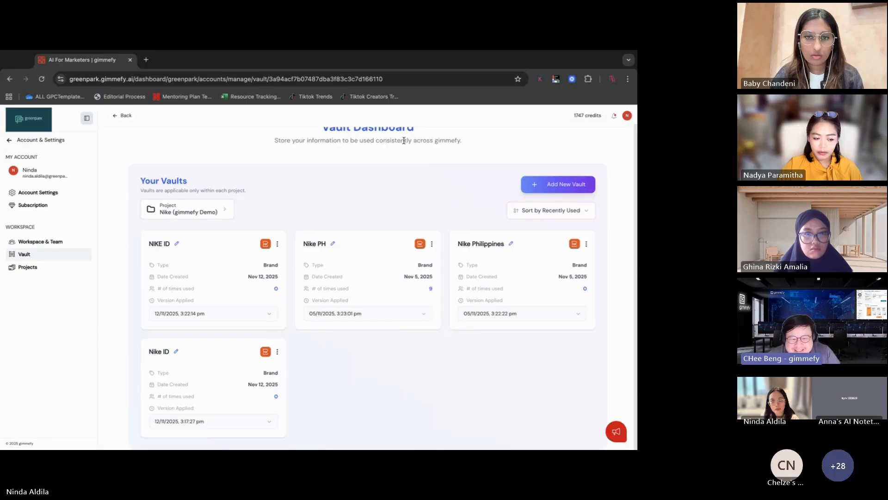
left_click(26, 123)
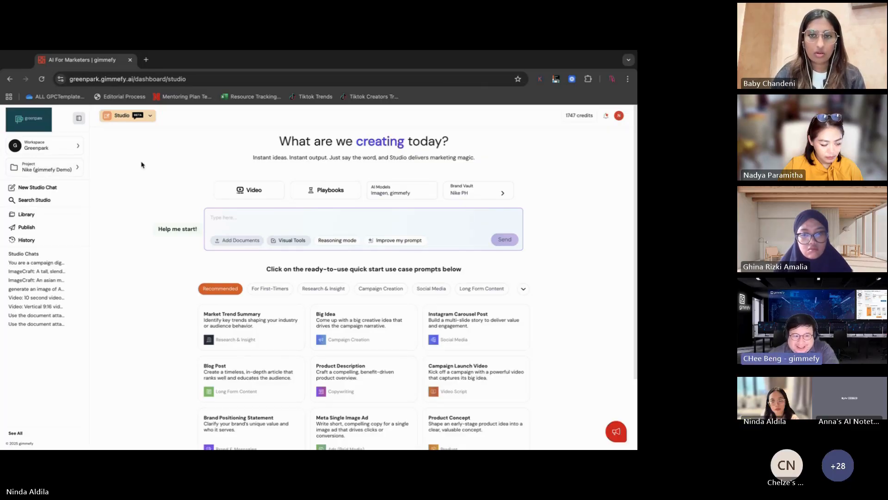
left_click(621, 116)
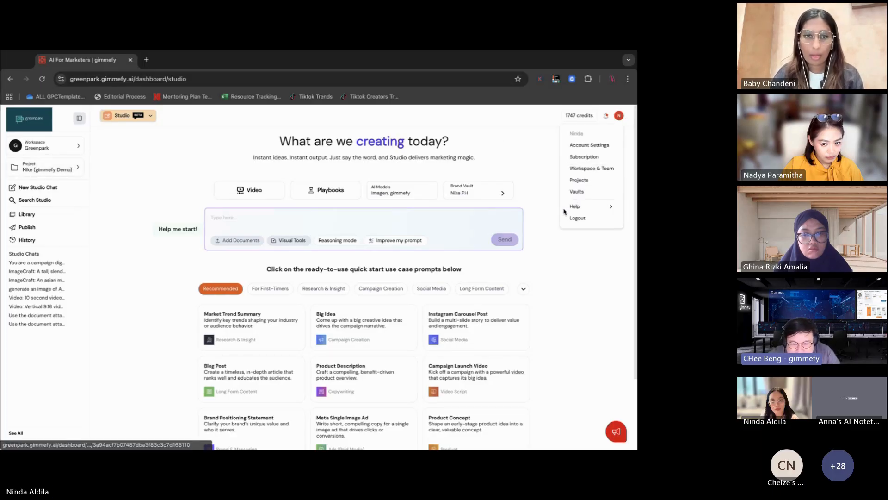
left_click(606, 117)
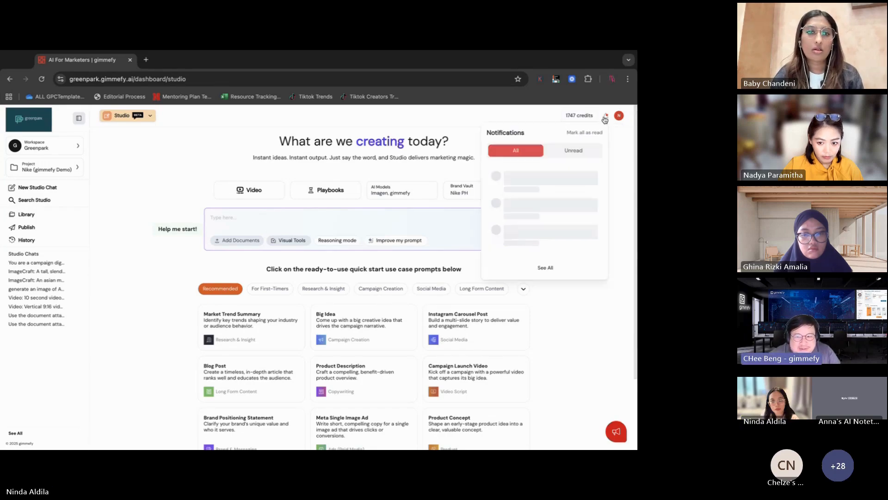
left_click(620, 234)
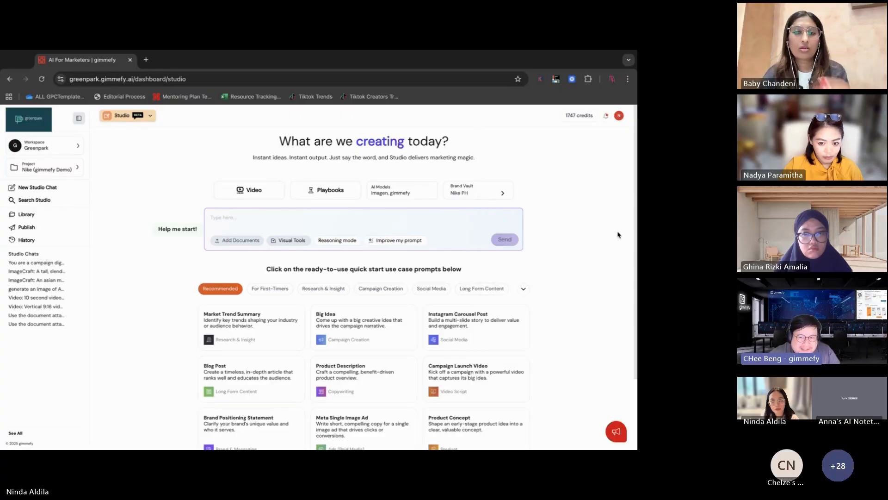
Set the Studio brand vault to NIKE ID
left_click(503, 193)
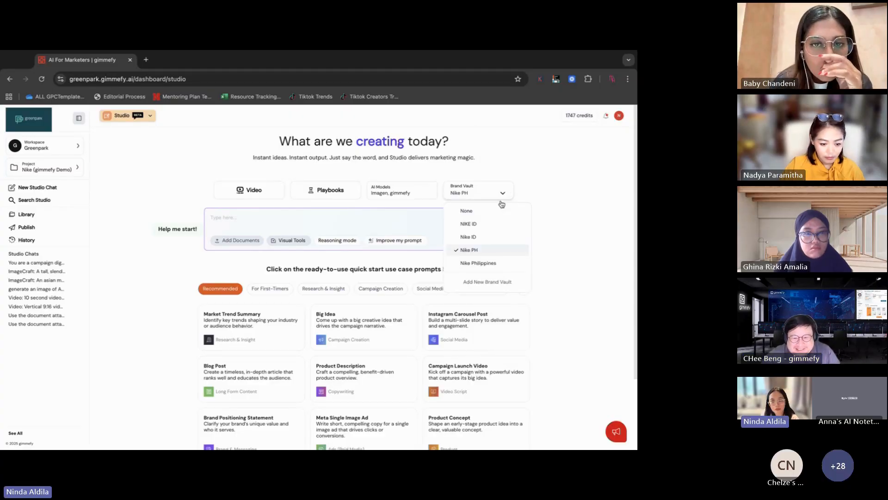
left_click(495, 224)
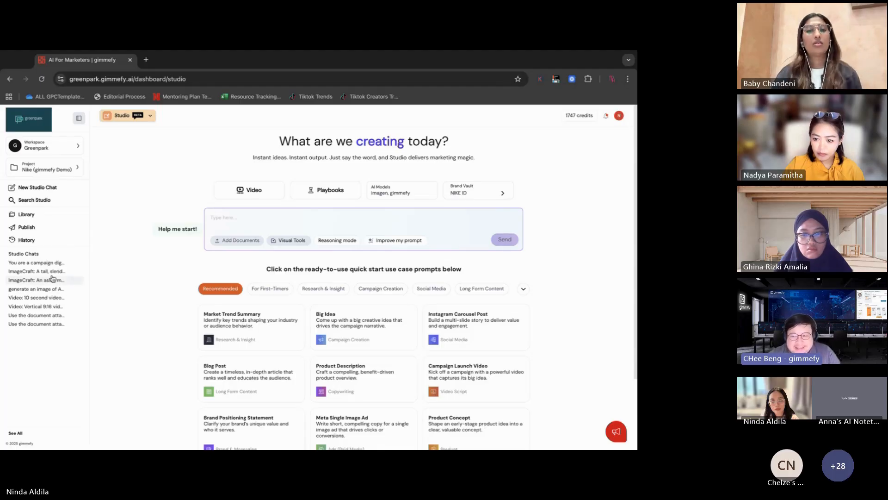
Open the latest campaign digital strategist chat and examine its prompt and the generated "Why Do It 2026" campaign overview
left_click(36, 262)
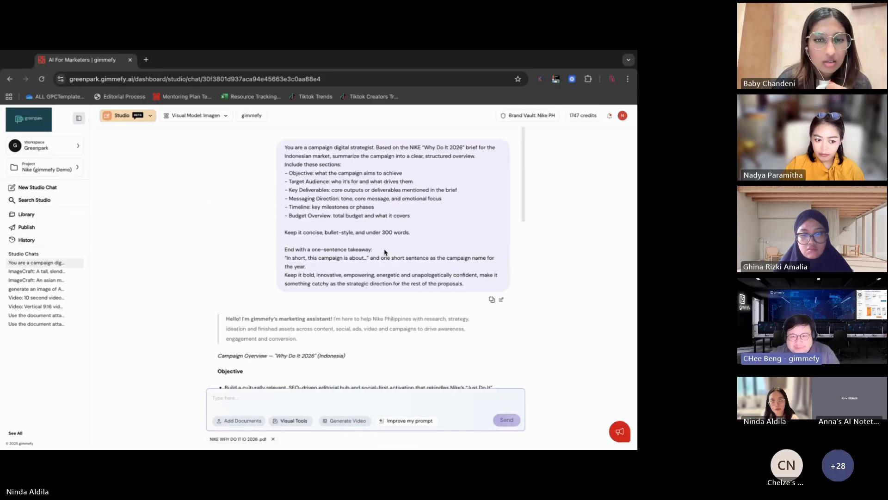
scroll(384, 270, "down", 10)
scroll(384, 270, "up", 10)
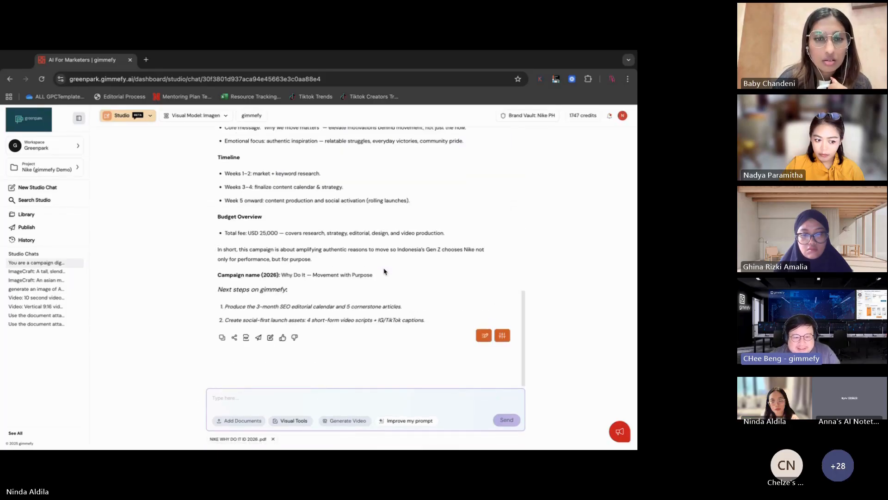
scroll(384, 271, "down", 10)
scroll(384, 271, "up", 10)
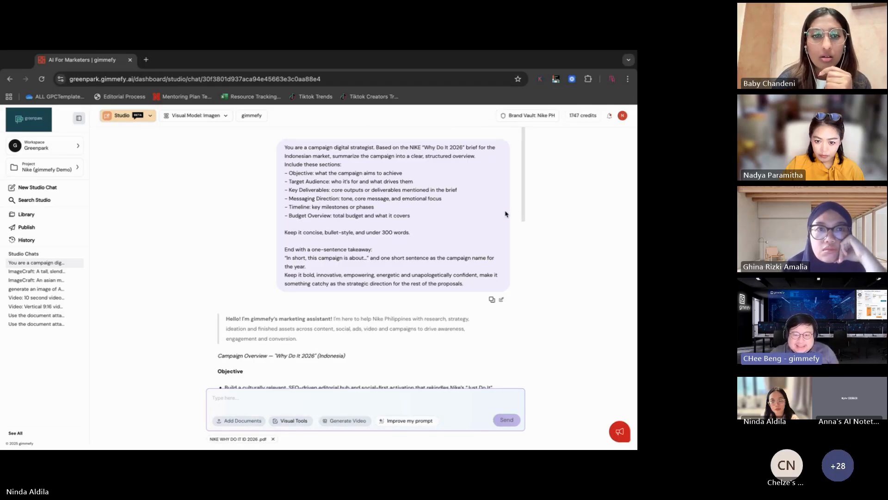
Start a new Studio chat in the Nike (gimmefy Demo) project and set its brand vault to NIKE ID
left_click(41, 169)
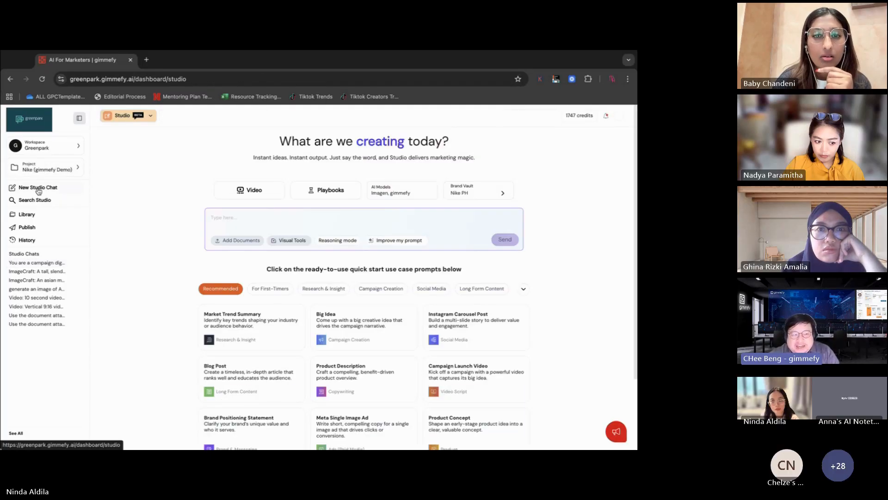
left_click(504, 193)
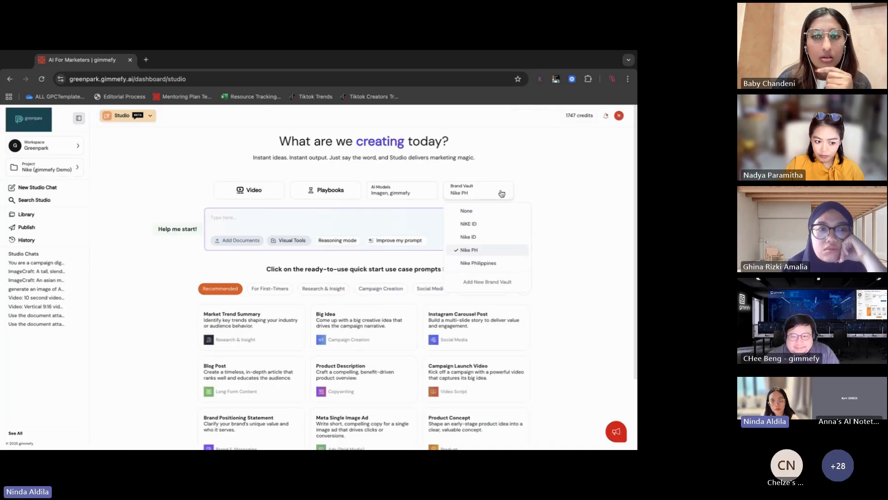
left_click(491, 225)
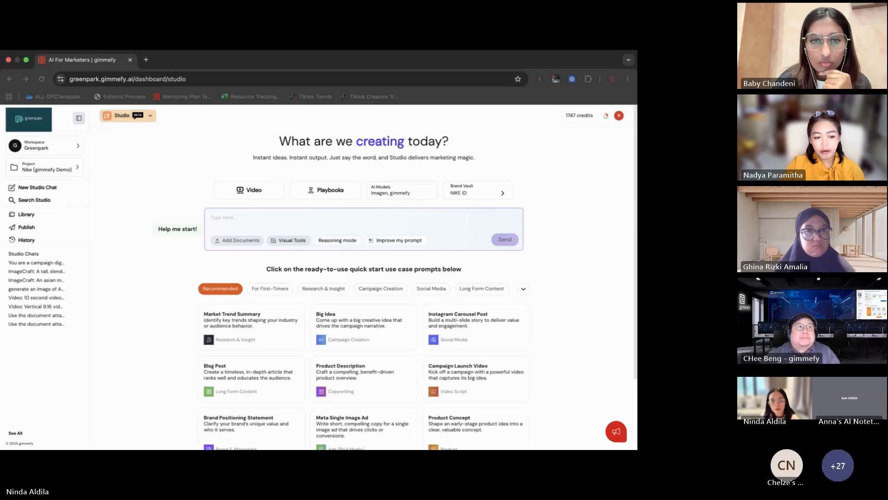
left_click(400, 282)
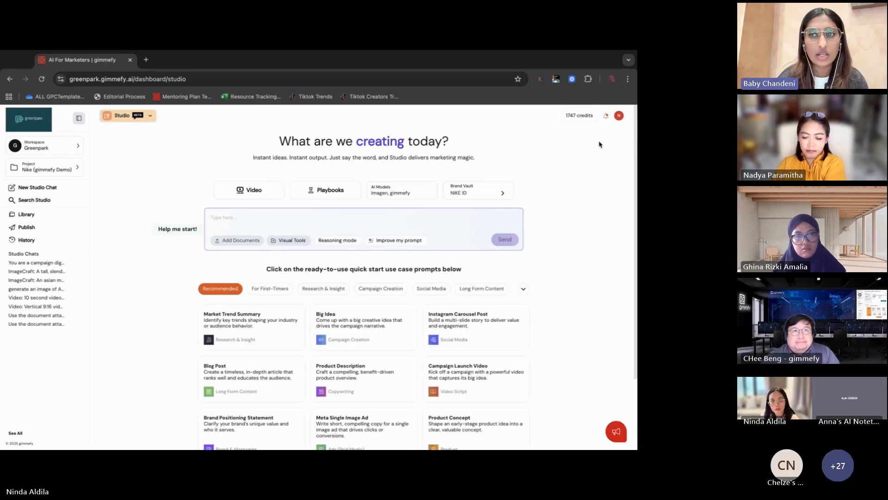
Reload Studio, open the newest campaign digital strategist chat, and read the strategic direction from its objective to the campaign-name samples
left_click(42, 79)
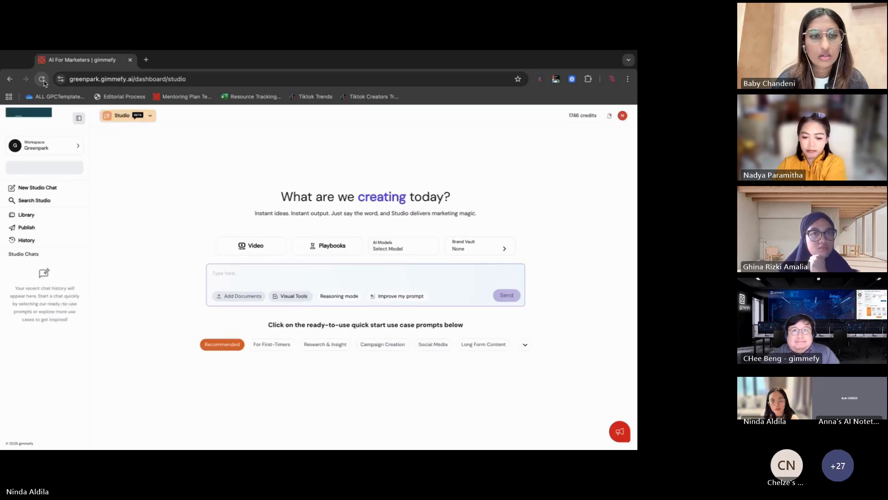
left_click(36, 262)
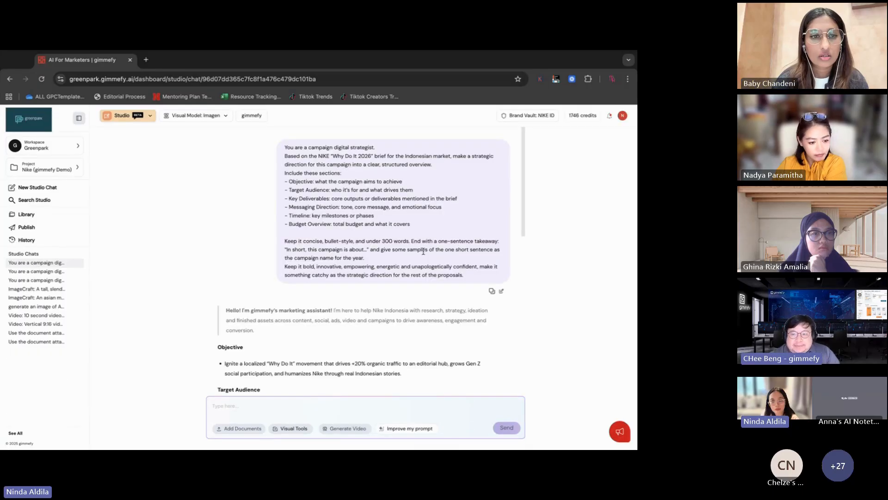
scroll(423, 251, "down", 2)
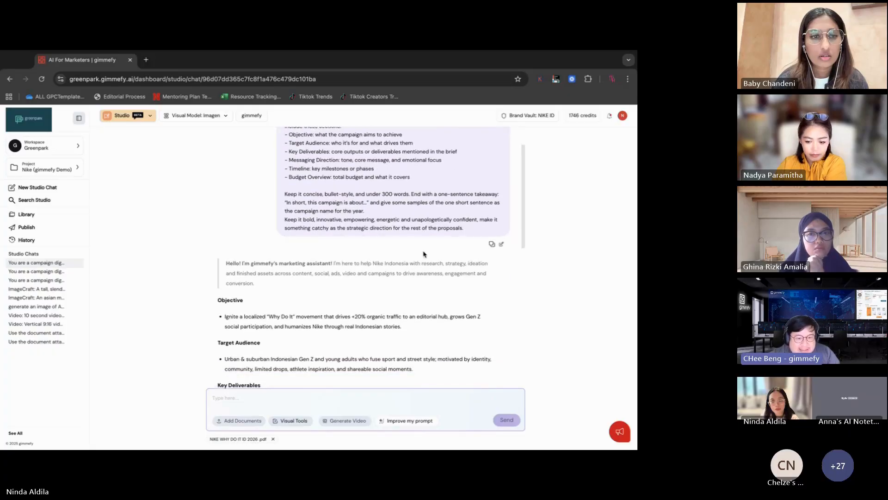
scroll(422, 252, "down", 1)
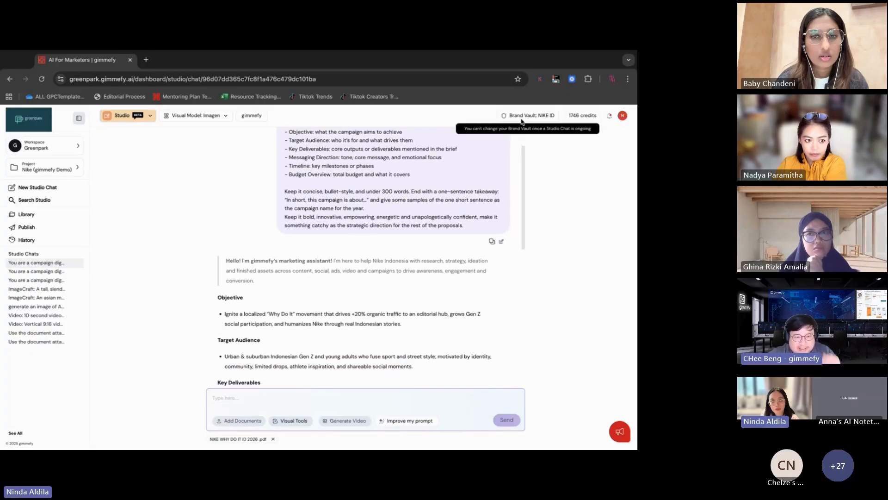
scroll(430, 250, "down", 5)
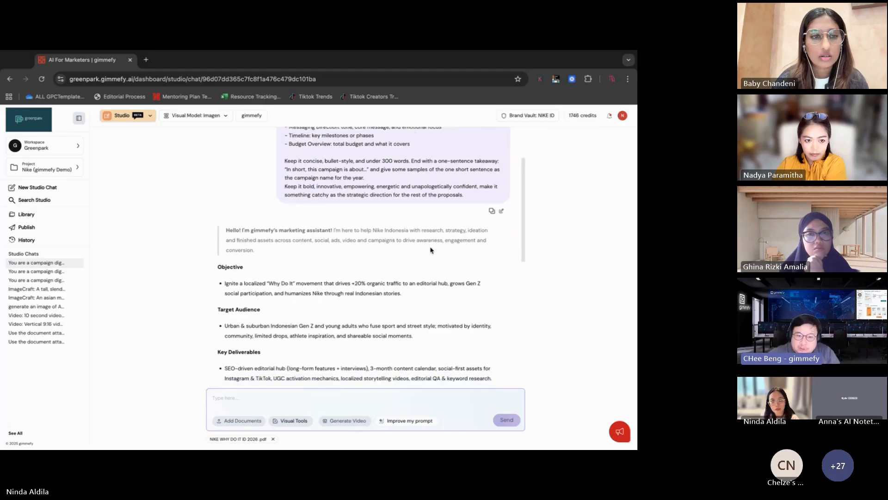
scroll(431, 247, "down", 3)
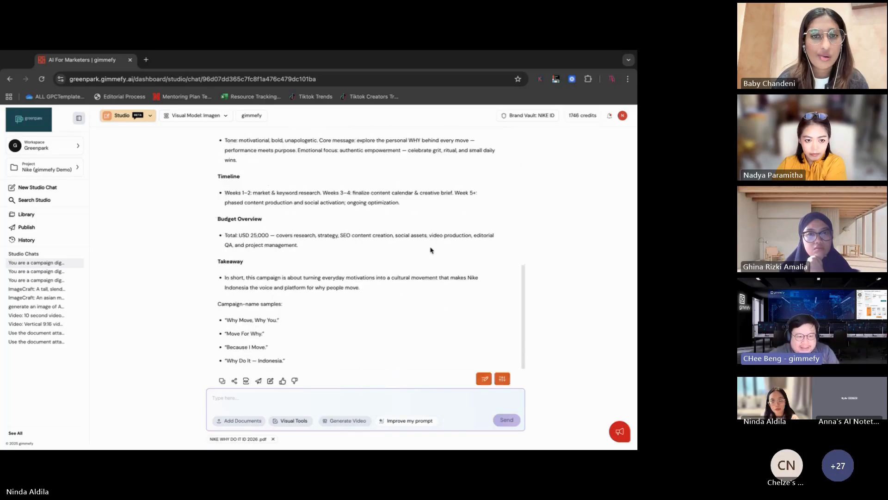
scroll(431, 247, "down", 1)
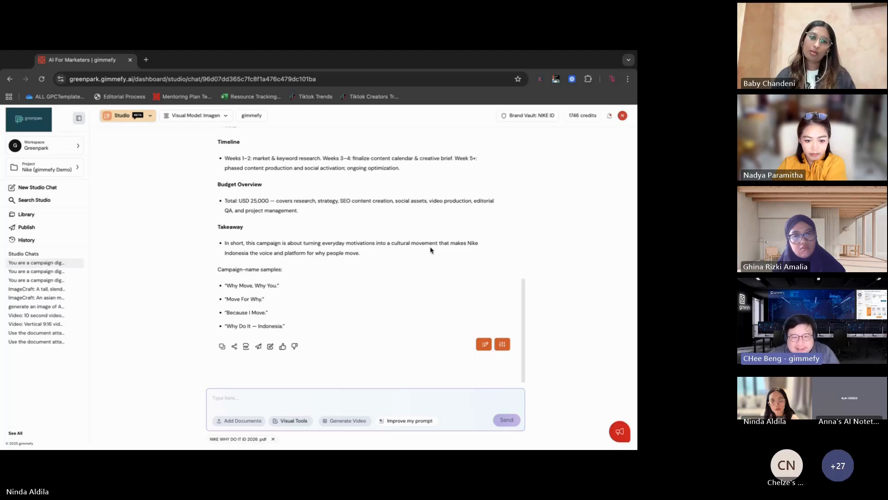
scroll(431, 251, "up", 3)
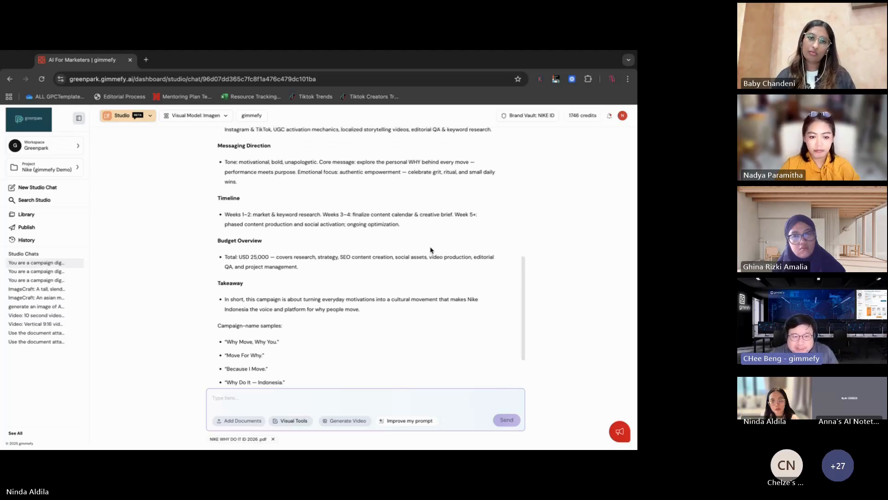
scroll(430, 251, "down", 2)
scroll(431, 250, "down", 1)
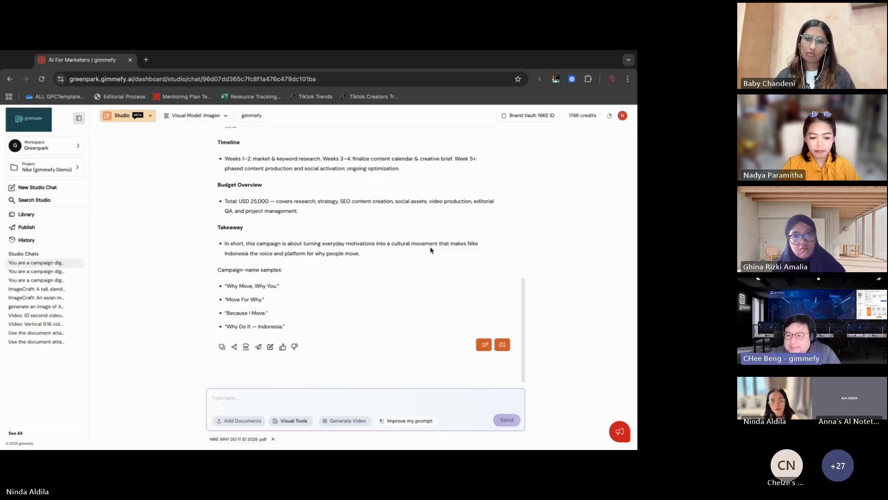
Draft the prompt "Give me 3 creative strategy out of this brief because client asked us to create website content (articles) and also social media plan"
left_click(287, 395)
type("Give me 3")
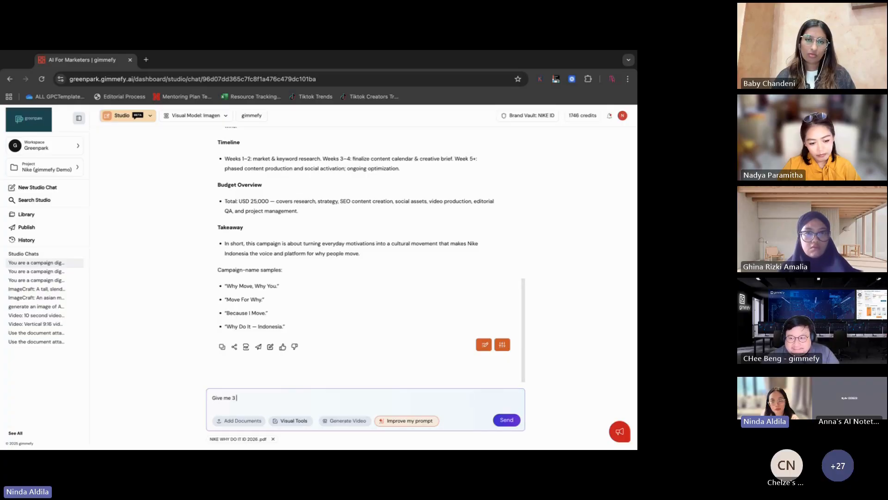
type(" creative s")
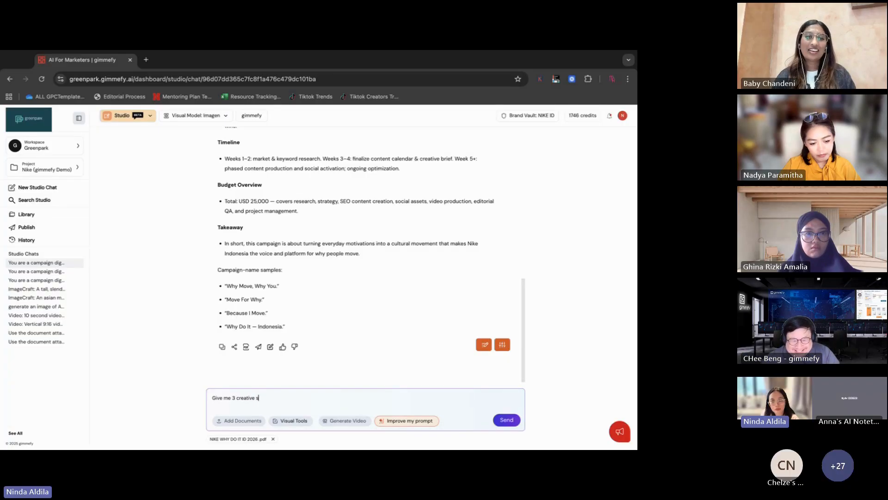
type("trategy o")
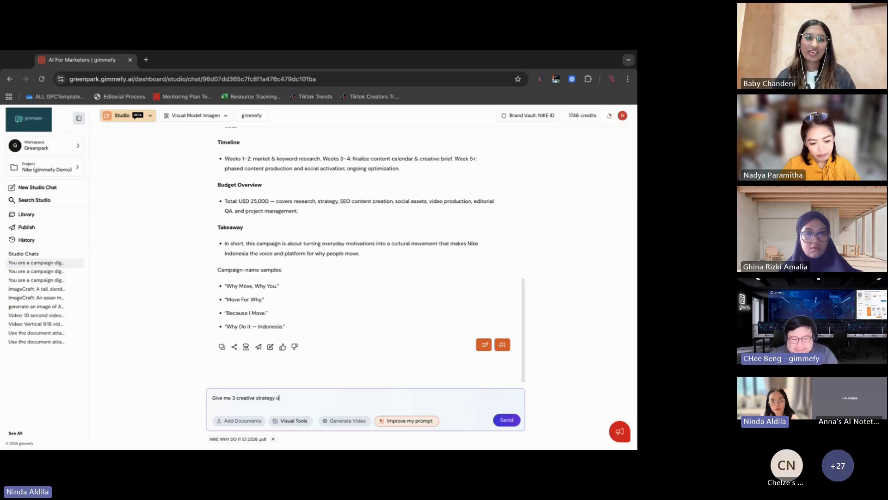
type("ut of this")
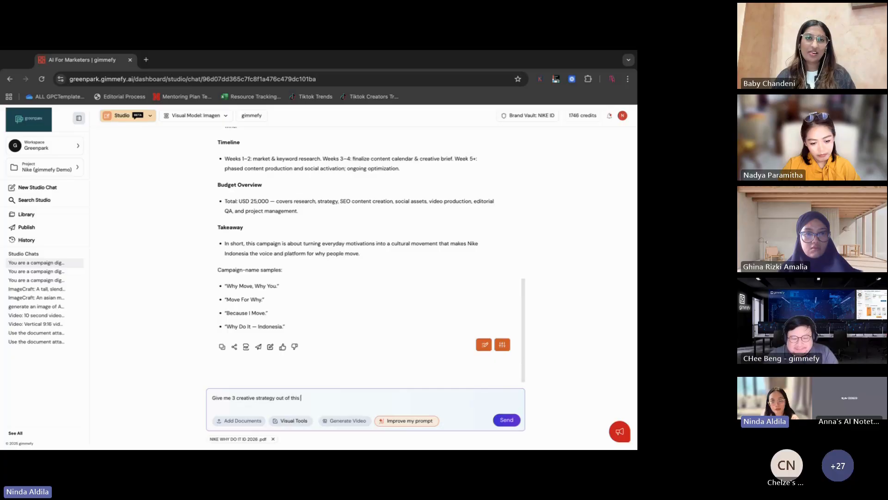
type(" brief be")
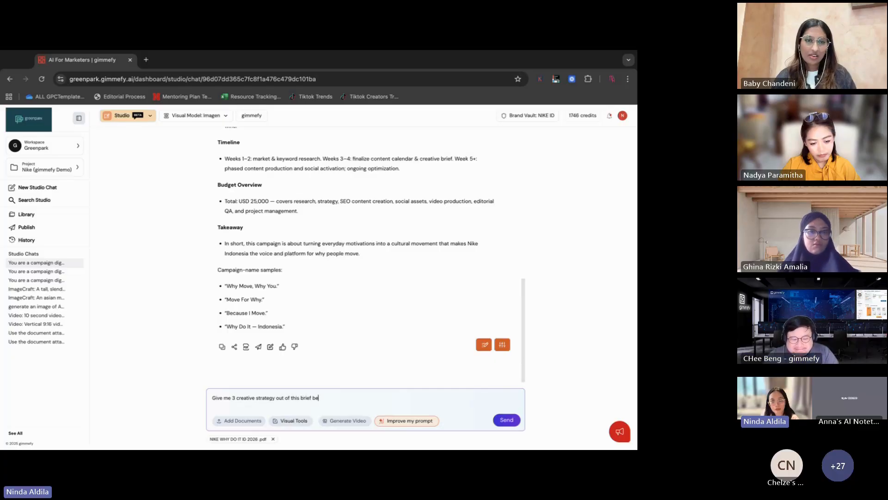
type("cause I want")
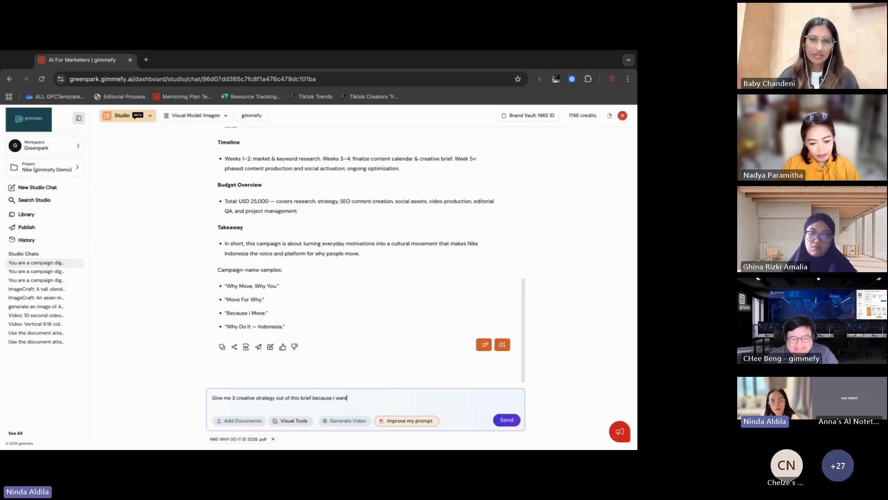
type(" to create")
key("BackSpace")
key("BackSpace")
key("BackSpace")
key("BackSpace")
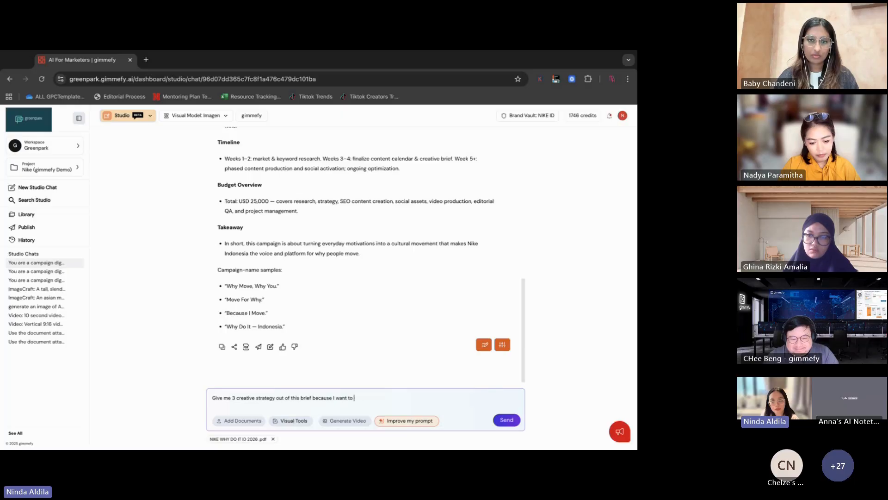
key("BackSpace")
key("BackSpace")
type("client asked us")
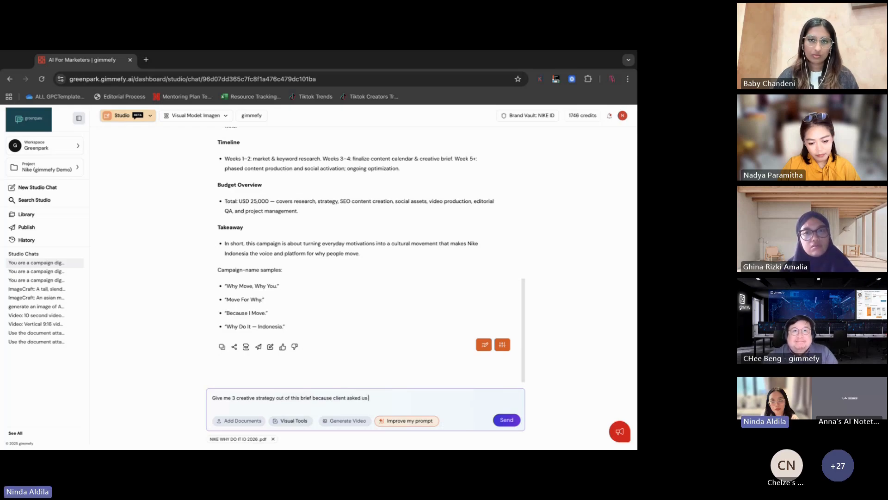
type(" to create web")
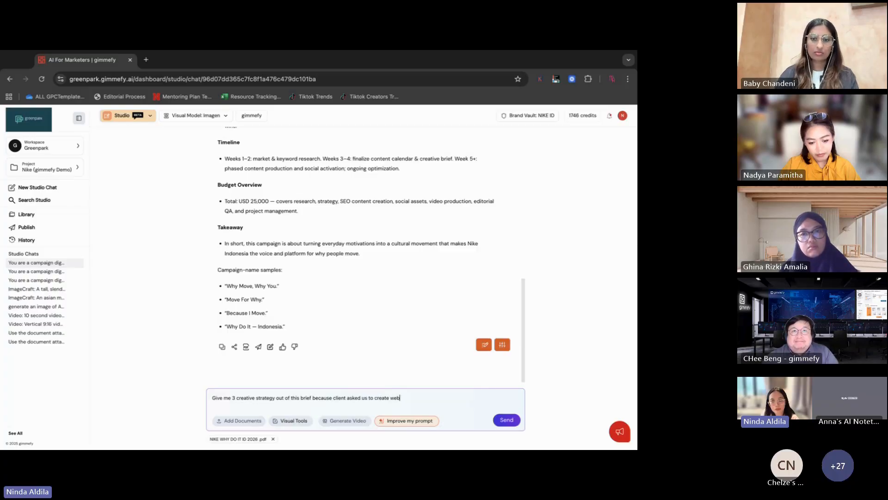
type("site co")
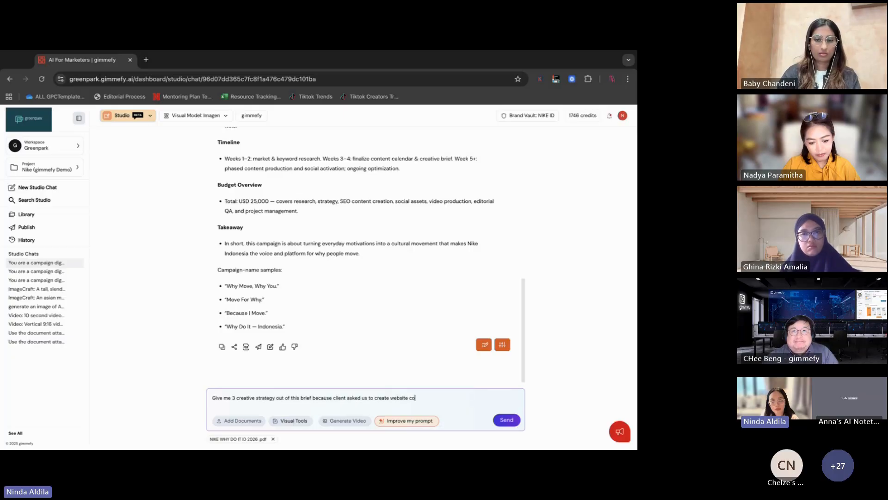
type("ntent")
type(" (art")
type(") and a")
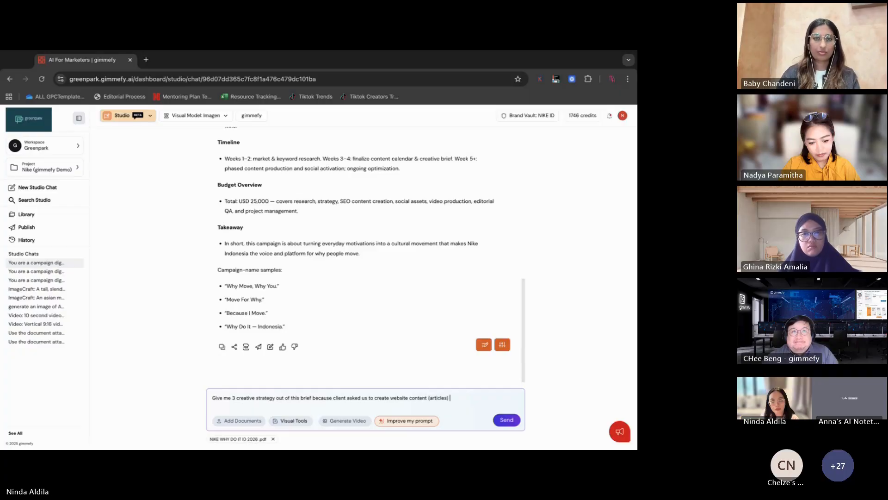
type("lso social media plan")
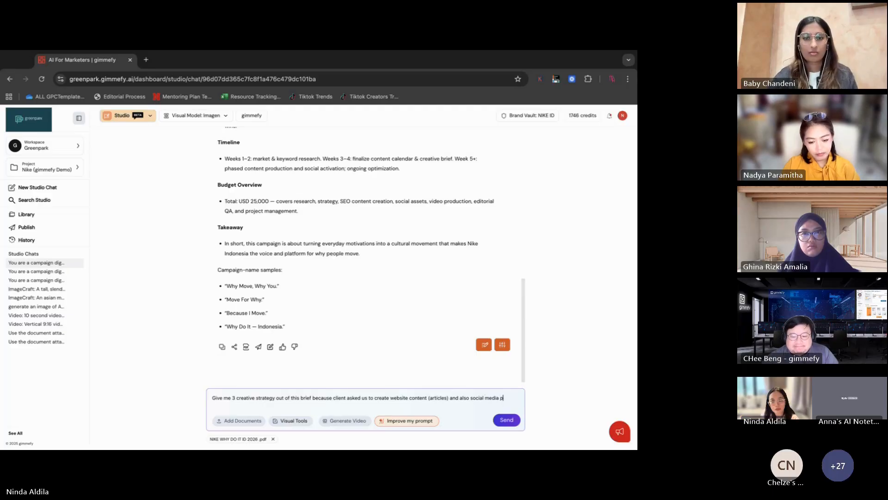
Have the drafted prompt improved automatically and send the rewritten request for three distinct Nike Indonesia creative strategies
left_click(413, 426)
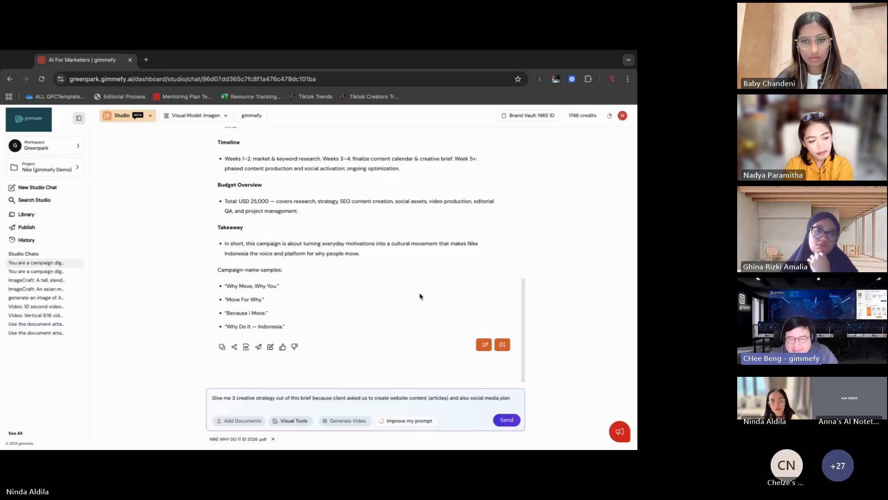
scroll(420, 296, "up", 4)
scroll(420, 297, "up", 3)
scroll(420, 296, "down", 5)
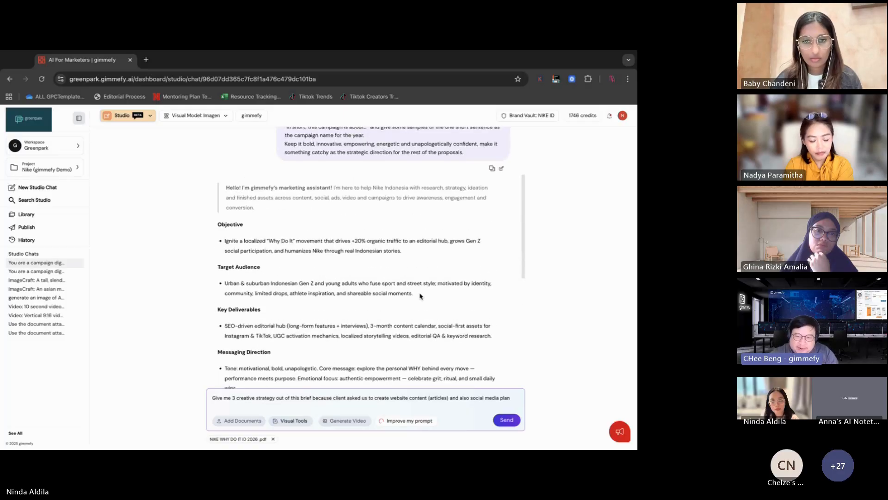
scroll(421, 297, "down", 2)
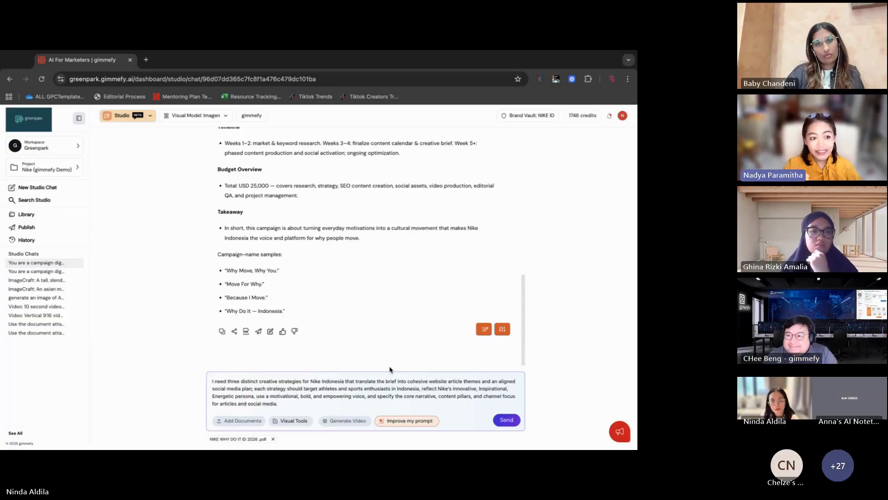
left_click(508, 420)
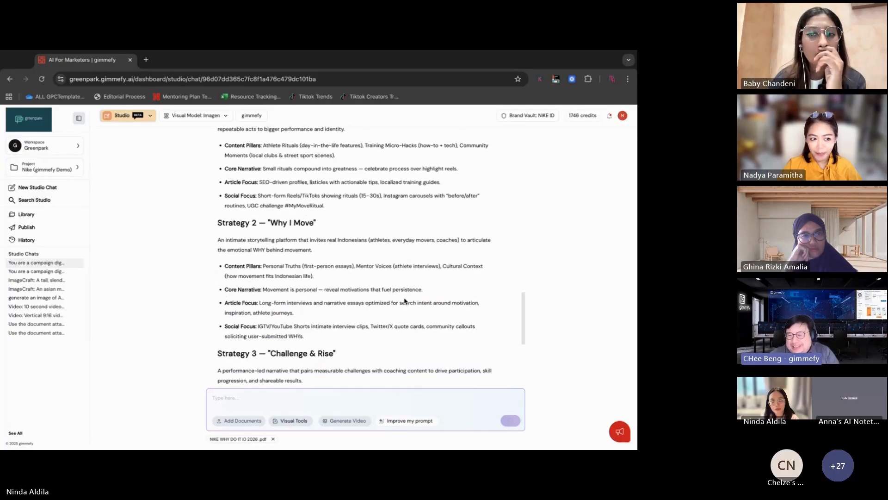
Read the generated "Why Do It 2026" creative strategies from the title through Strategy 3 to the next steps
scroll(404, 301, "up", 5)
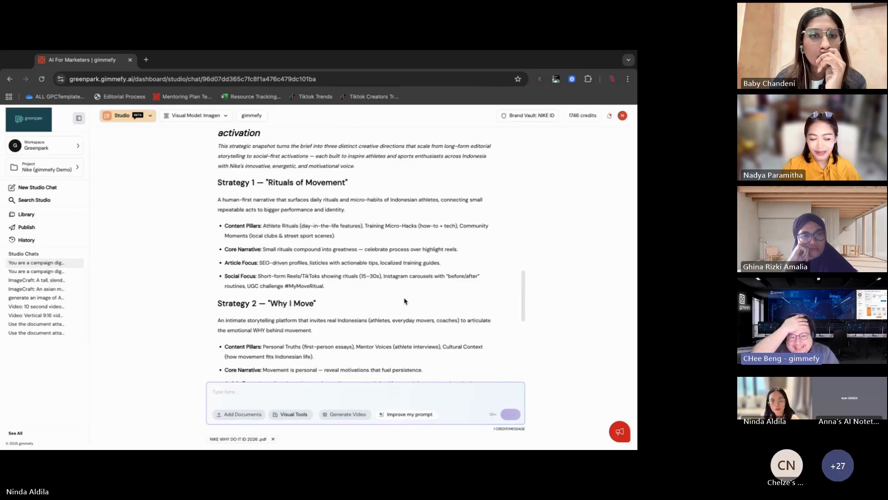
scroll(404, 302, "up", 2)
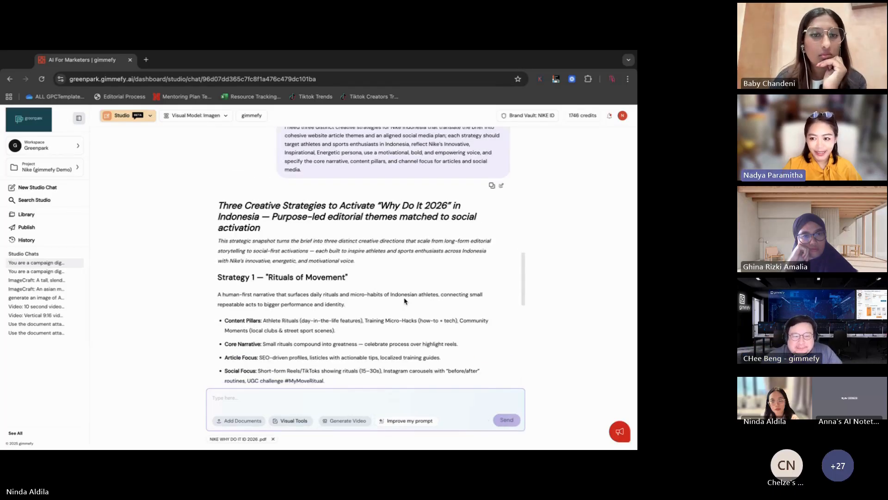
scroll(405, 301, "down", 1)
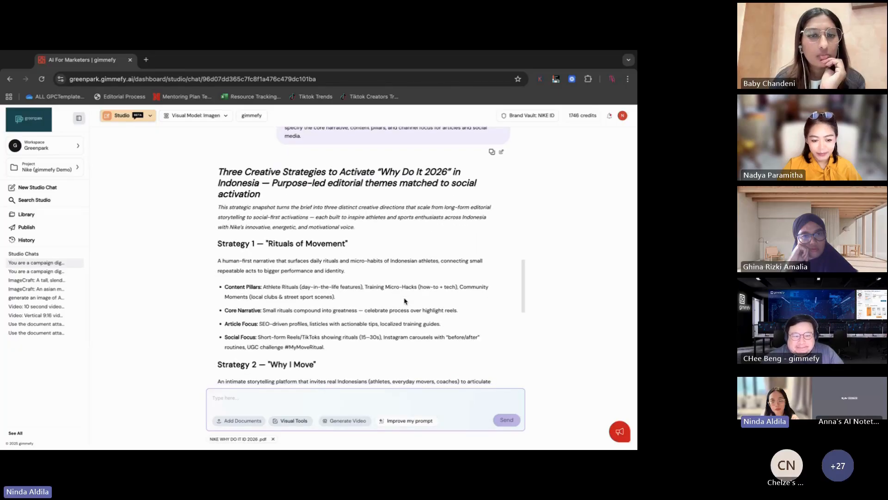
scroll(404, 302, "down", 1)
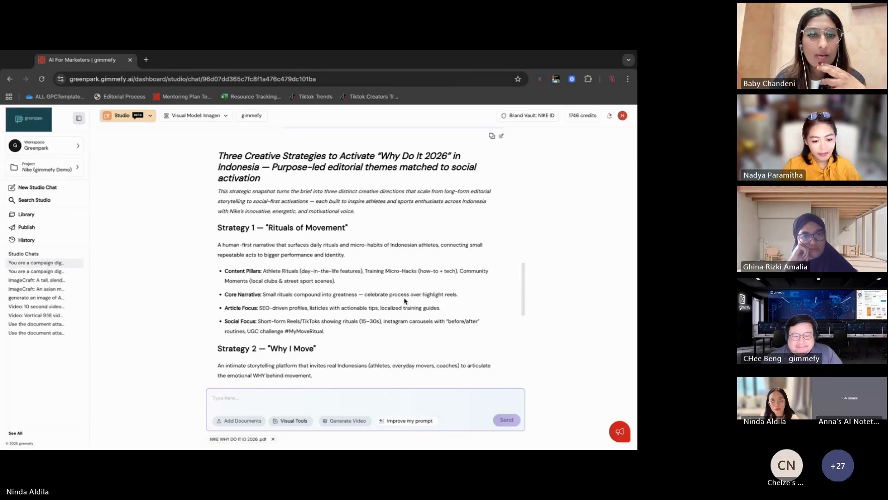
scroll(404, 301, "down", 3)
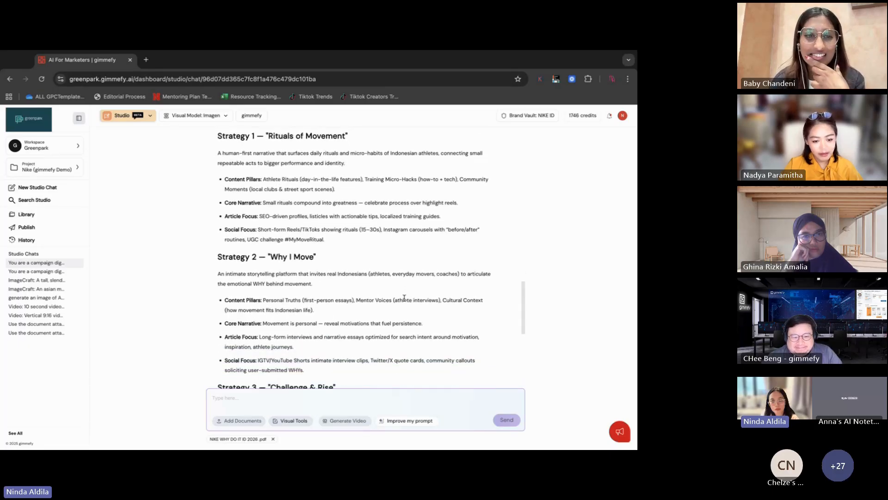
scroll(404, 298, "down", 3)
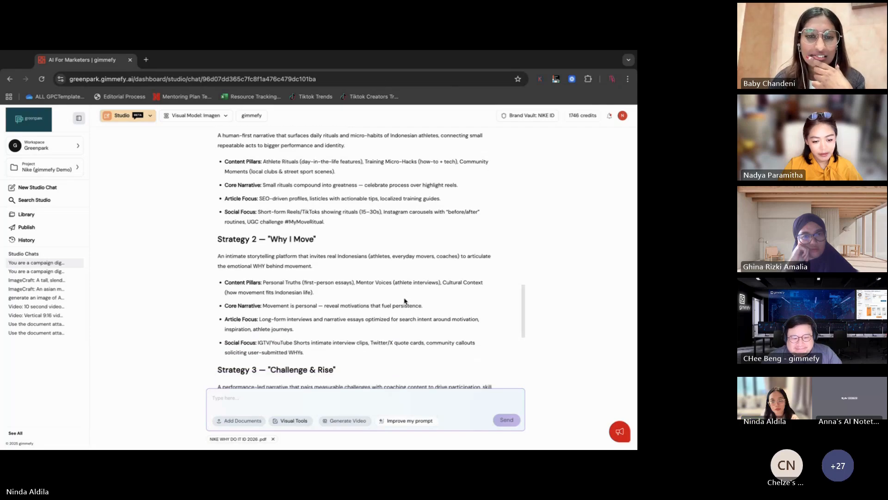
scroll(405, 300, "down", 1)
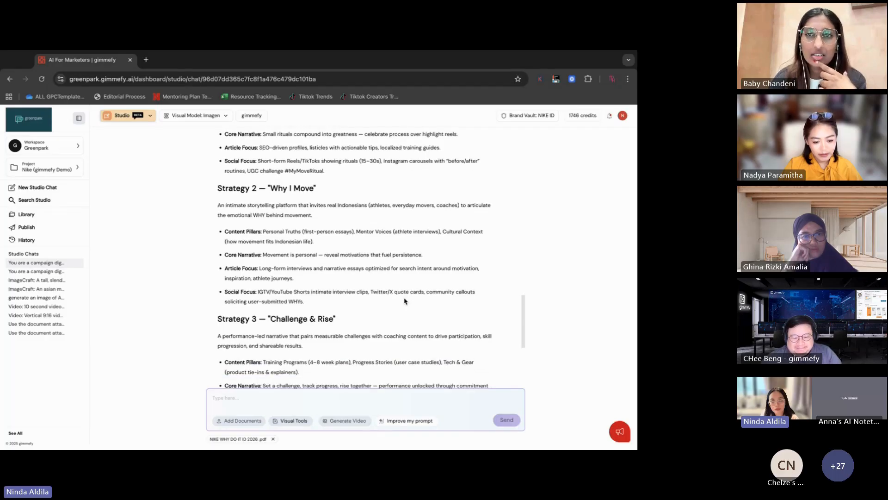
scroll(405, 300, "down", 3)
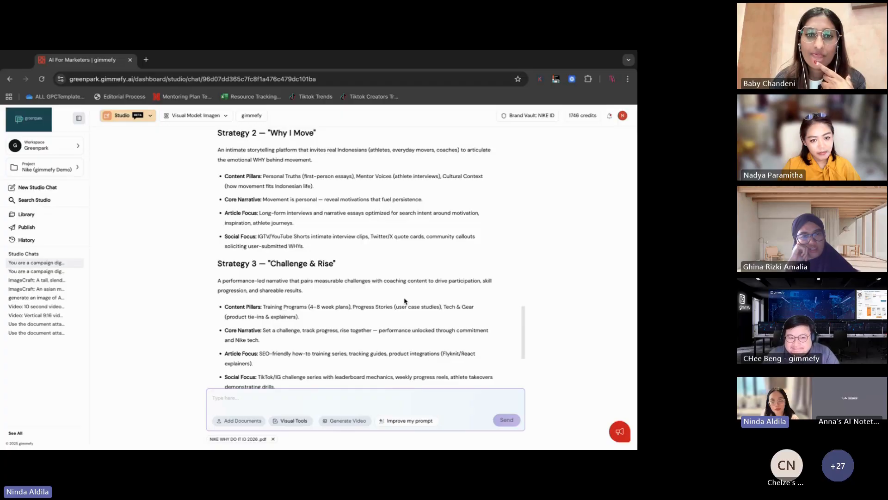
scroll(405, 301, "down", 1)
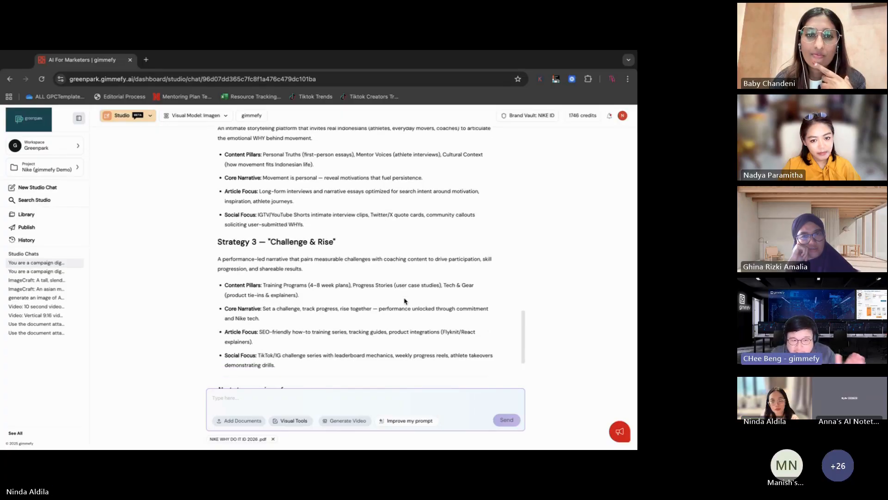
scroll(404, 301, "down", 3)
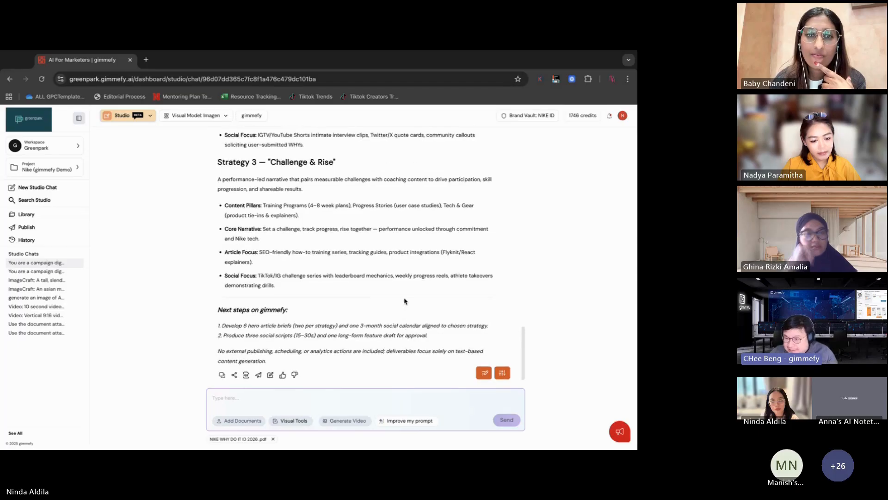
Go back through the generated answer and re-examine the content pillars, narratives and channel focus of Strategies 1 and 2
scroll(405, 302, "up", 1)
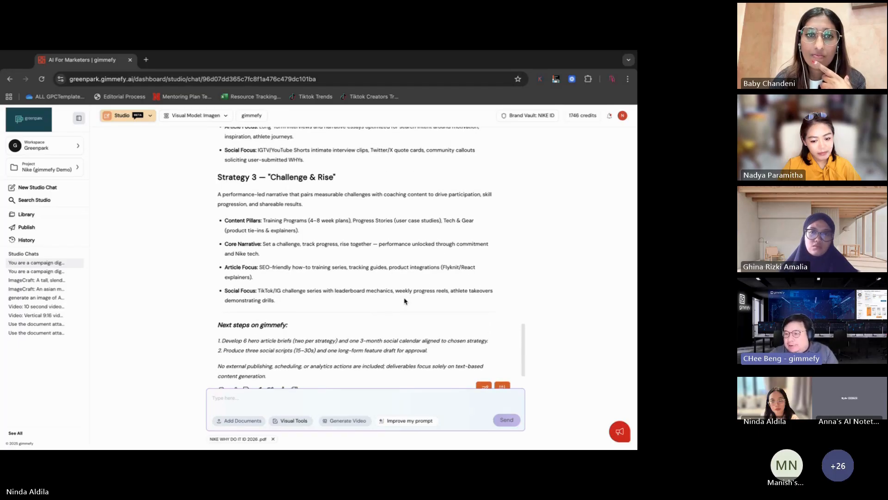
scroll(404, 301, "up", 6)
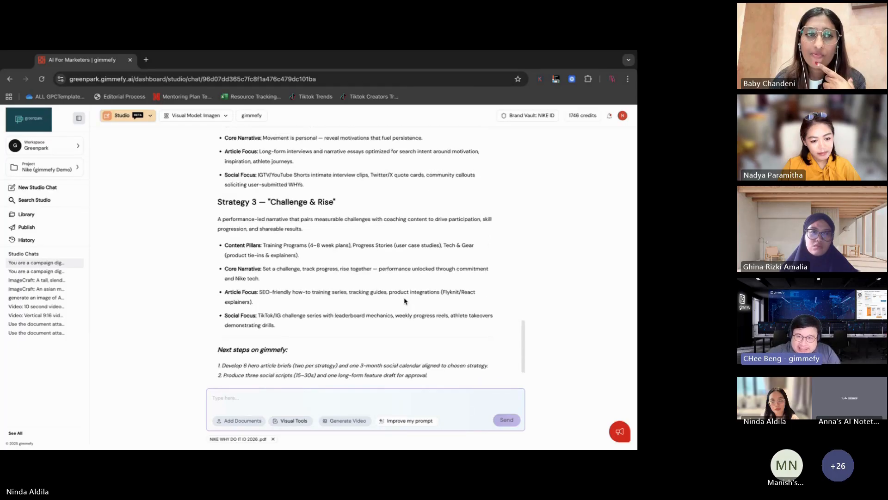
scroll(405, 301, "up", 1)
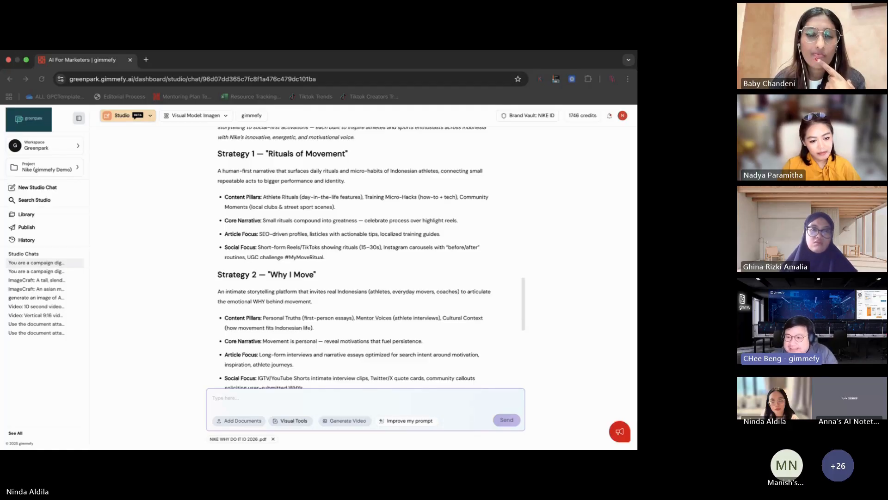
left_click(362, 252)
scroll(363, 252, "up", 2)
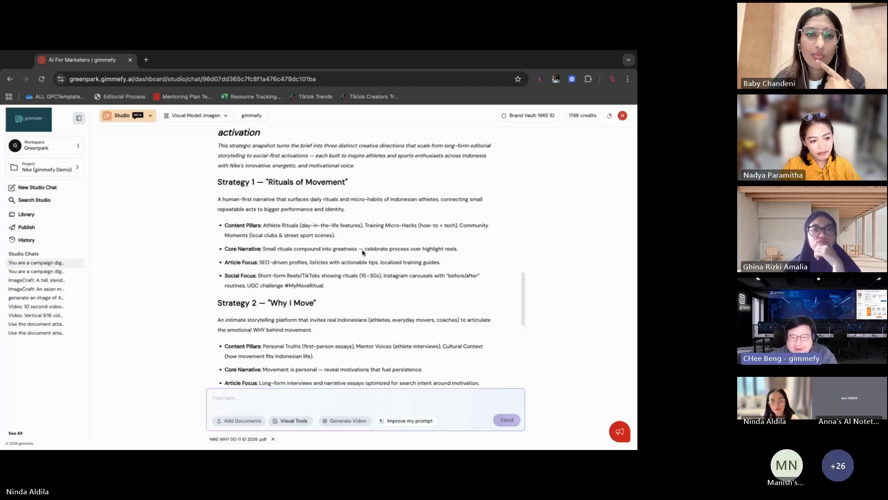
scroll(362, 251, "down", 1)
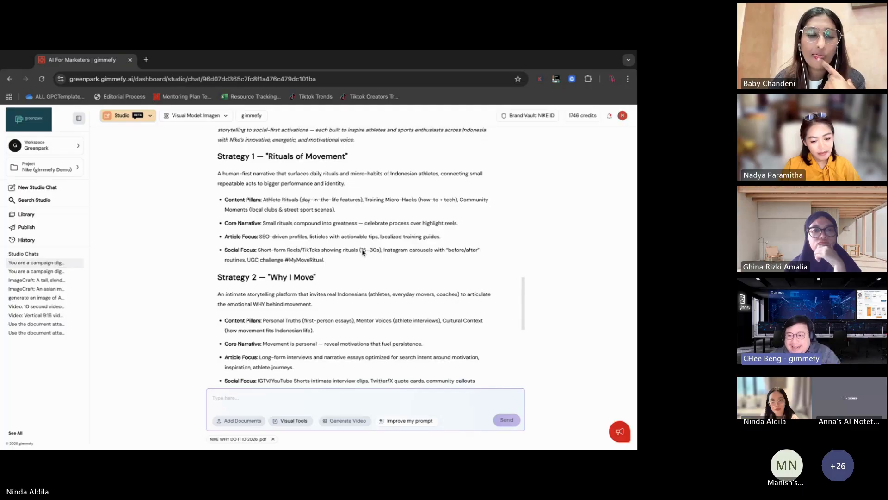
scroll(363, 251, "down", 3)
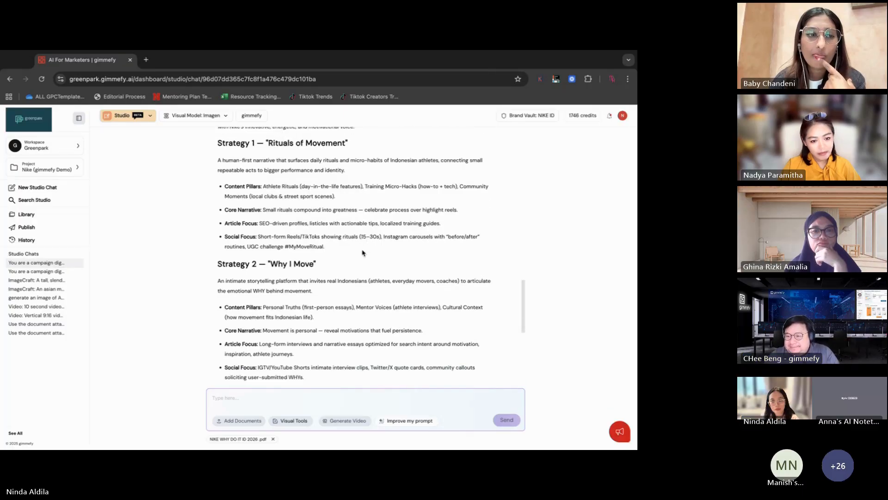
scroll(362, 252, "up", 3)
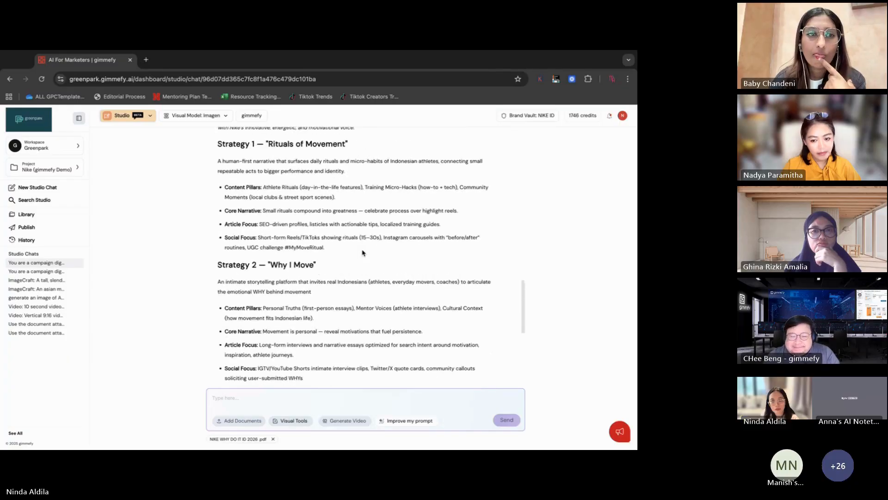
key("super+Tab")
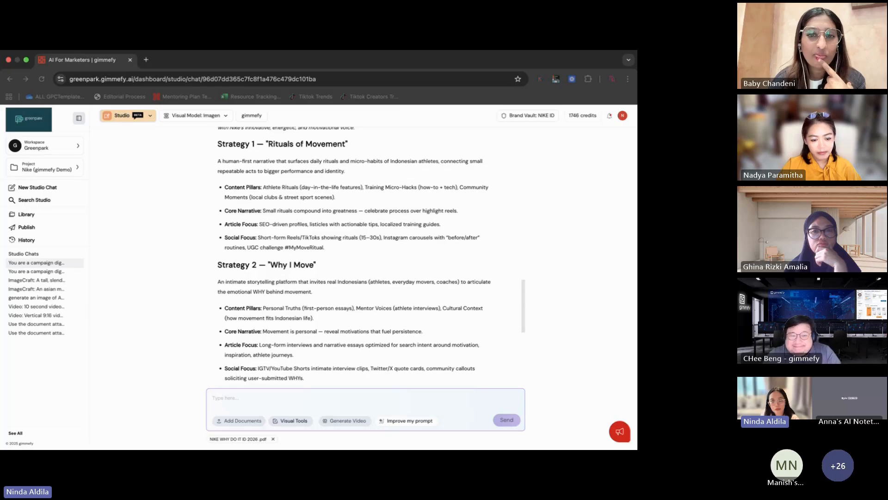
left_click(301, 211)
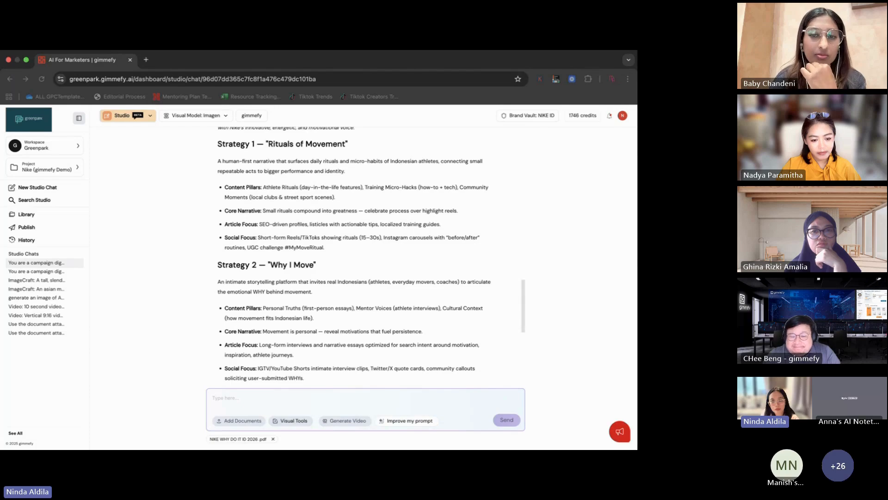
Compare Strategy 1 "Rituals of Movement" with Strategy 2 "Why I Move" and continue into Strategy 3's content pillars
left_click(319, 274)
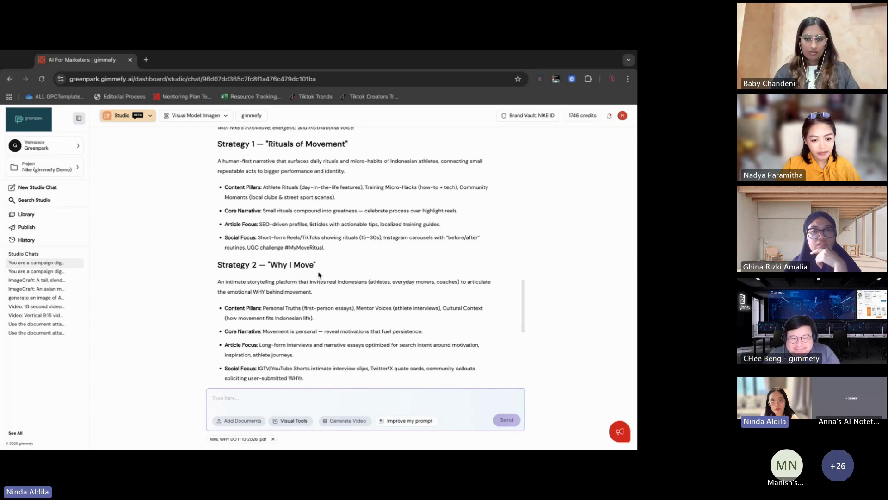
scroll(318, 275, "down", 1)
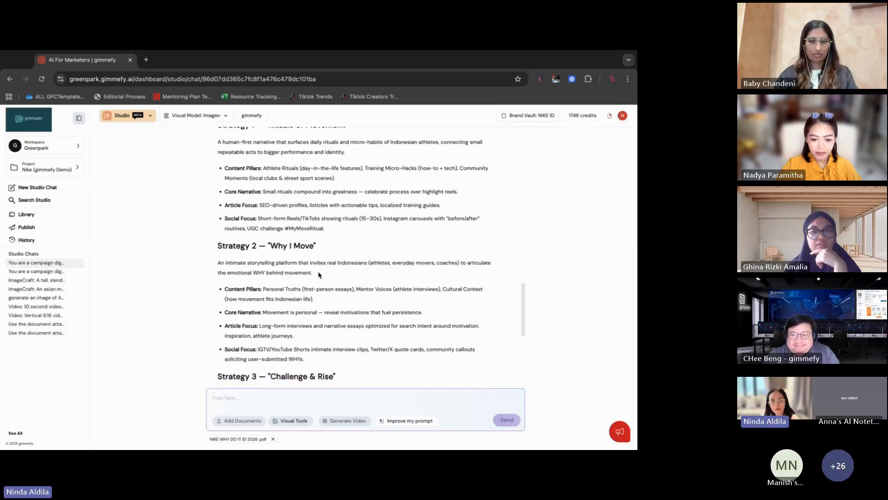
scroll(319, 275, "up", 1)
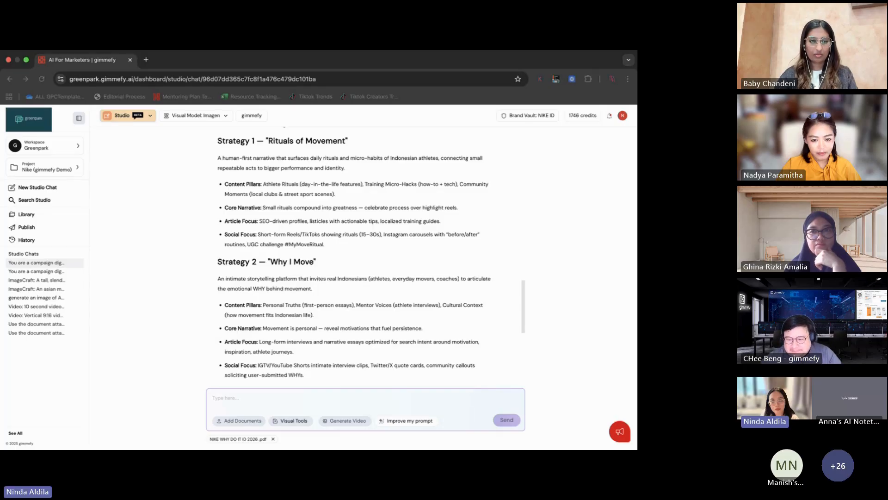
scroll(318, 342, "up", 1)
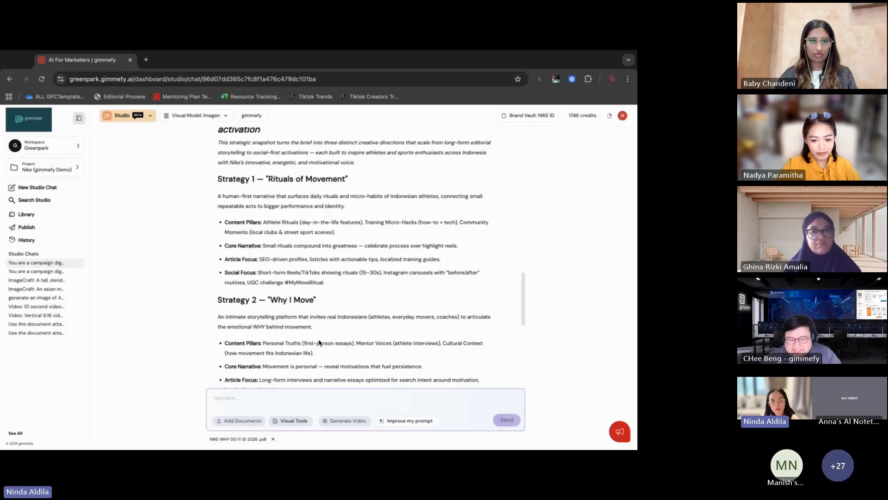
scroll(319, 342, "down", 3)
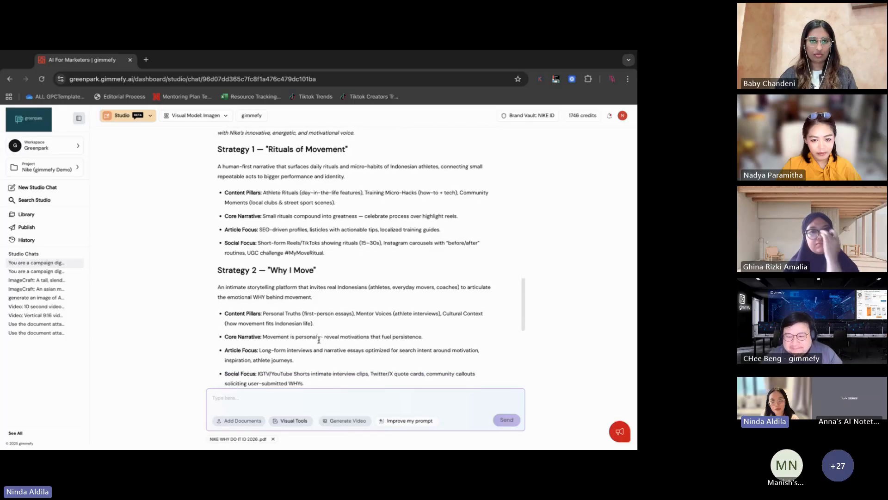
scroll(318, 339, "down", 1)
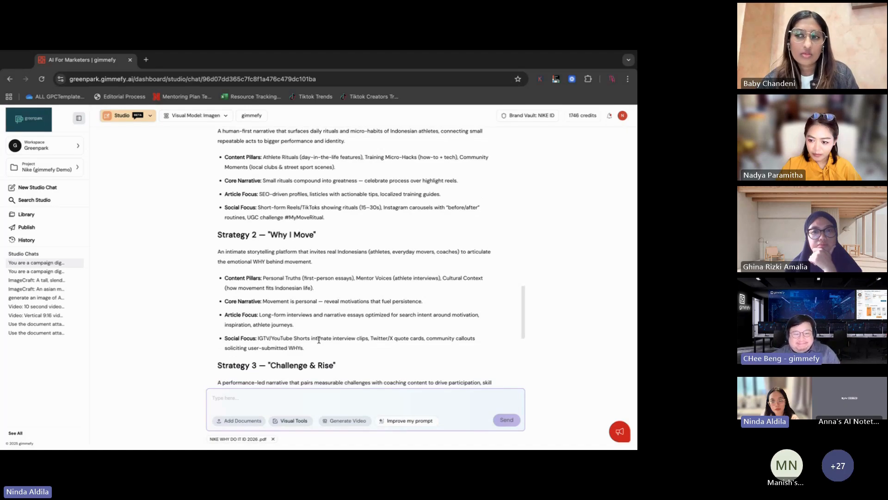
scroll(319, 340, "down", 4)
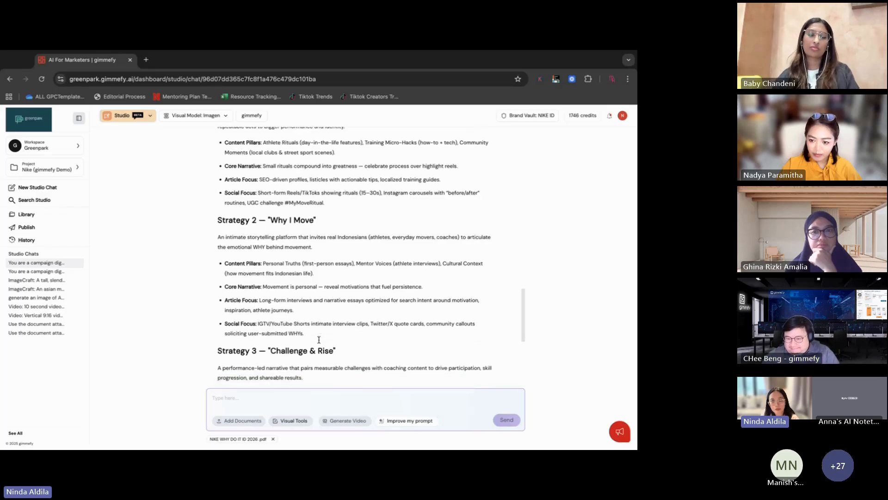
scroll(319, 342, "down", 4)
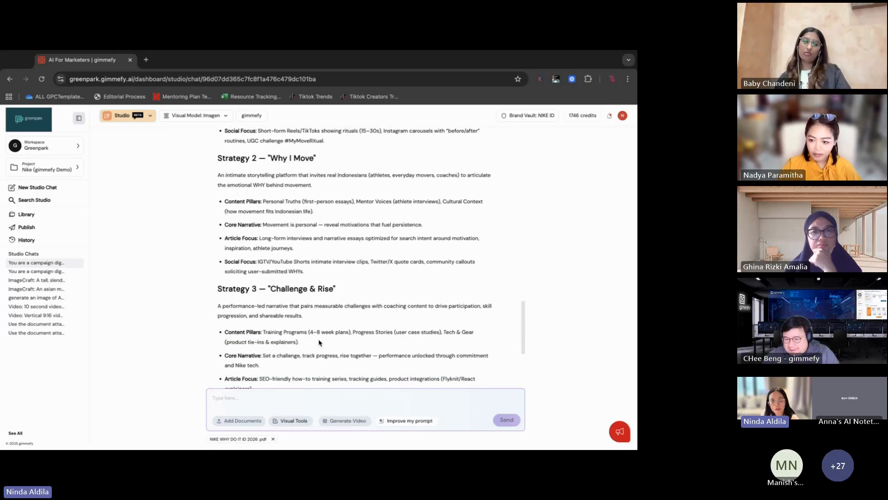
scroll(319, 343, "down", 1)
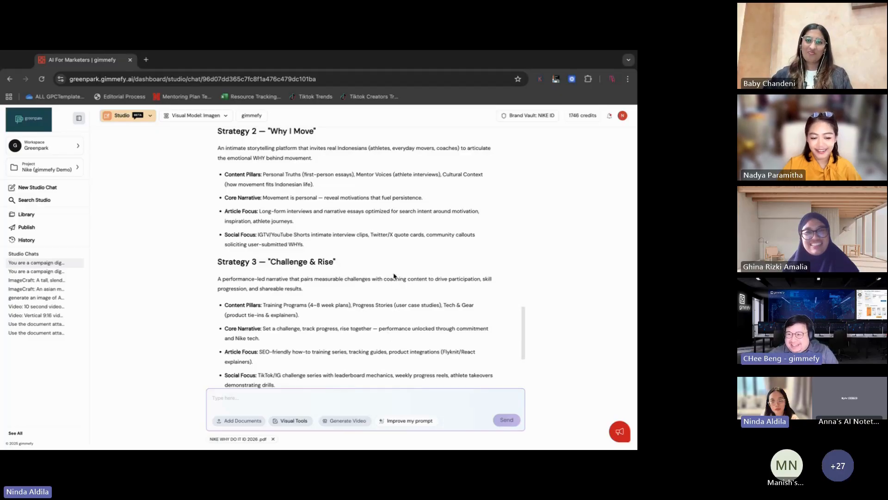
Reread Strategy 2's narrative, article and social focus and read on through Strategy 3 to the next steps
scroll(393, 276, "up", 1)
scroll(394, 276, "up", 3)
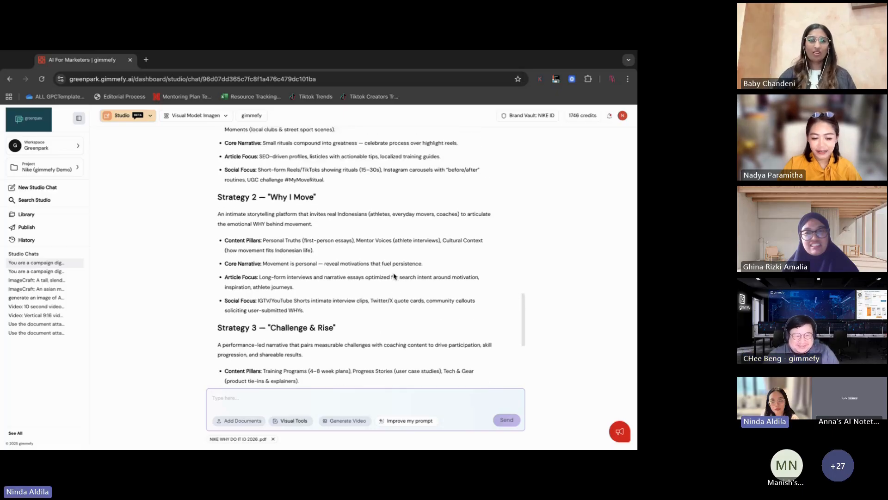
scroll(394, 276, "up", 1)
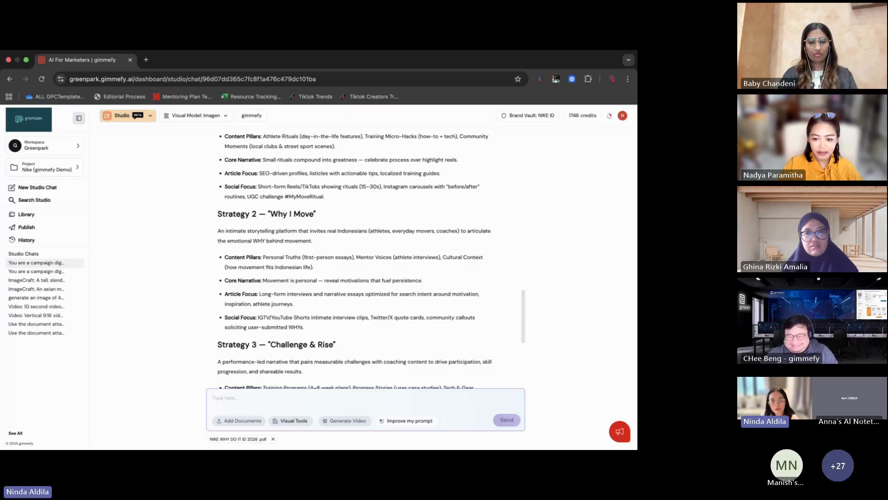
scroll(377, 268, "down", 1)
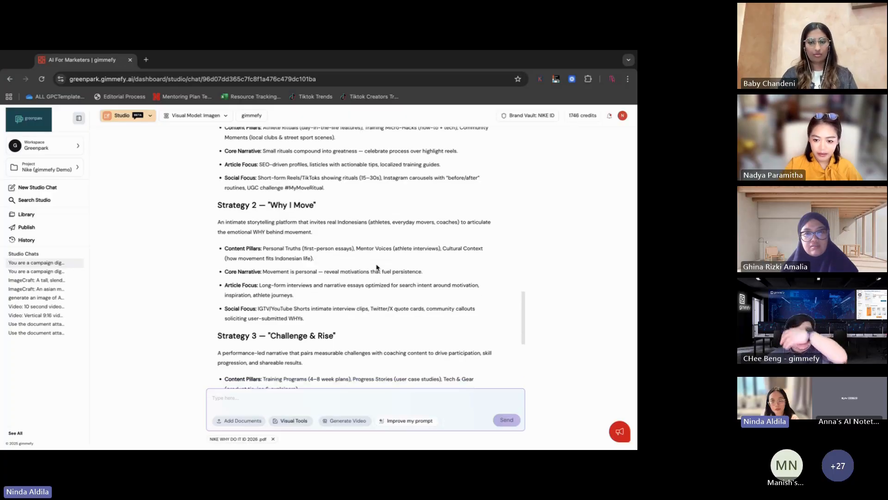
scroll(377, 268, "down", 1)
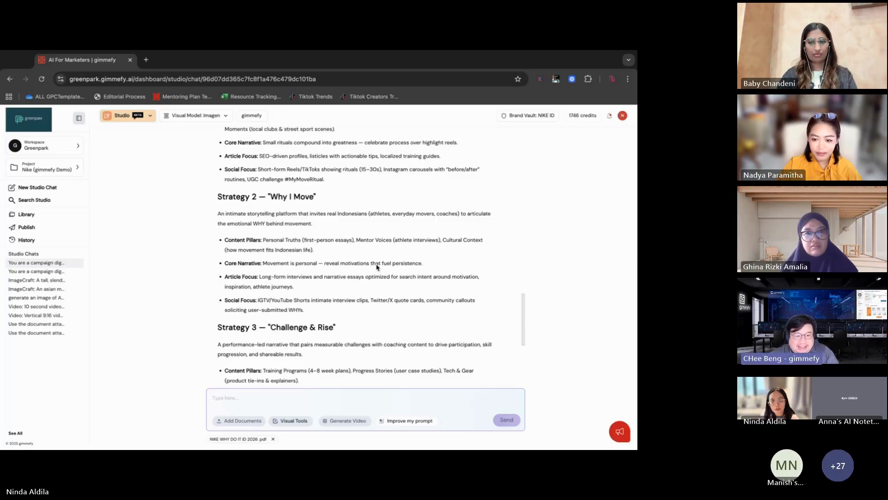
scroll(377, 267, "down", 1)
scroll(376, 265, "down", 1)
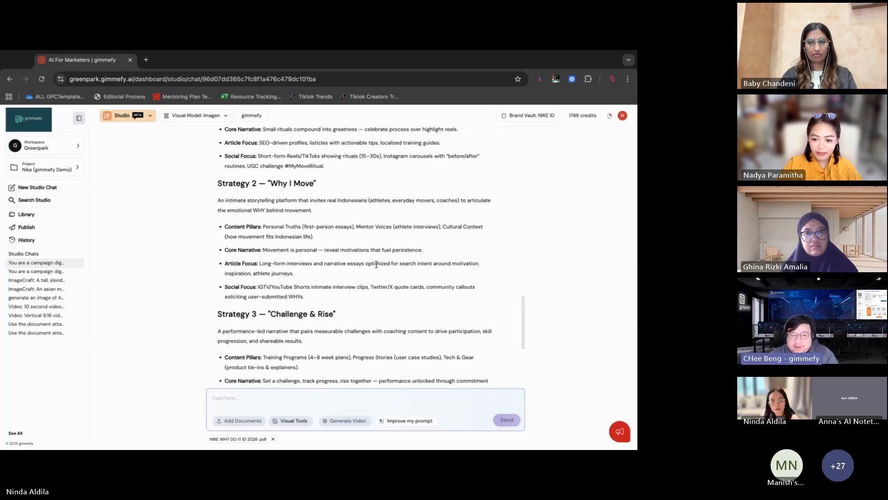
scroll(377, 266, "down", 1)
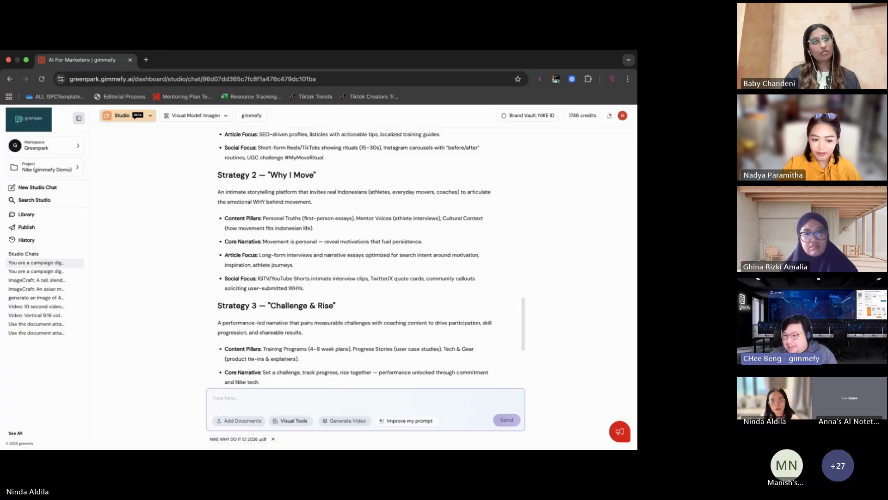
scroll(351, 287, "down", 5)
scroll(350, 288, "down", 1)
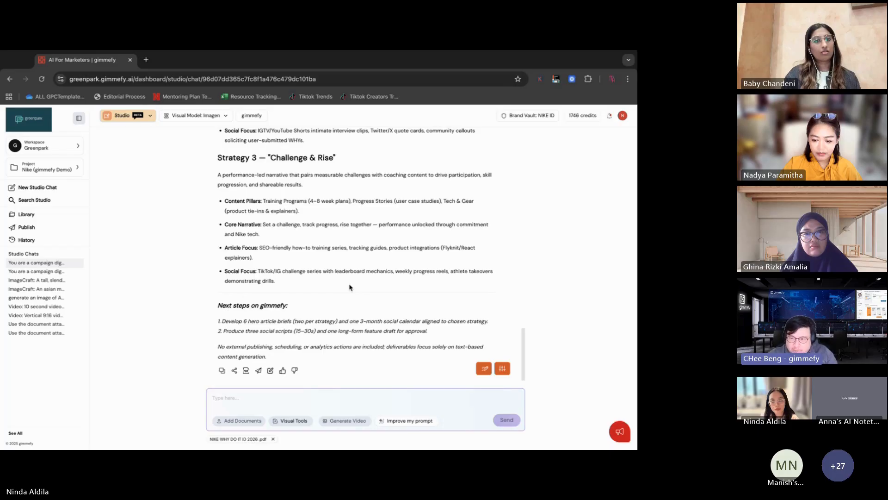
Weigh Strategy 3 "Challenge & Rise" against Strategy 2 "Why I Move" and check the suggested next steps on gimmefy
scroll(351, 287, "up", 3)
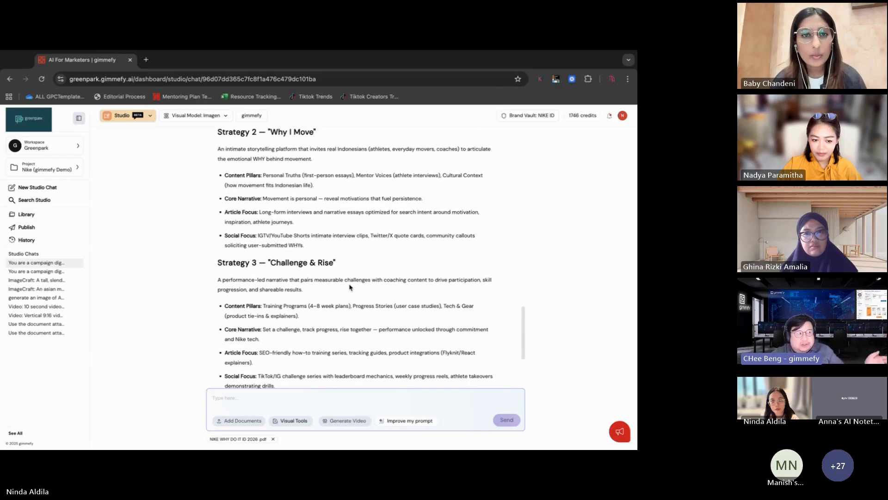
scroll(349, 287, "up", 1)
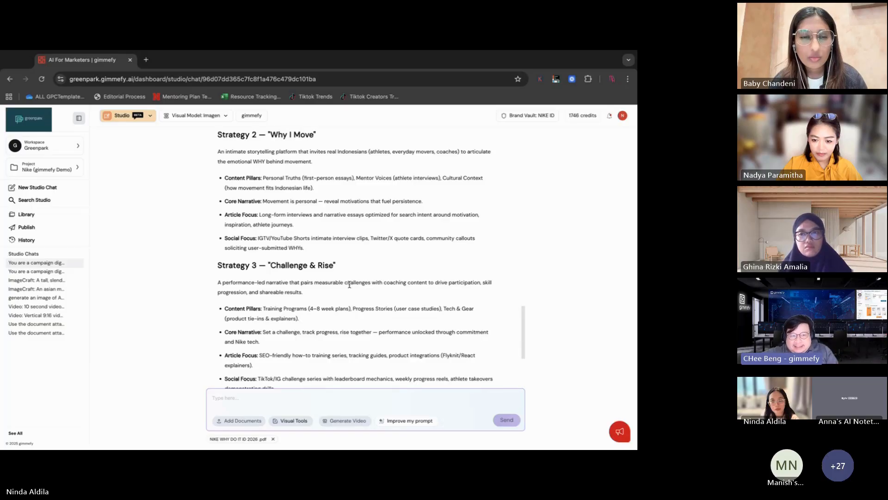
scroll(361, 259, "down", 1)
scroll(372, 237, "down", 2)
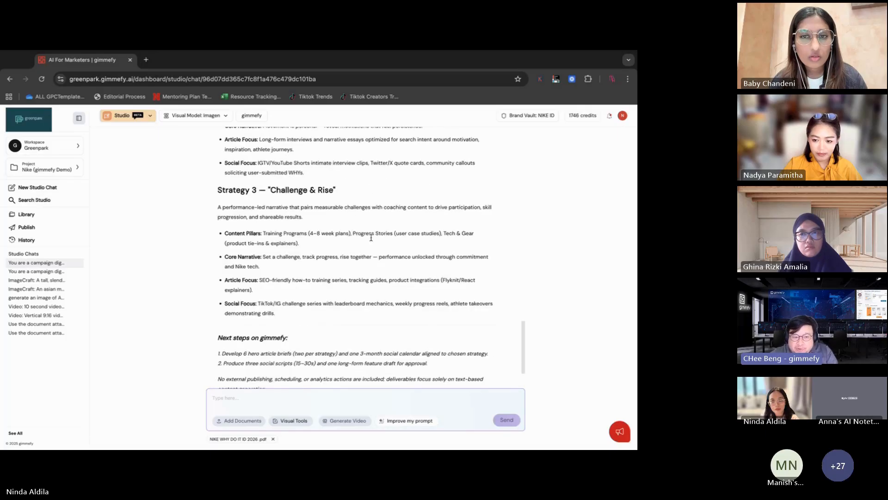
scroll(371, 238, "down", 2)
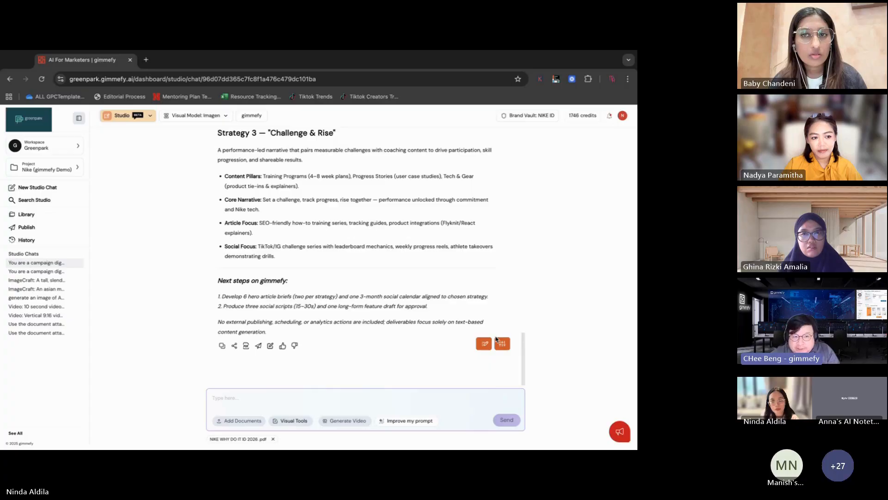
scroll(494, 276, "up", 1)
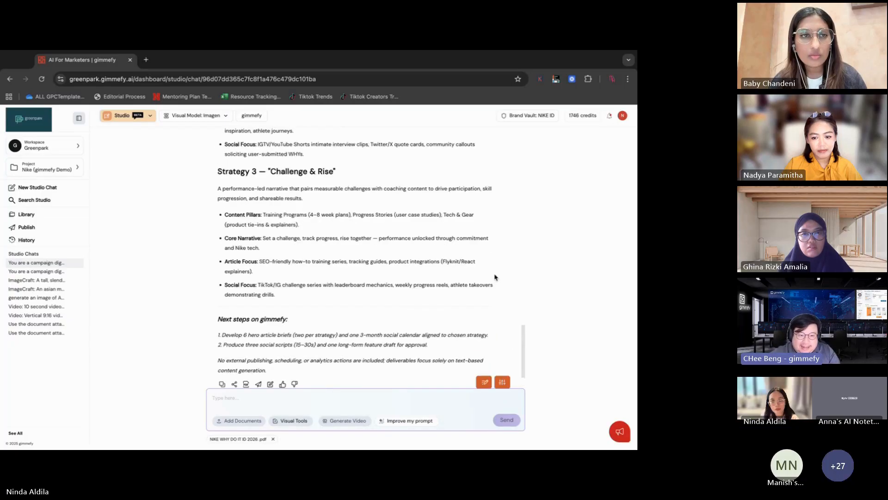
scroll(494, 277, "up", 3)
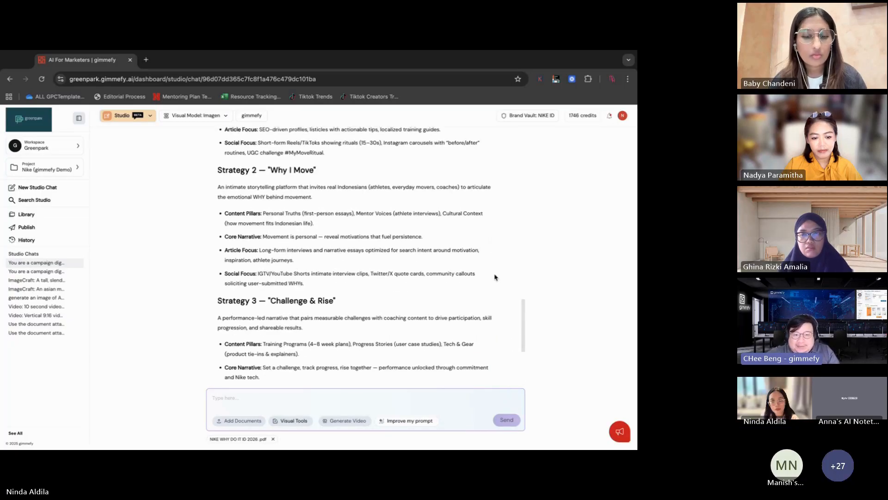
scroll(495, 277, "up", 1)
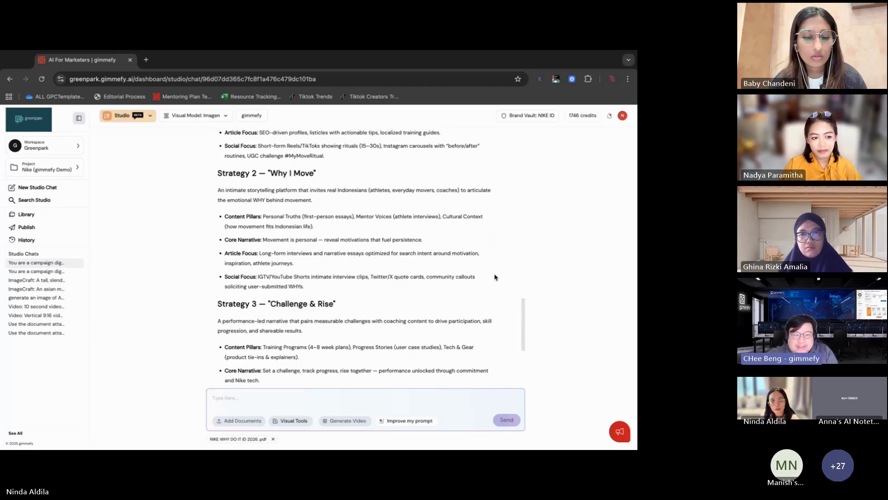
scroll(494, 276, "down", 3)
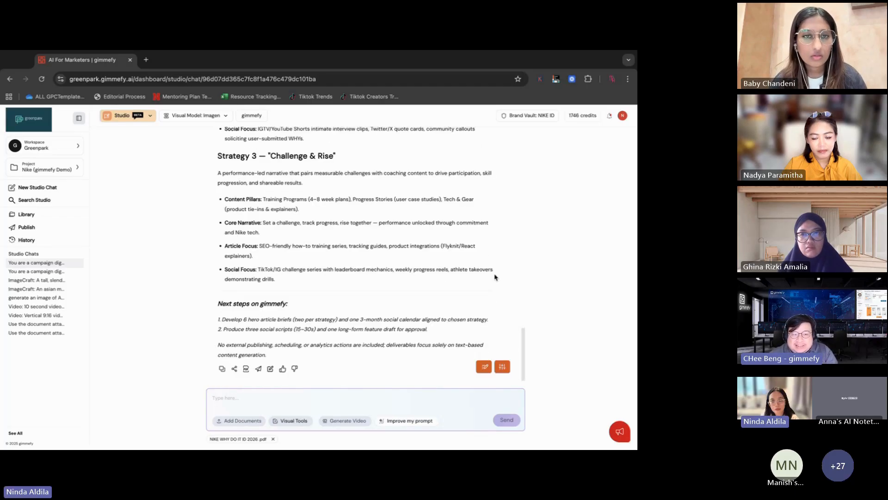
scroll(494, 276, "up", 2)
scroll(494, 277, "down", 3)
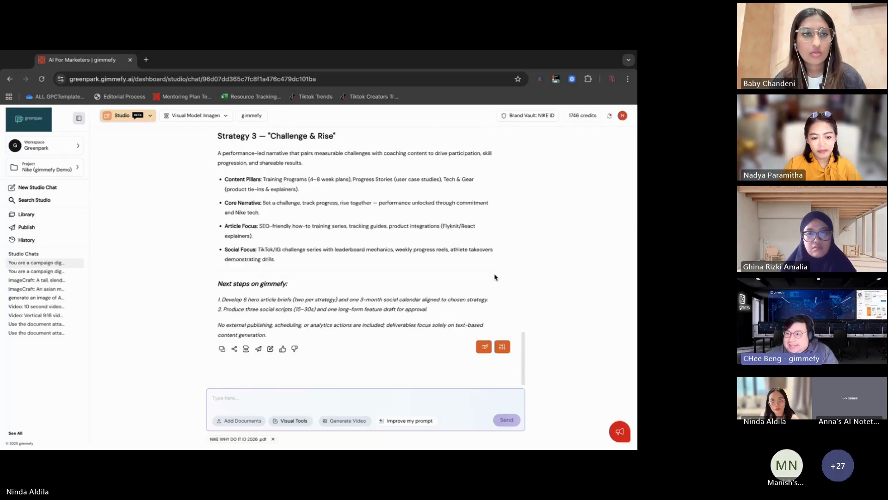
scroll(495, 277, "down", 1)
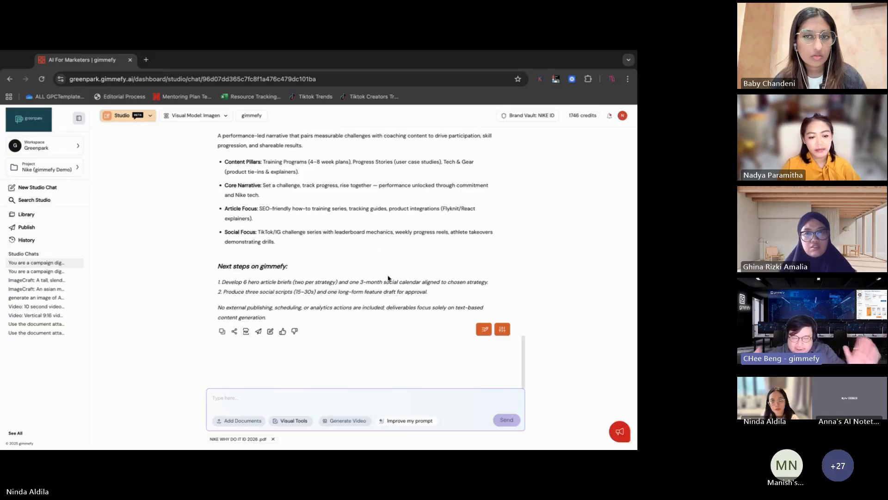
Return to Strategy 2 and send the follow-up prompt "Can we have more detail on strategy #2"
scroll(388, 277, "up", 3)
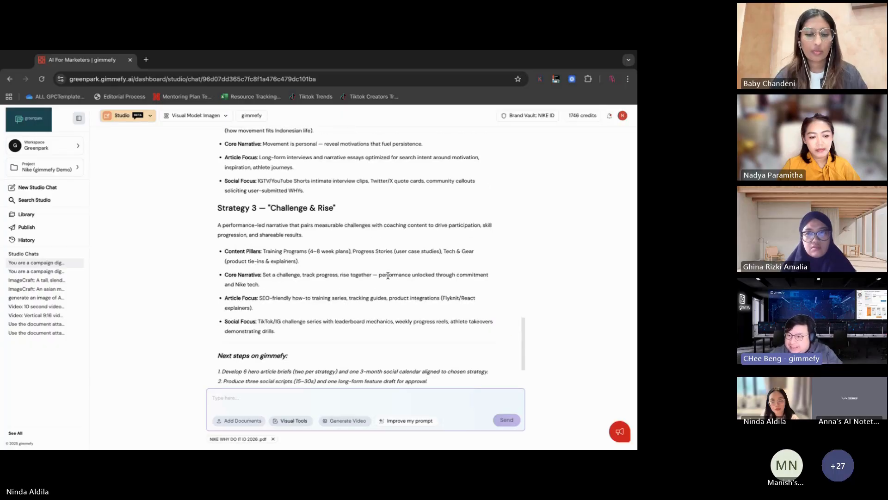
scroll(388, 277, "up", 2)
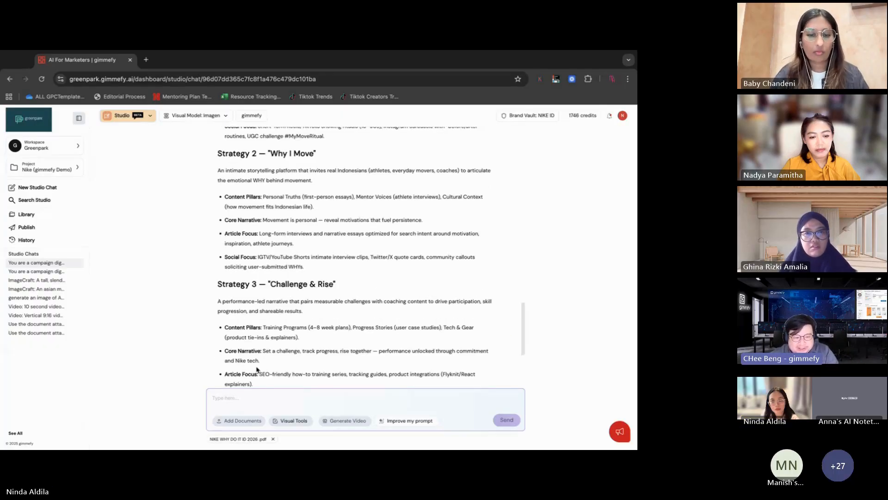
type("Can we have more d")
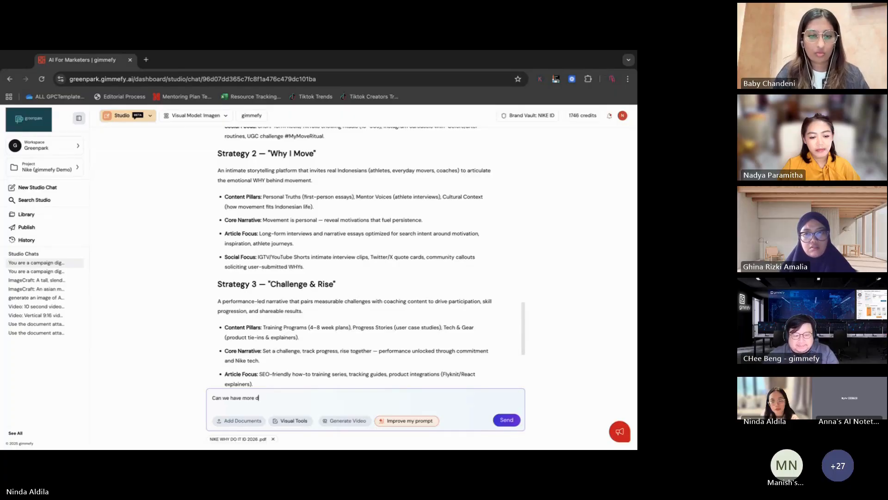
type("etail on ")
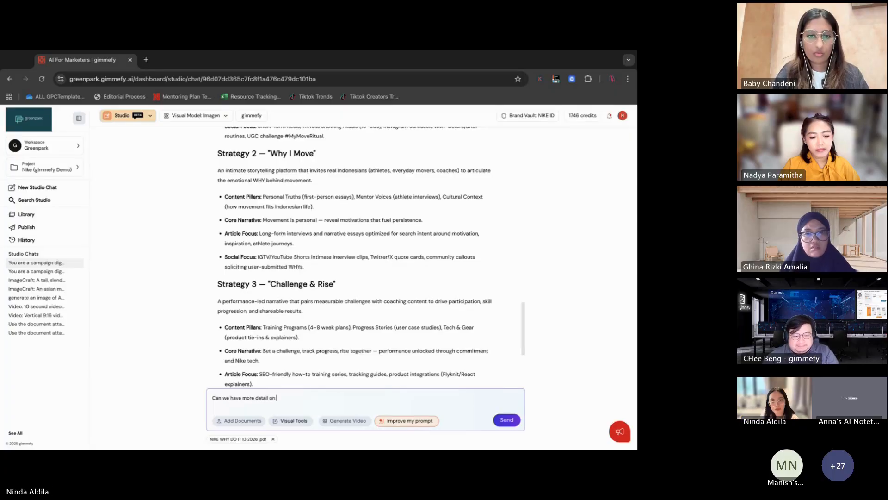
type("strategy #2")
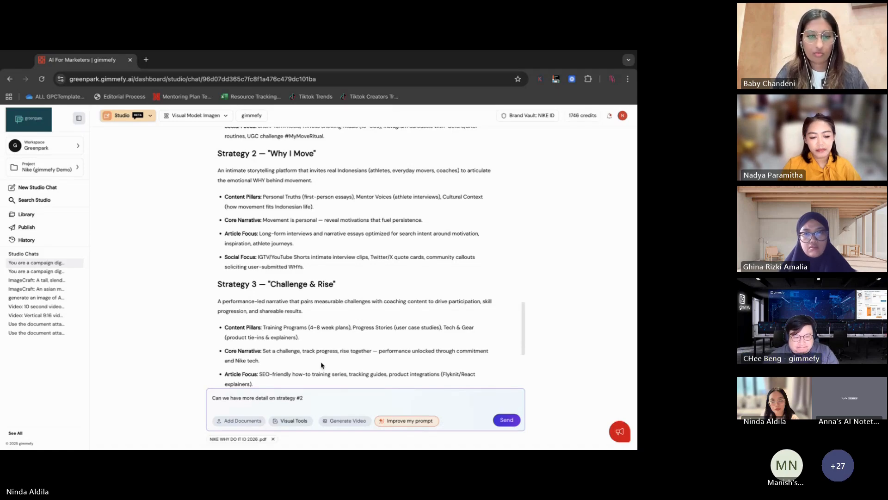
scroll(322, 366, "down", 1)
scroll(321, 364, "down", 3)
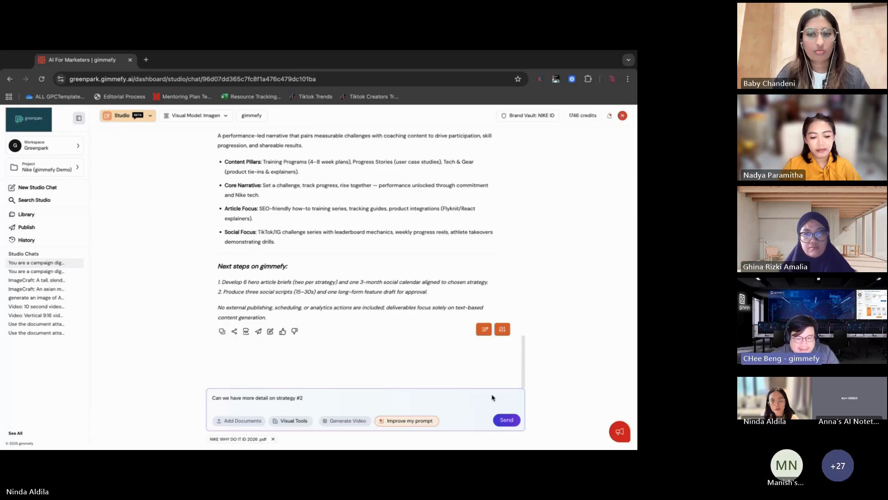
left_click(507, 420)
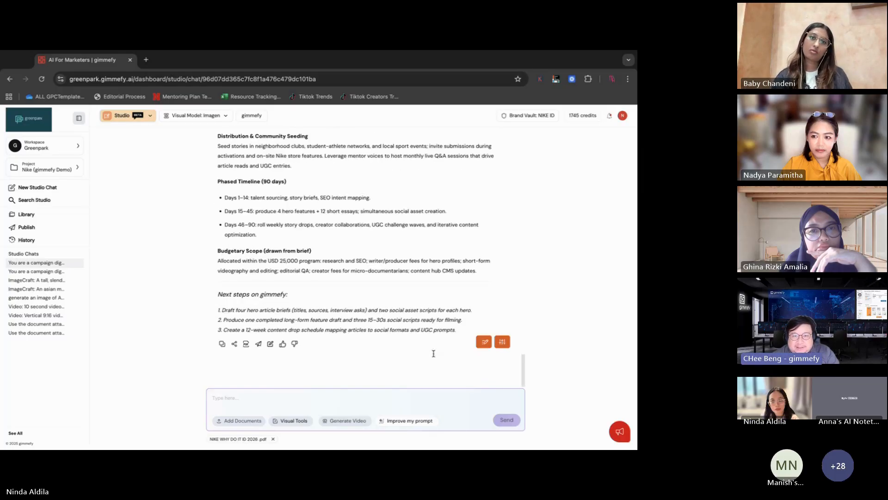
Read the detailed Strategy 2 response from its content pillars and article formats through social strategy, timeline and budget to the next steps
scroll(433, 353, "up", 7)
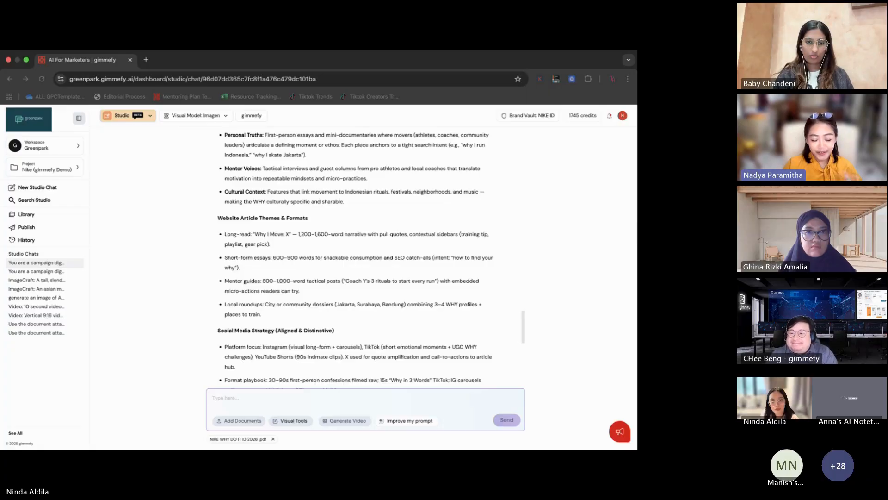
left_click(391, 302)
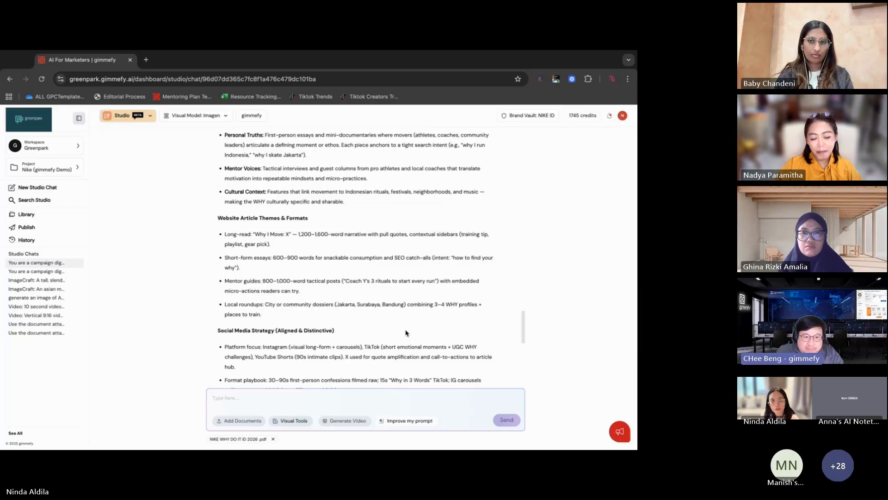
scroll(406, 333, "down", 3)
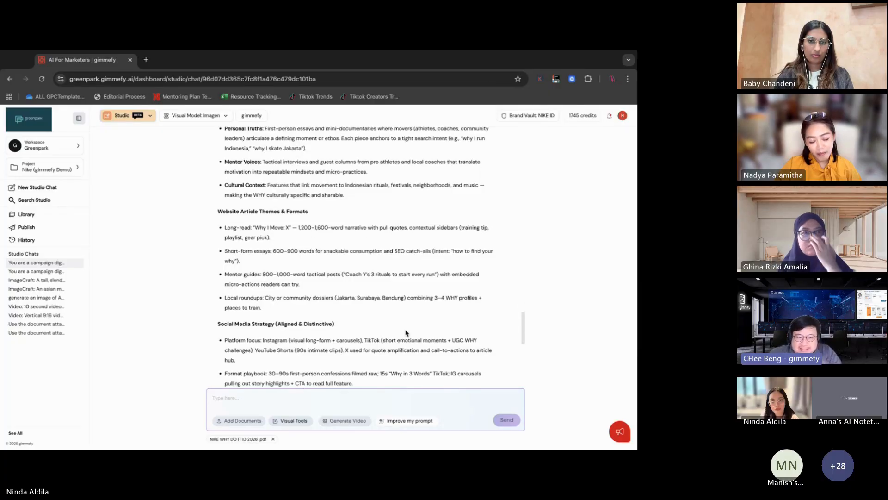
scroll(406, 332, "down", 2)
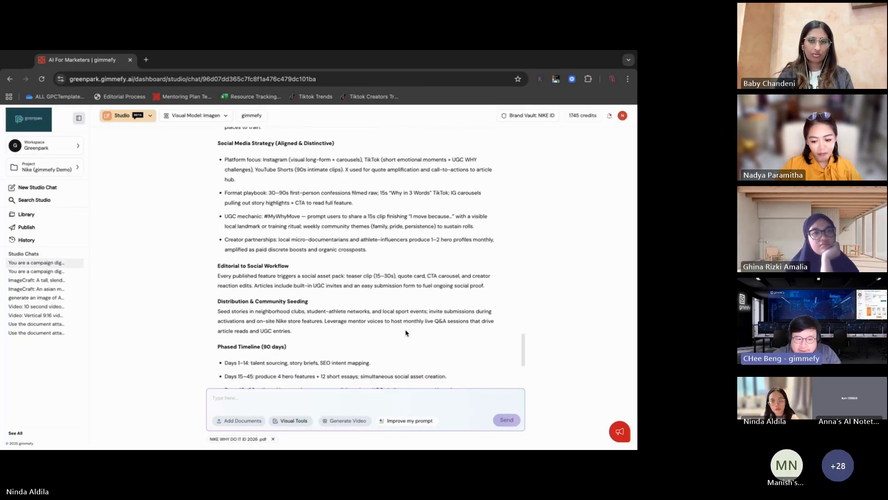
scroll(406, 333, "down", 3)
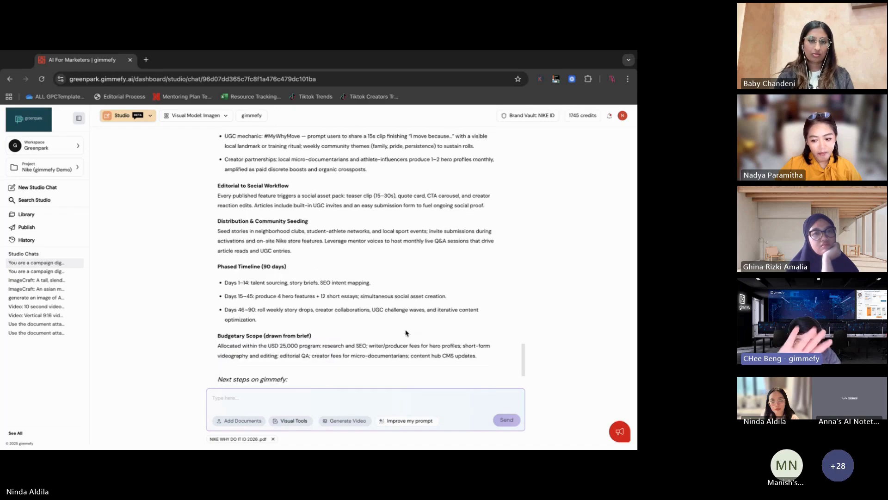
scroll(406, 332, "down", 4)
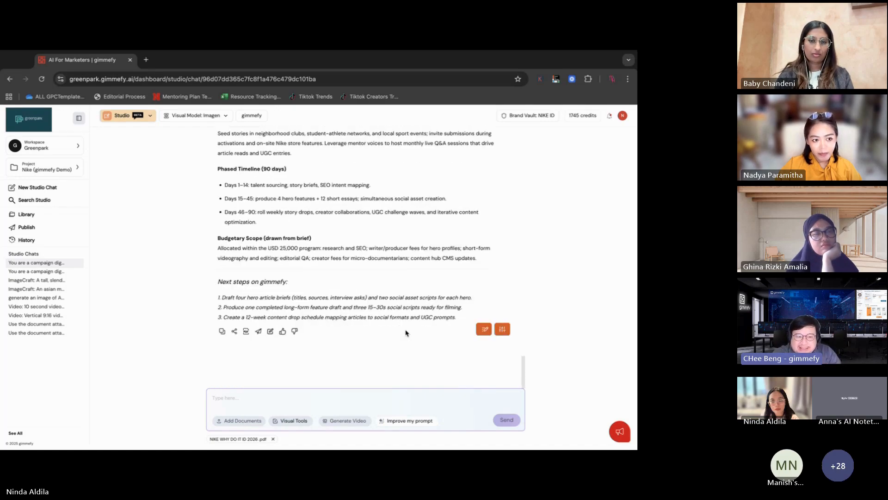
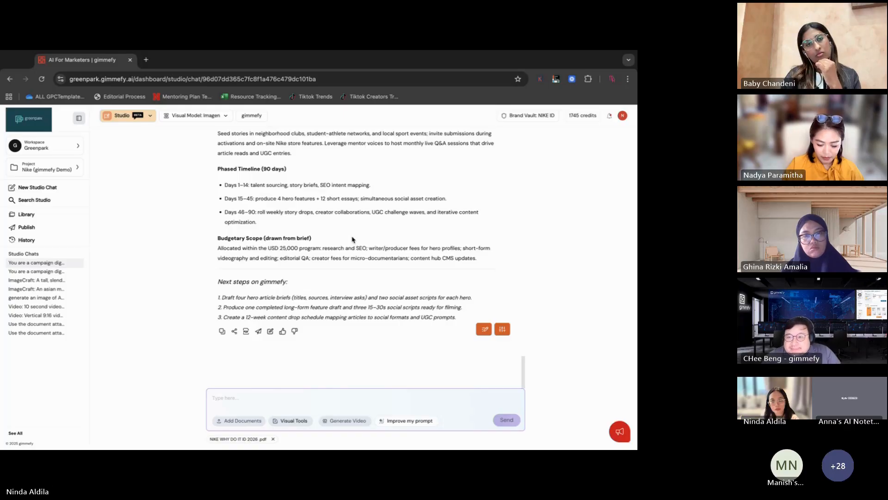
Reload the Studio chat to load the 1-month SEO-driven editorial plan prompt and response for the "WHY I MOVE" campaign
key("super+Tab")
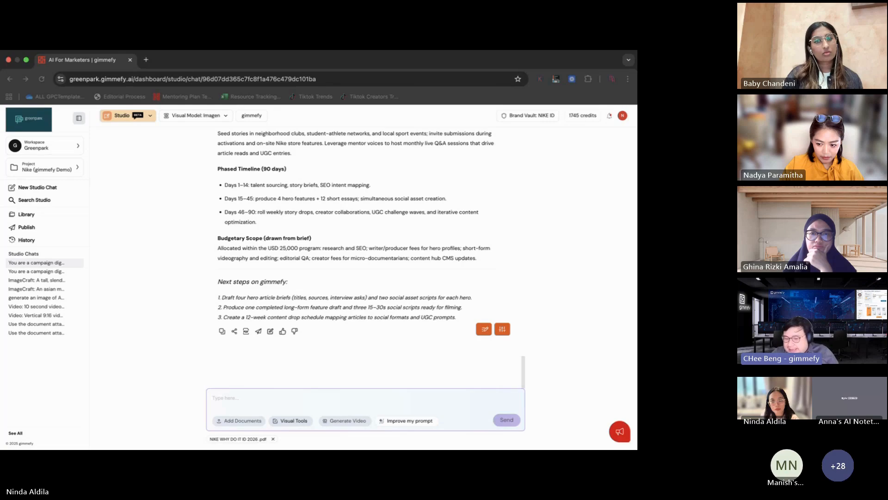
left_click(394, 268)
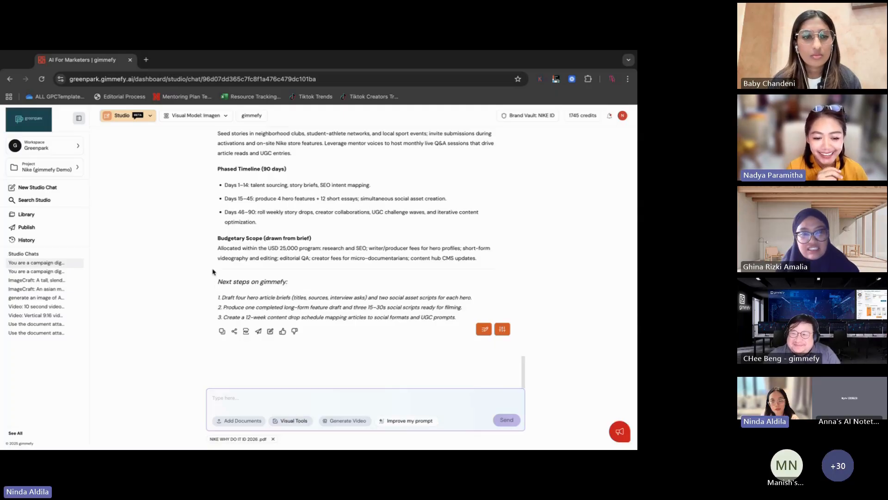
key("ctrl+r")
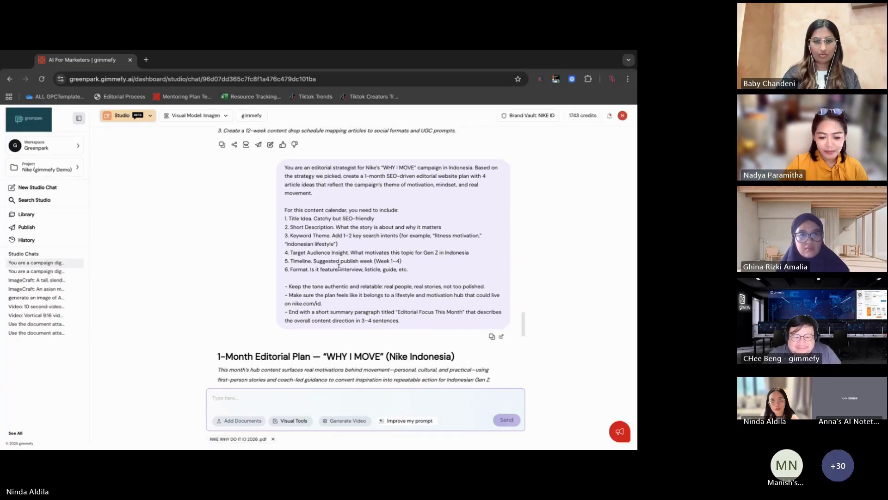
Review the editorial strategist prompt's content calendar requirements and read the plan's first article idea, "Why I Run: Finding Purpose in Jakarta's Dawn Runs"
scroll(338, 267, "down", 1)
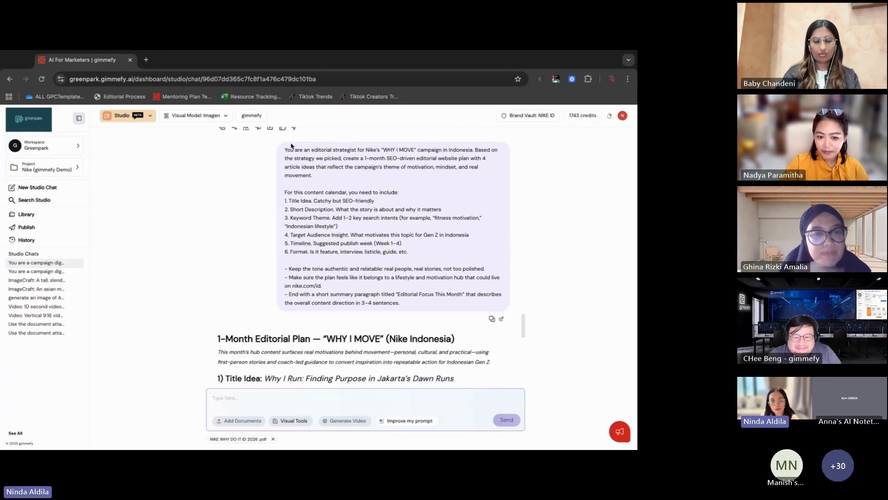
scroll(350, 240, "down", 1)
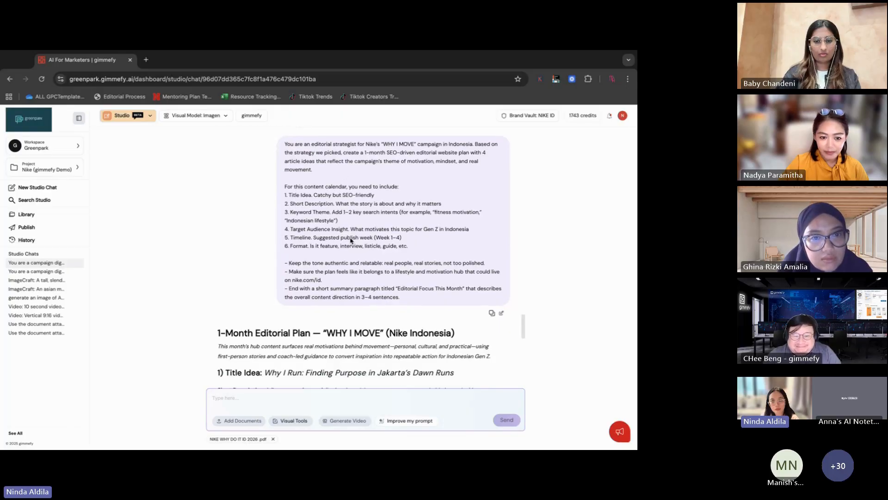
scroll(351, 237, "down", 5)
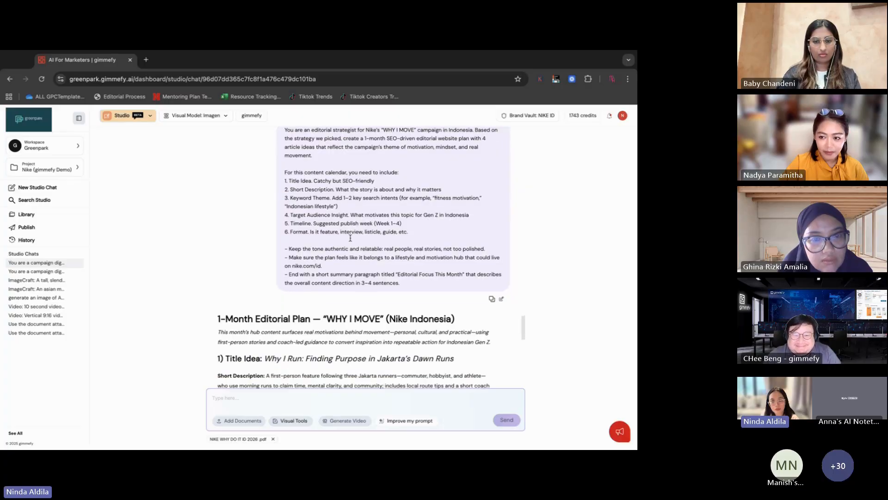
scroll(347, 283, "down", 4)
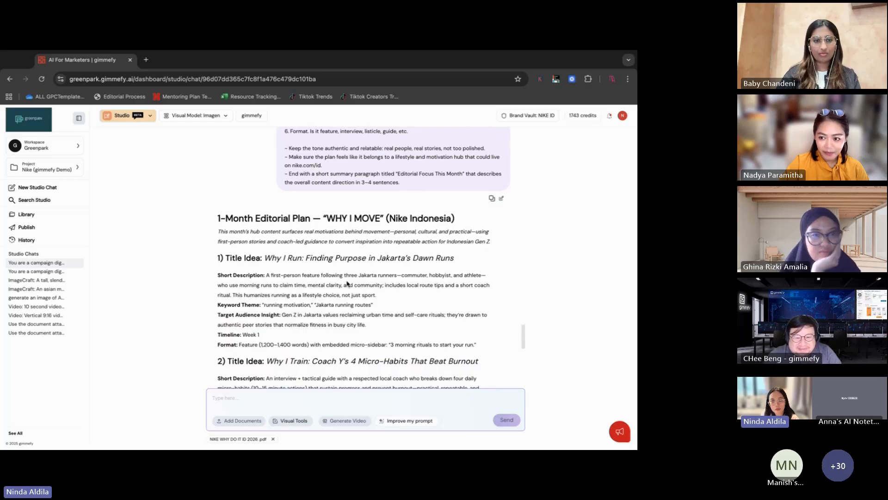
scroll(347, 284, "down", 2)
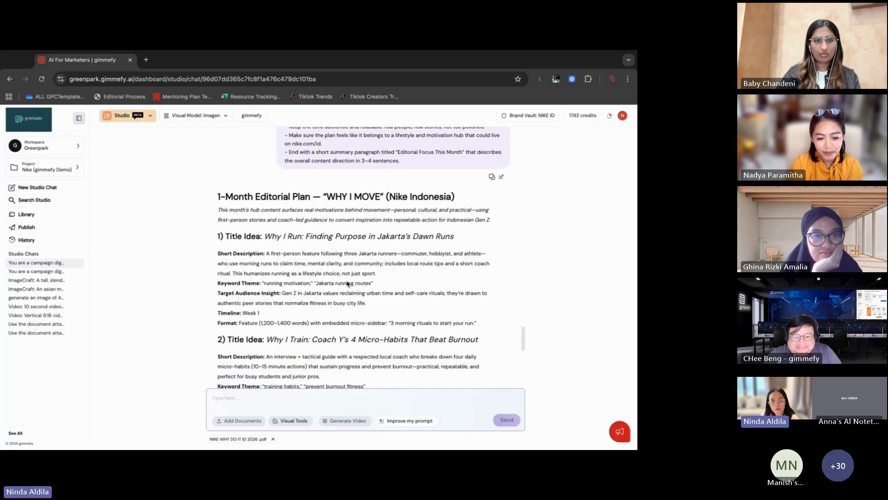
scroll(347, 284, "down", 1)
scroll(347, 282, "down", 1)
scroll(348, 283, "down", 1)
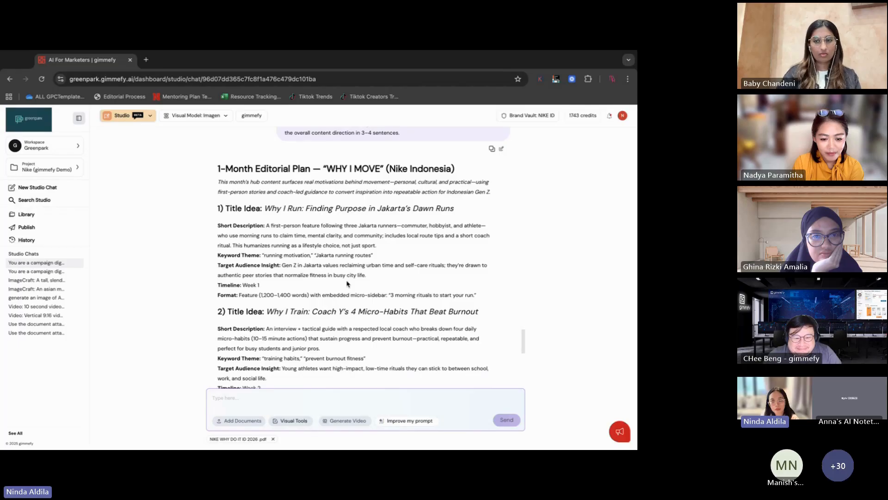
scroll(348, 284, "down", 1)
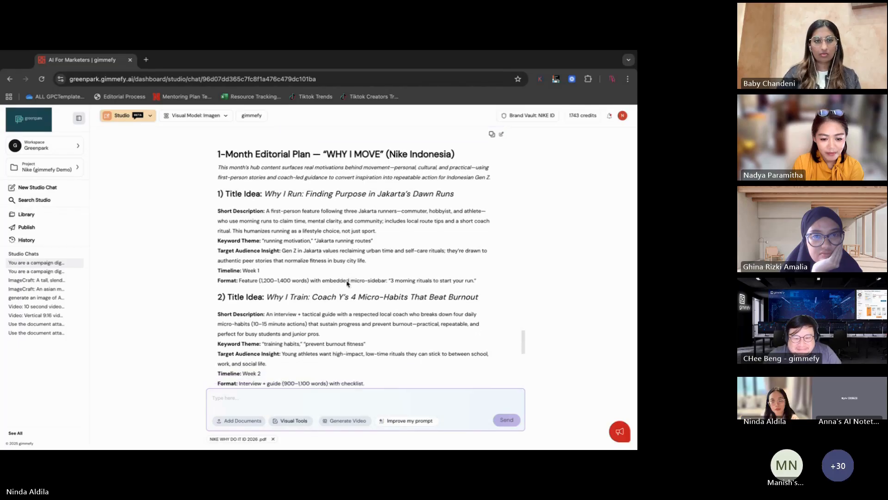
scroll(347, 283, "down", 3)
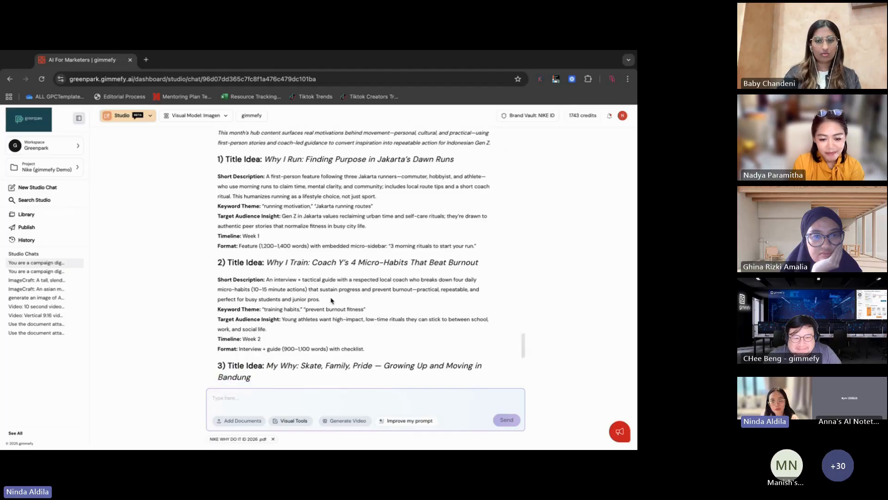
Examine article ideas 2 to 4 with their keyword themes, audience insights, timelines and formats, through to the "Editorial Focus This Month" summary
scroll(347, 316, "down", 1)
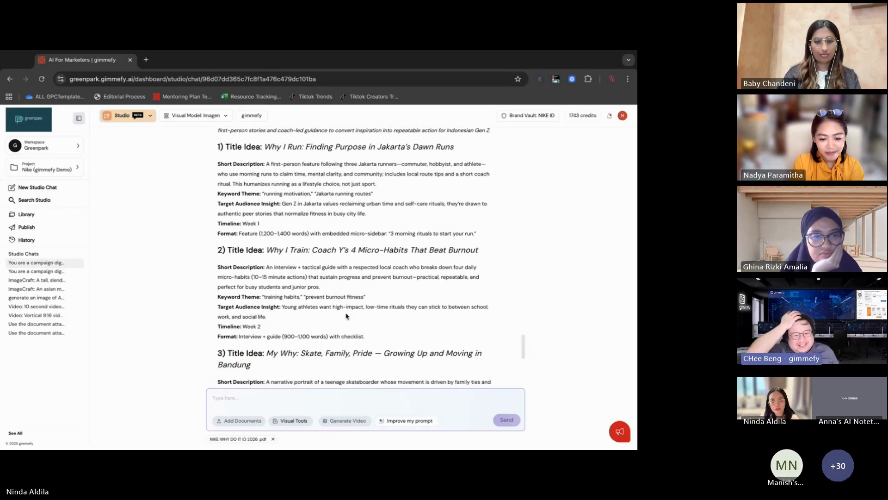
scroll(347, 316, "down", 1)
scroll(347, 316, "down", 1)
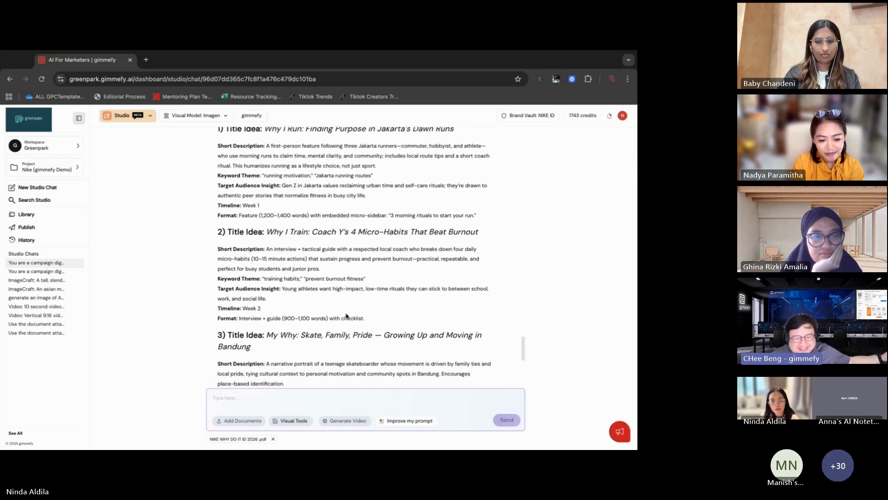
scroll(346, 316, "down", 1)
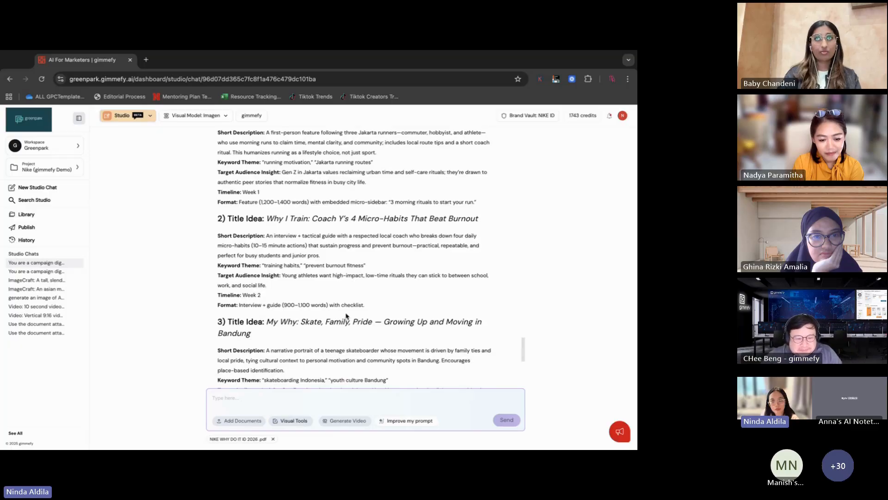
scroll(347, 316, "down", 2)
scroll(346, 316, "down", 4)
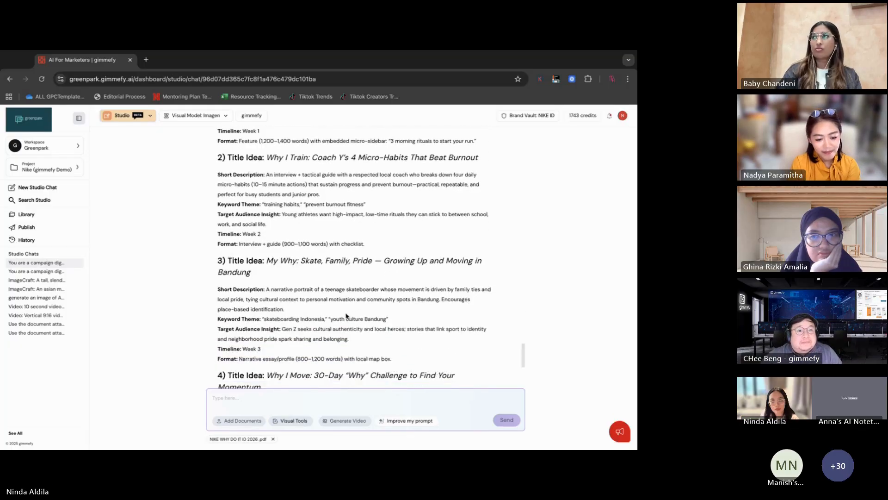
scroll(347, 316, "down", 1)
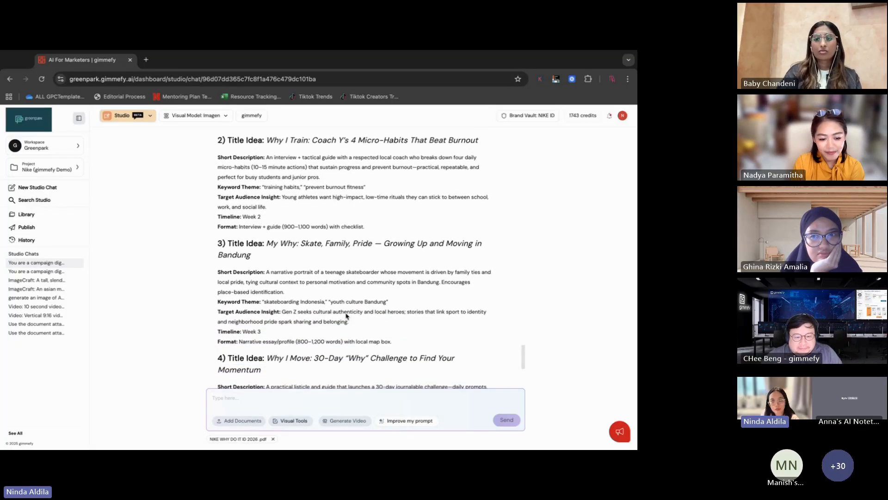
scroll(347, 316, "down", 5)
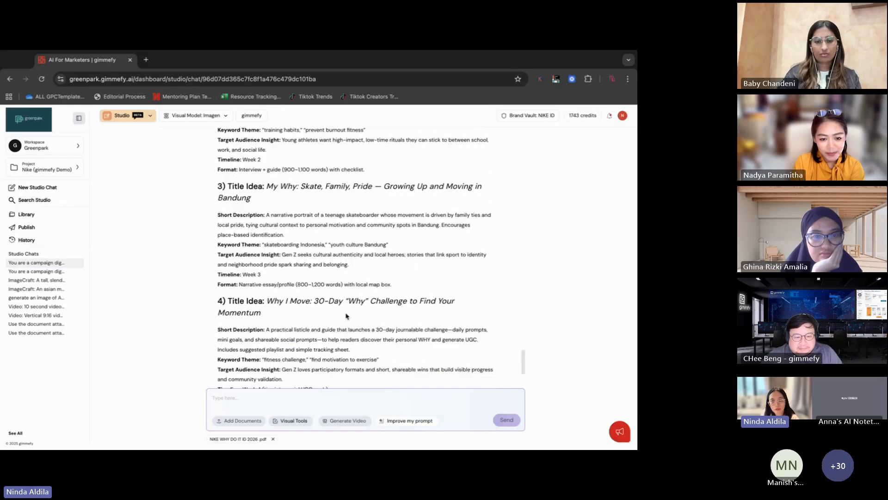
scroll(347, 316, "down", 5)
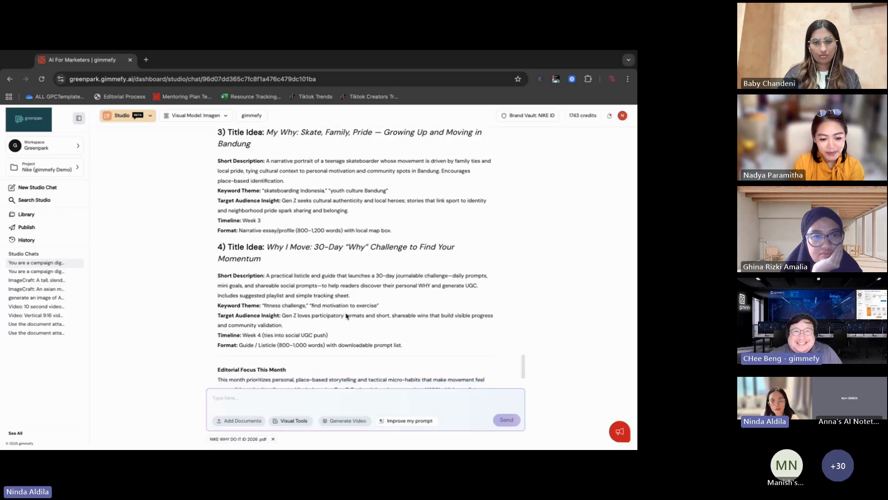
scroll(347, 313, "down", 5)
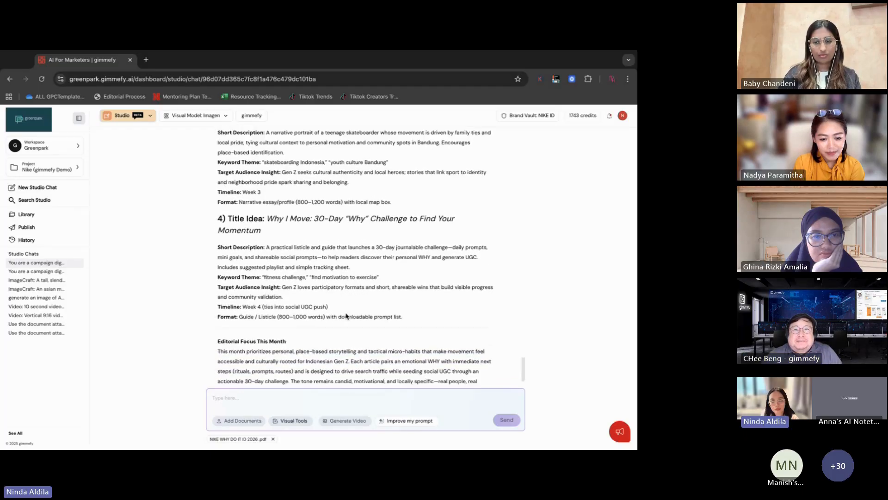
Go back over the 1-month editorial plan from its first title idea to the closing summary, and recheck title ideas 3 and 4
scroll(346, 315, "up", 15)
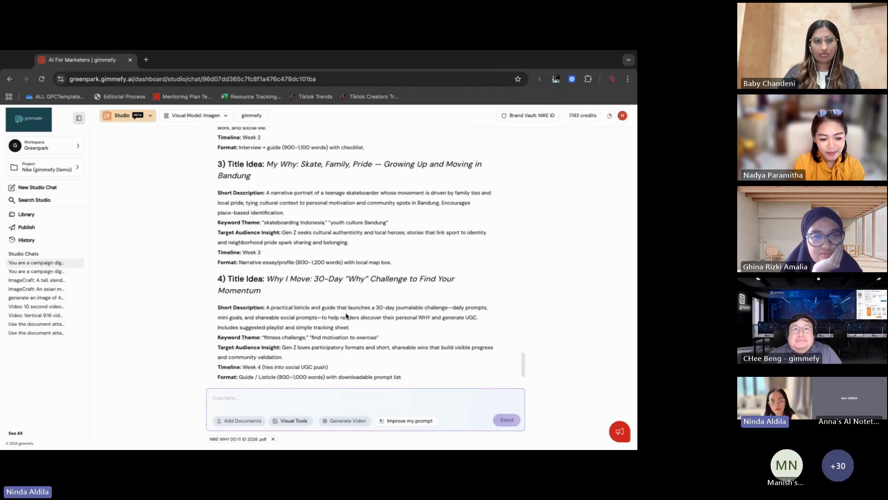
scroll(346, 313, "up", 14)
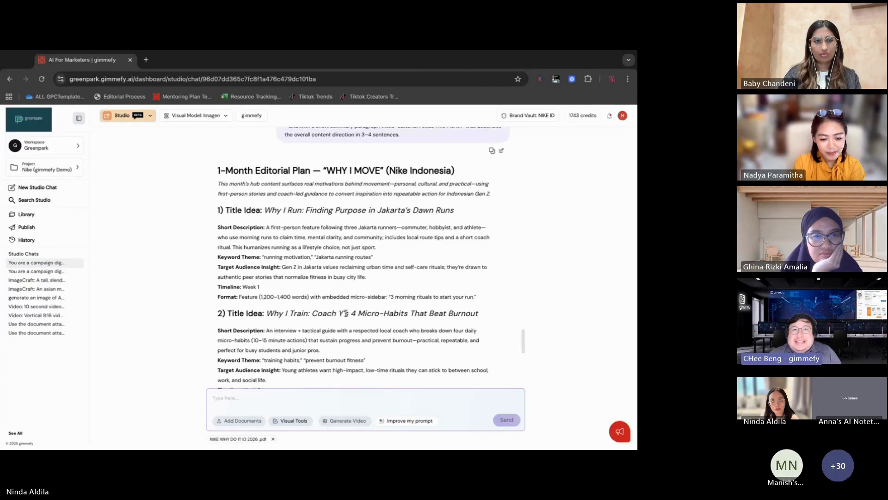
scroll(346, 314, "down", 1)
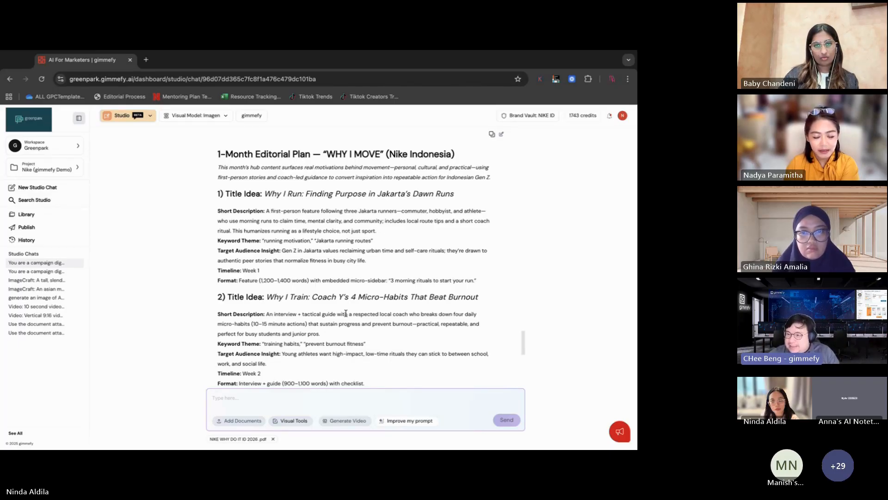
scroll(346, 313, "down", 10)
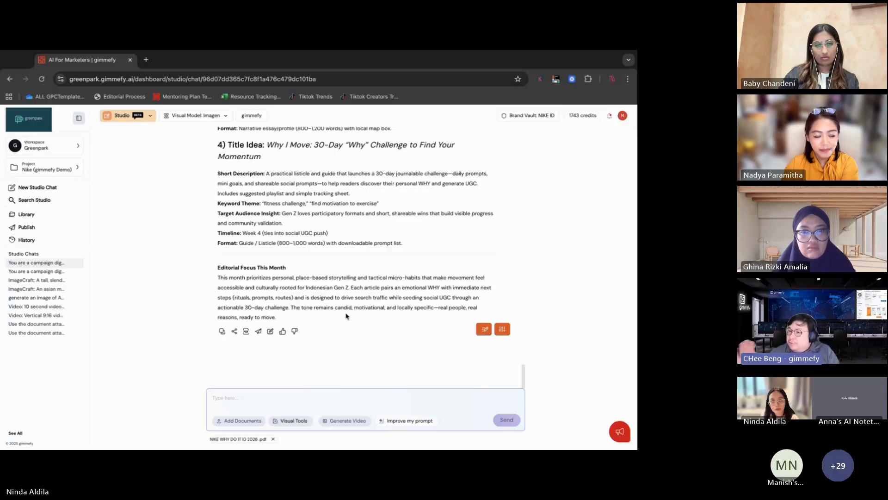
scroll(345, 316, "up", 1)
scroll(345, 316, "down", 1)
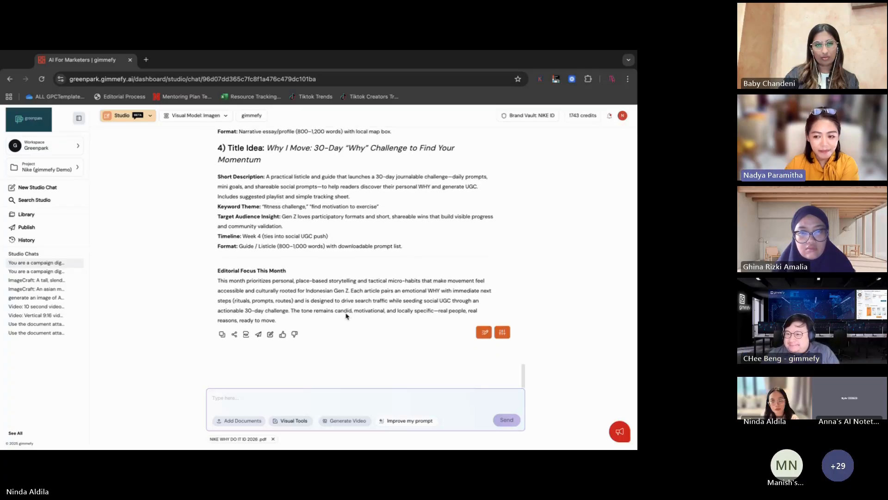
left_click(274, 398)
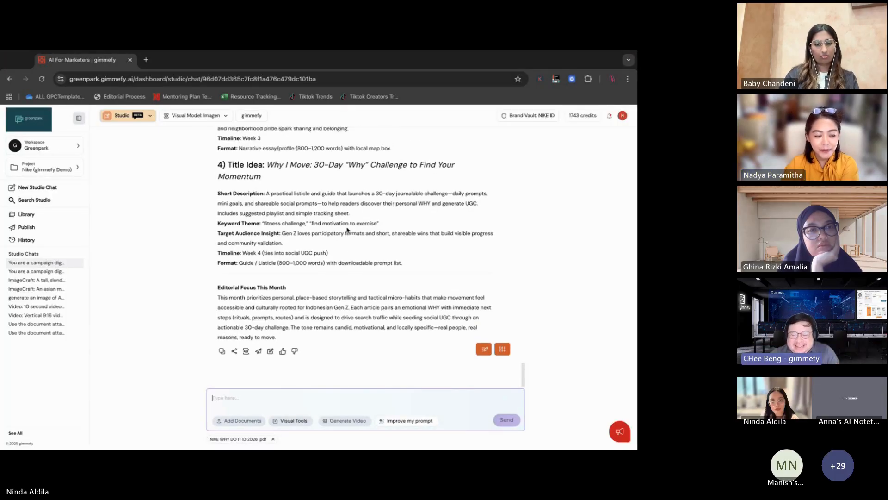
scroll(348, 230, "up", 5)
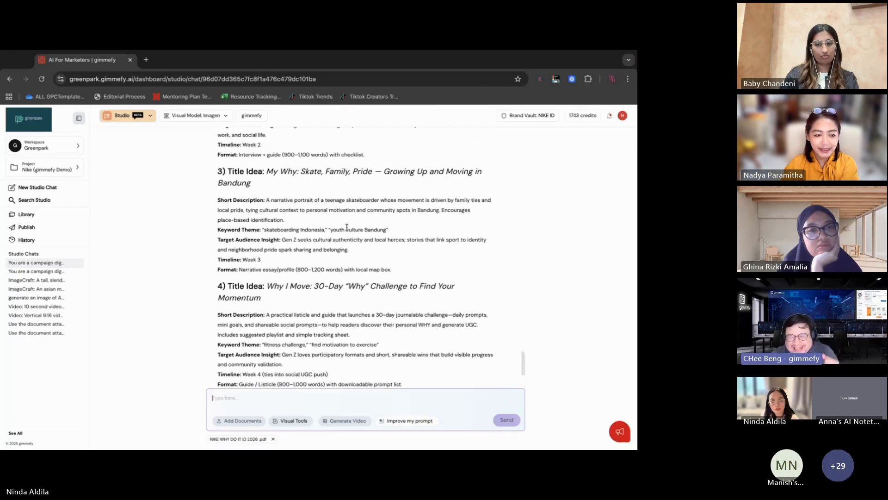
Review the title ideas in the "WHY I MOVE" editorial plan, including their descriptions, keyword themes, timelines and formats
scroll(347, 228, "up", 2)
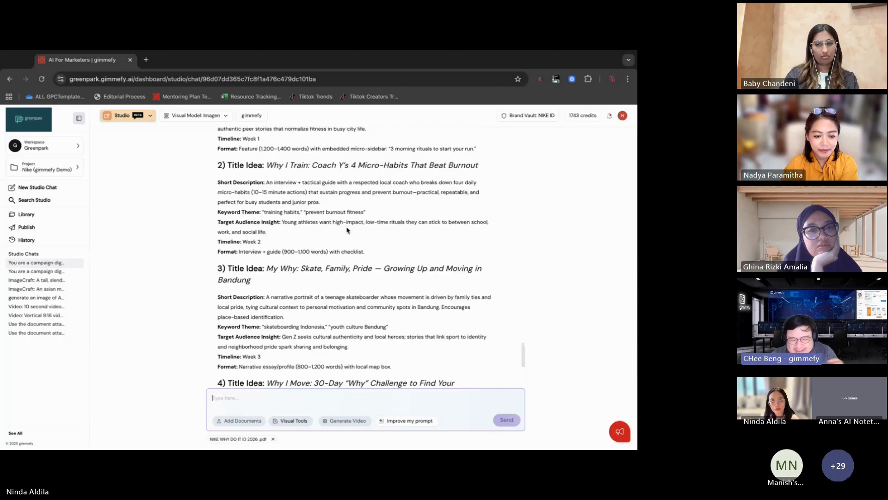
scroll(348, 230, "up", 3)
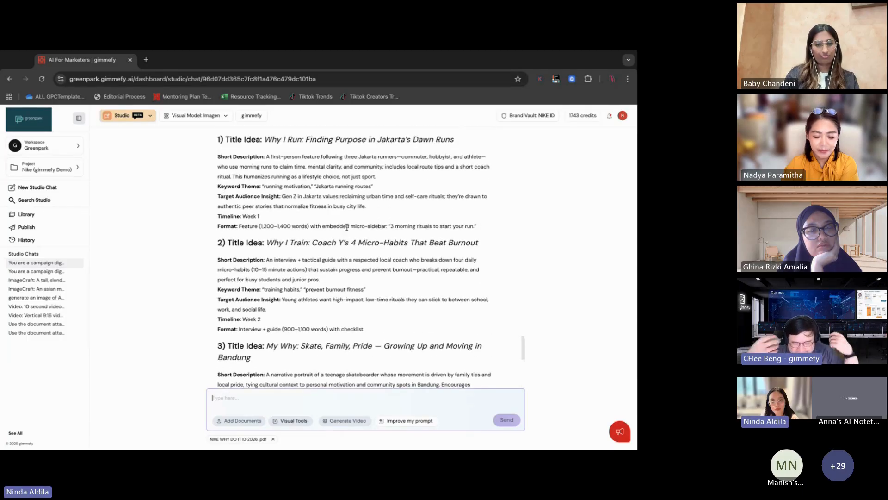
scroll(347, 228, "down", 1)
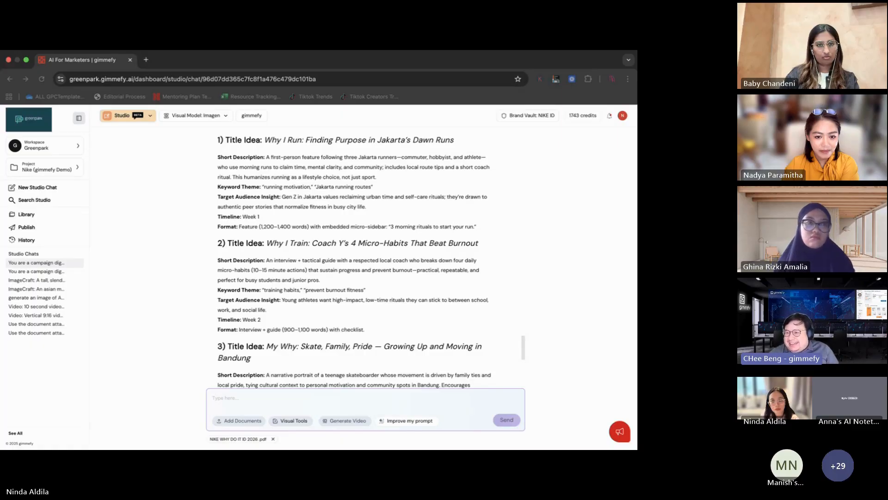
left_click(386, 285)
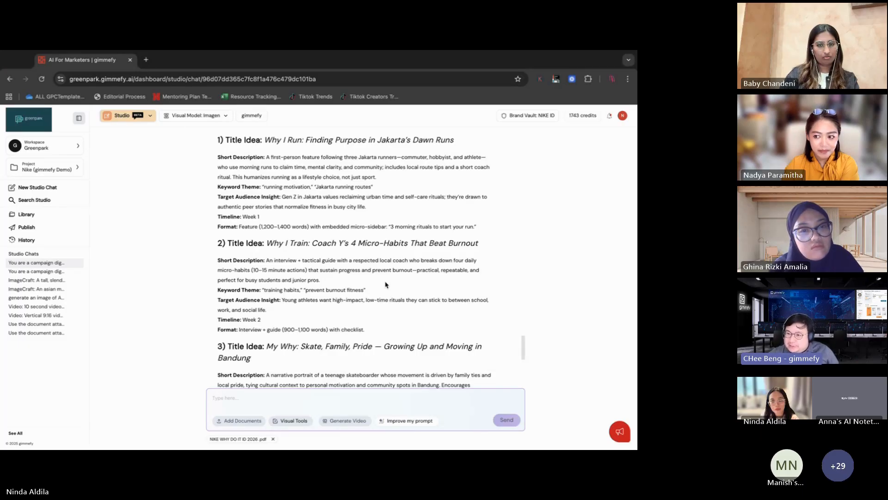
scroll(386, 285, "down", 1)
scroll(386, 285, "up", 1)
scroll(386, 285, "up", 1)
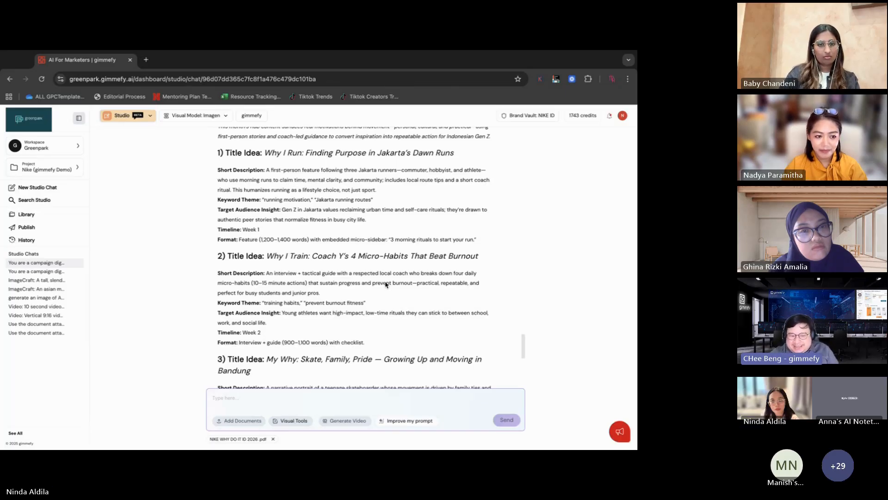
scroll(386, 284, "down", 1)
scroll(386, 284, "down", 2)
scroll(386, 284, "down", 1)
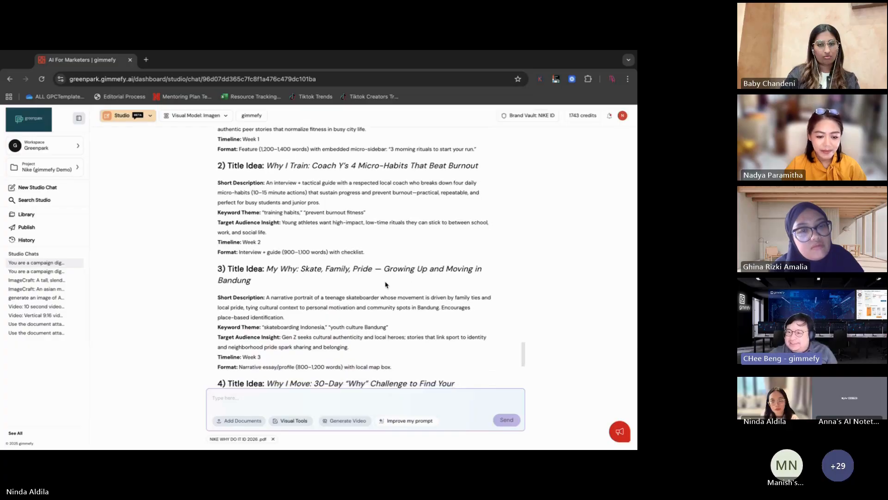
scroll(386, 281, "down", 3)
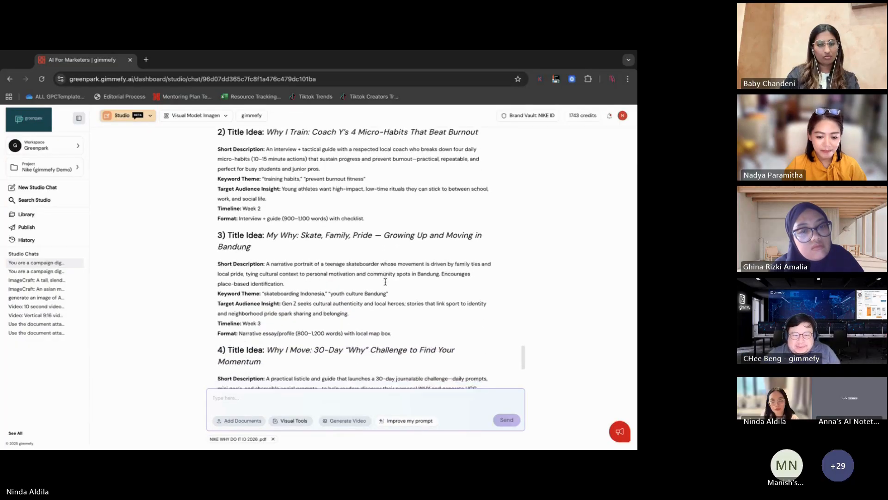
scroll(386, 283, "down", 1)
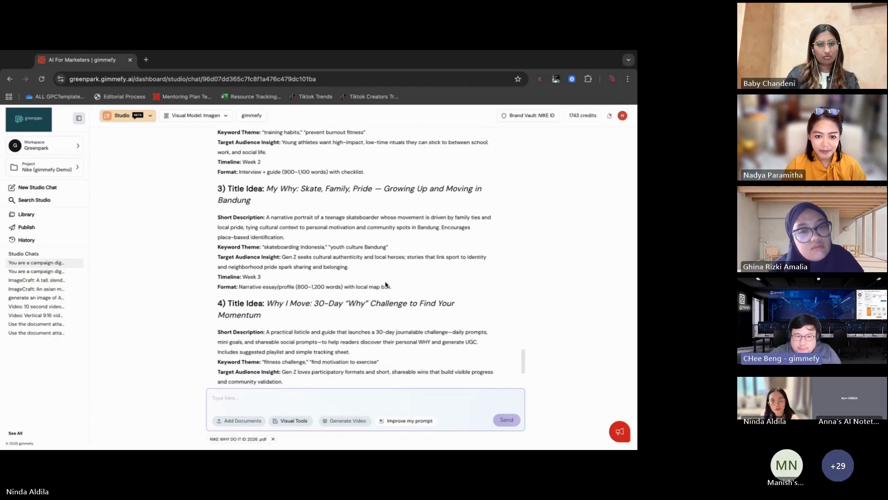
scroll(386, 281, "down", 3)
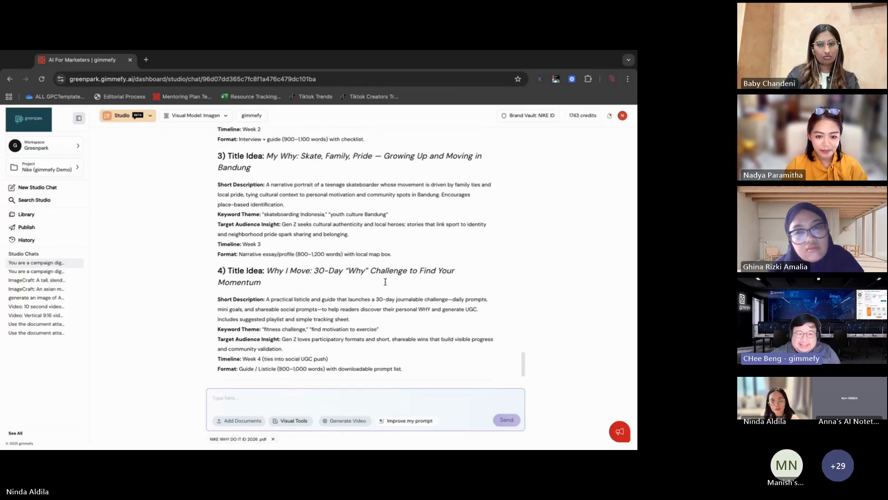
scroll(386, 281, "up", 1)
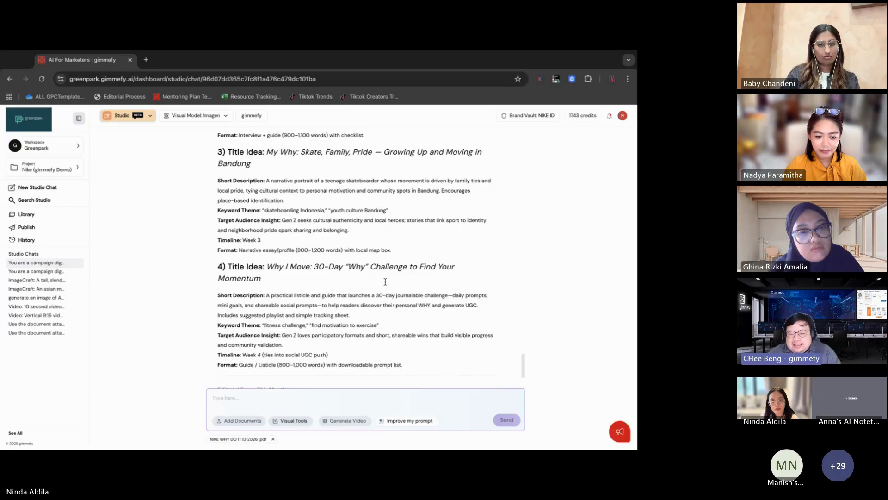
scroll(386, 285, "down", 2)
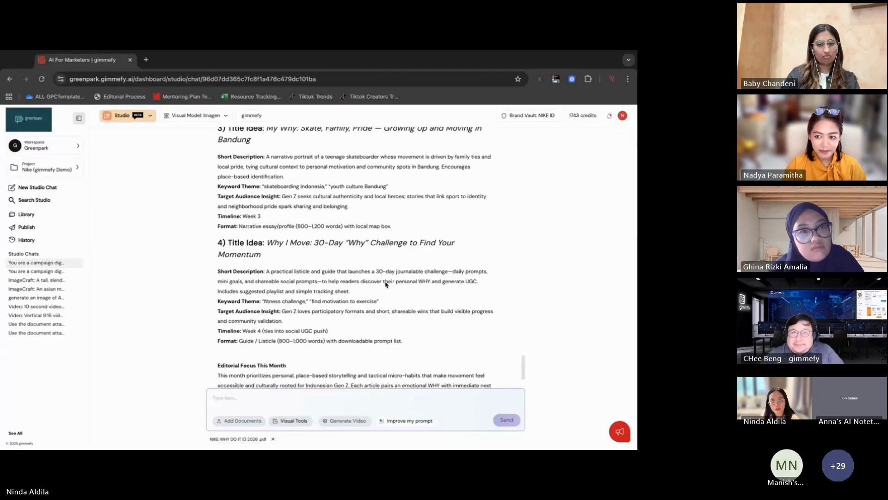
Return to the start of the editorial plan and re-read the "Why I Run" and "Why I Train" ideas
scroll(386, 284, "up", 2)
scroll(386, 284, "up", 4)
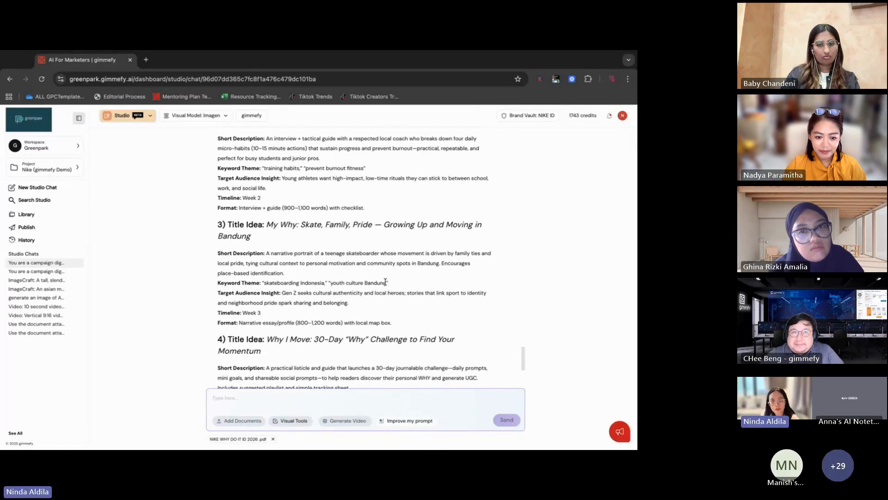
scroll(385, 281, "up", 1)
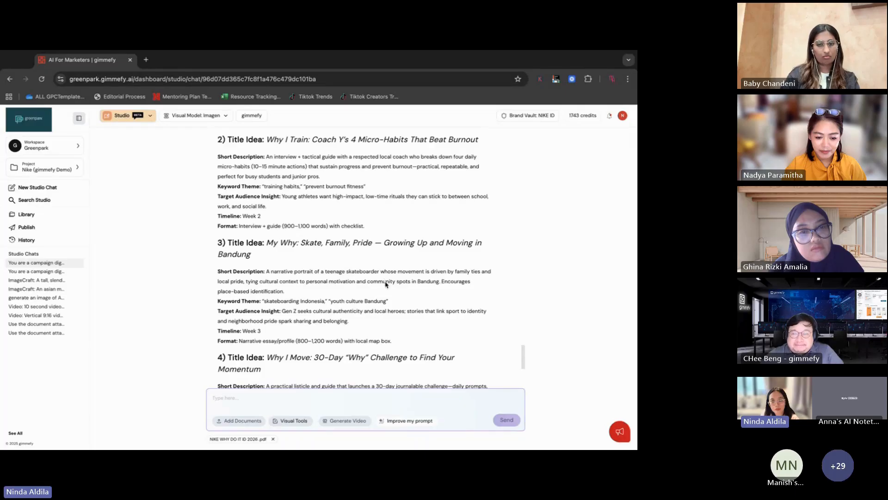
scroll(386, 284, "up", 5)
scroll(386, 284, "up", 3)
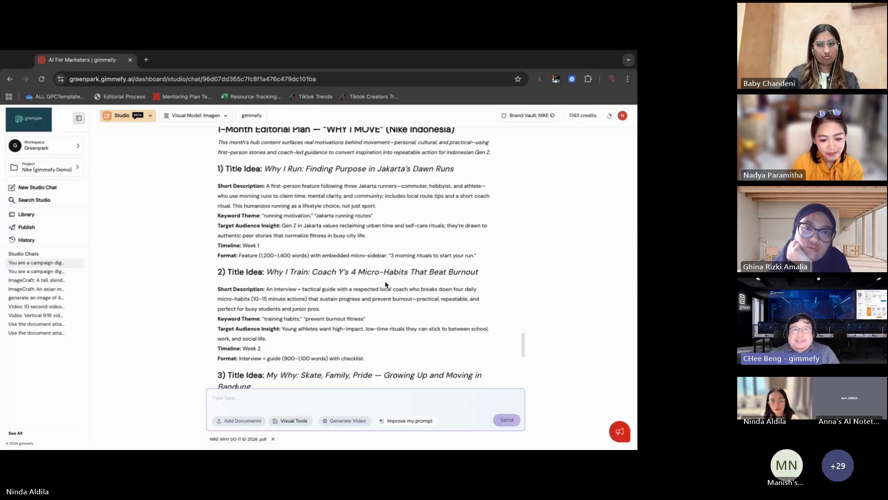
scroll(386, 284, "down", 1)
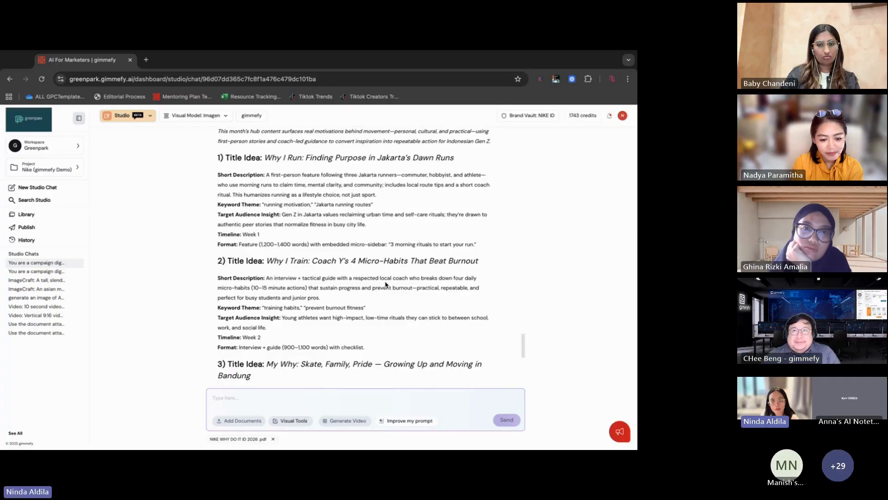
scroll(386, 284, "down", 3)
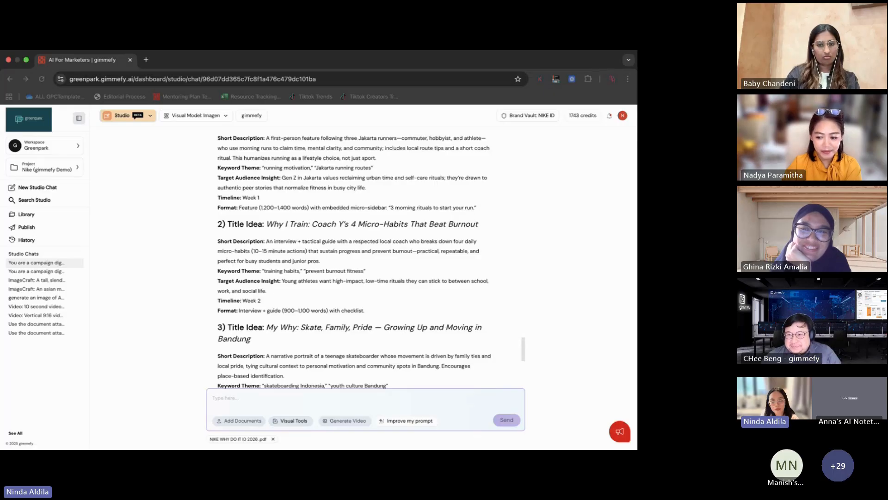
Read the editorial plan from its heading through all title ideas to the "Editorial Focus This Month" summary
left_click(331, 293)
scroll(331, 293, "up", 5)
scroll(332, 293, "down", 2)
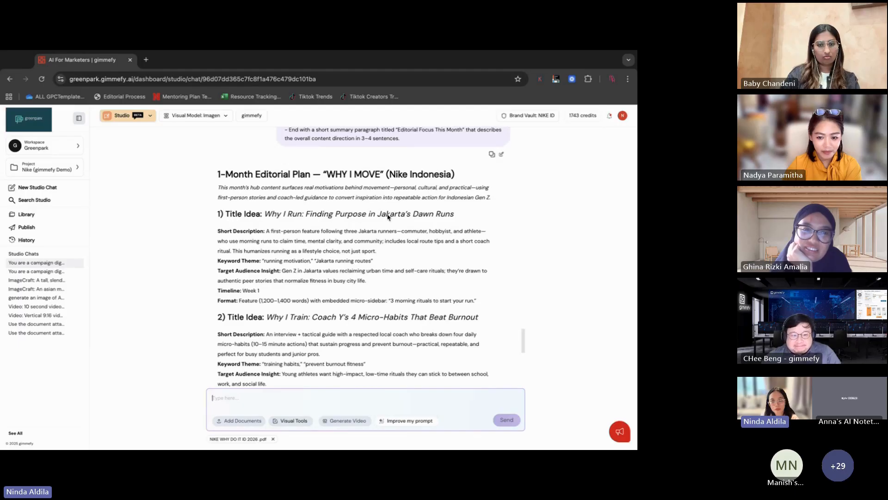
scroll(414, 282, "down", 2)
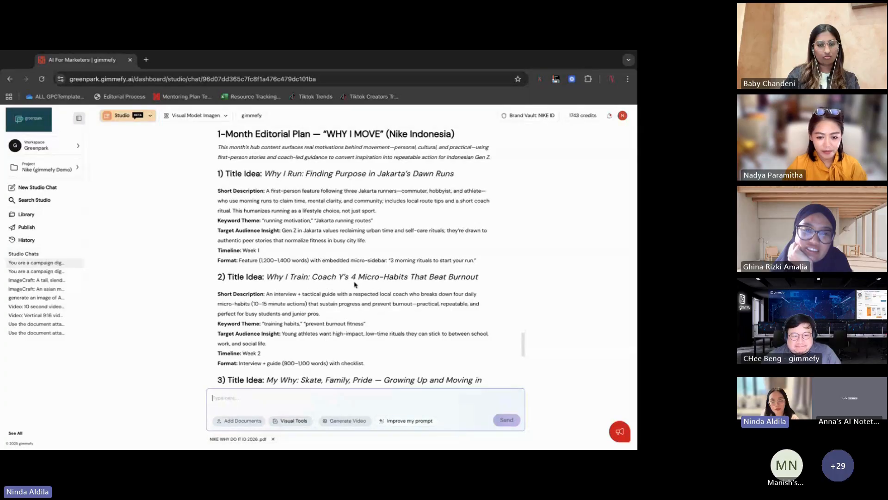
scroll(402, 287, "down", 5)
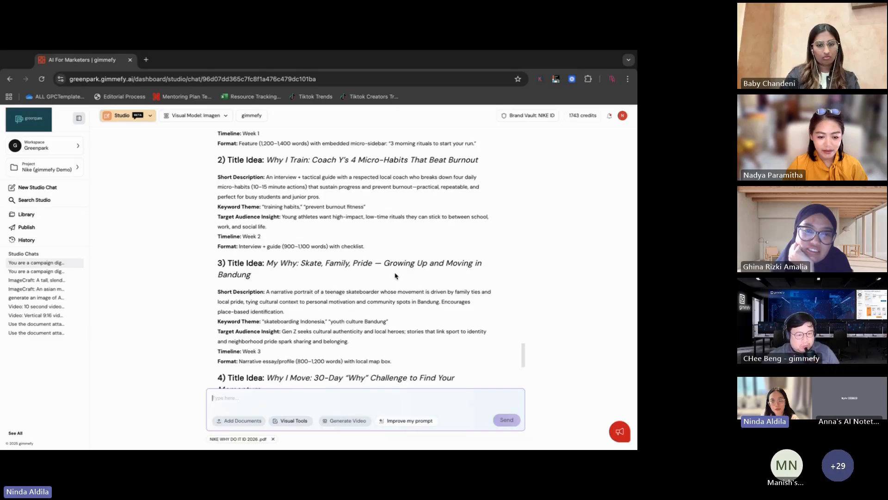
scroll(396, 276, "down", 1)
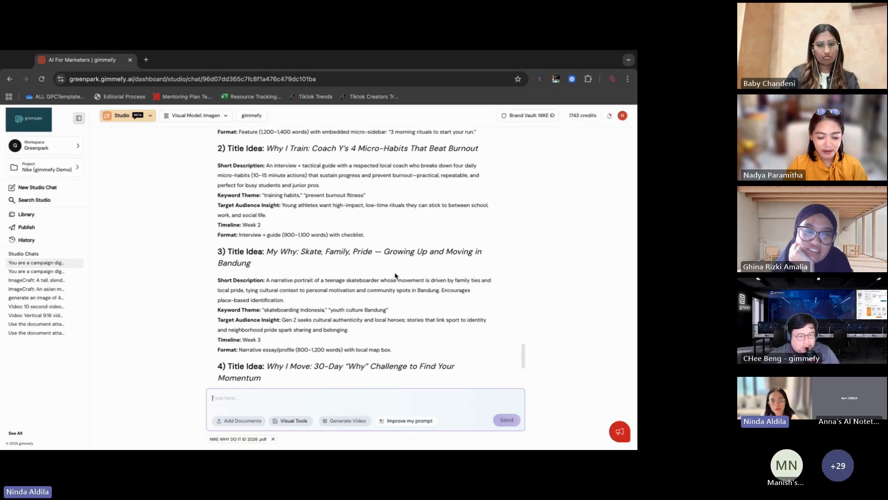
scroll(395, 276, "down", 3)
scroll(395, 276, "down", 1)
scroll(396, 276, "down", 1)
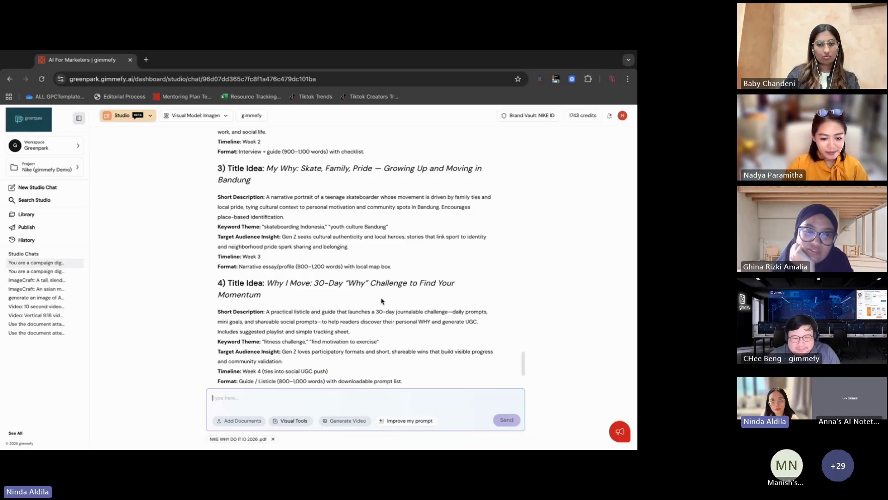
scroll(382, 302, "down", 1)
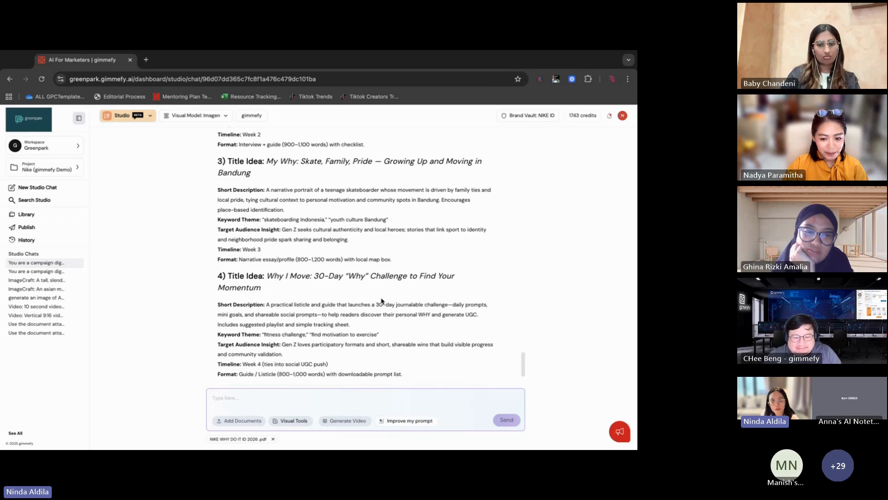
left_click(382, 302)
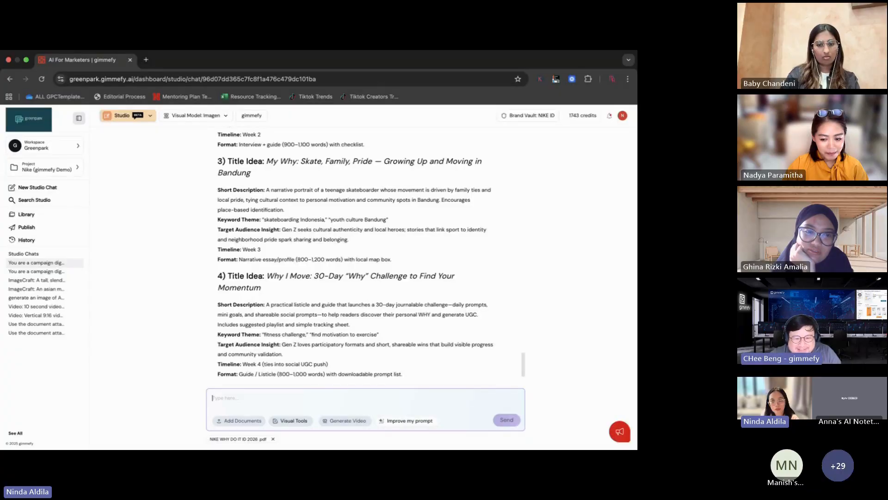
key("super+Tab")
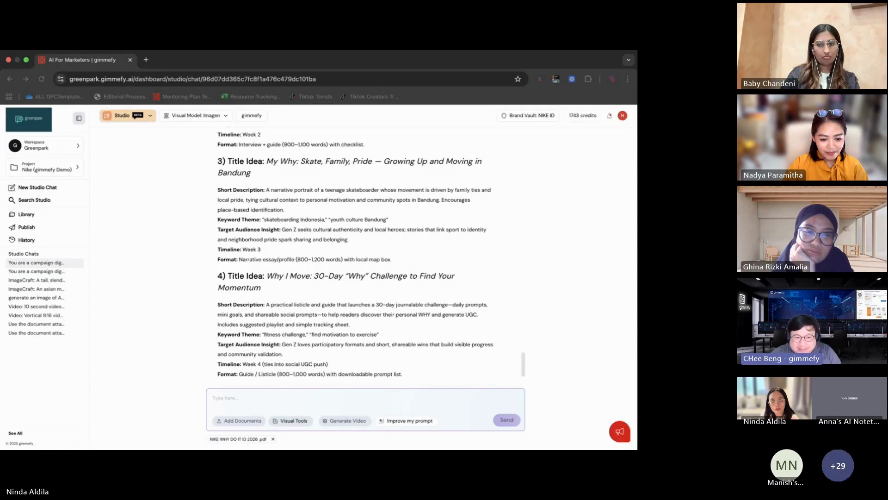
key("super+Tab")
scroll(334, 230, "down", 3)
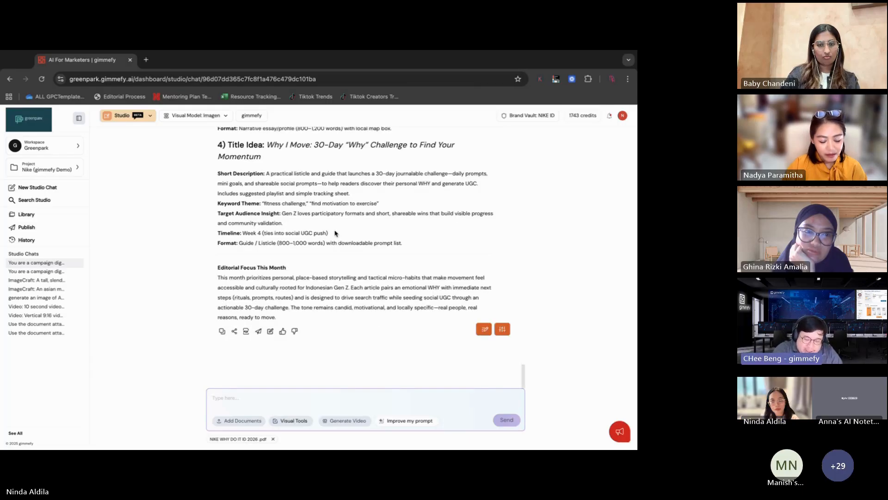
Open the Expert's Take refinement for the editorial plan and look through the available expert personas
left_click(500, 330)
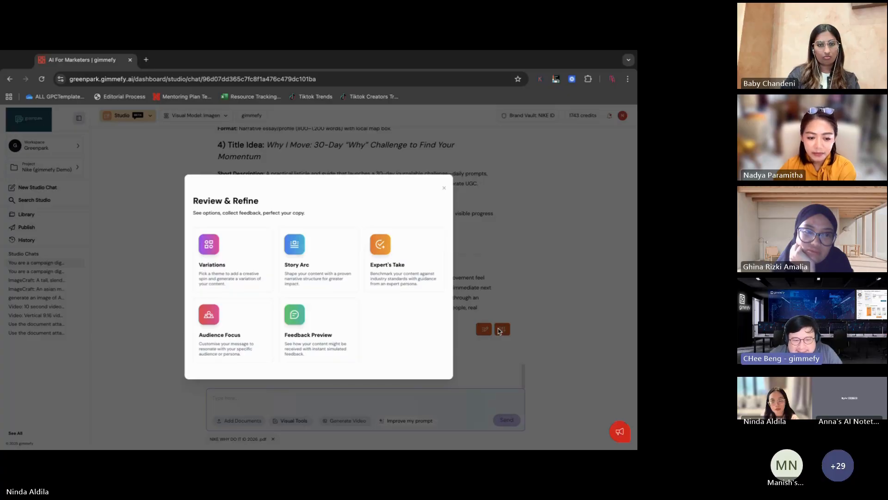
left_click(412, 264)
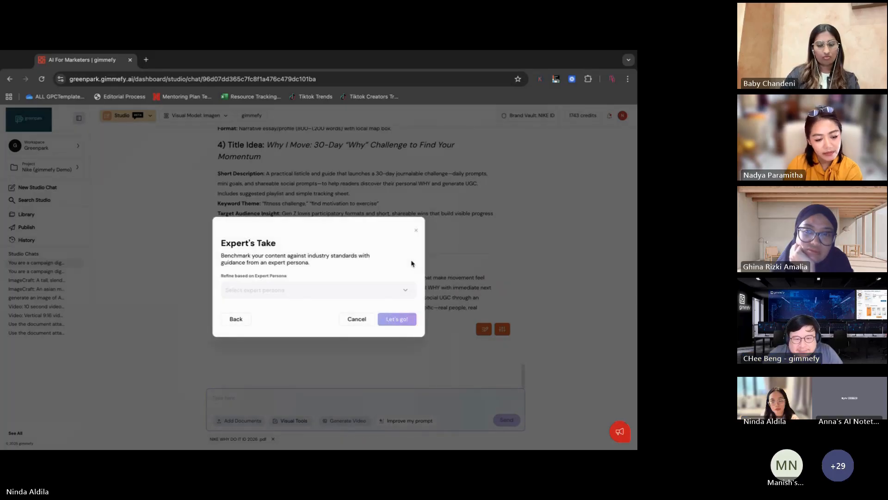
left_click(400, 291)
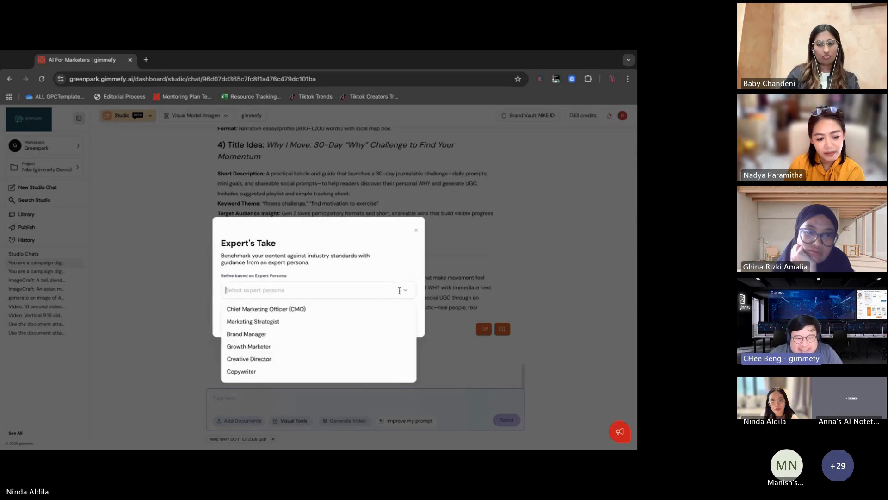
scroll(392, 327, "down", 5)
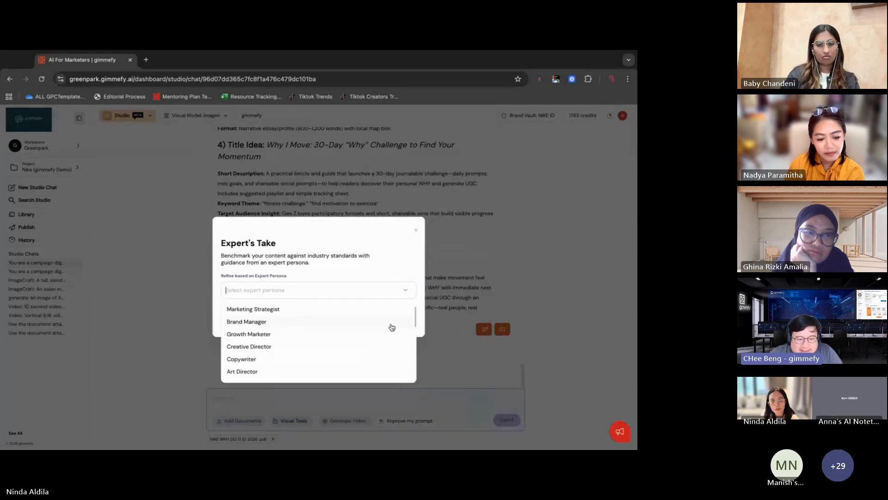
scroll(391, 327, "down", 3)
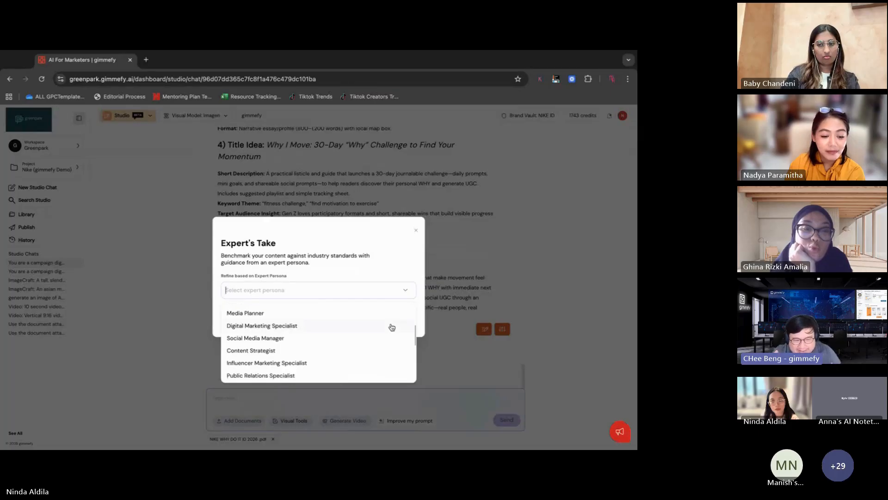
scroll(378, 336, "down", 2)
scroll(378, 337, "down", 3)
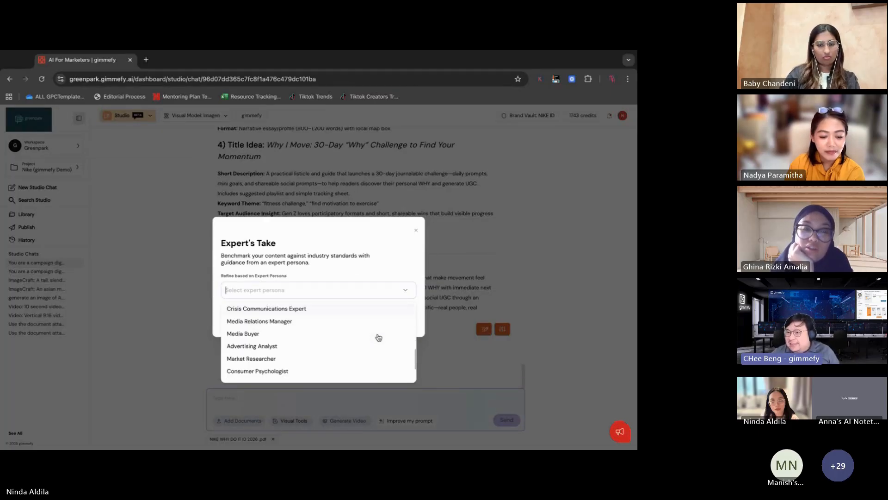
scroll(378, 337, "up", 5)
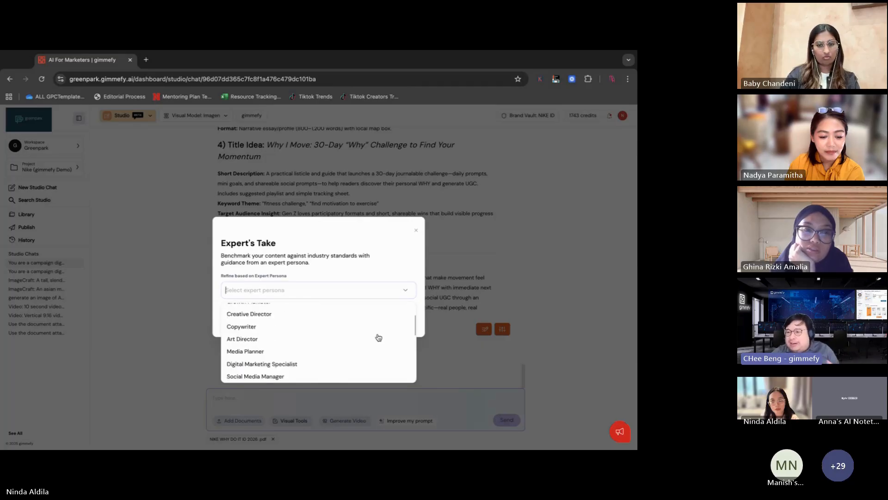
scroll(378, 336, "up", 1)
scroll(378, 337, "down", 1)
scroll(378, 336, "down", 1)
scroll(379, 337, "up", 3)
scroll(378, 337, "down", 1)
scroll(377, 342, "up", 1)
Choose the Chief Marketing Officer (CMO) persona for Expert's Take, and cancel the refinement without running it
left_click(349, 309)
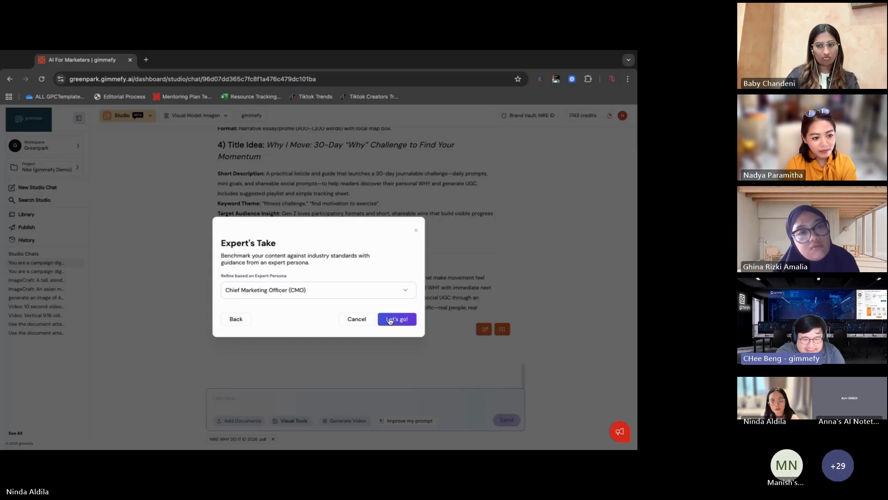
left_click(356, 319)
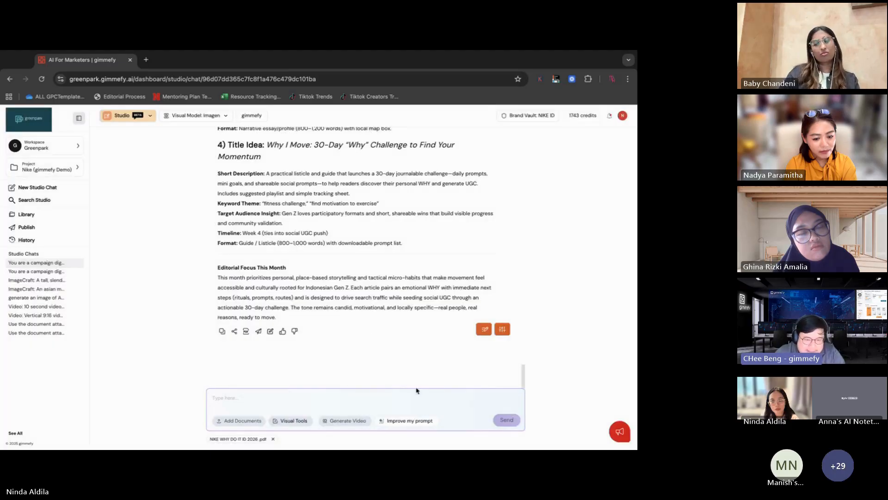
scroll(386, 310, "up", 1)
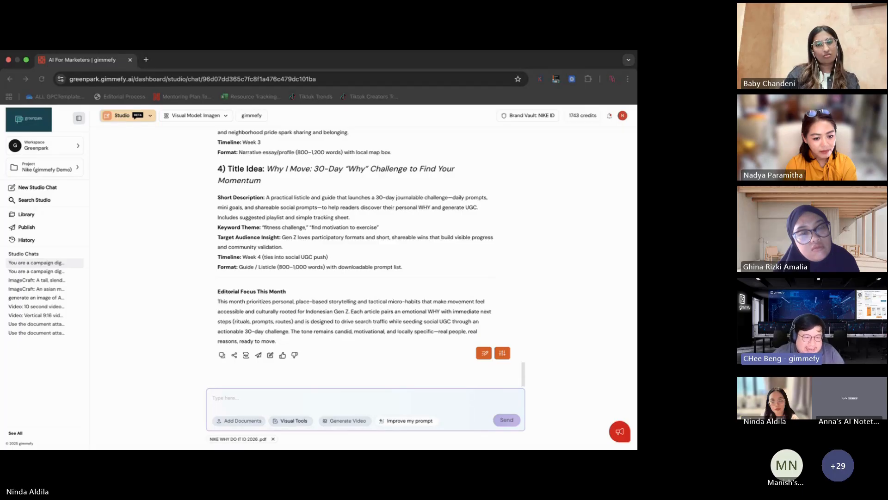
Highlight title idea 4 in the editorial plan, and draft the follow-up prompt "I'd like an expert view for #4 idea"
scroll(234, 190, "up", 1)
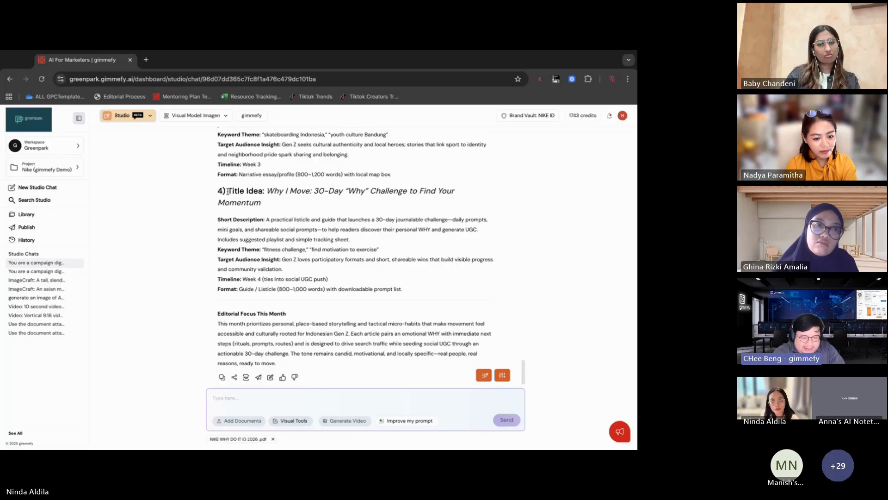
left_click_drag(227, 190, 426, 289)
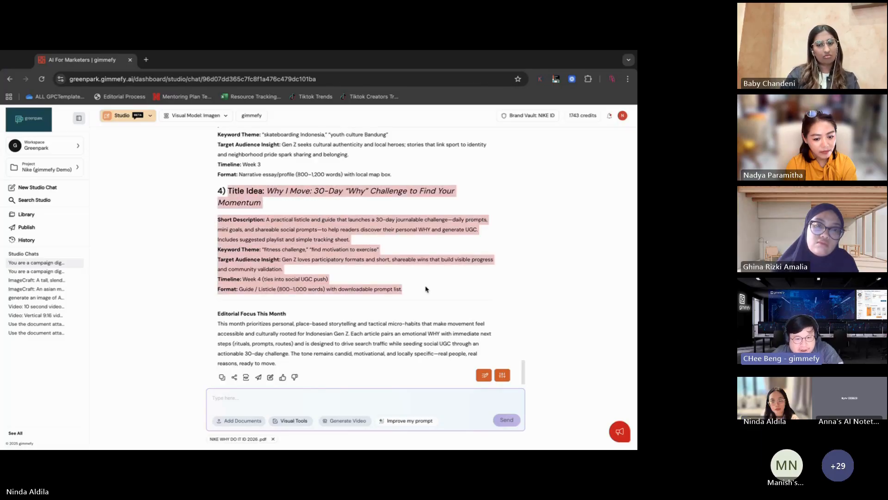
left_click(377, 245)
left_click(297, 405)
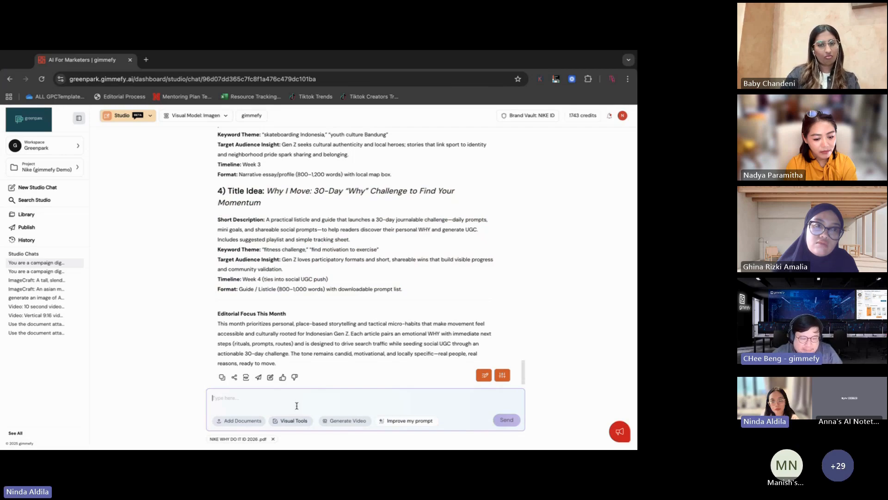
type("I'")
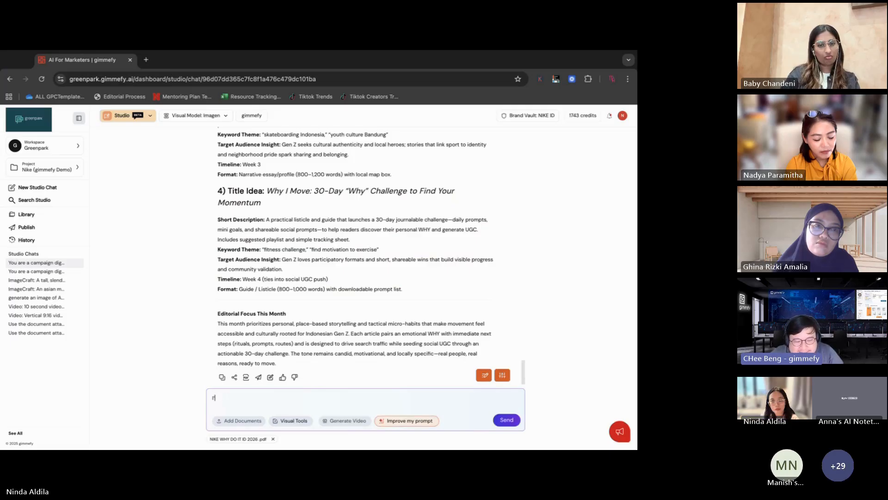
type("d like an")
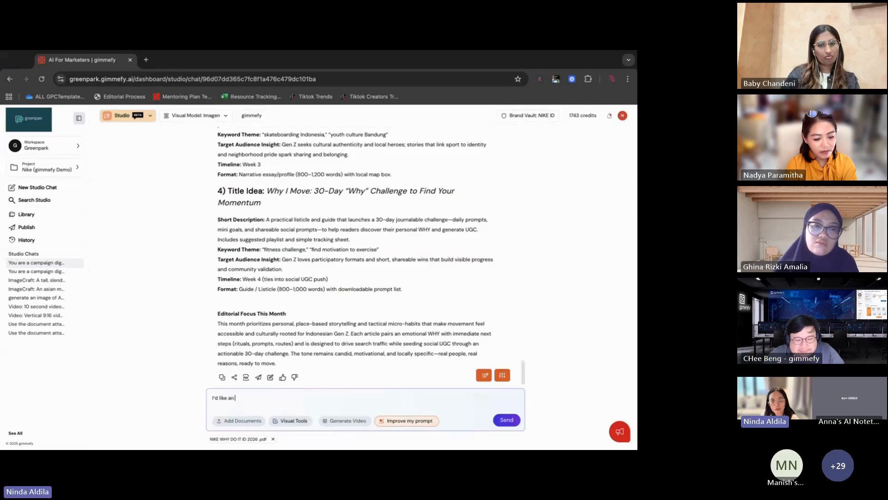
type(" expert vi")
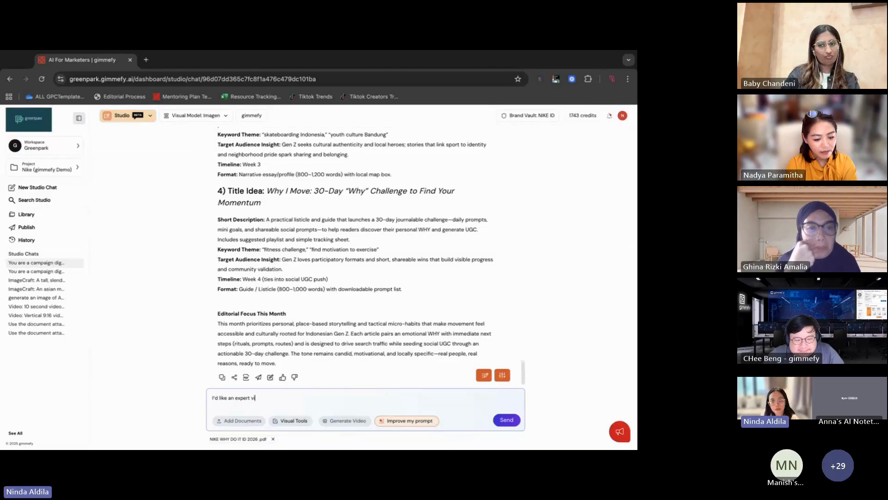
type("ew for n")
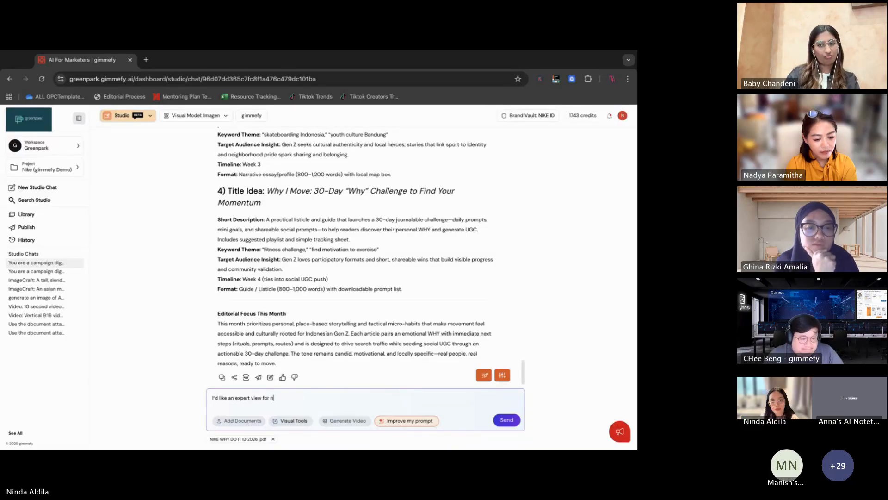
type("u")
key("BackSpace")
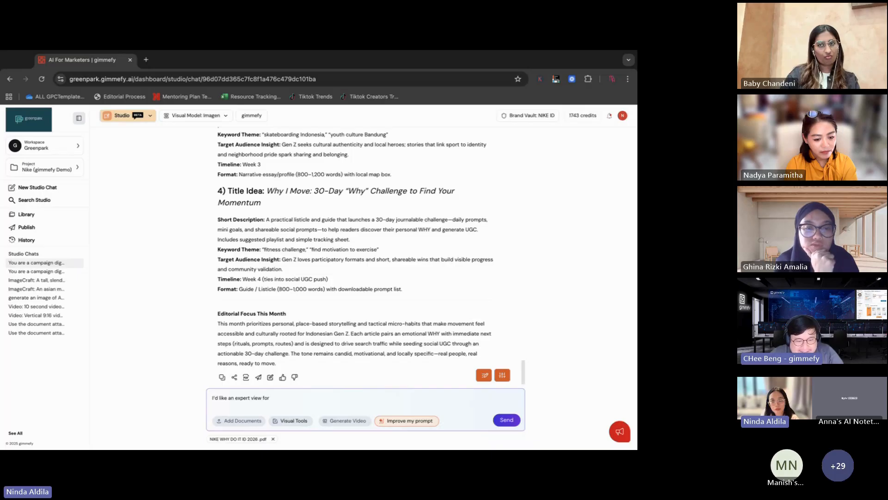
type("#4")
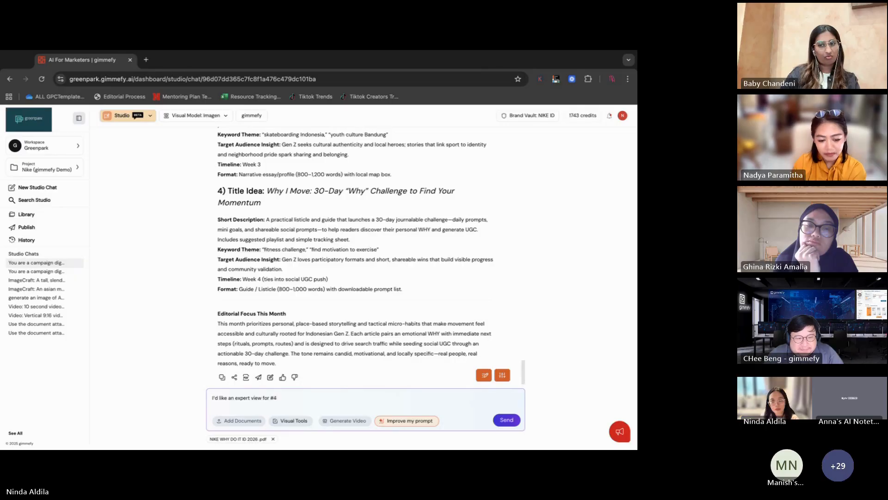
type(" idea")
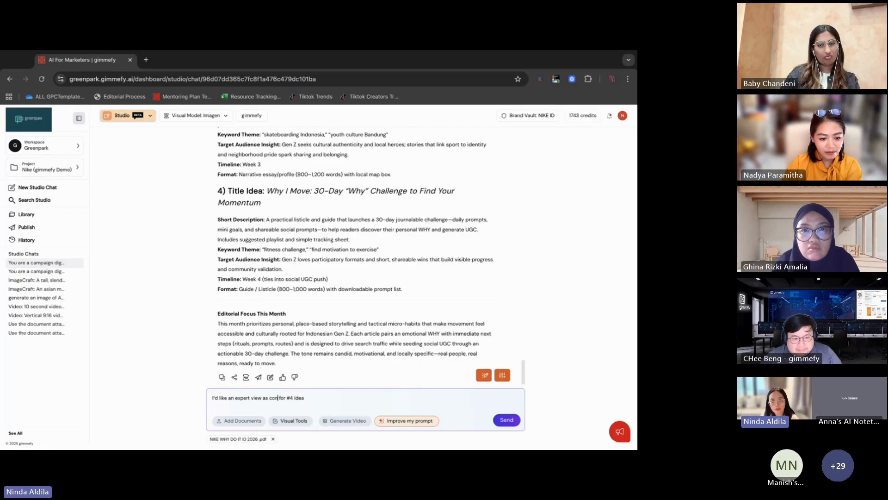
Reword the prompt to "I'd like an expert view from CMO for #4 idea" and send it
key("BackSpace")
key("BackSpace")
key("BackSpace")
key("BackSpace")
key("BackSpace")
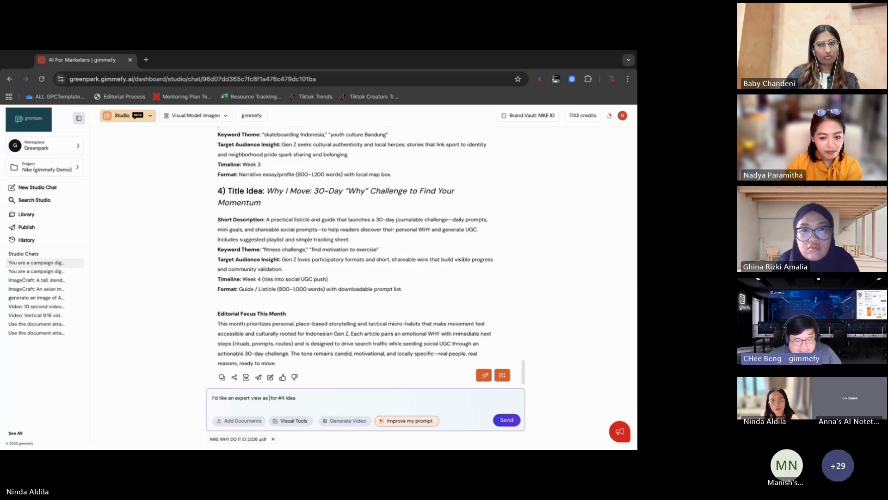
type("m CMO")
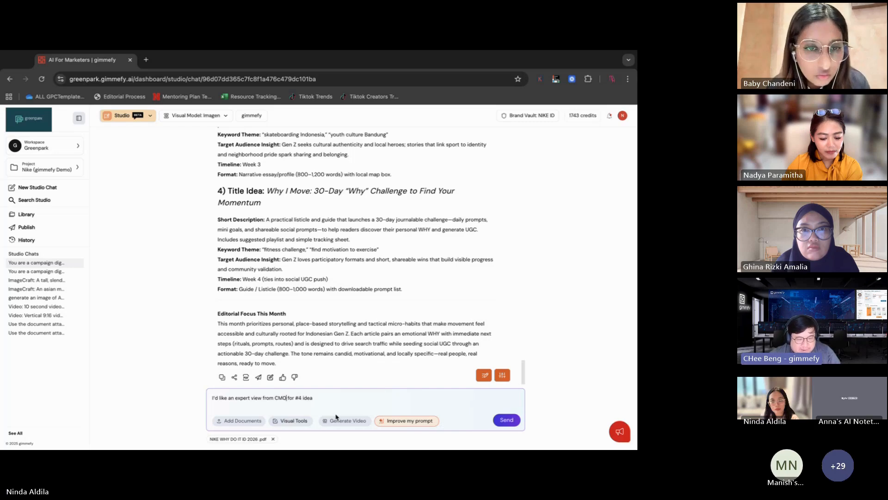
left_click(514, 419)
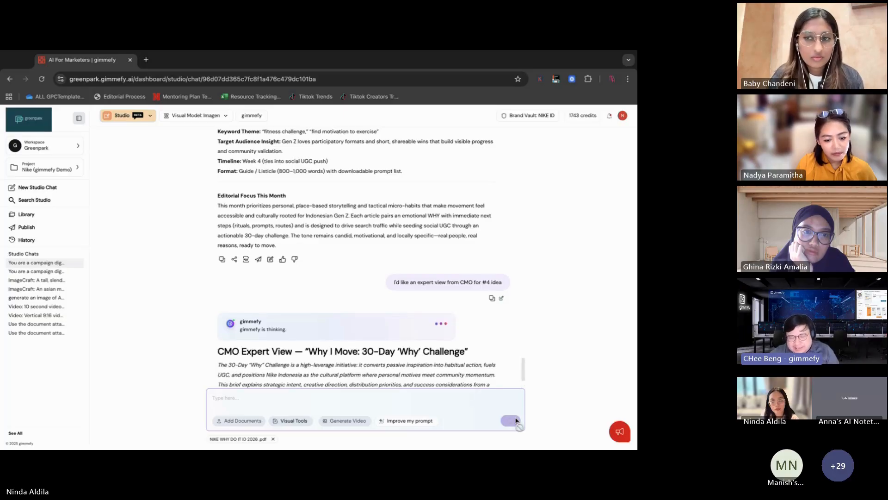
Read the CMO Expert View reply through to its suggested next steps, and go back to title idea 4 above it
scroll(343, 290, "down", 3)
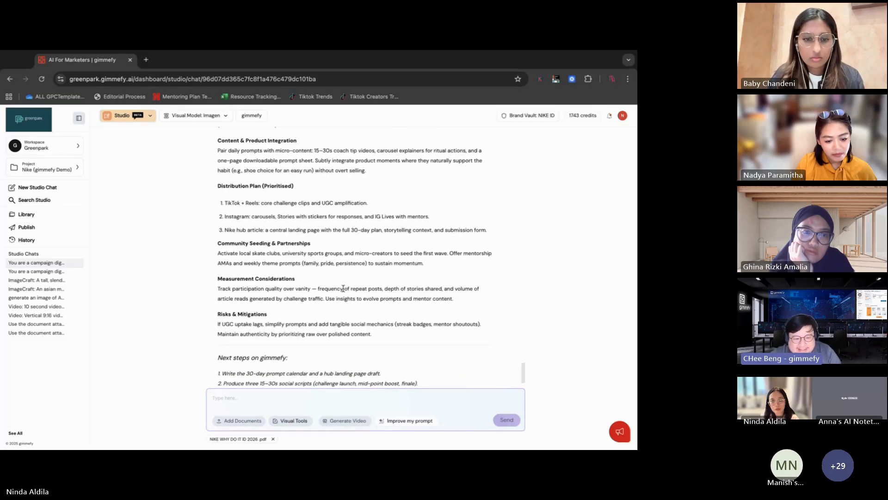
scroll(343, 291, "up", 10)
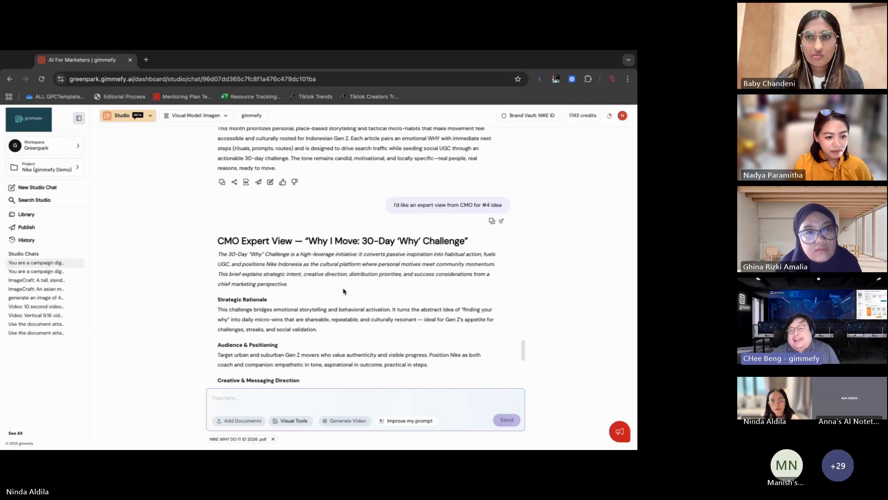
scroll(343, 291, "down", 10)
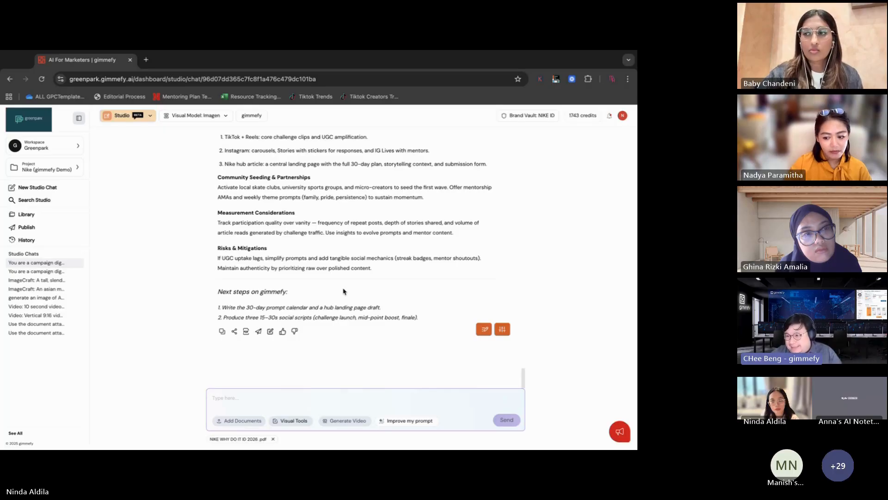
scroll(344, 291, "up", 3)
scroll(343, 292, "up", 8)
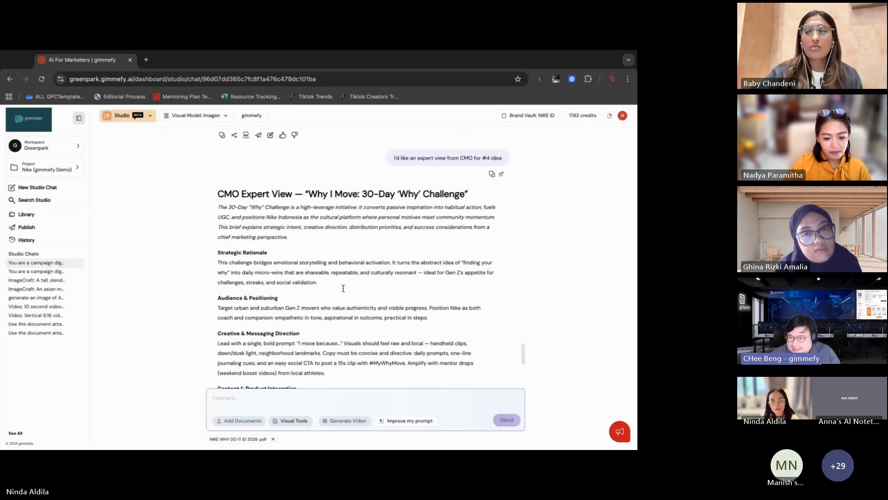
scroll(344, 291, "down", 1)
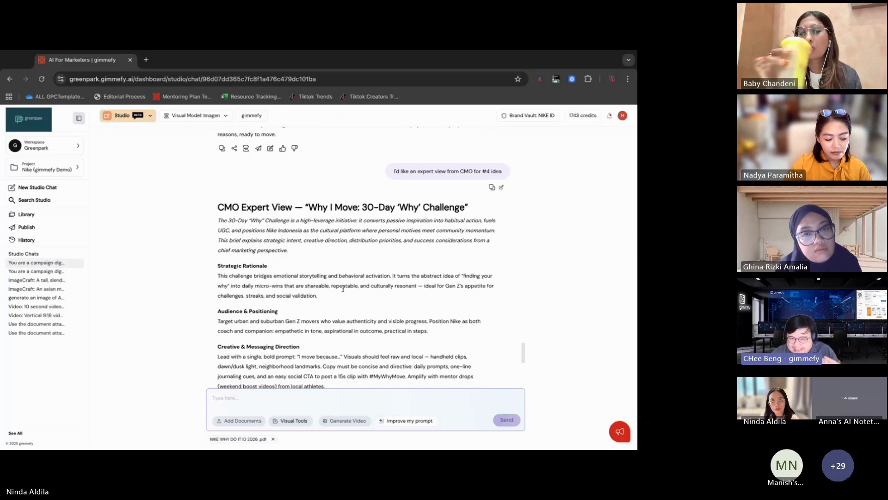
scroll(343, 290, "up", 3)
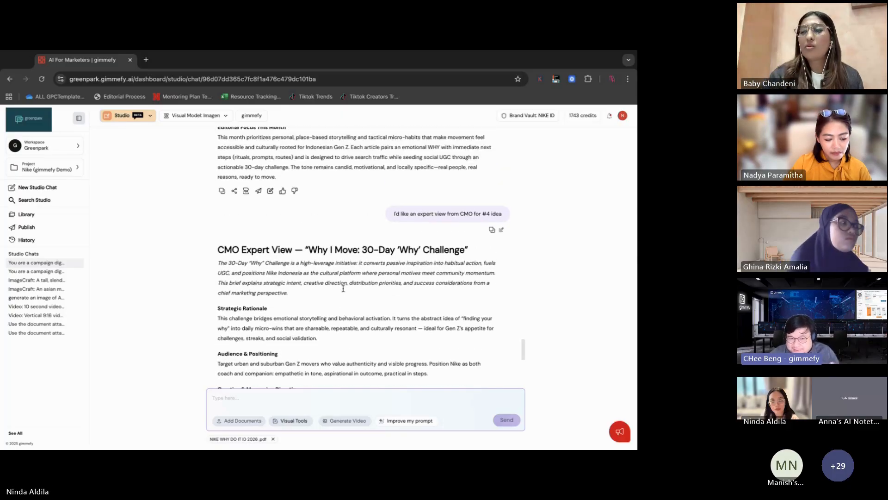
scroll(344, 291, "up", 2)
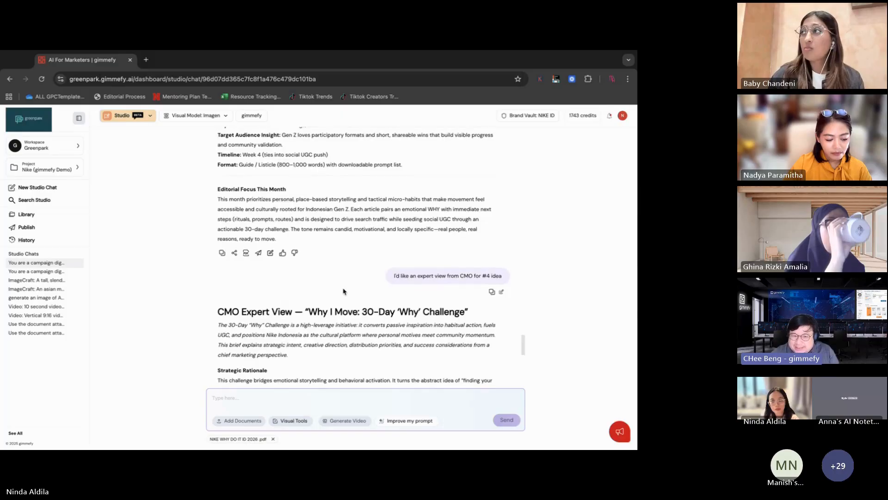
scroll(344, 291, "up", 2)
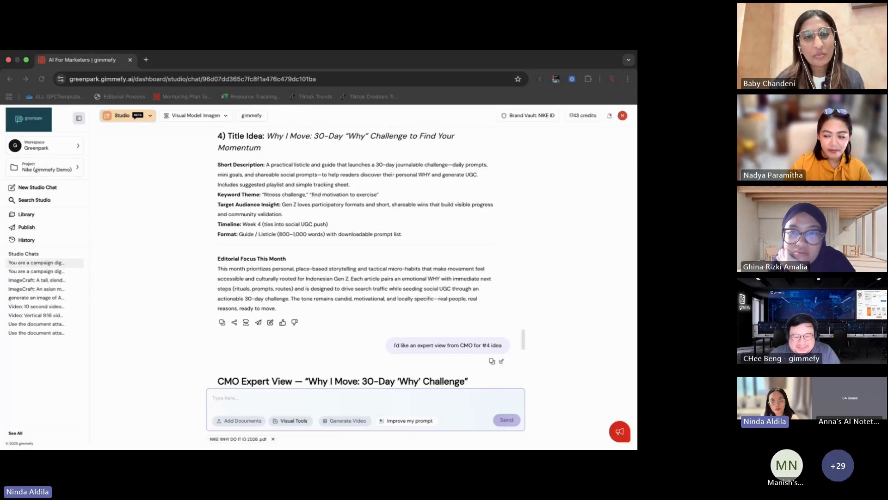
Re-read the CMO Expert View from its introduction and strategic rationale to the risks, mitigations and next steps
left_click(342, 316)
scroll(342, 316, "down", 10)
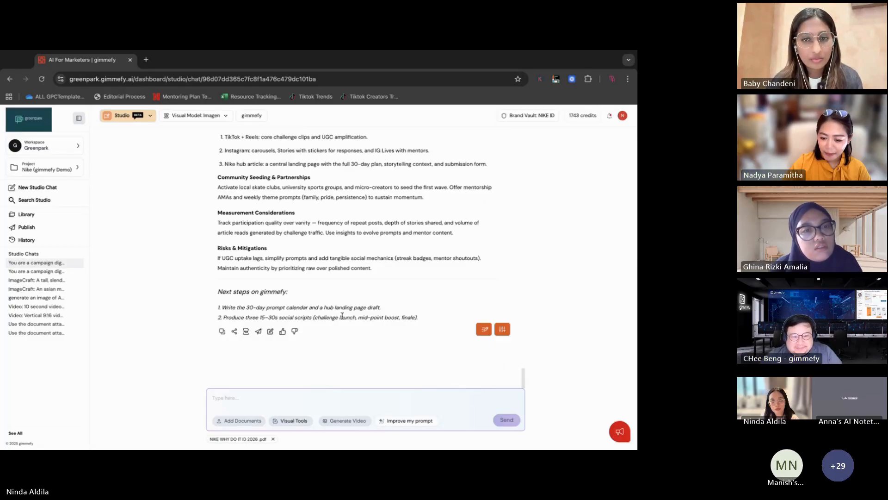
scroll(341, 290, "up", 15)
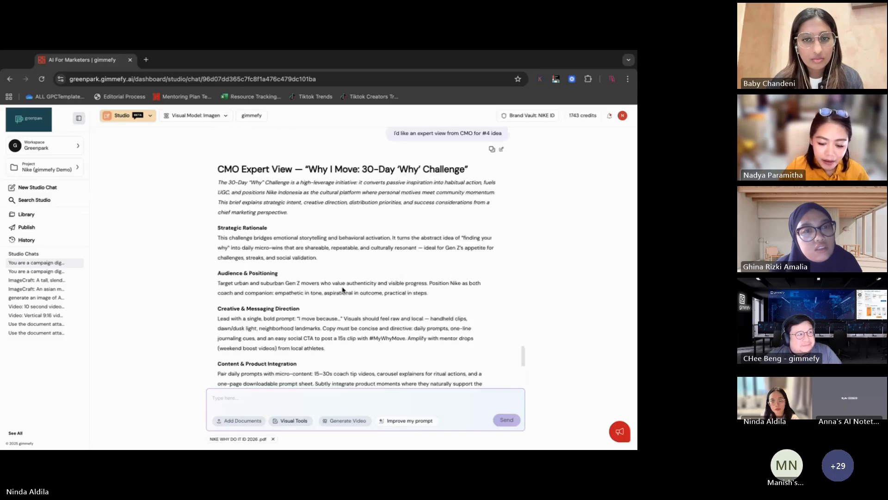
scroll(342, 290, "up", 3)
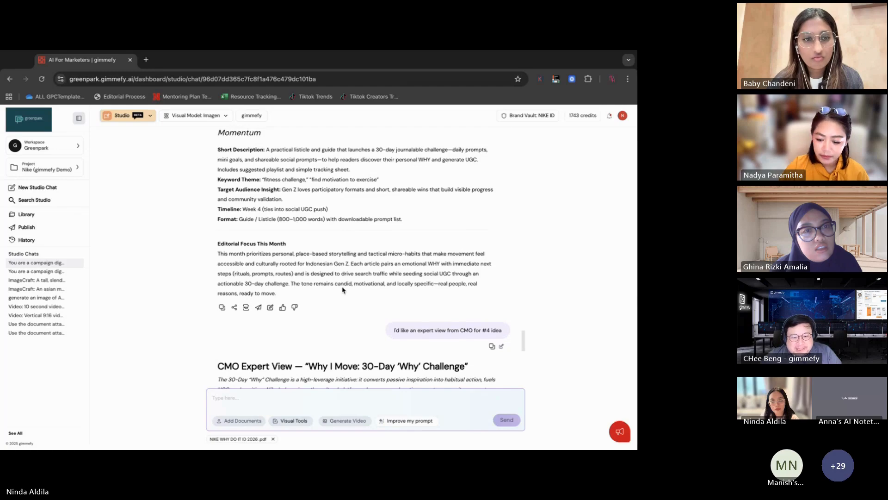
scroll(342, 289, "up", 1)
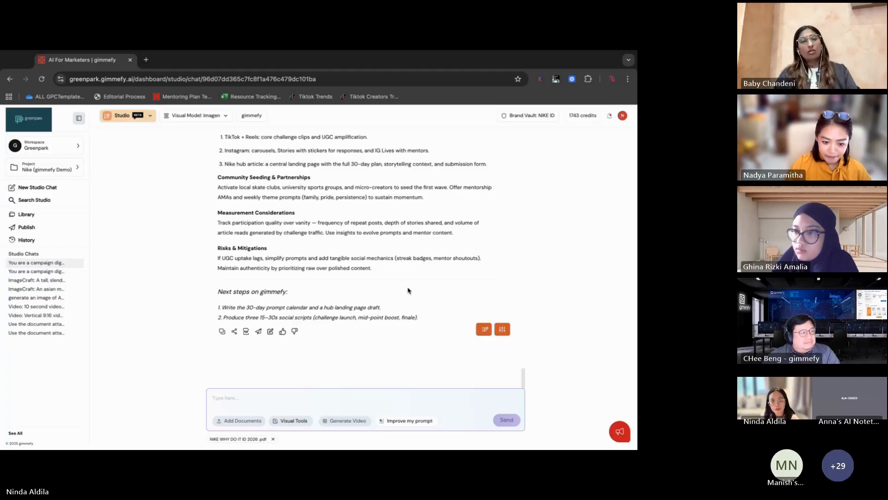
scroll(408, 290, "up", 1)
scroll(409, 290, "down", 1)
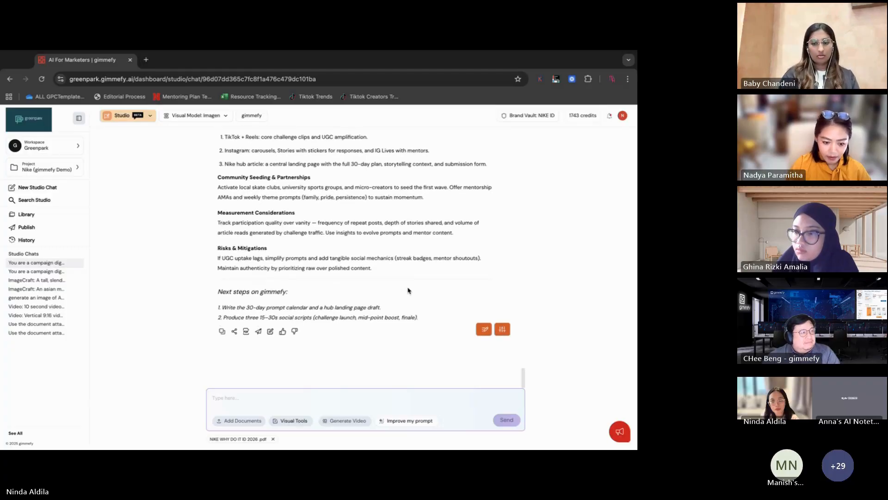
scroll(408, 291, "up", 5)
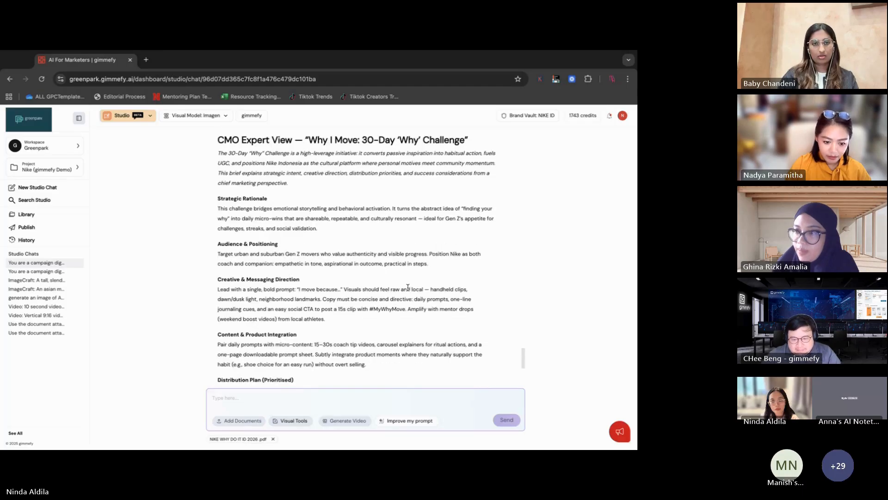
scroll(408, 290, "down", 5)
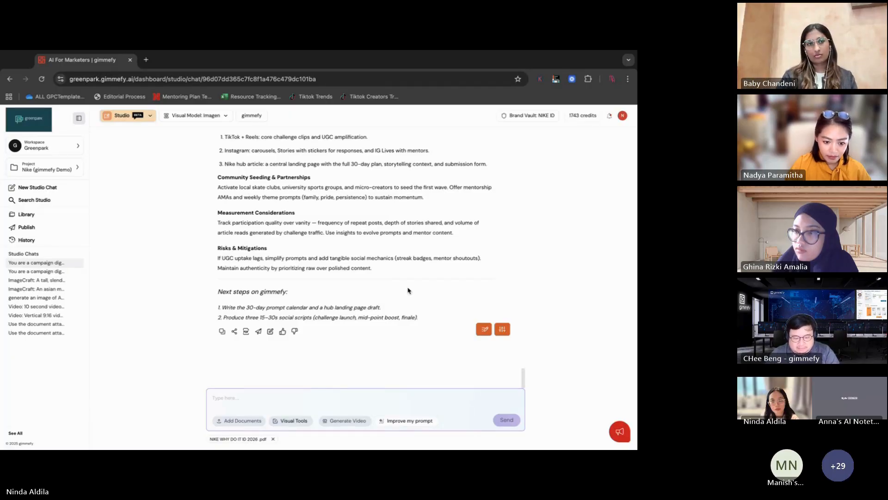
scroll(408, 291, "up", 10)
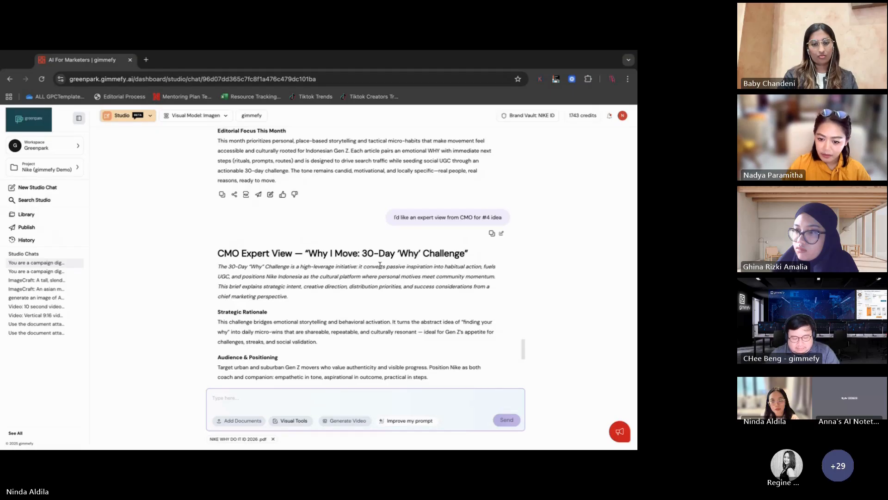
scroll(380, 265, "down", 10)
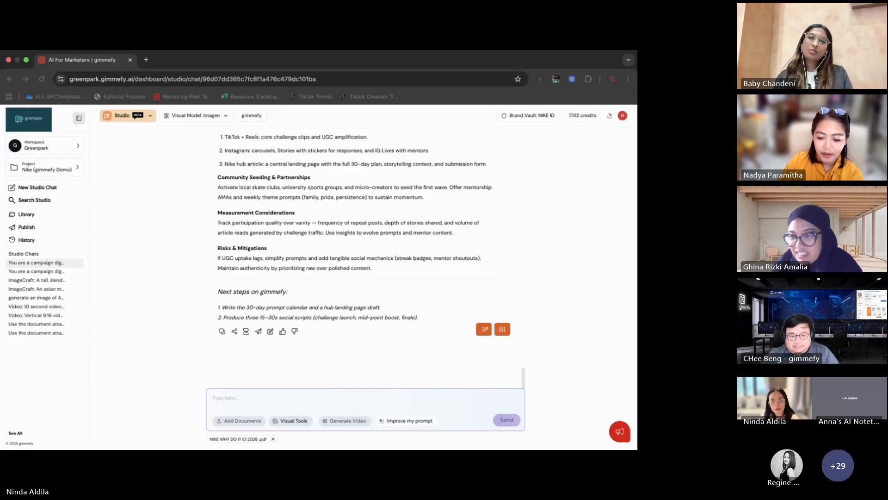
Revisit the original title ideas in the editorial plan, and review the CMO brief's strategy, audience, creative and content sections against them
scroll(330, 255, "up", 15)
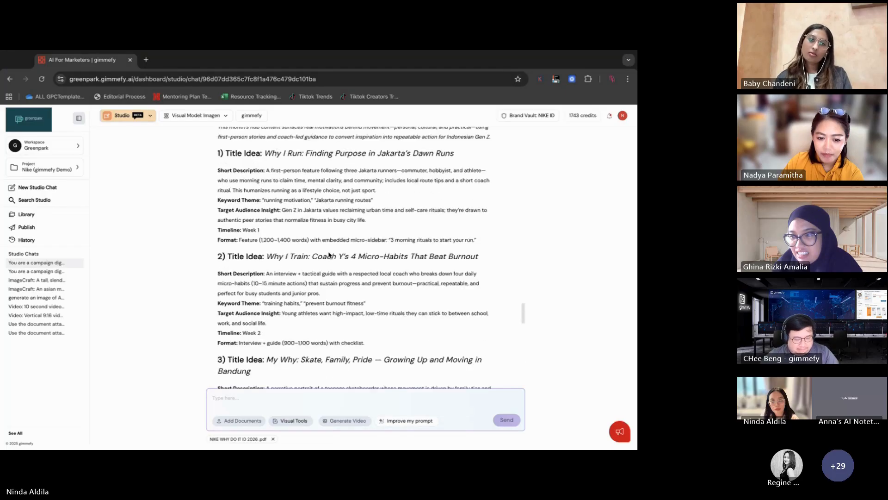
scroll(329, 255, "up", 2)
scroll(329, 255, "down", 15)
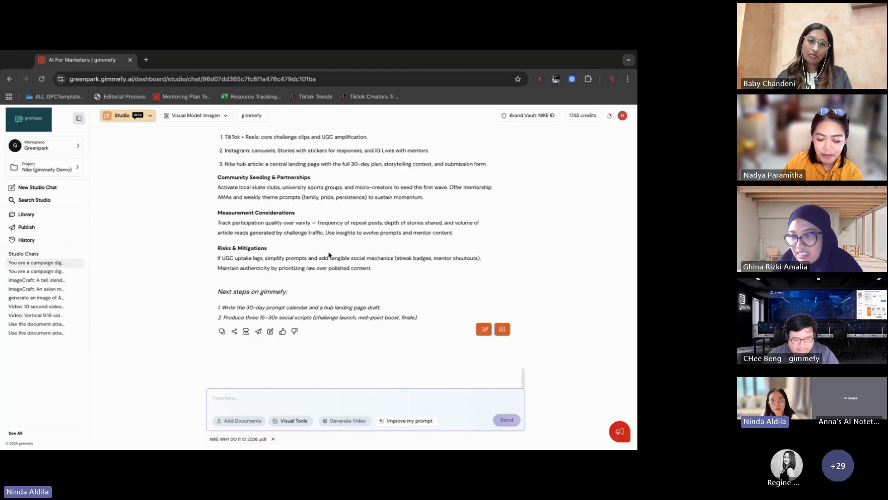
scroll(330, 255, "up", 2)
scroll(329, 255, "down", 2)
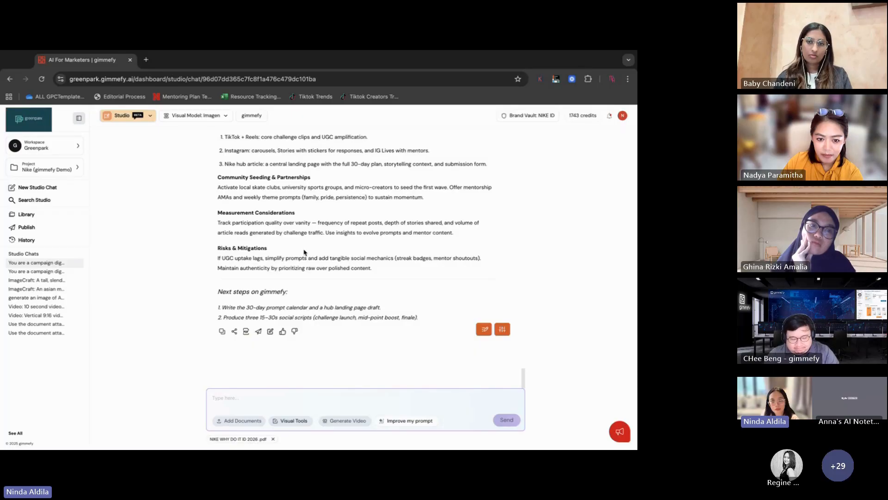
scroll(300, 278, "up", 6)
scroll(301, 278, "up", 2)
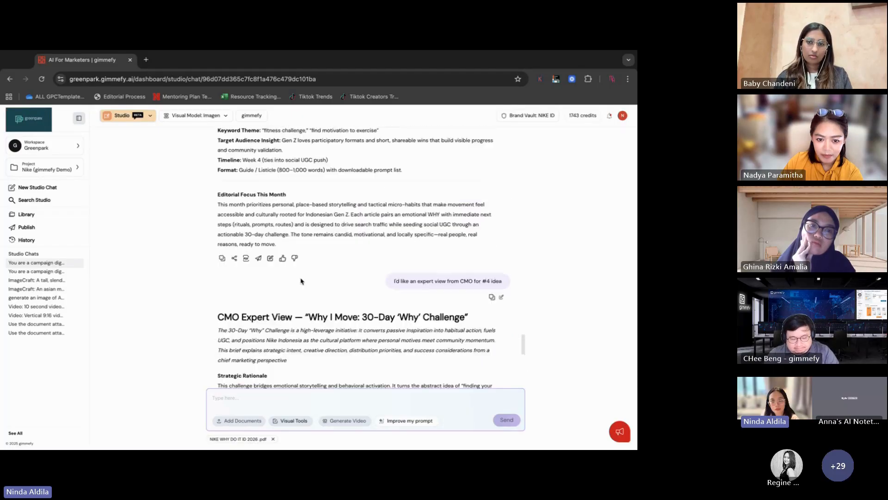
scroll(289, 242, "down", 5)
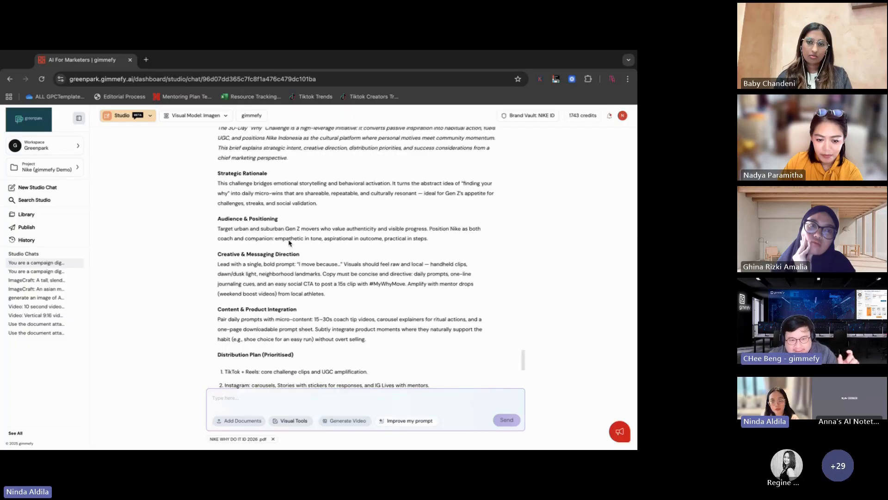
Recheck the CMO Expert View from its introduction to the next steps, and reload the chat to bring in the 30-Day 'Why' Challenge article
scroll(289, 242, "up", 3)
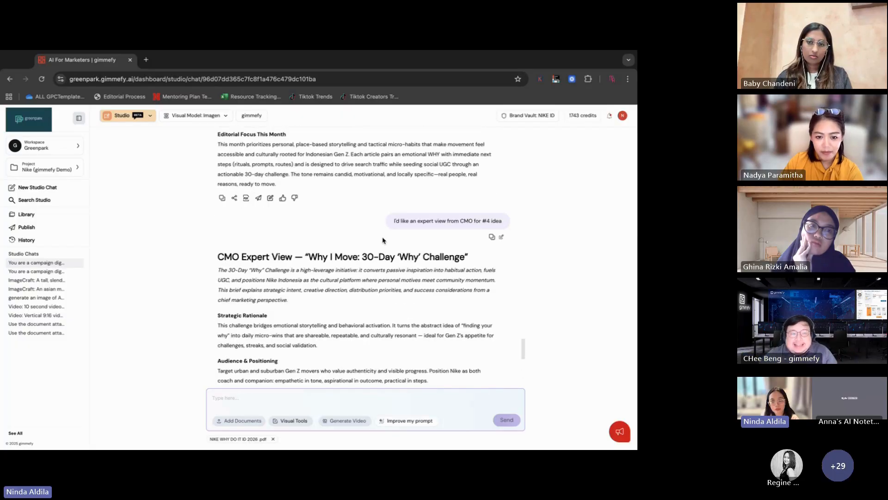
scroll(383, 240, "down", 8)
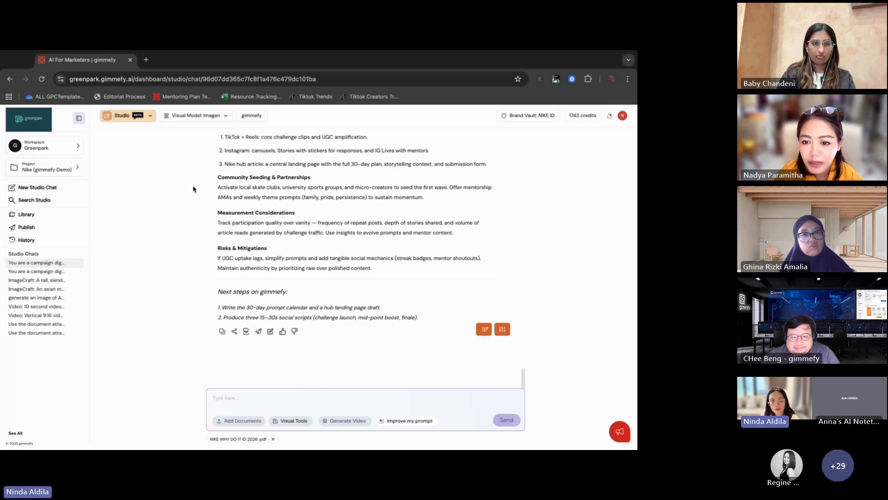
left_click(121, 122)
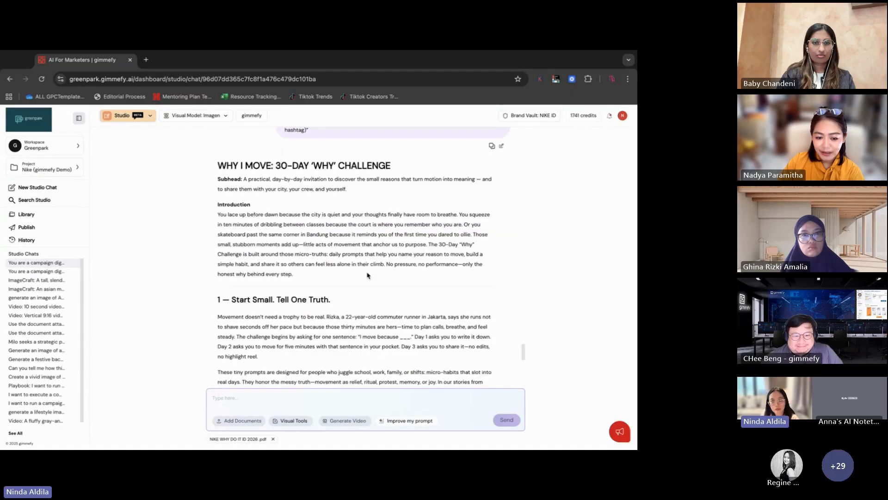
Read the article's subhead, introduction and the sections "Start Small. Tell One Truth." and "Build Momentum With Real Rituals"
scroll(368, 275, "up", 15)
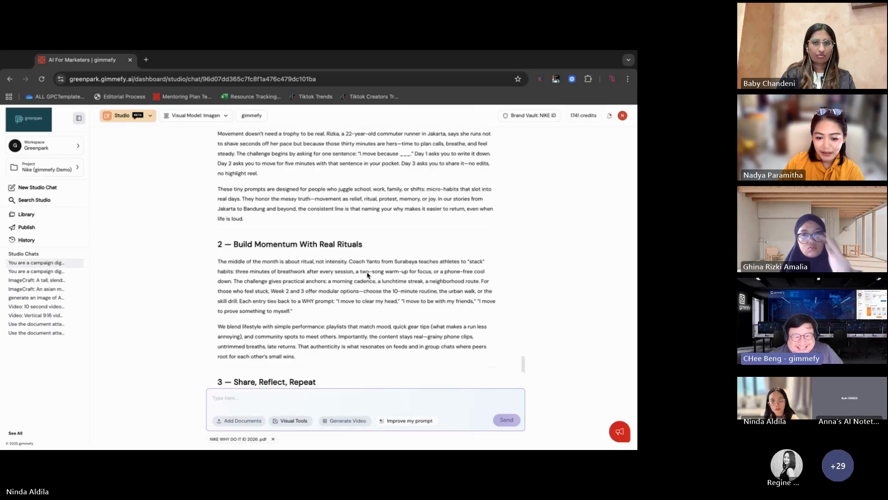
scroll(368, 276, "up", 2)
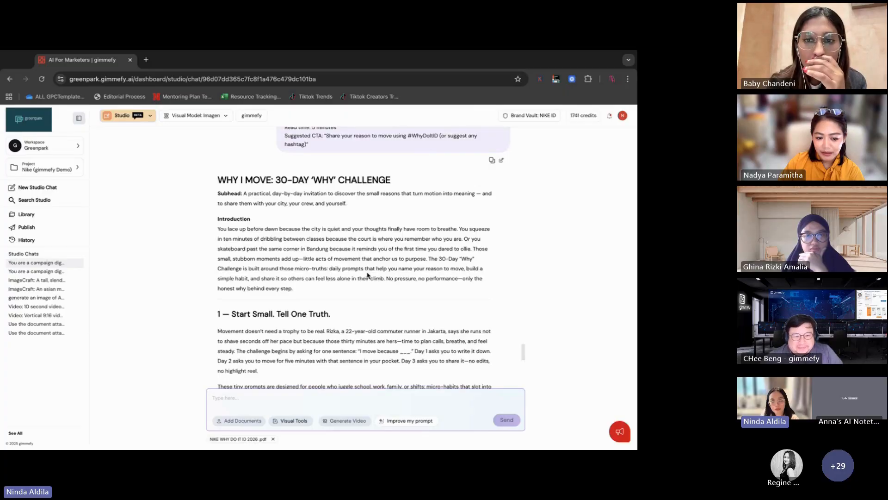
scroll(367, 275, "down", 1)
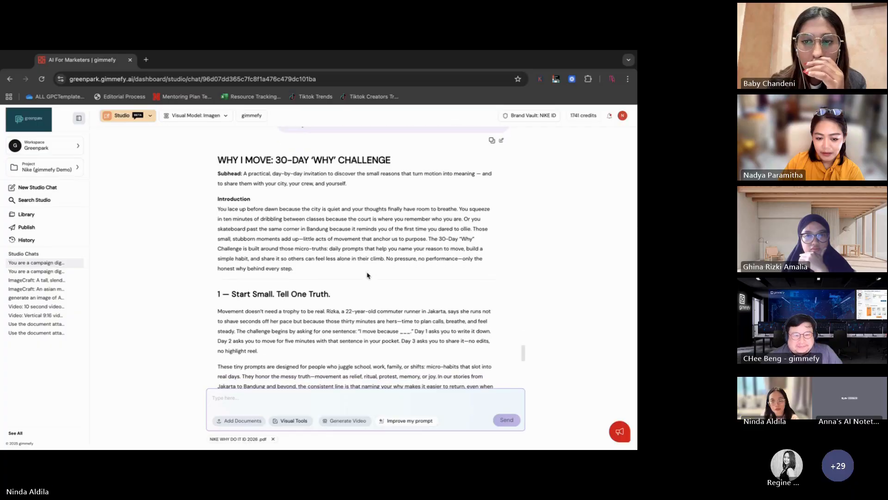
scroll(368, 275, "down", 1)
scroll(368, 276, "down", 3)
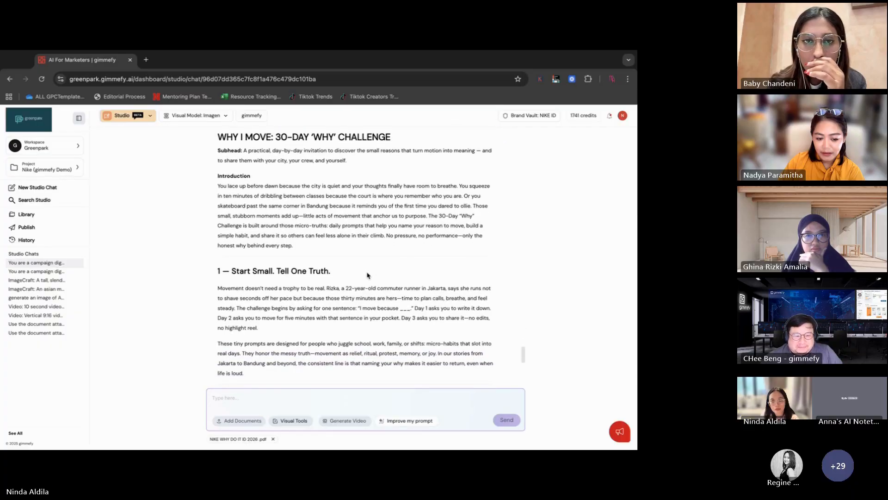
scroll(368, 275, "down", 1)
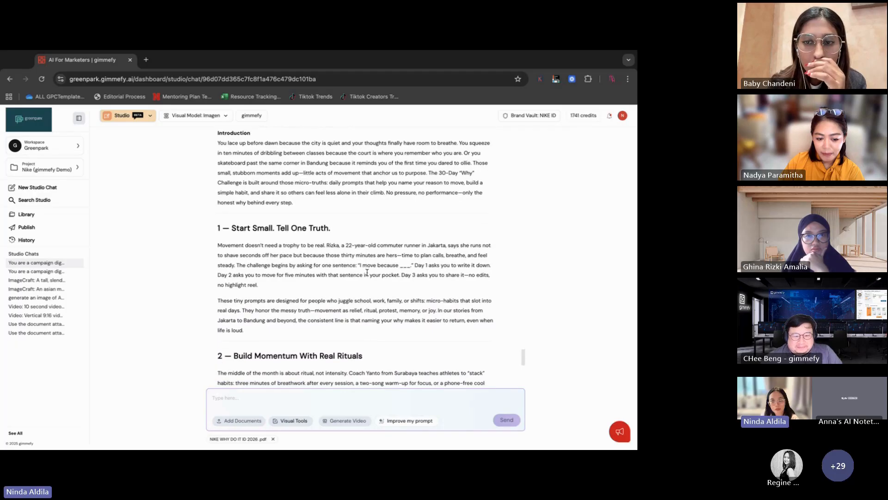
scroll(367, 272, "down", 1)
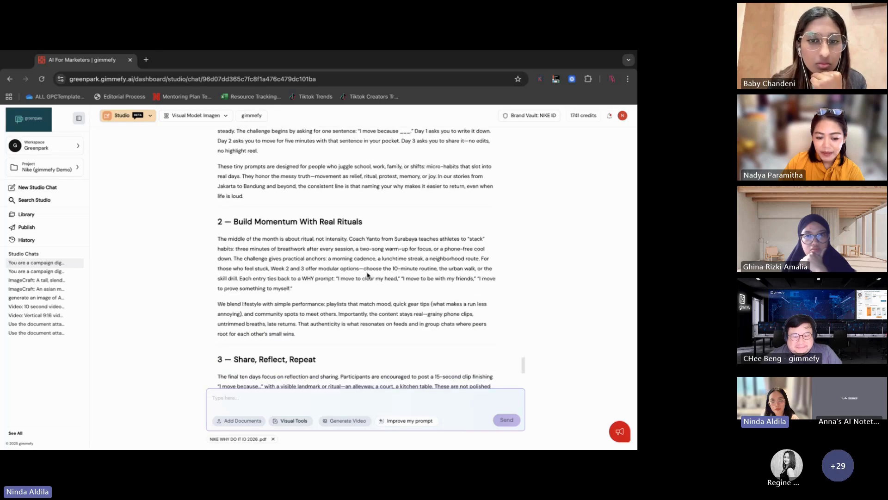
scroll(367, 275, "up", 3)
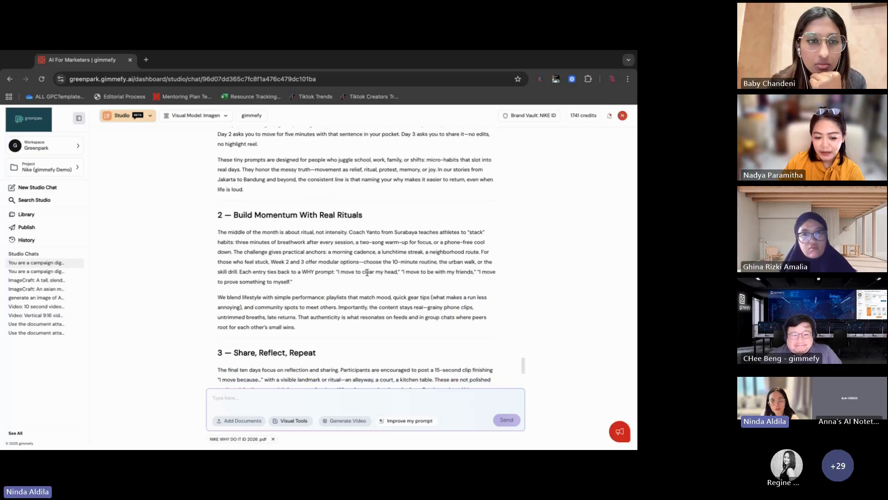
scroll(367, 275, "up", 4)
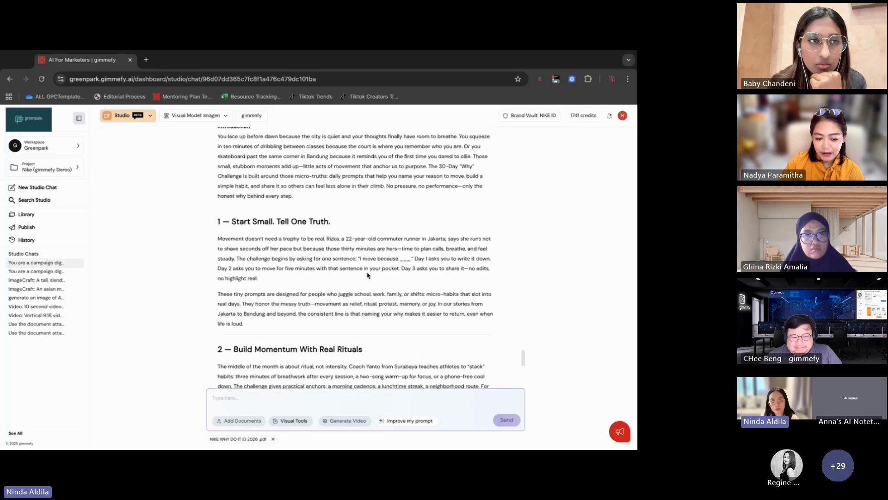
scroll(368, 276, "down", 3)
scroll(368, 276, "up", 4)
scroll(368, 276, "down", 1)
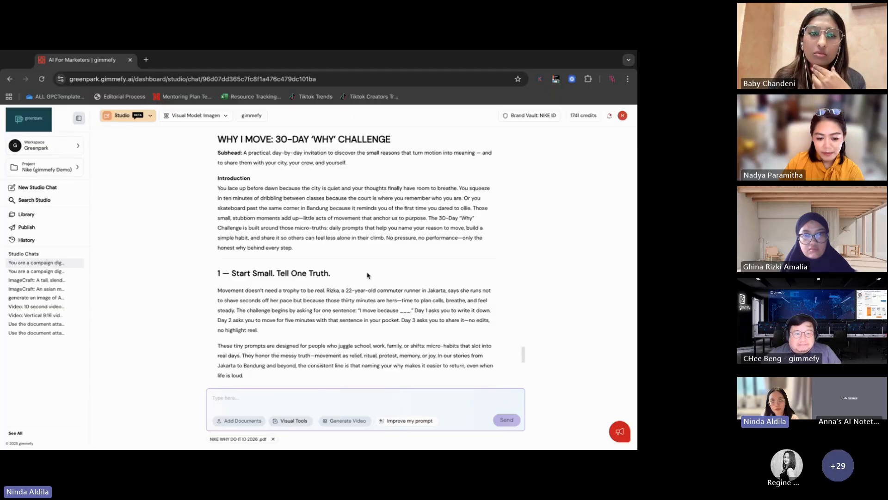
Review the article's "Share, Reflect, Repeat" section, closing, keywords and suggested CTA, and return to its title
scroll(368, 276, "down", 1)
scroll(368, 275, "down", 8)
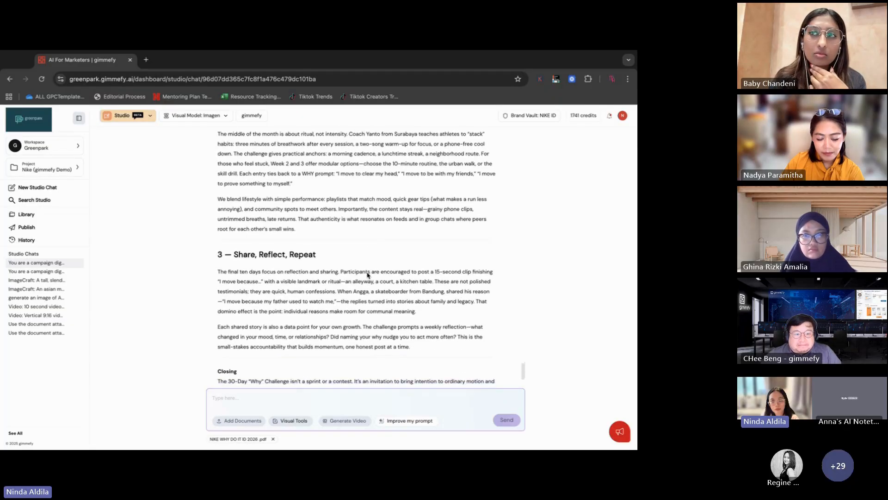
scroll(367, 274, "down", 3)
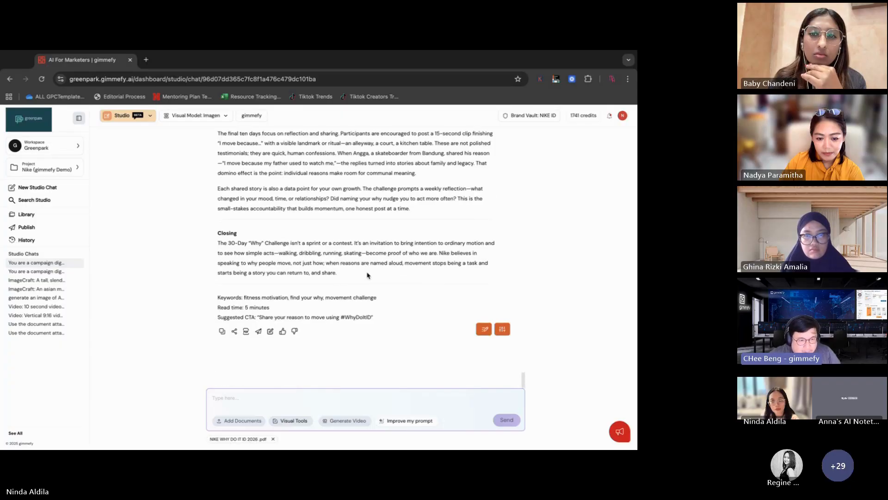
scroll(367, 275, "up", 8)
scroll(367, 275, "down", 6)
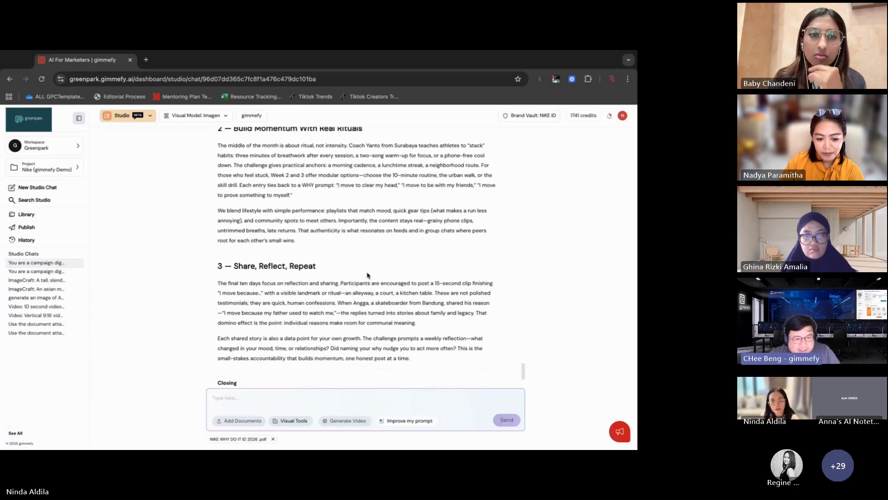
scroll(368, 276, "up", 15)
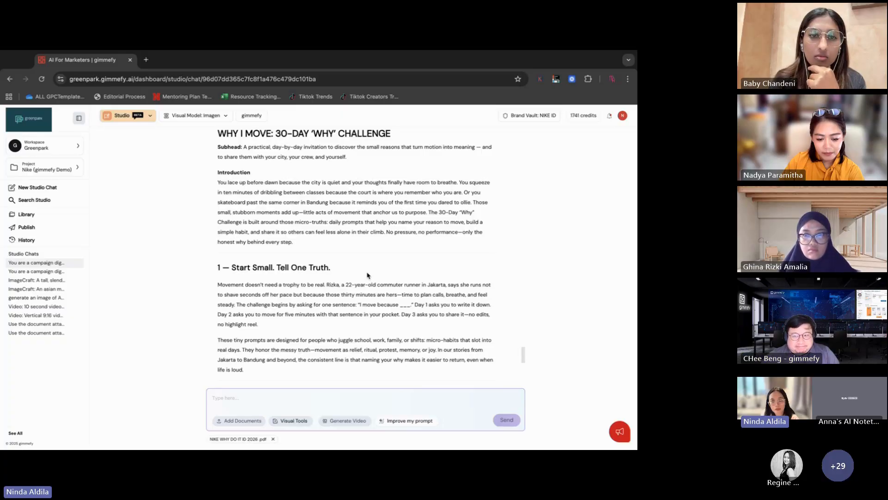
scroll(368, 276, "down", 6)
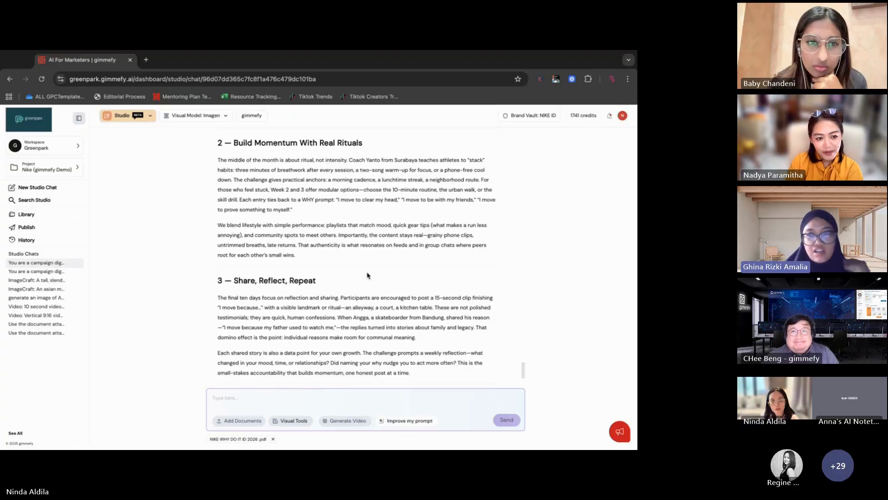
scroll(367, 276, "down", 3)
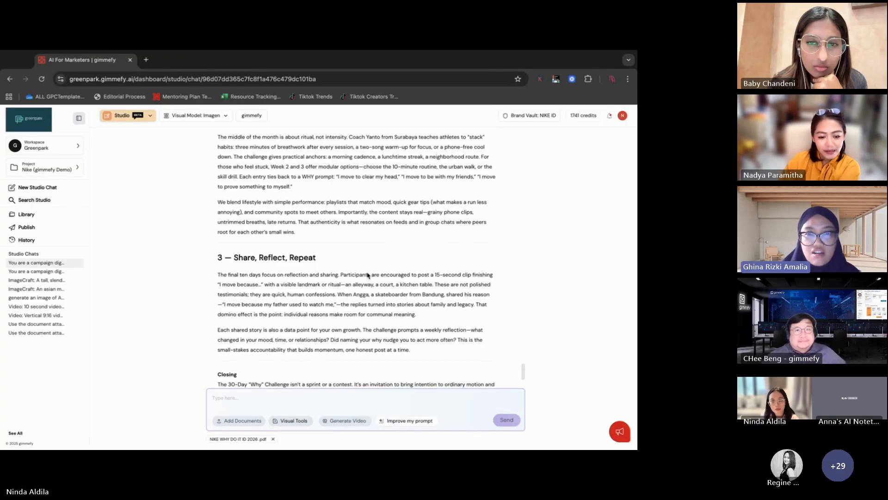
scroll(367, 273, "up", 6)
scroll(367, 273, "up", 3)
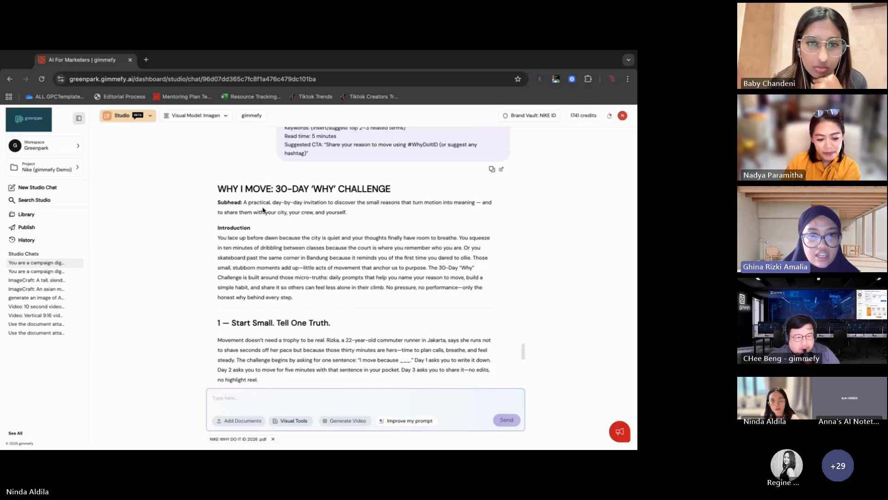
Highlight the article title "WHY I MOVE: 30-DAY 'WHY' CHALLENGE" for discussion, and clear the highlight
left_click_drag(233, 189, 323, 188)
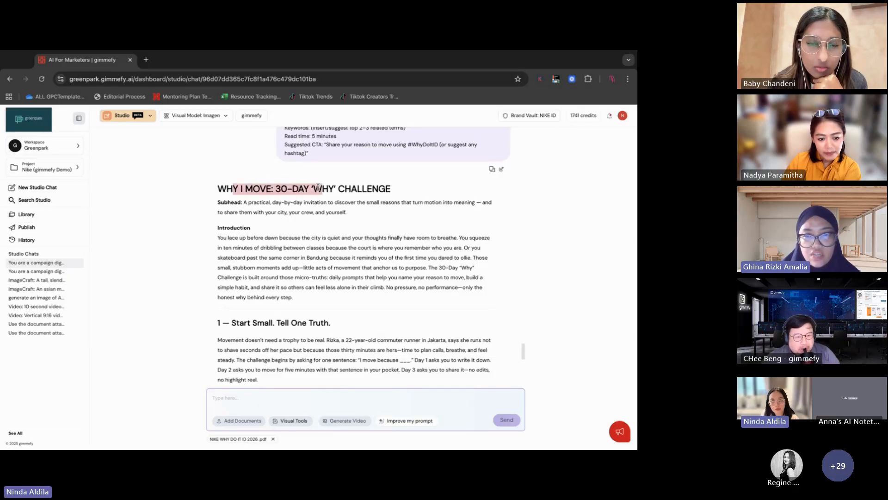
left_click(401, 194)
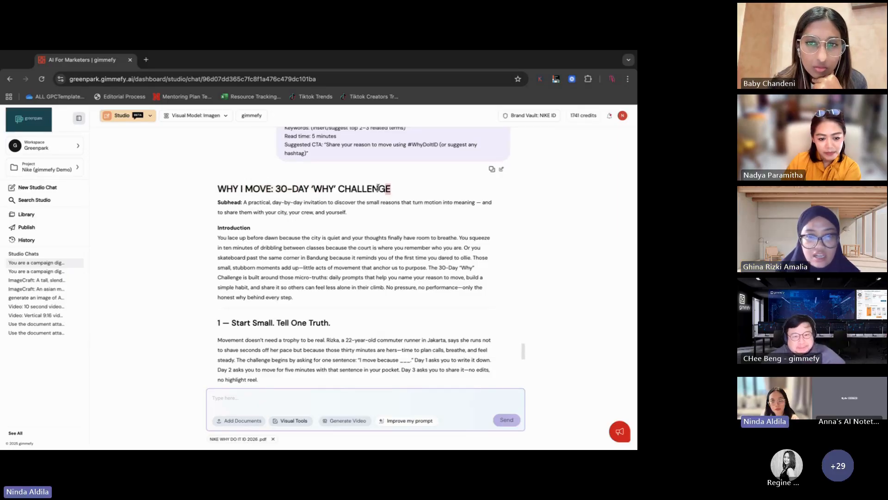
left_click_drag(389, 188, 207, 187)
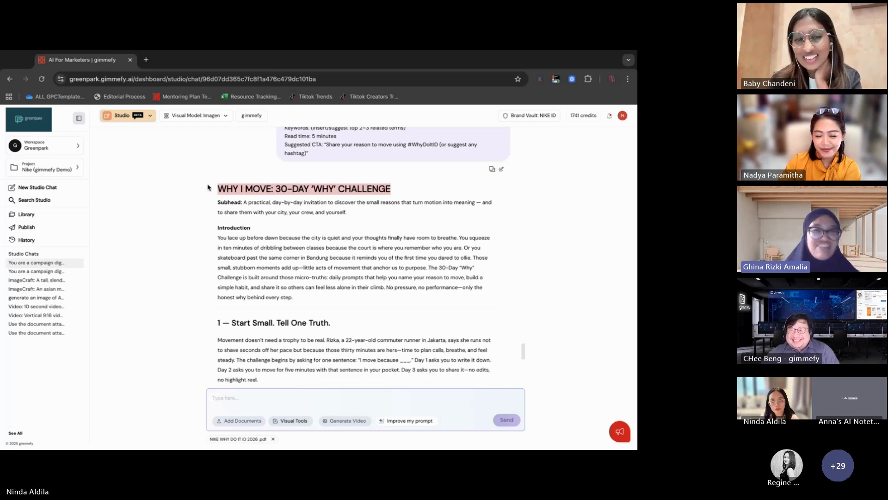
left_click(272, 222)
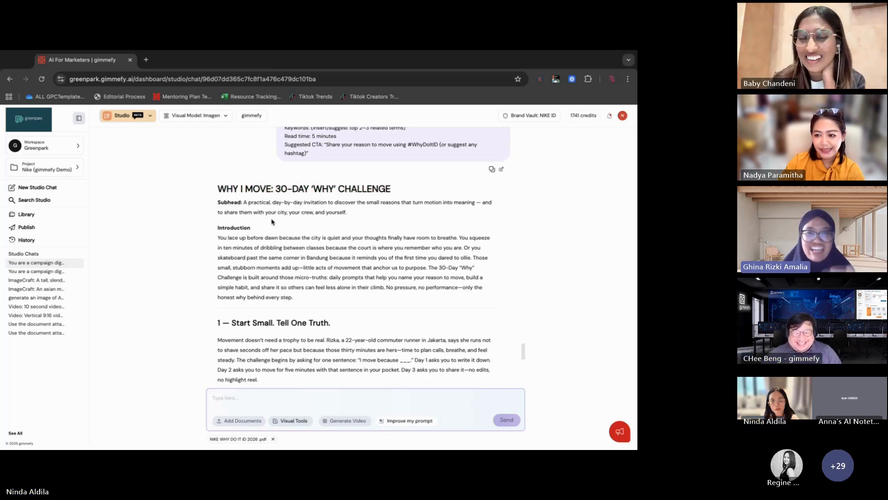
Re-read the whole article from its introduction through the three numbered sections to the closing, keywords, read time and CTA
scroll(272, 222, "down", 2)
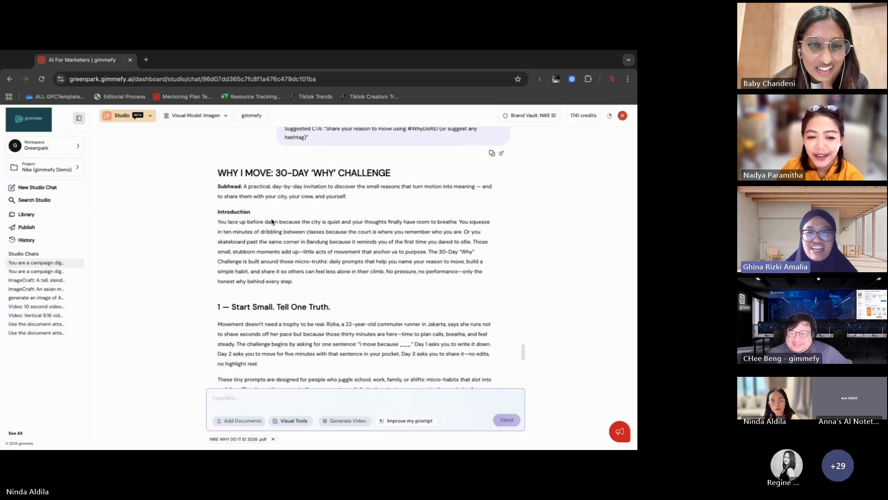
scroll(272, 220, "down", 3)
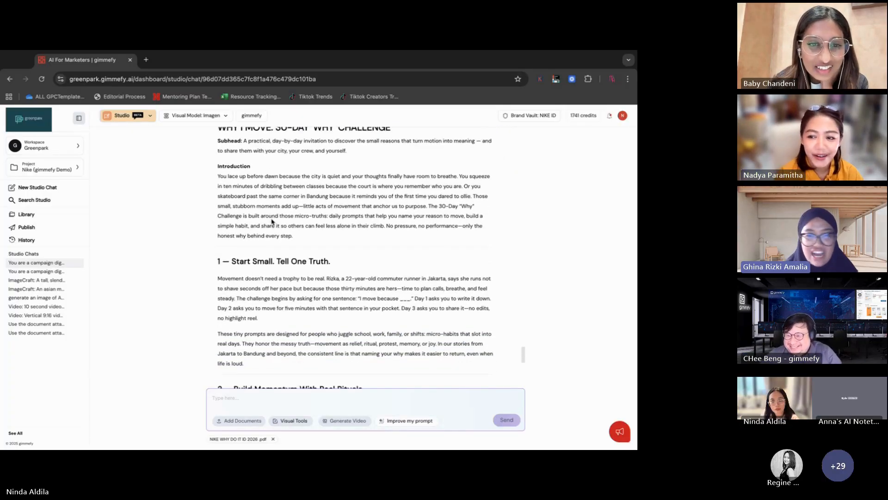
scroll(272, 222, "down", 2)
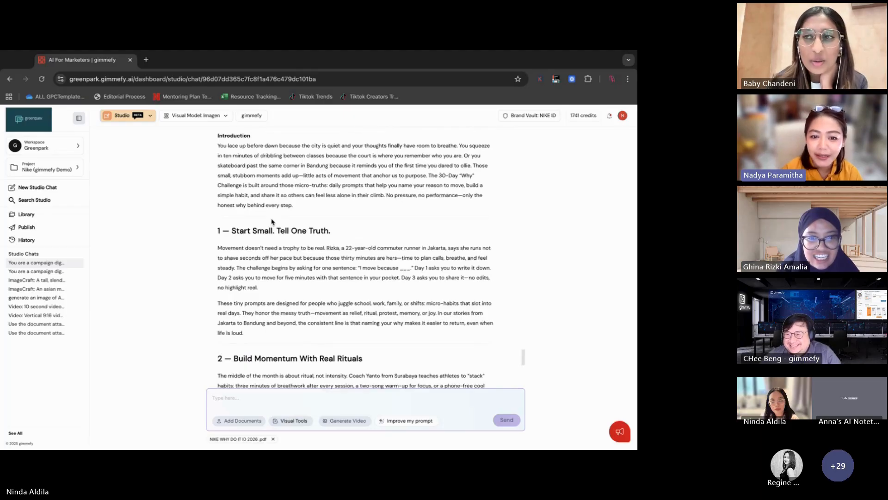
scroll(272, 221, "down", 1)
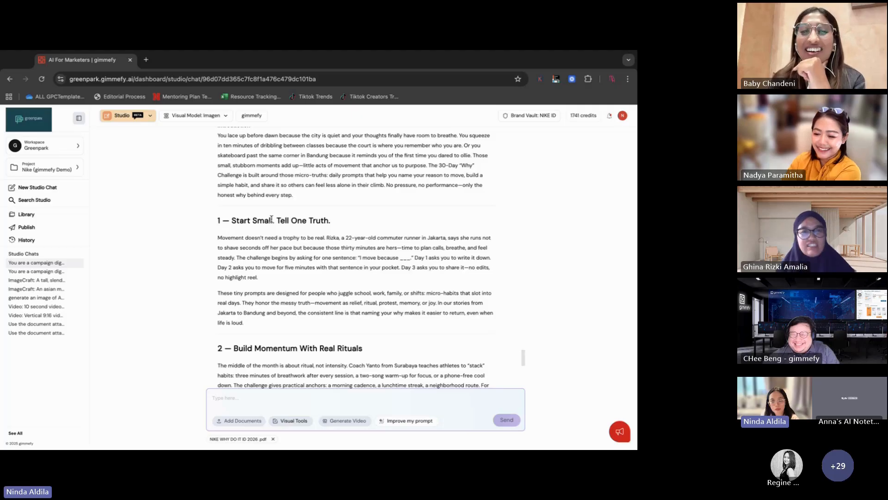
scroll(271, 219, "down", 1)
scroll(271, 219, "down", 4)
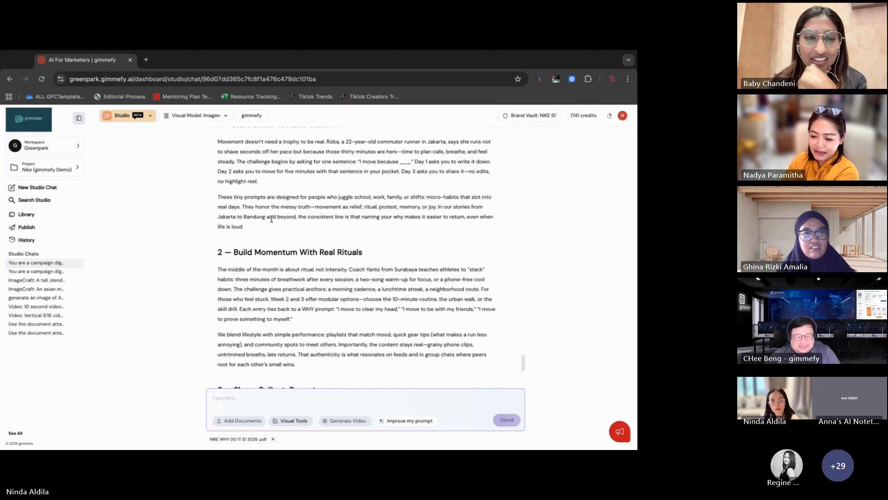
scroll(272, 219, "down", 18)
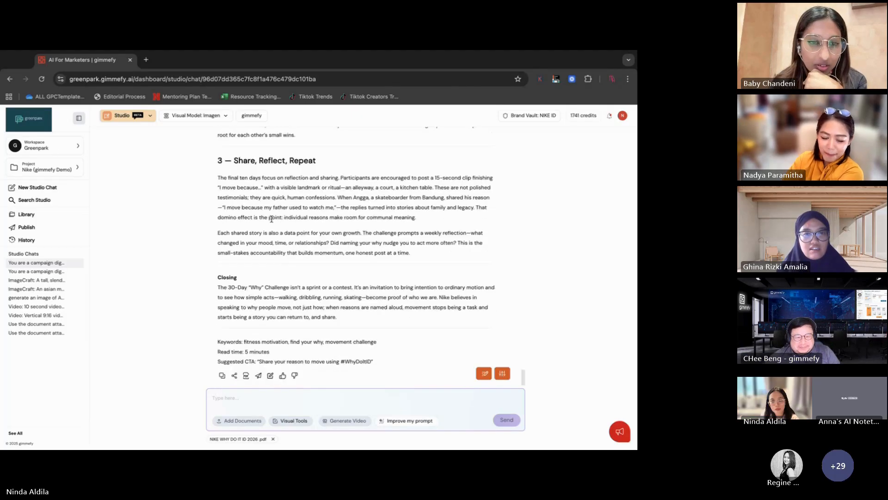
scroll(271, 220, "up", 20)
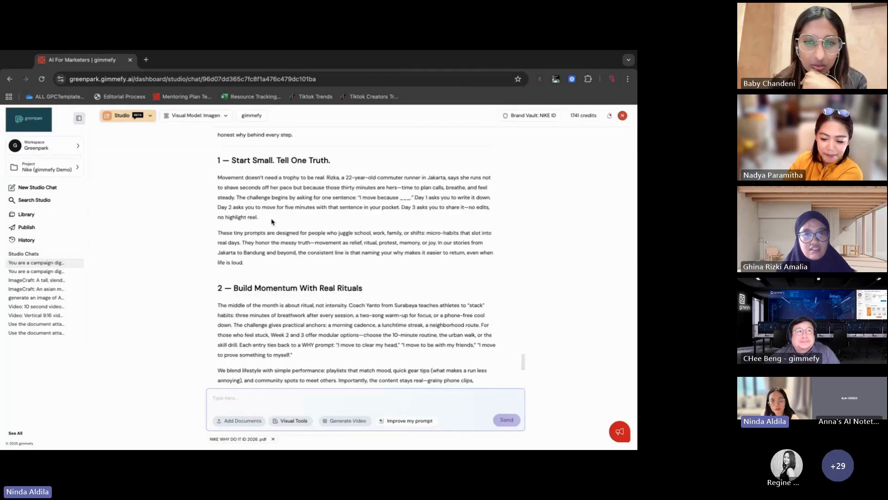
scroll(272, 219, "up", 1)
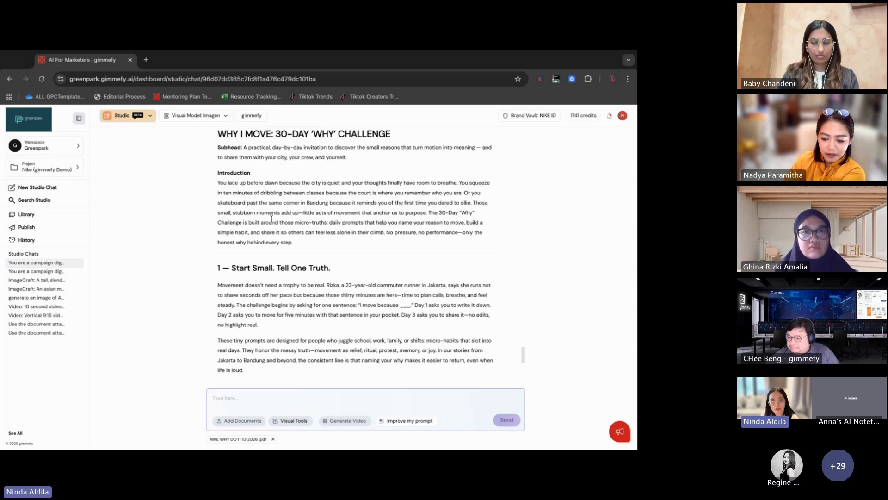
scroll(272, 218, "down", 10)
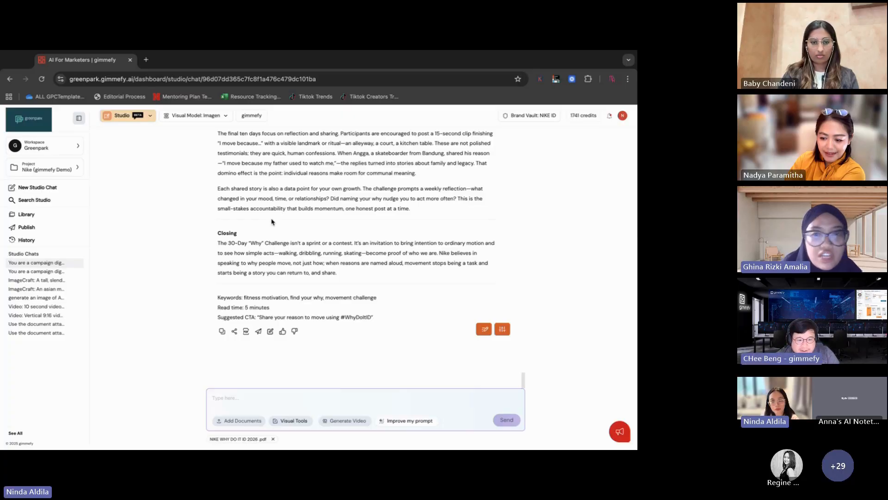
Reload the chat to bring in the two-week social plan, and examine its prompt, introduction and Post 1 "One-Line Why"
left_click(41, 82)
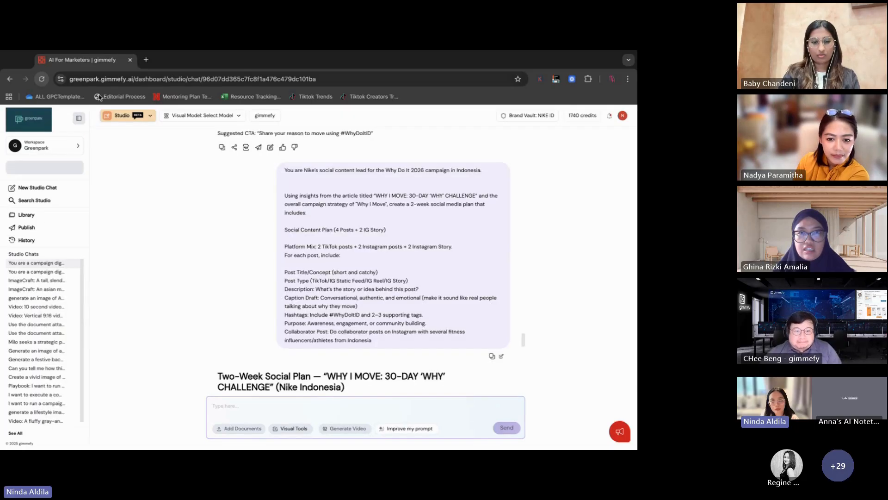
scroll(270, 275, "down", 4)
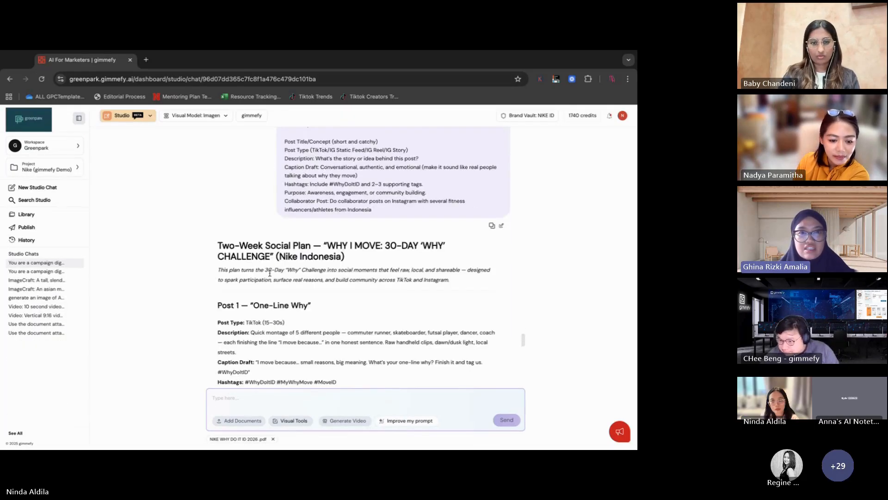
scroll(271, 276, "down", 1)
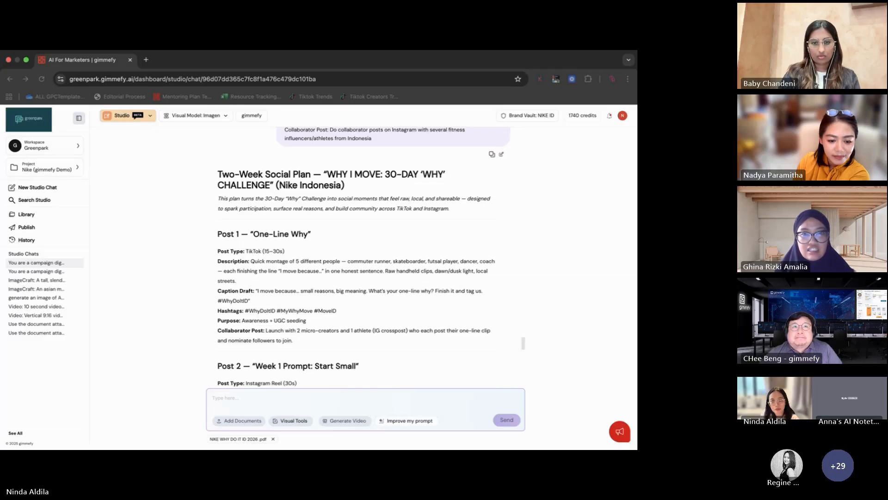
Compare the social plan's prompt, including its platform mix and per-post requirements, with the plan's introduction and Post 1
scroll(347, 236, "down", 1)
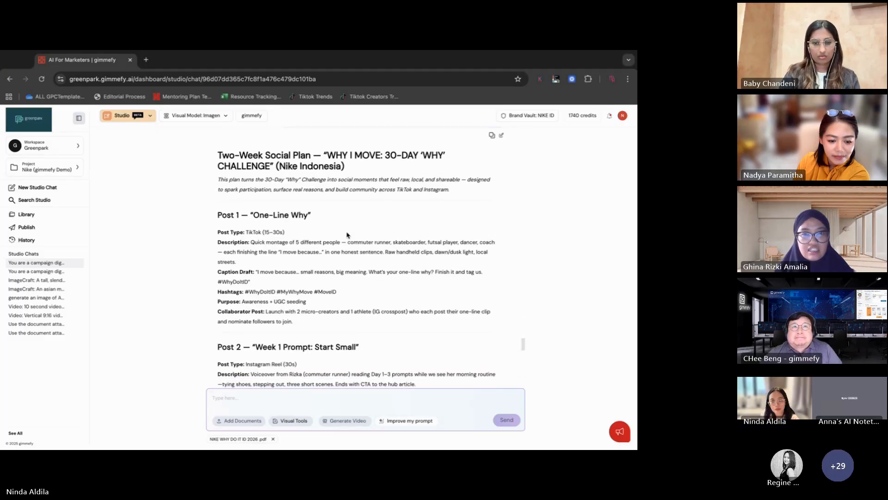
scroll(348, 235, "up", 5)
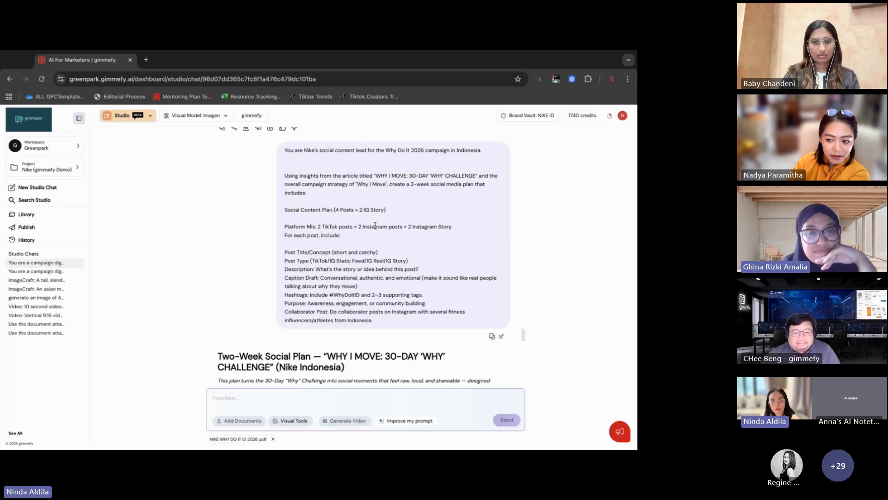
scroll(376, 225, "down", 2)
scroll(373, 242, "down", 2)
scroll(373, 242, "down", 2)
scroll(373, 242, "down", 4)
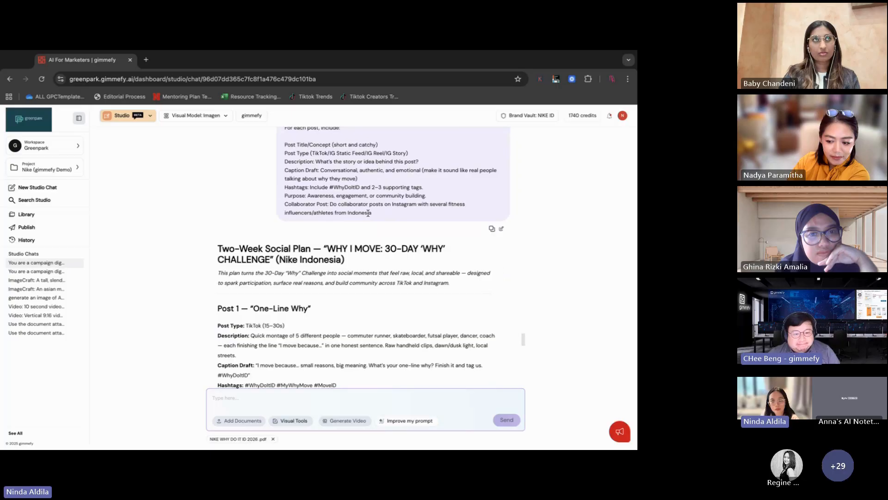
scroll(368, 213, "down", 6)
scroll(369, 216, "down", 5)
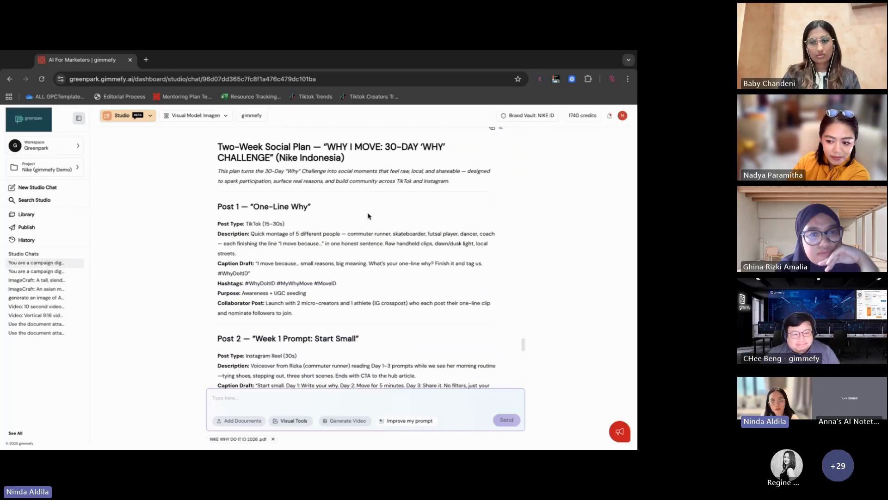
Read Post 1 "One-Line Why" and Post 2 "Week 1 Prompt: Start Small" with their captions, hashtags and collaborator details
scroll(369, 216, "down", 2)
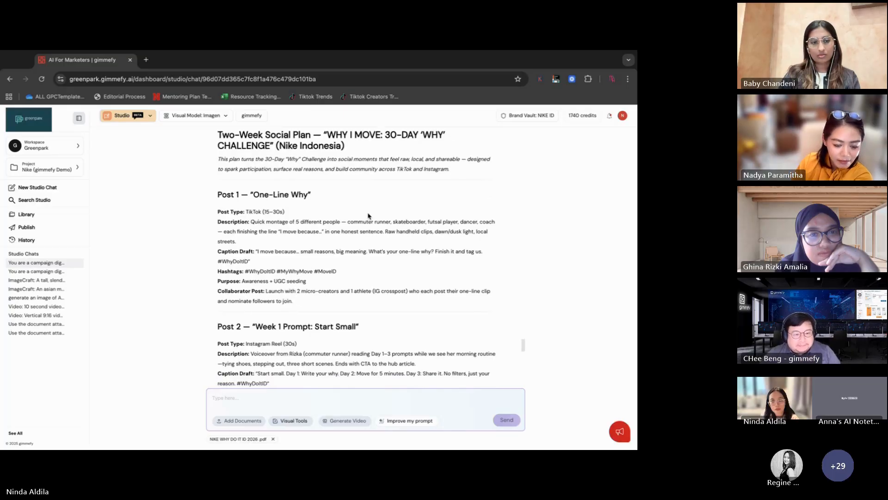
scroll(369, 216, "down", 2)
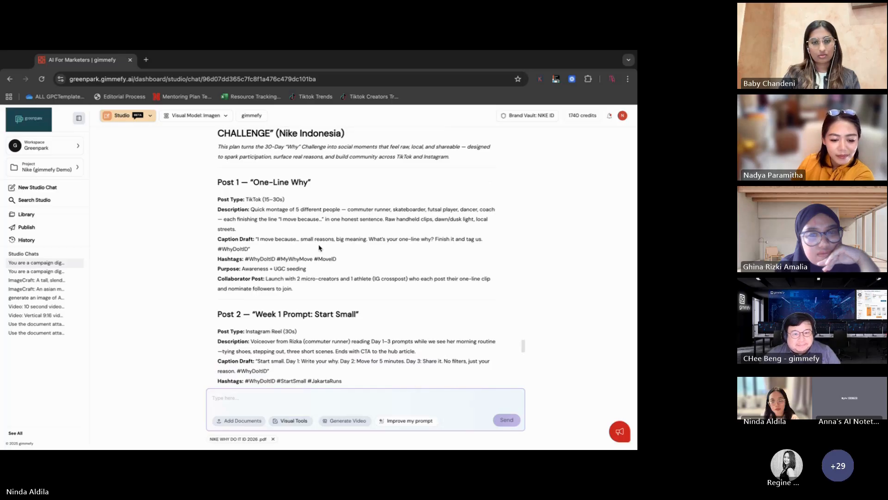
scroll(319, 251, "down", 3)
scroll(318, 251, "down", 2)
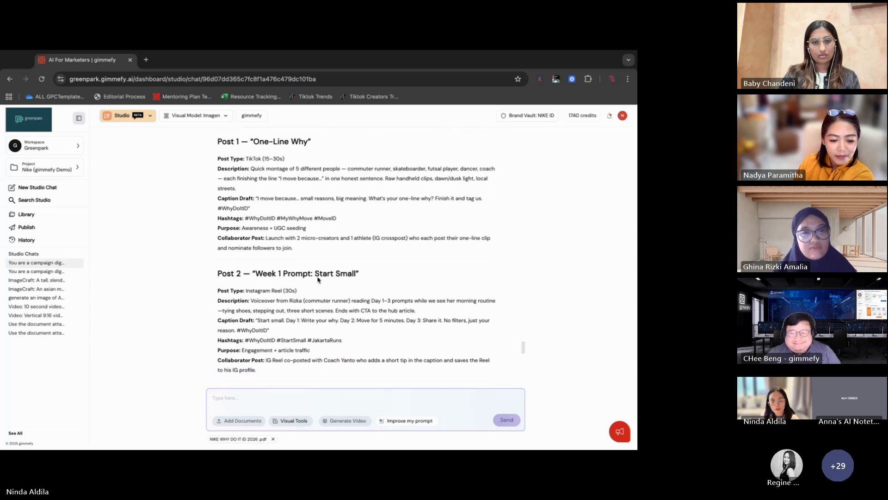
scroll(318, 277, "down", 2)
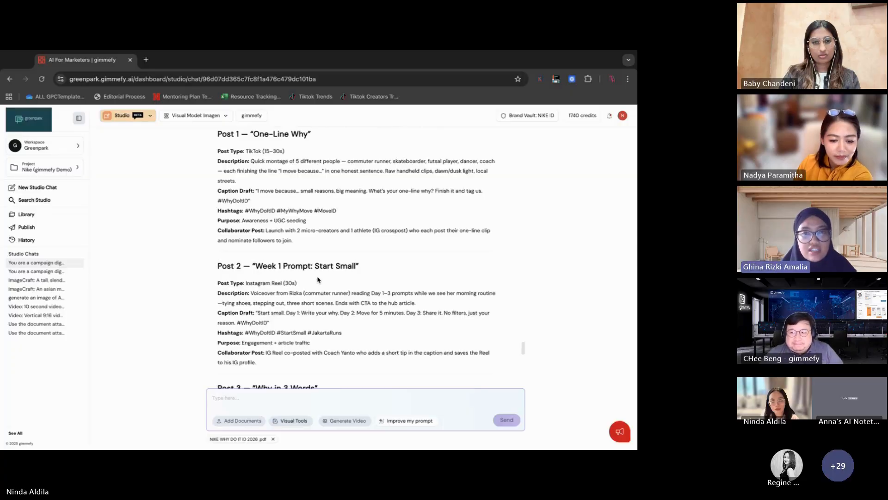
scroll(318, 280, "down", 1)
scroll(319, 279, "down", 3)
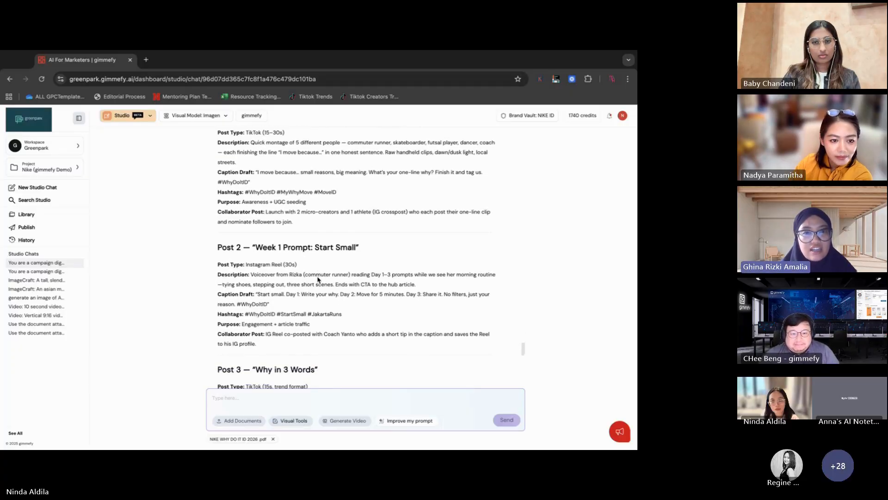
scroll(318, 277, "down", 1)
scroll(318, 276, "down", 5)
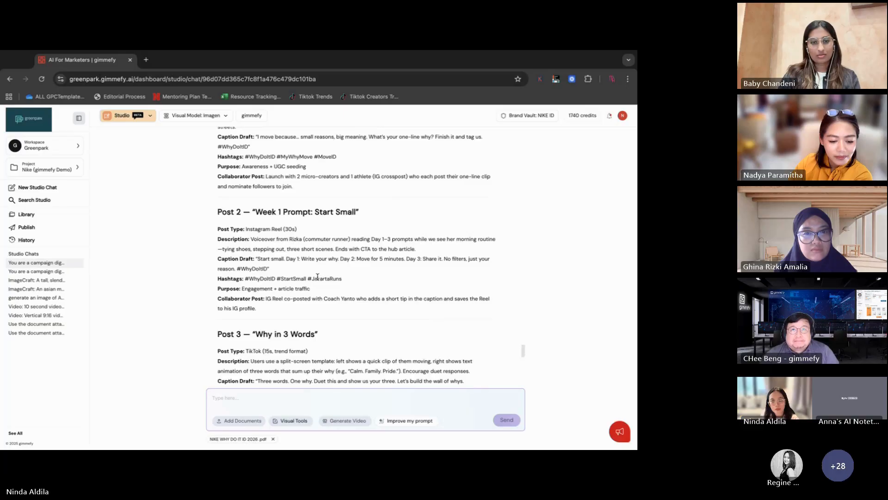
Read Posts 3 and 4, both IG Stories, the posting cadence, the creative notes and the suggested next steps
scroll(318, 276, "down", 4)
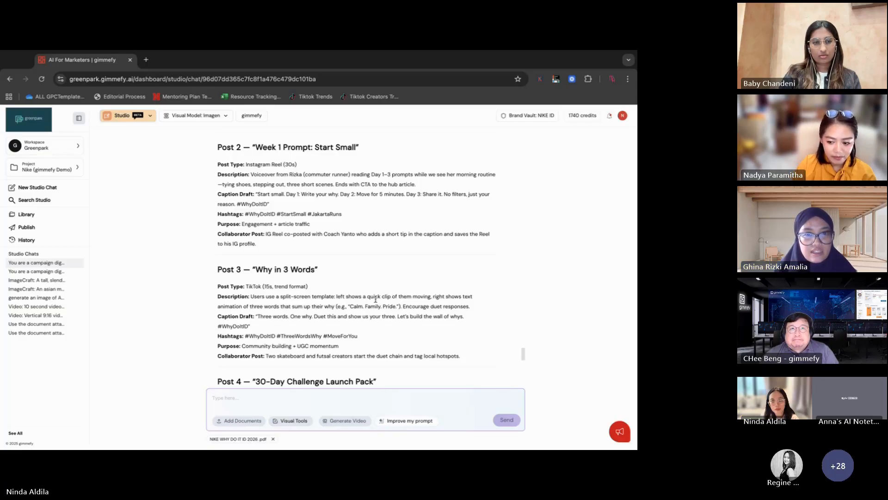
scroll(376, 300, "down", 3)
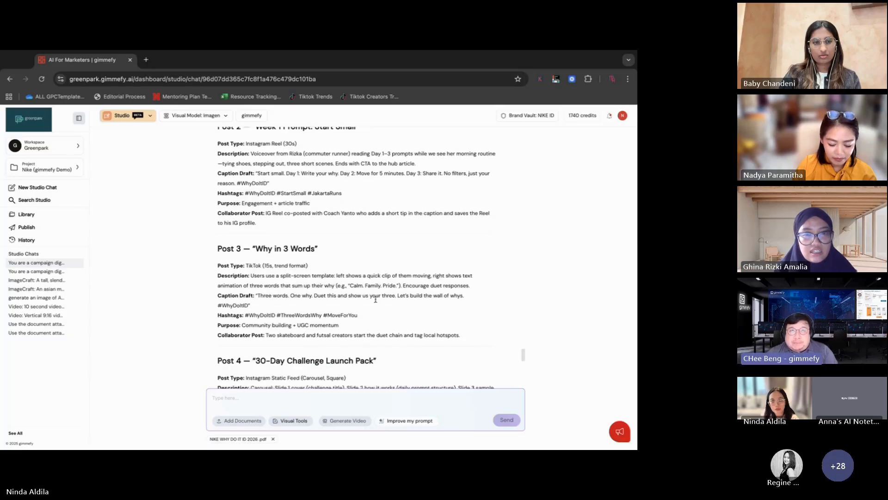
scroll(375, 301, "down", 5)
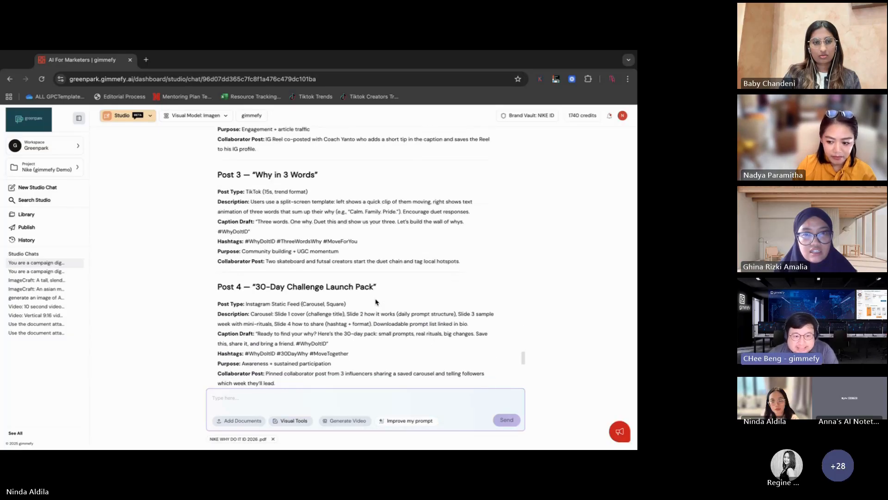
scroll(375, 302, "down", 3)
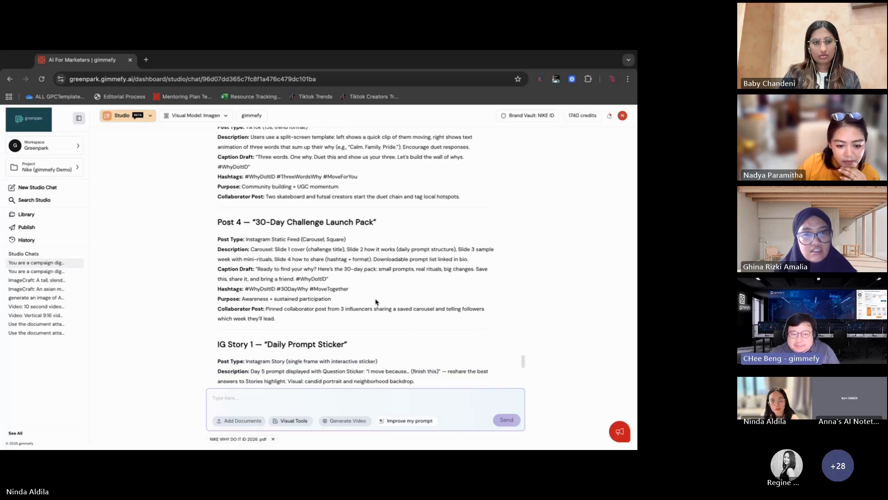
scroll(375, 302, "down", 6)
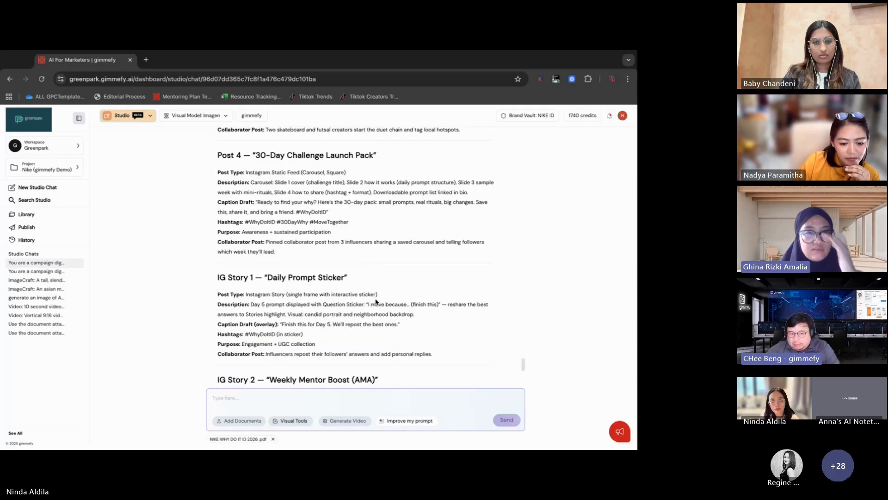
scroll(376, 302, "down", 6)
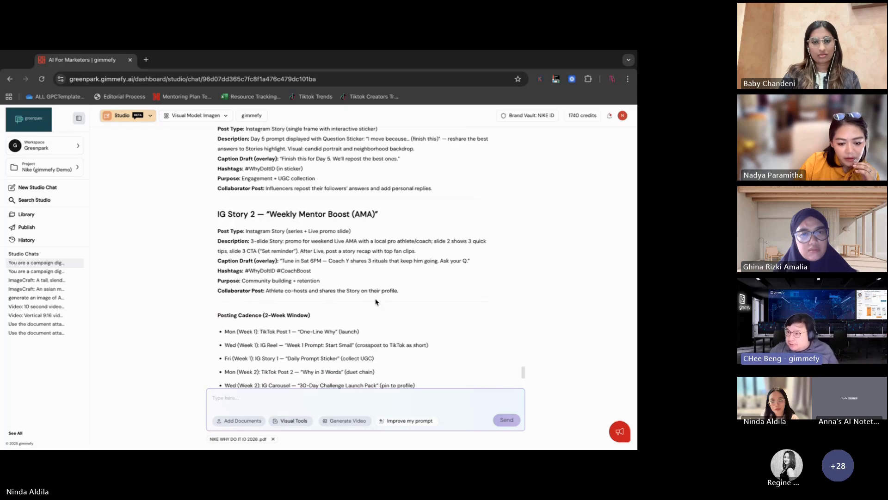
scroll(376, 302, "down", 4)
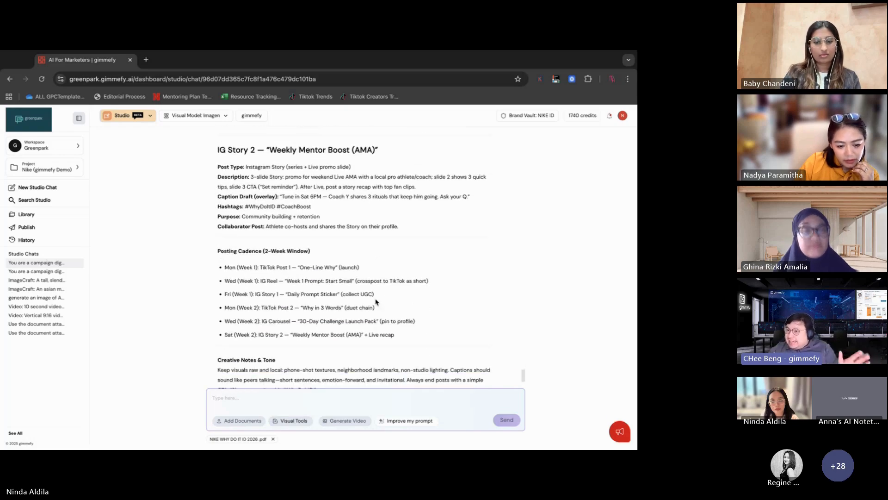
scroll(376, 302, "down", 1)
scroll(376, 302, "down", 3)
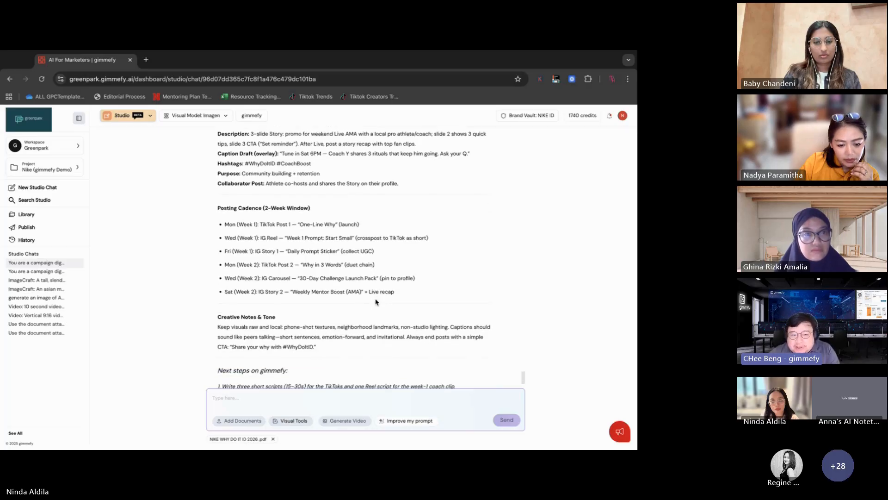
scroll(375, 302, "down", 1)
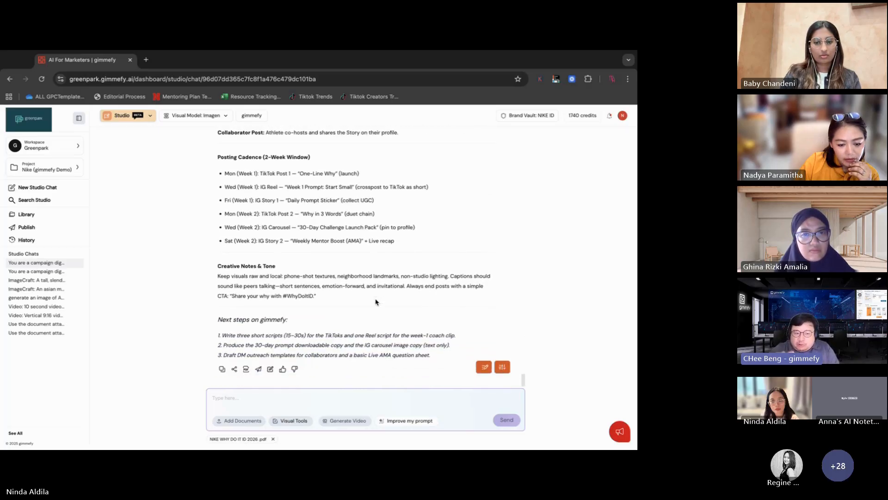
Review the plan in reverse from the posting cadence through the IG Stories and posts to its title
scroll(376, 302, "up", 4)
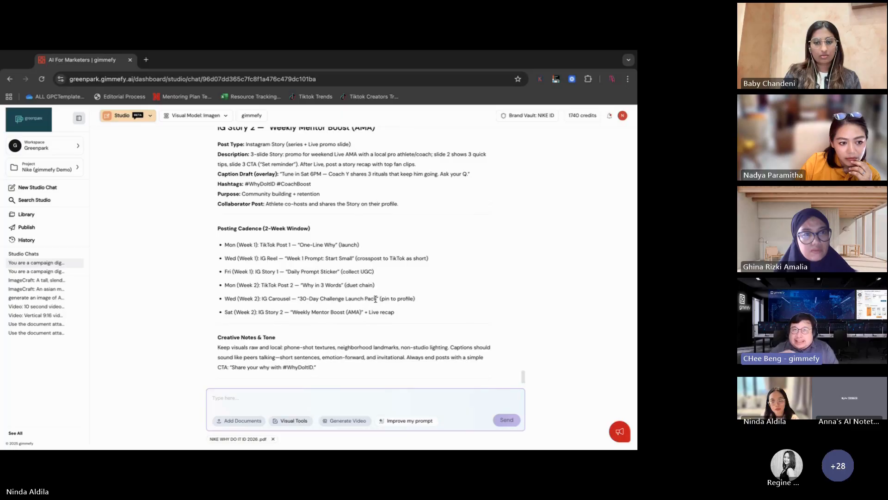
scroll(376, 299, "up", 2)
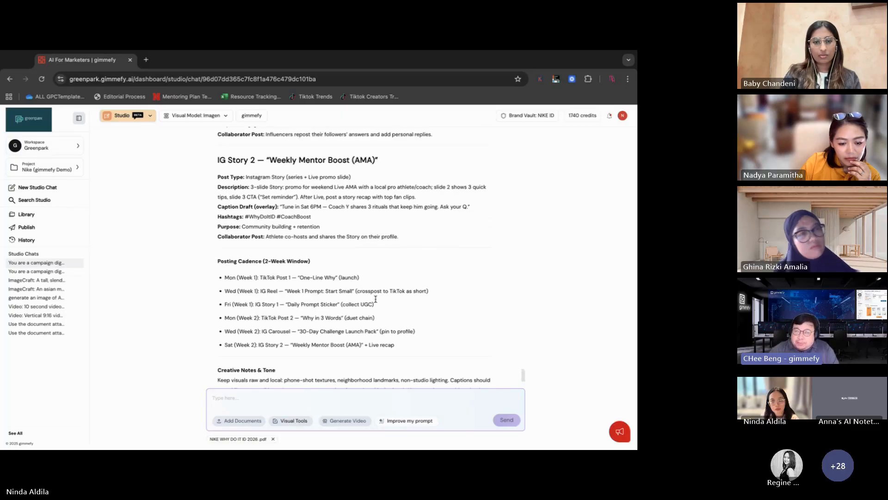
scroll(376, 299, "up", 3)
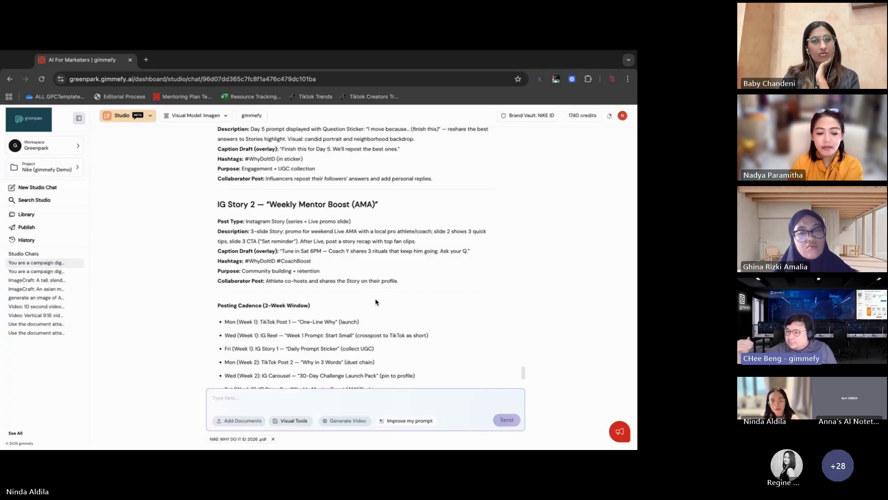
scroll(376, 302, "up", 5)
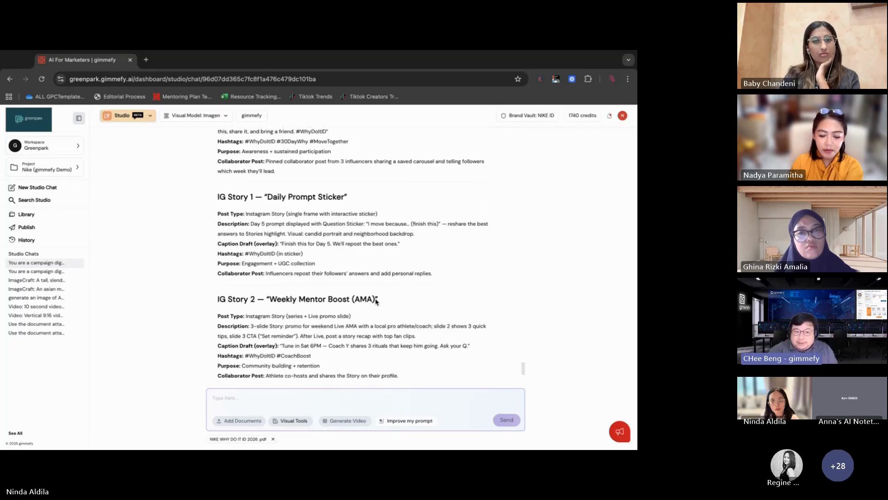
scroll(375, 302, "up", 2)
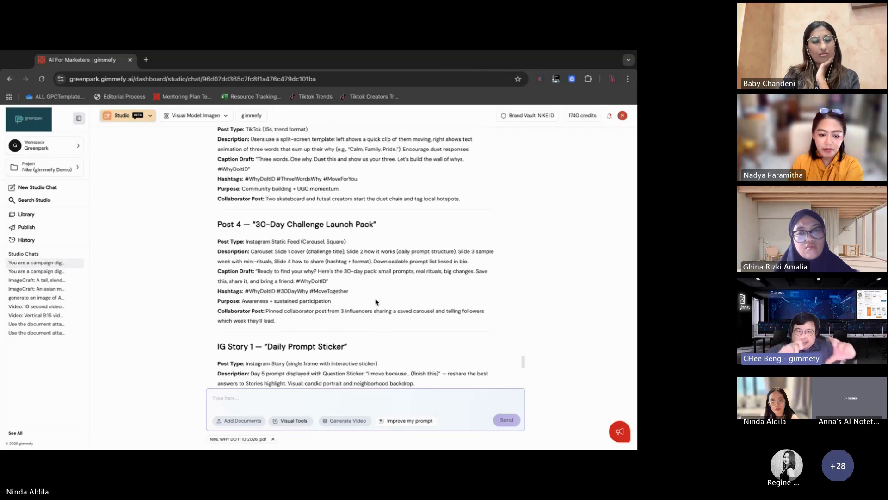
scroll(375, 301, "up", 3)
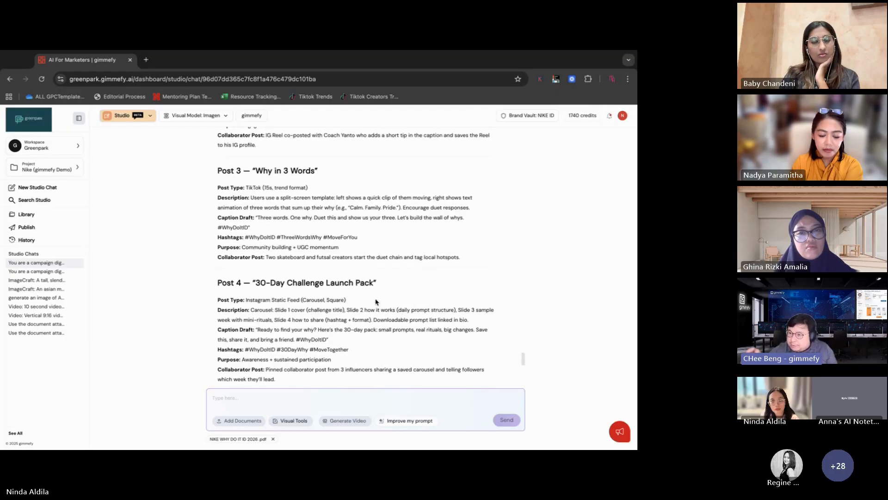
scroll(376, 301, "up", 5)
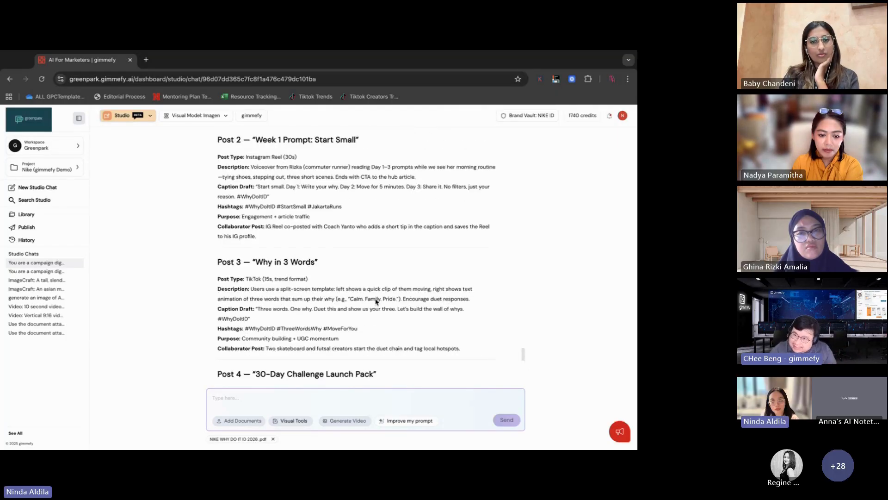
scroll(376, 302, "up", 3)
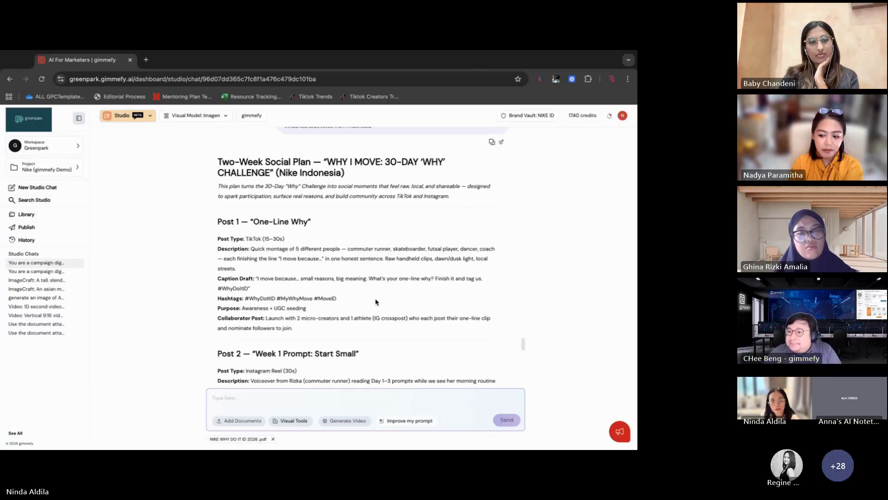
Skim the two-week plan again from Post 1 down to "Next steps on gimmefy"
scroll(376, 302, "down", 1)
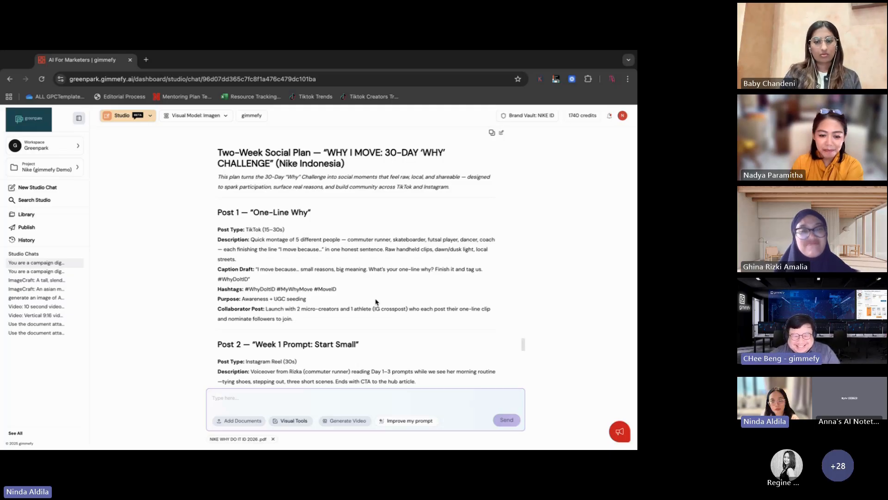
scroll(376, 302, "down", 3)
scroll(365, 312, "down", 3)
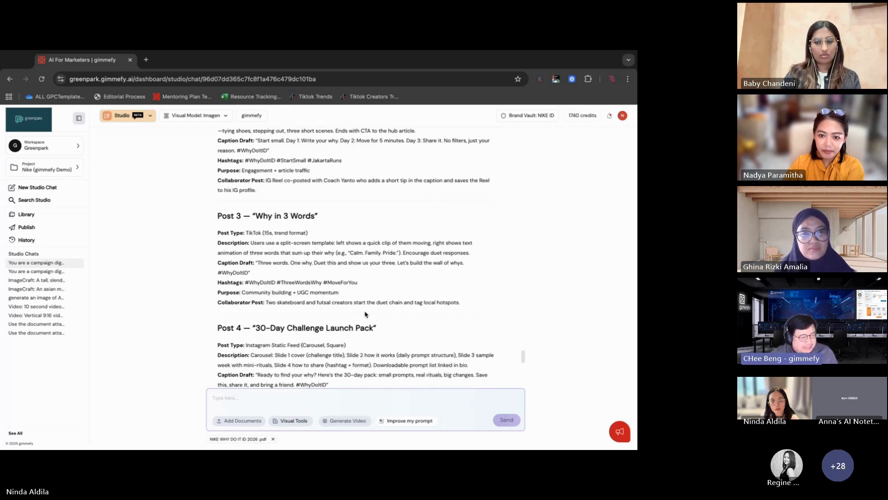
scroll(365, 315, "down", 15)
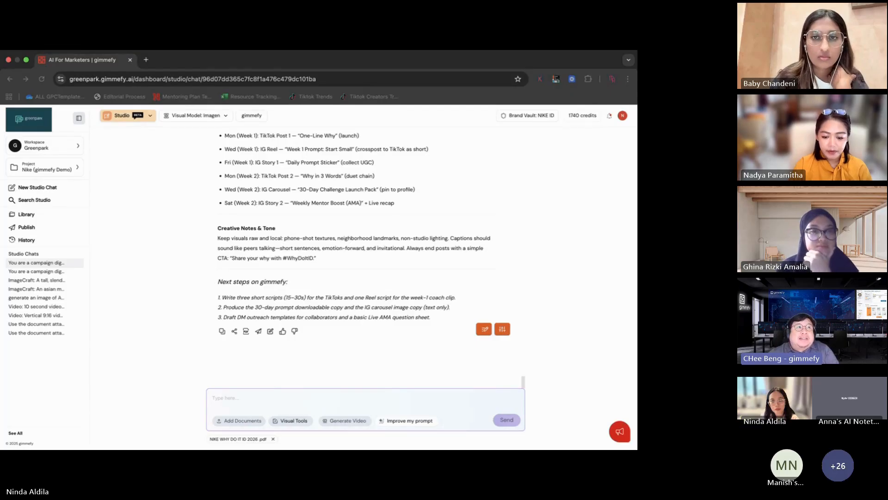
Reposition the browser window showing the social plan chat and maximize it
left_click(359, 92)
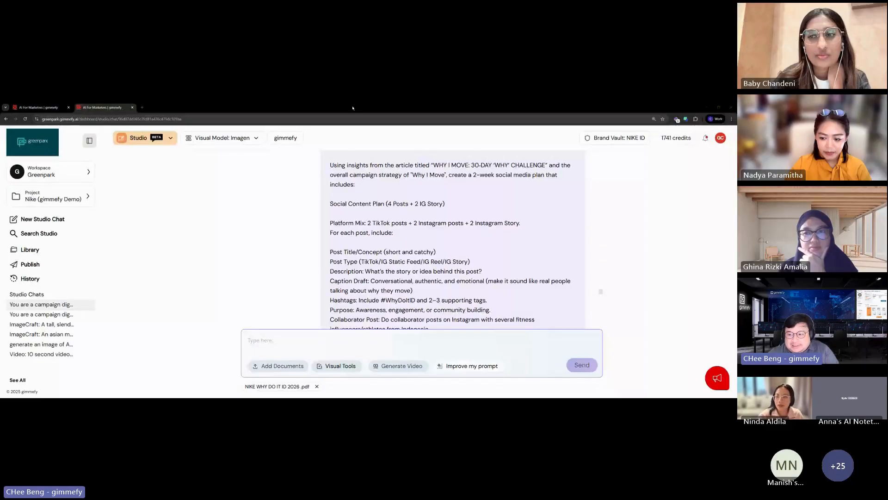
left_click_drag(357, 104, 401, 19)
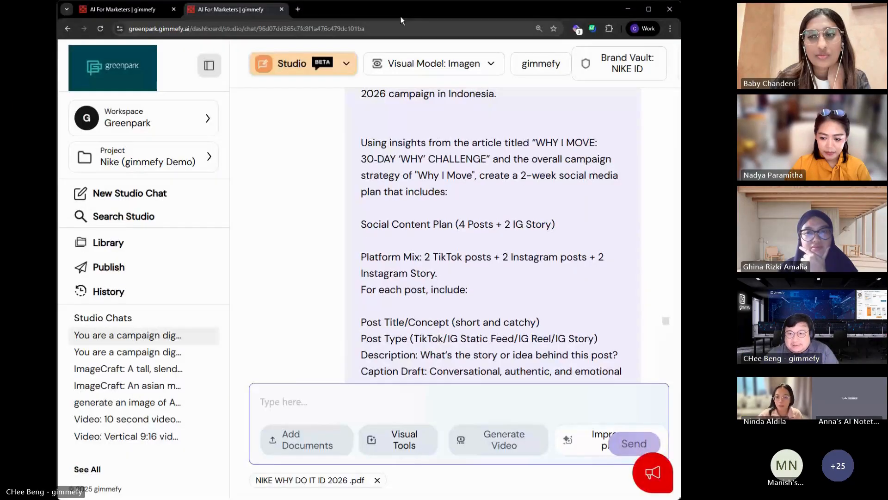
left_click(656, 13)
Look through the two-week social plan again, comparing the IG Stories with Posts 2, 3 and 4
scroll(370, 247, "down", 5)
scroll(371, 247, "down", 10)
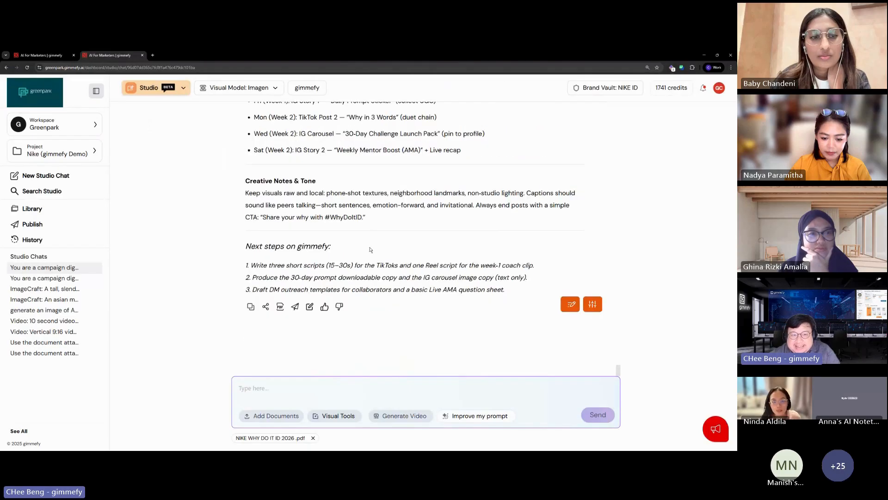
scroll(387, 280, "up", 6)
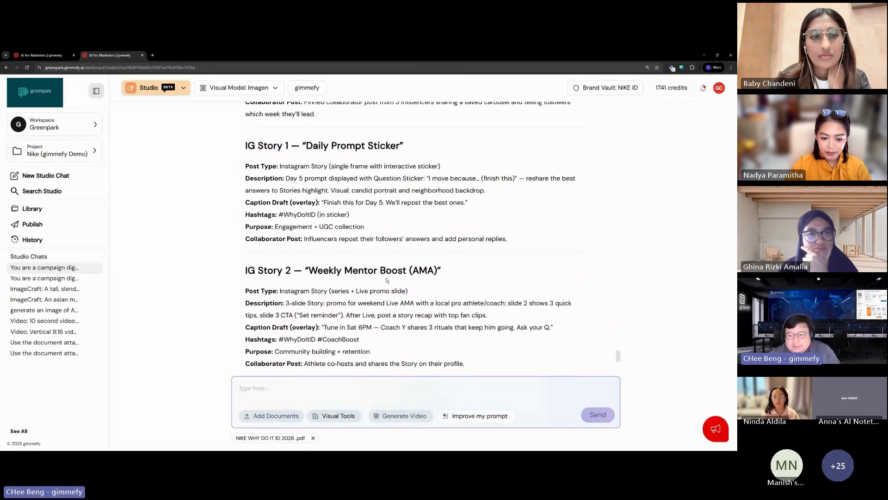
scroll(386, 254, "up", 3)
scroll(386, 254, "up", 8)
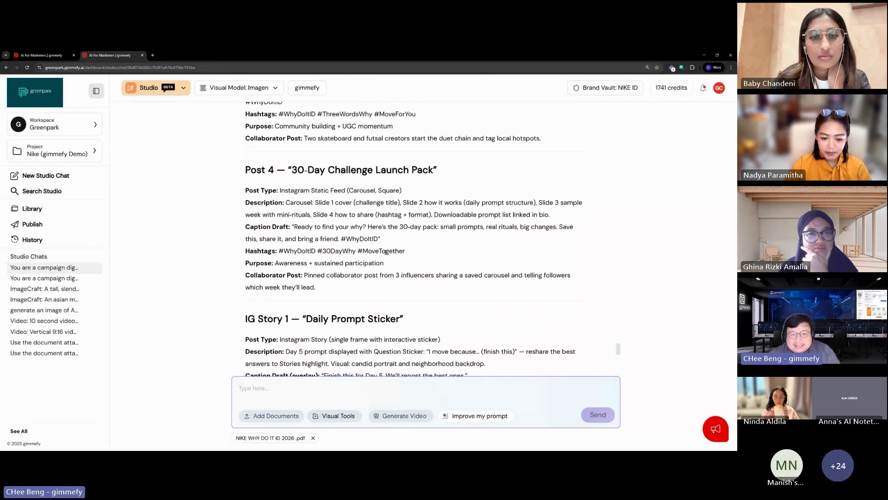
scroll(386, 254, "up", 2)
scroll(386, 251, "down", 4)
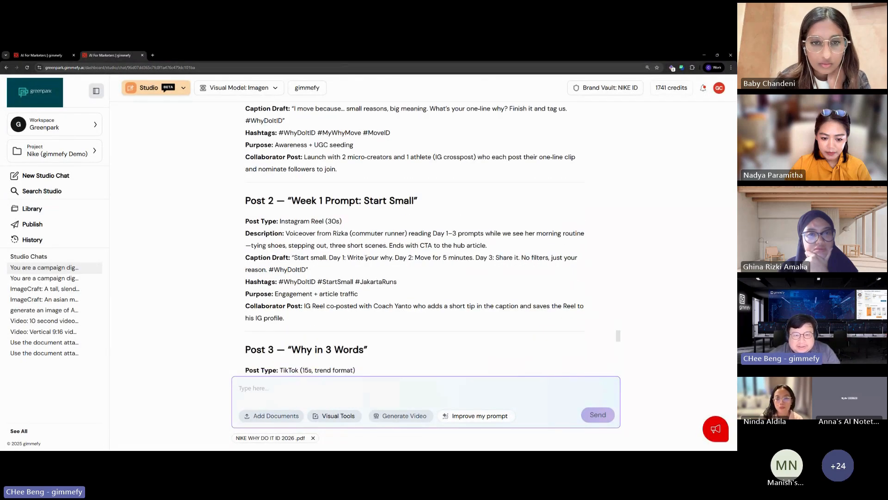
scroll(313, 188, "up", 1)
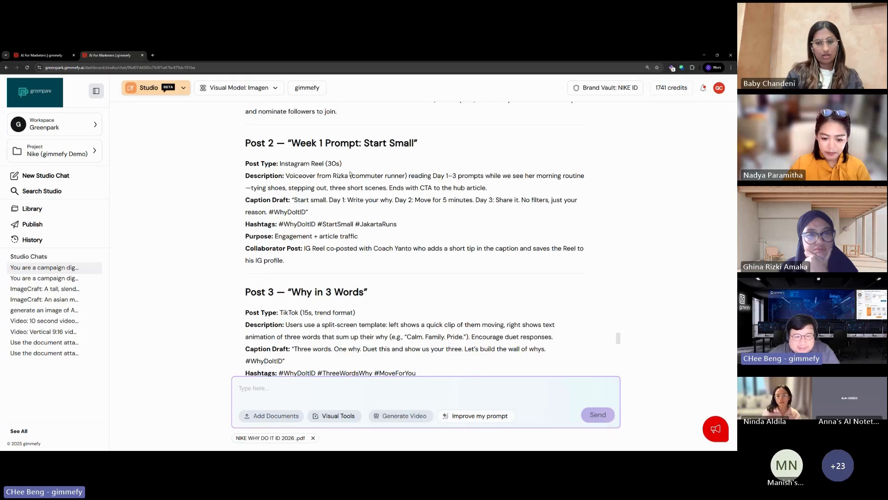
scroll(340, 213, "down", 3)
scroll(340, 213, "down", 5)
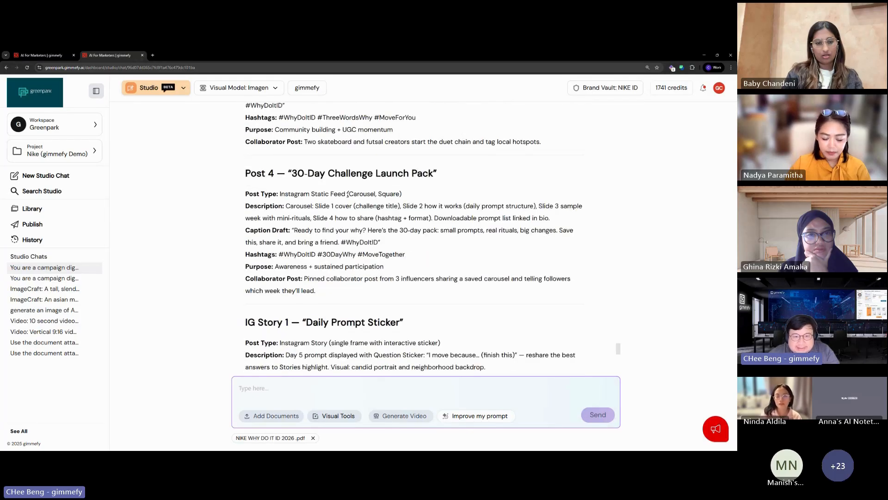
Start a chat prompt reading "for Post 4, Please give me a detailed description of the post visual"
left_click(344, 387)
type("Post 4,")
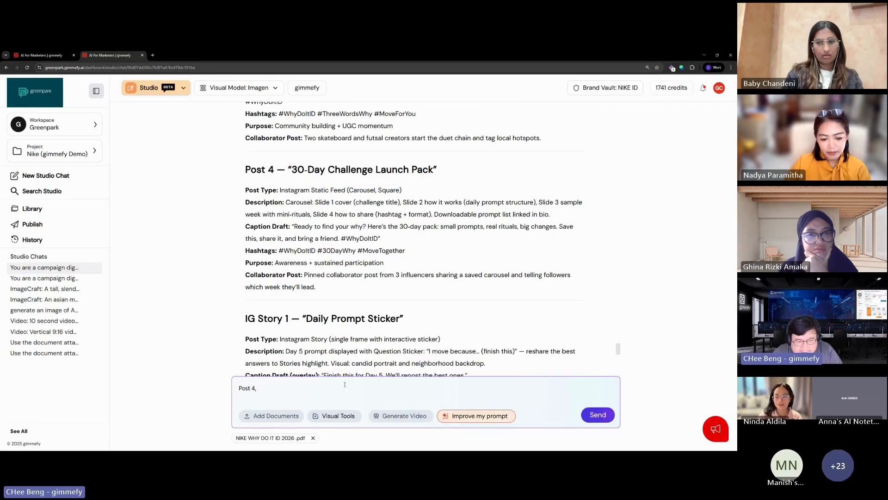
key("Left")
key("Left")
type("for Post 4, Please give me a detailed ")
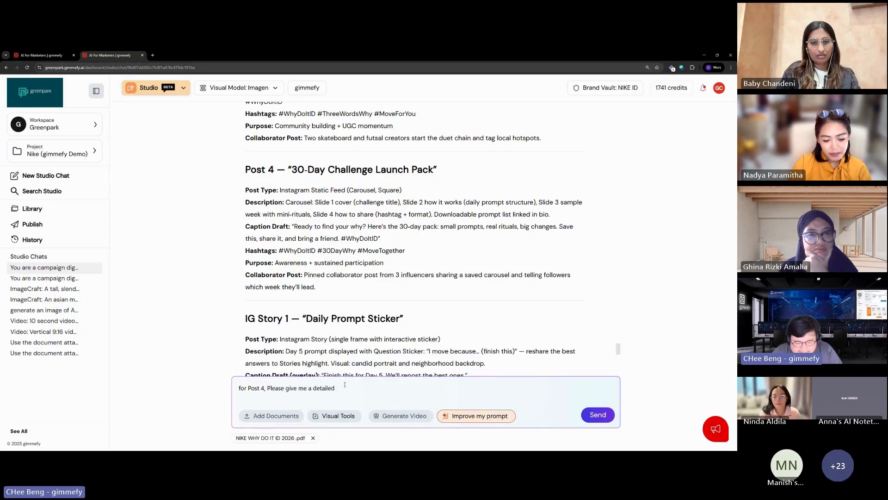
type("description of the post visual")
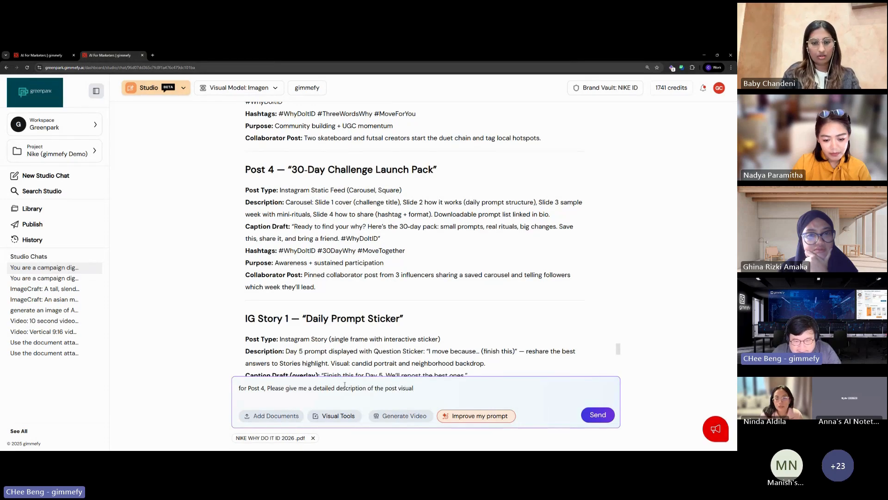
Extend the prompt with ", with specifics for the subject, location, background, setting, lighting, mood, etc. that will enable me to generate the image" and send it
type(", with speci")
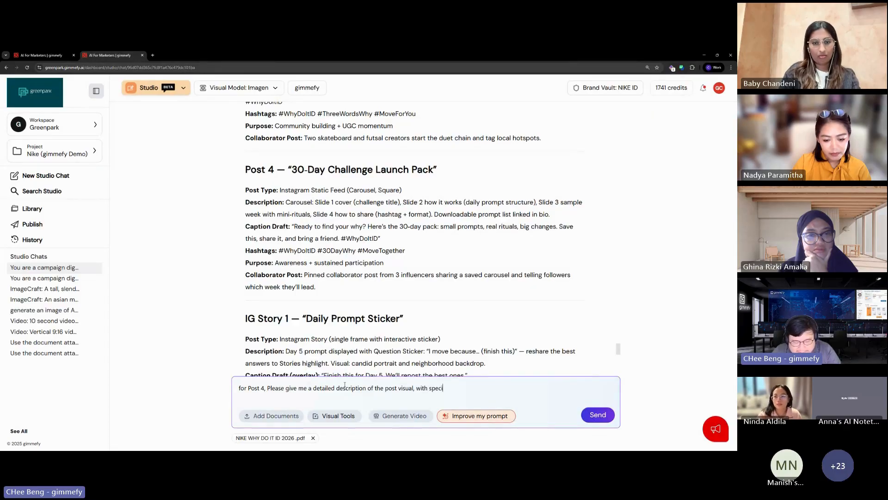
type("fics for the subject")
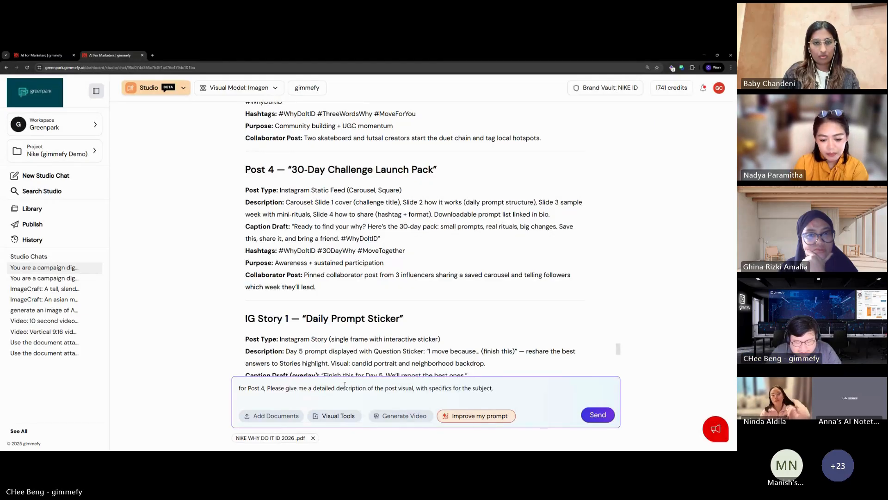
type(", location, background, settin")
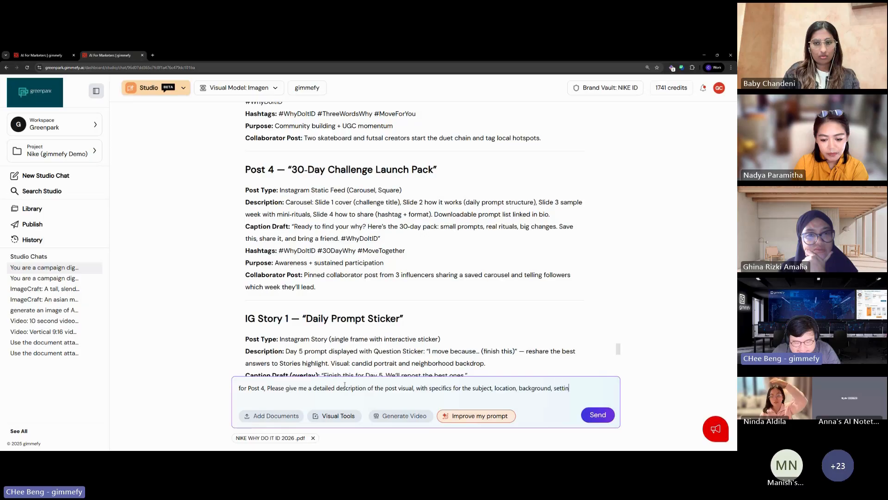
type("g, lighting, mood, etc")
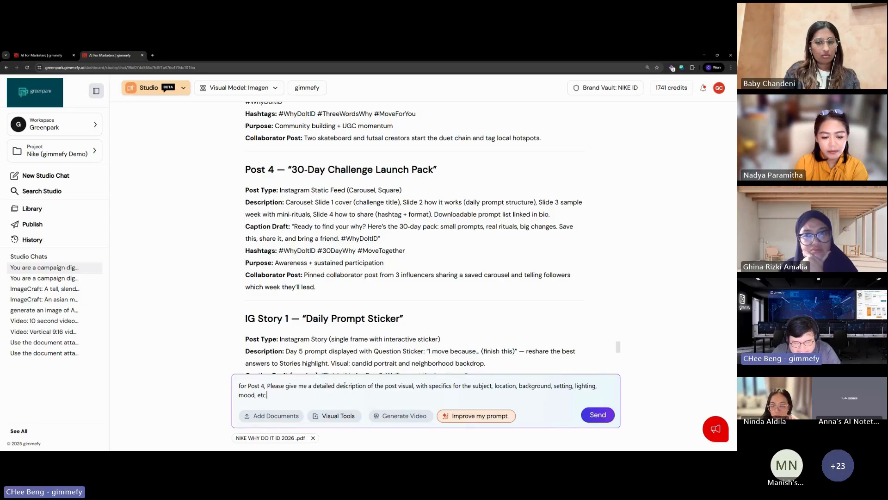
type(". that will enable me to ")
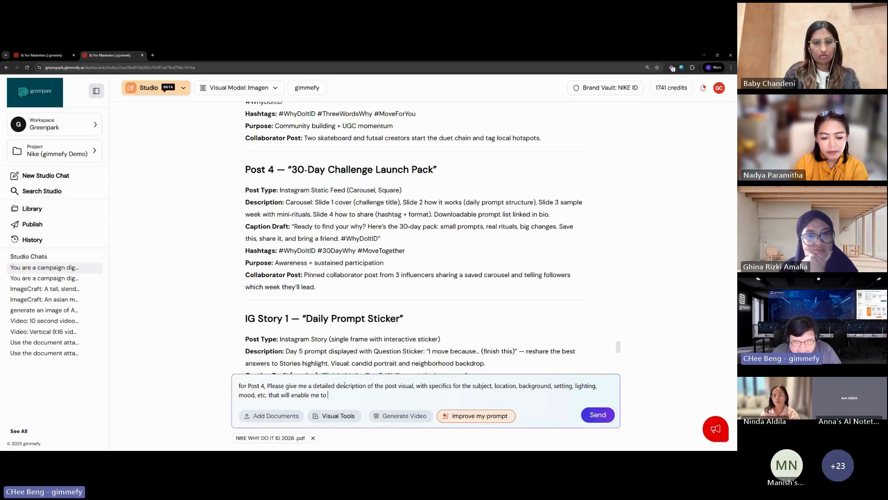
type("generate the image")
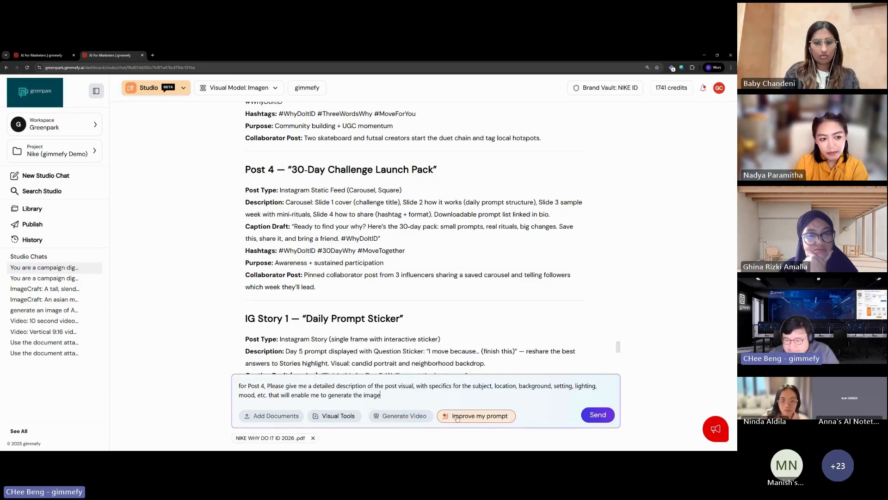
left_click(592, 416)
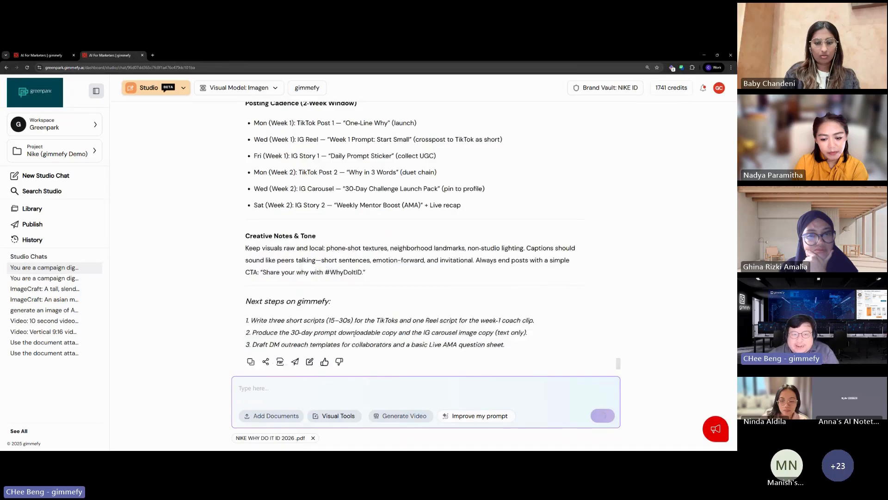
Reread Post 4, "30-Day Challenge Launch Pack", in the social plan, focusing on its carousel description
scroll(379, 331, "up", 5)
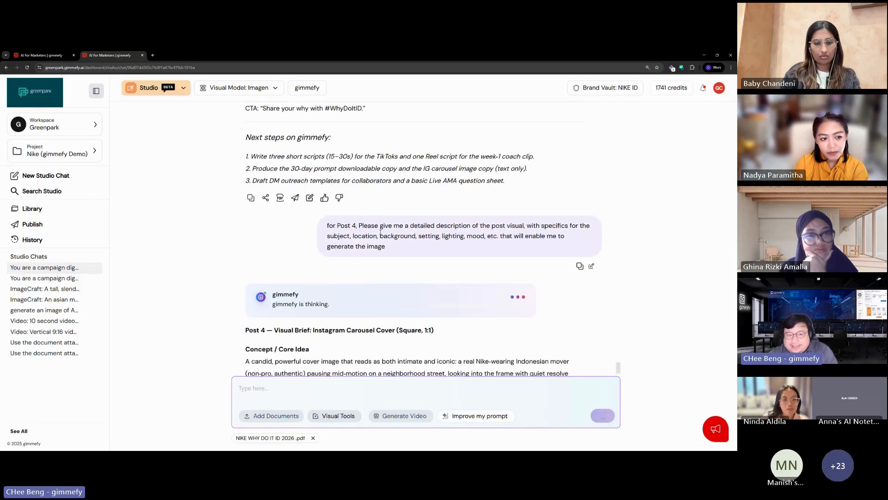
scroll(382, 235, "up", 4)
scroll(381, 235, "up", 10)
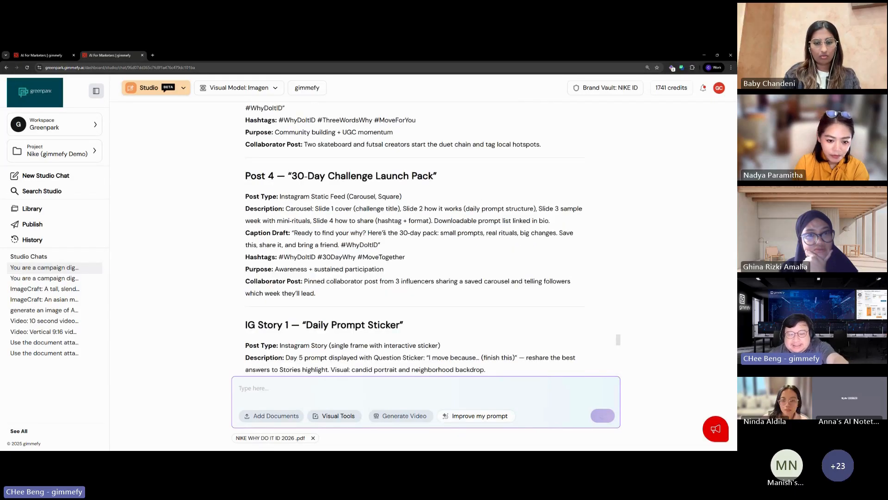
left_click_drag(247, 183, 361, 295)
left_click(333, 231)
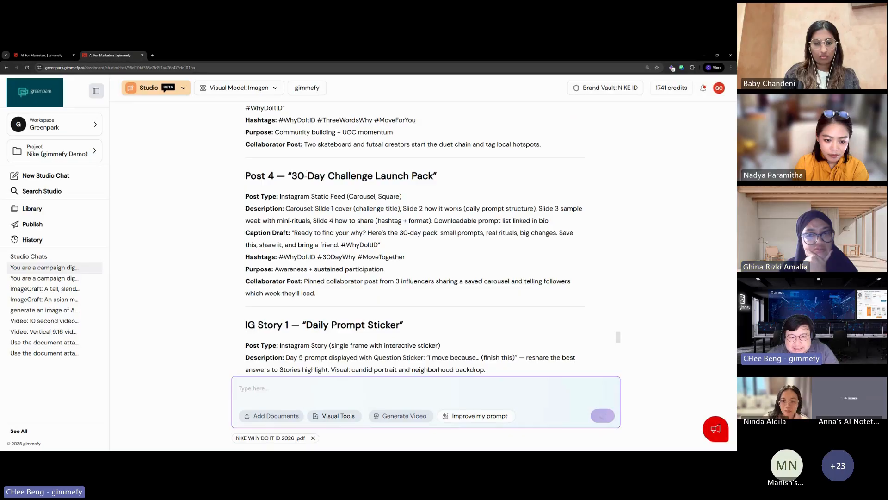
left_click_drag(285, 208, 547, 221)
left_click(347, 221)
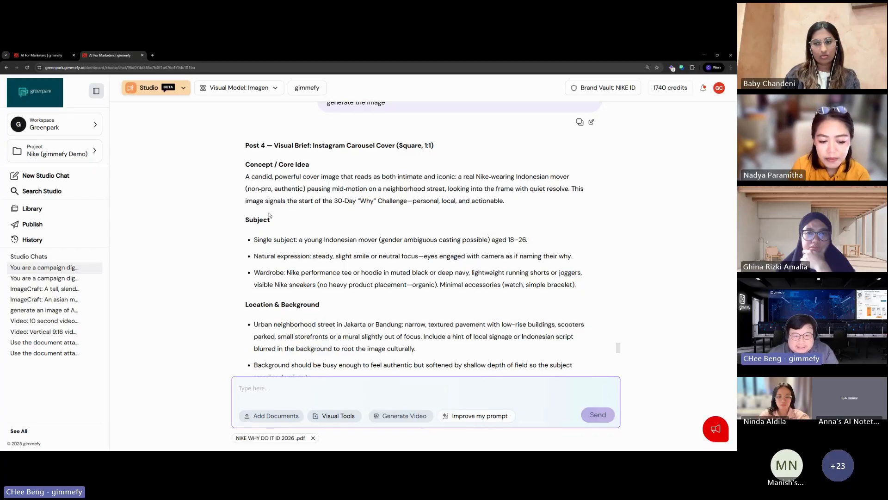
scroll(428, 230, "up", 15)
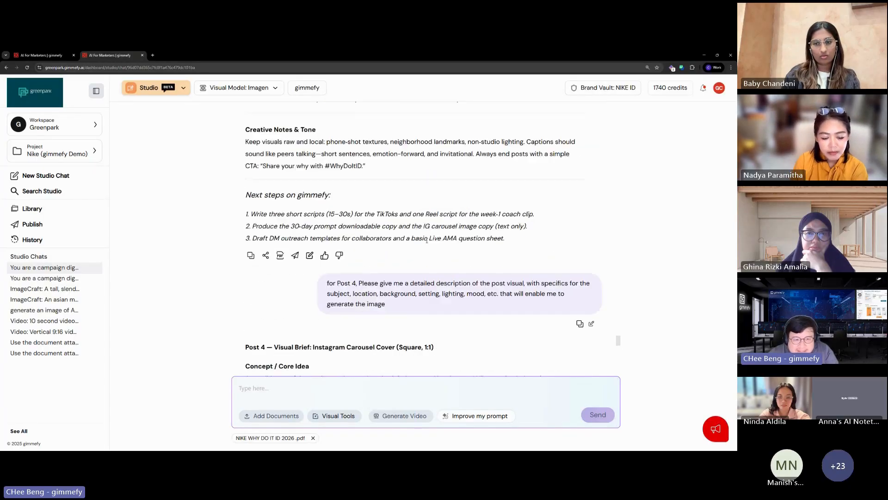
scroll(428, 243, "up", 5)
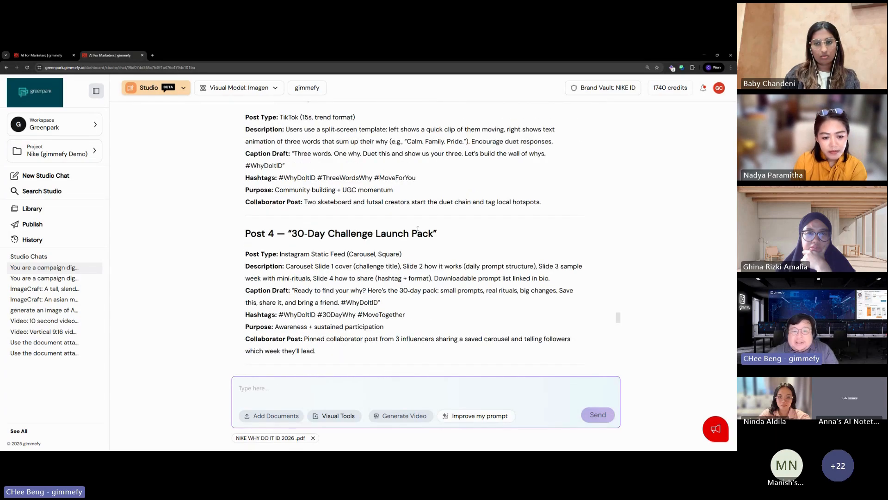
Read the Post 4 visual brief from its core idea through the suggested shot list and next steps
scroll(418, 228, "down", 10)
scroll(420, 229, "down", 6)
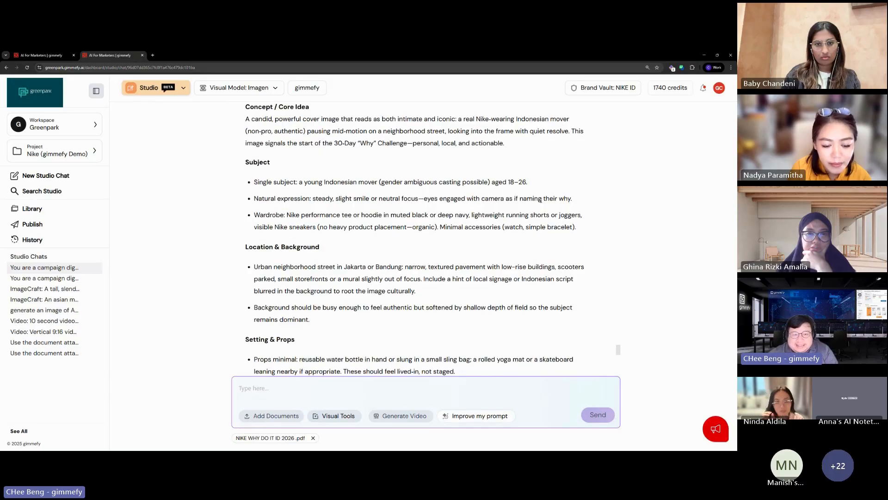
scroll(412, 213, "down", 1)
scroll(323, 276, "down", 3)
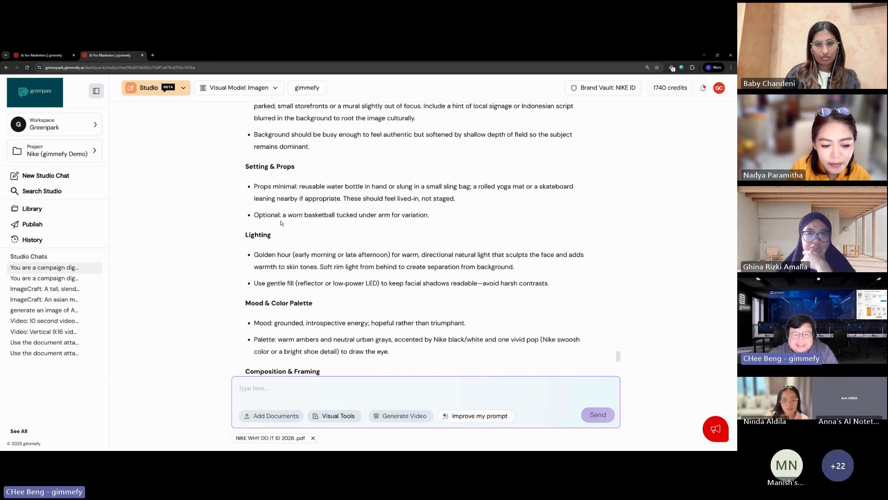
scroll(324, 276, "down", 3)
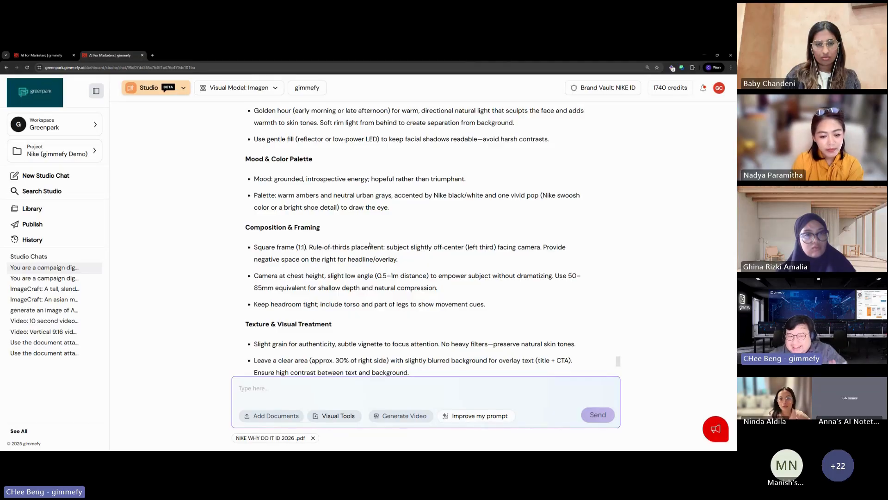
scroll(370, 246, "down", 1)
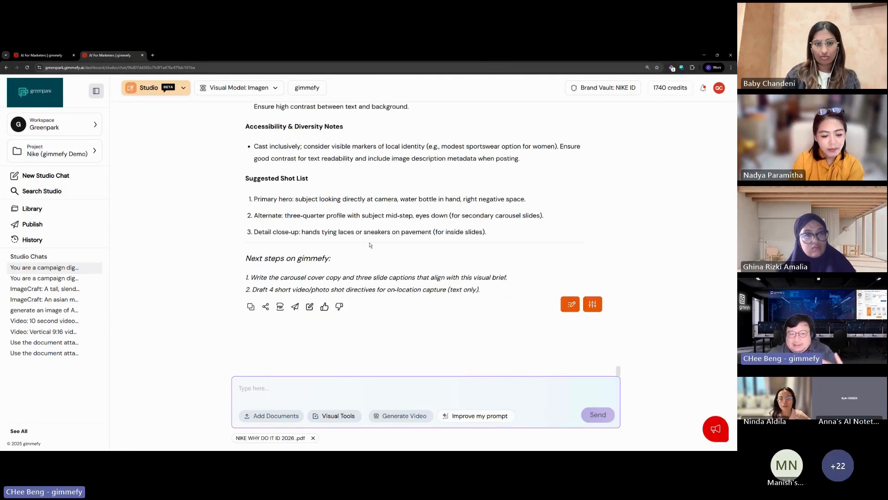
Draft the follow-up prompt "Help me consolidate that information into a a prompt that I can use for AI image generation."
left_click(314, 386)
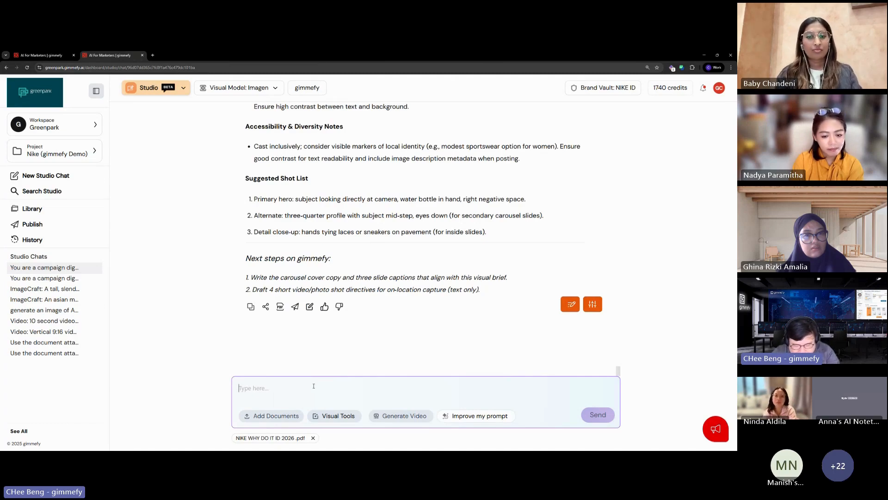
type("He")
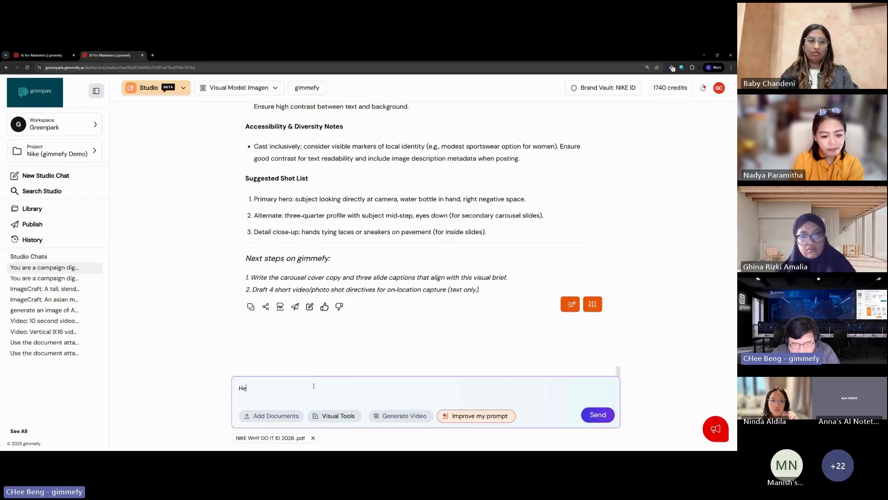
type("lp me c")
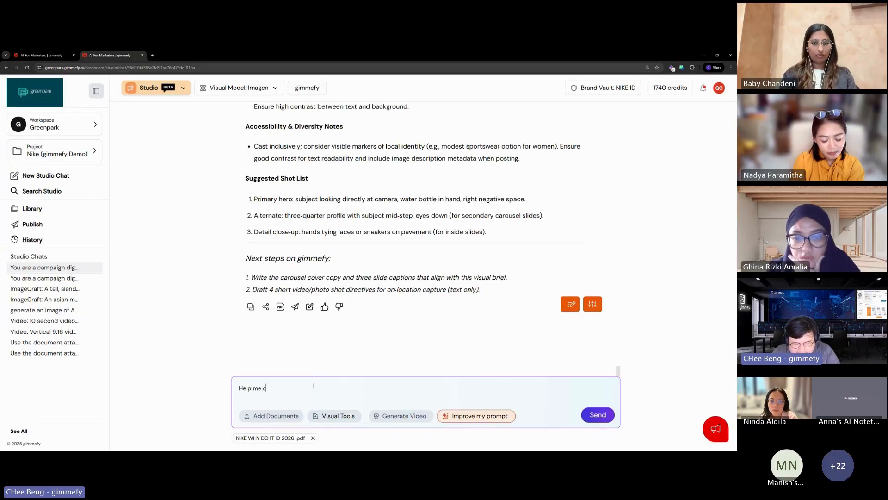
type("onsolidate that infor")
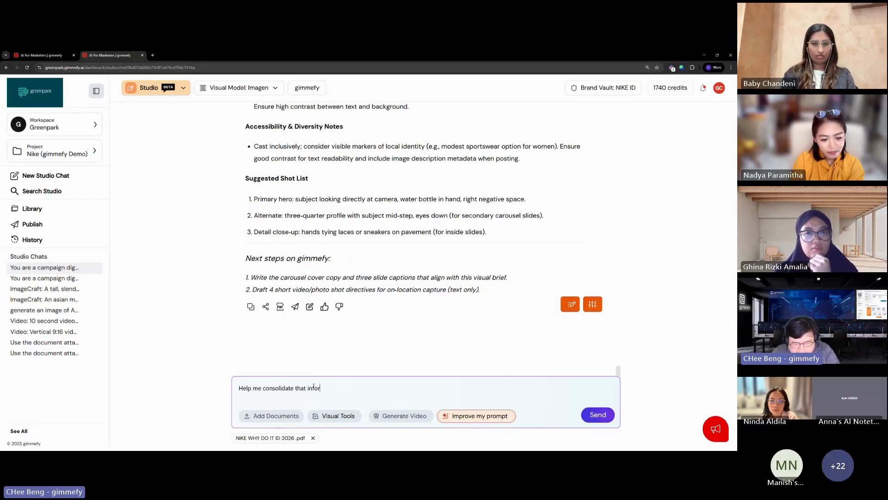
type("mation into a a ")
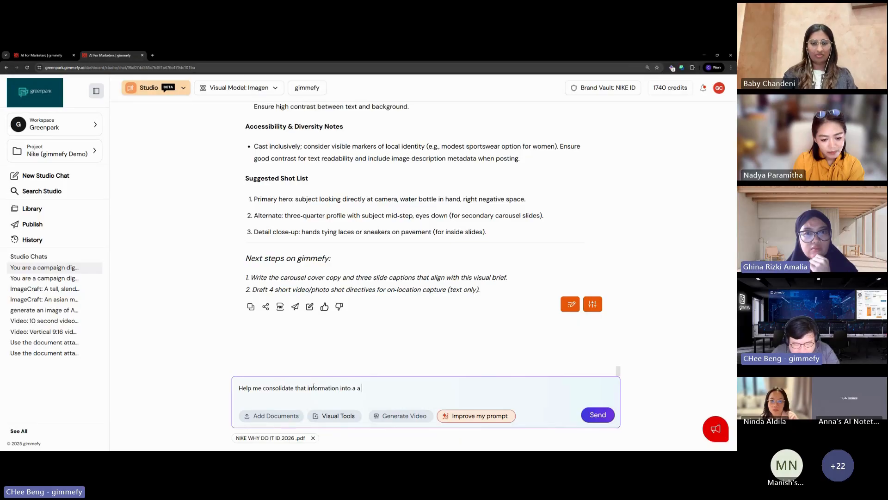
type("prompt that I can use for AI image generation")
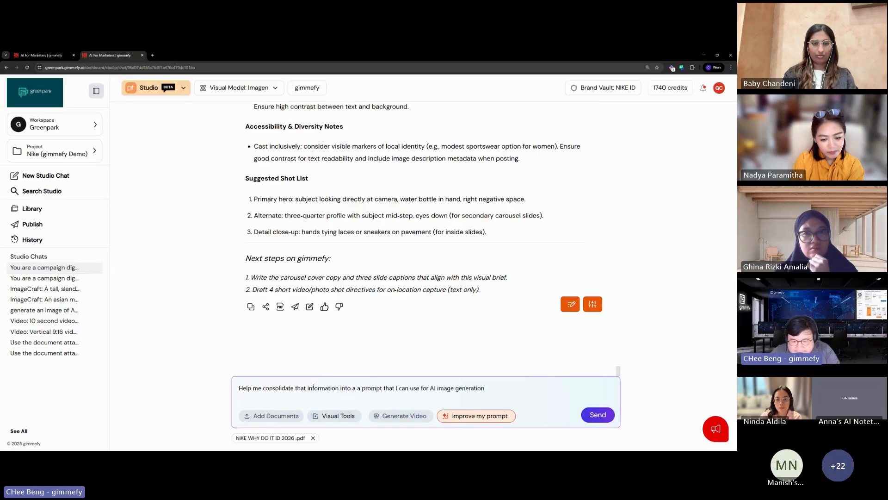
type(".")
key("shift+Return")
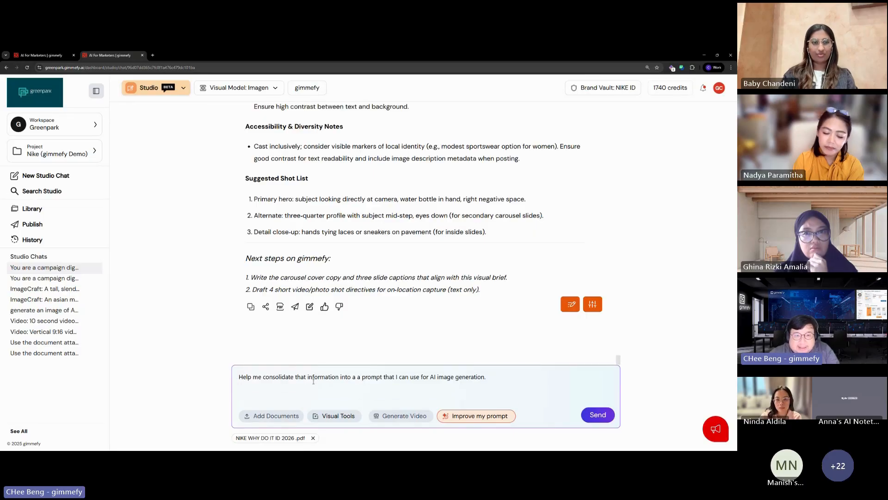
Check the Post 4 visual brief once more and send the request to consolidate it into an AI image-generation prompt
scroll(344, 273, "up", 15)
scroll(344, 273, "up", 5)
scroll(334, 264, "down", 3)
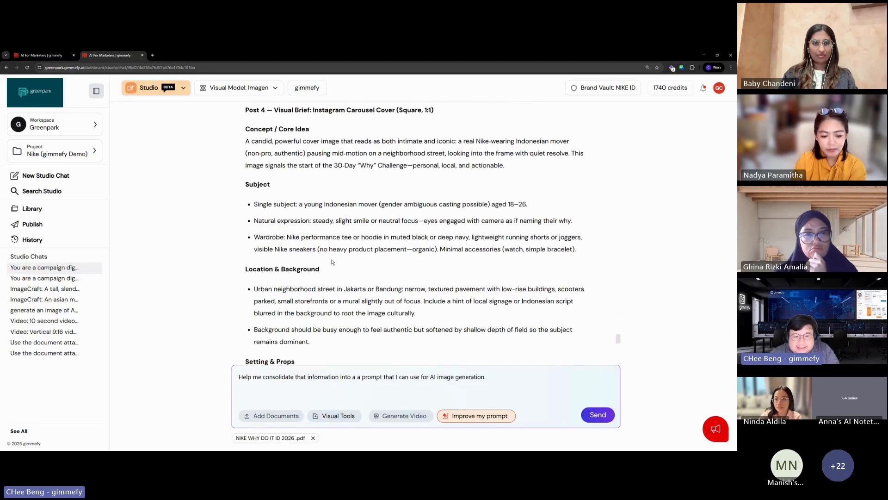
scroll(305, 246, "down", 2)
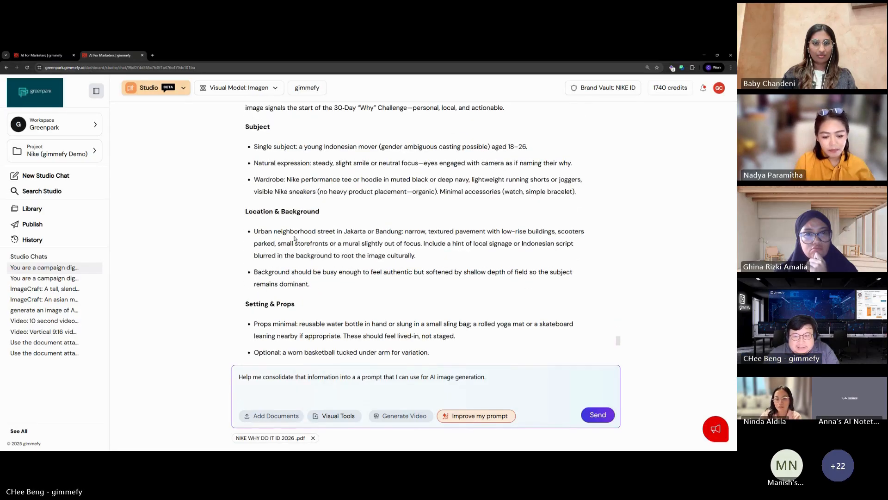
key("shift+Return")
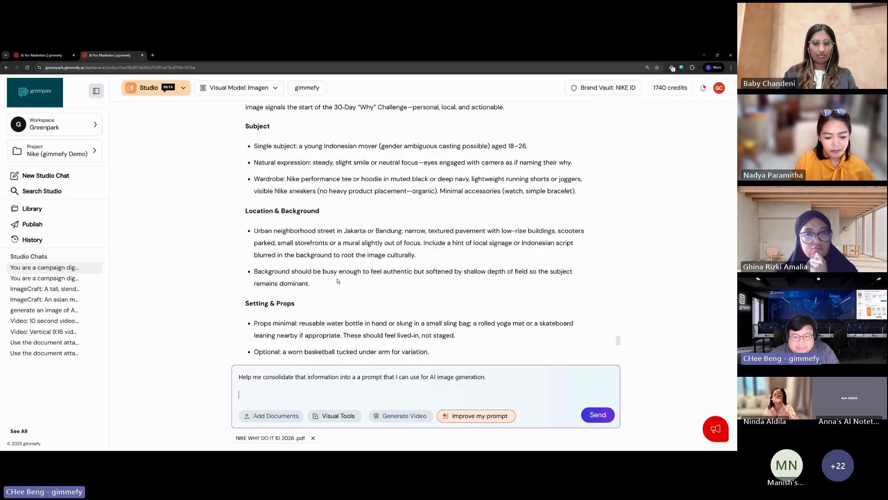
scroll(337, 280, "down", 10)
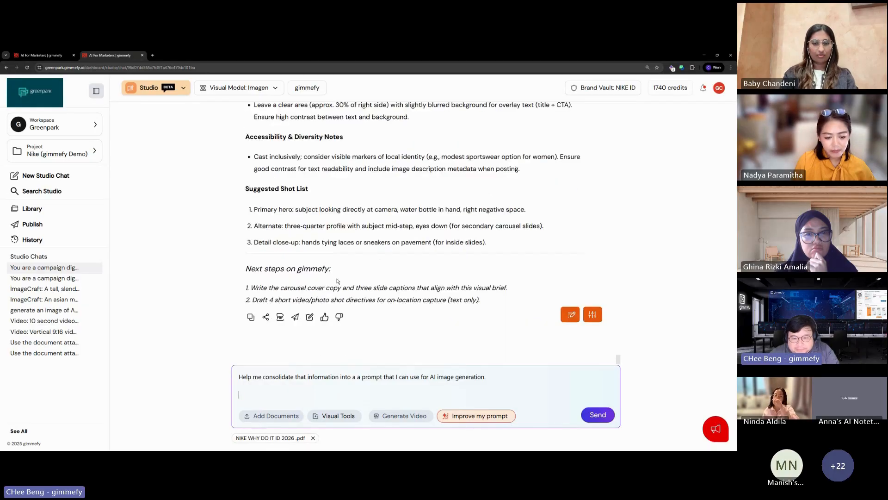
left_click(599, 416)
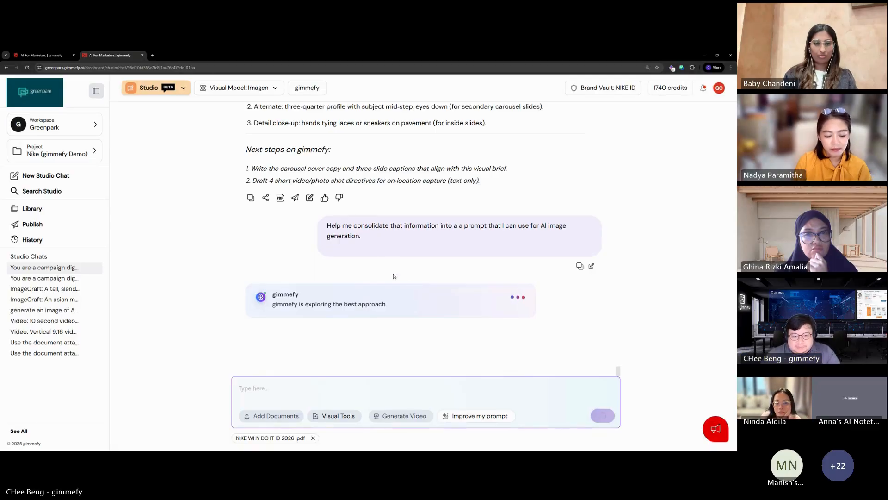
View the available visual models and read the consolidated Instagram carousel cover prompt through its negative prompts
left_click(269, 90)
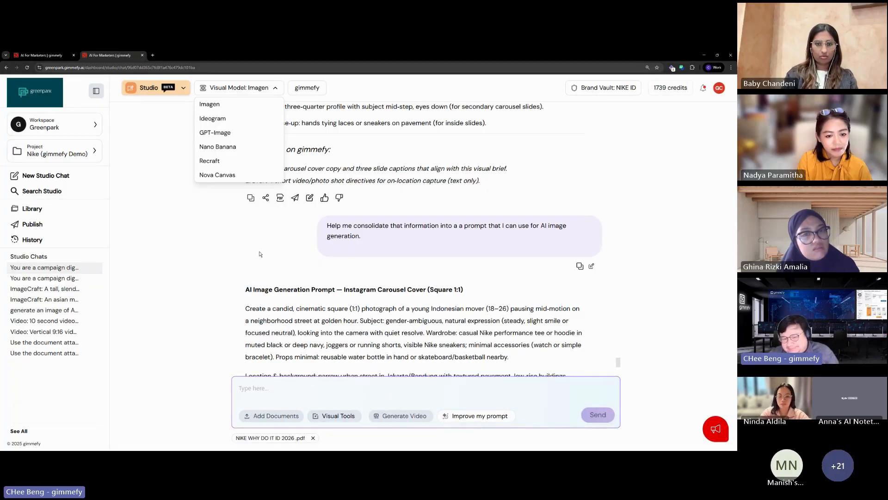
scroll(260, 254, "down", 3)
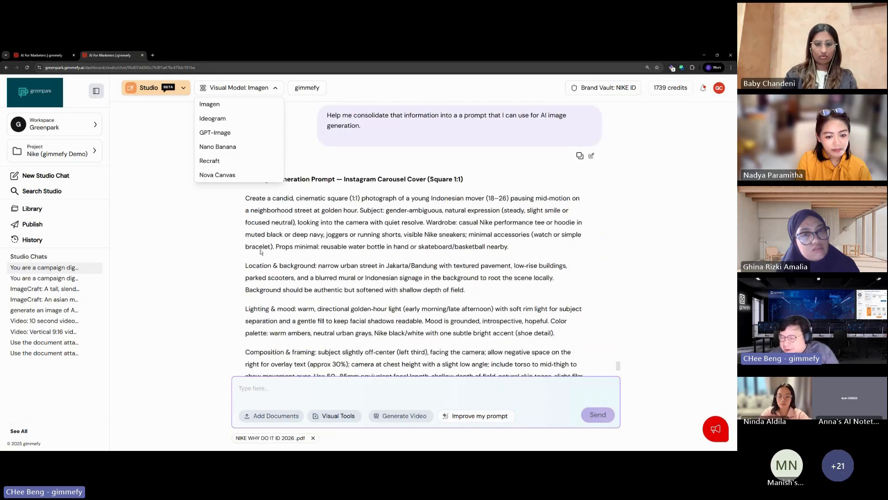
scroll(287, 239, "down", 1)
scroll(313, 226, "up", 1)
left_click(288, 138)
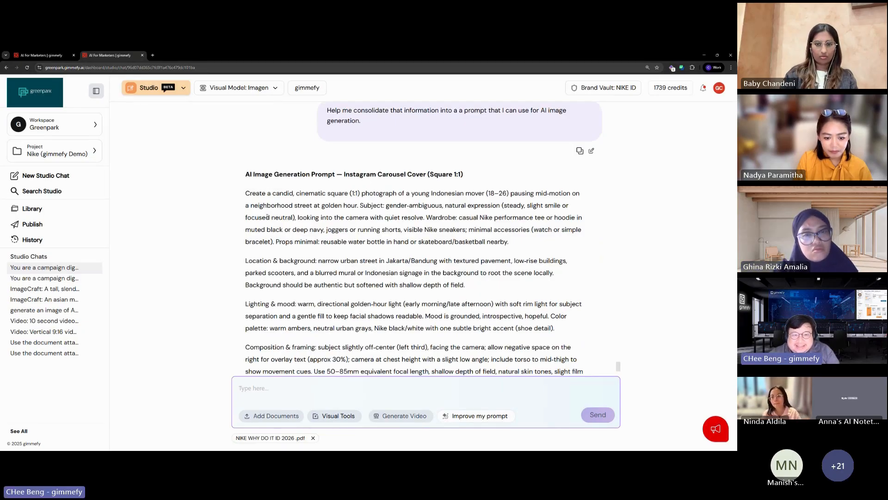
scroll(268, 216, "down", 2)
scroll(383, 222, "down", 1)
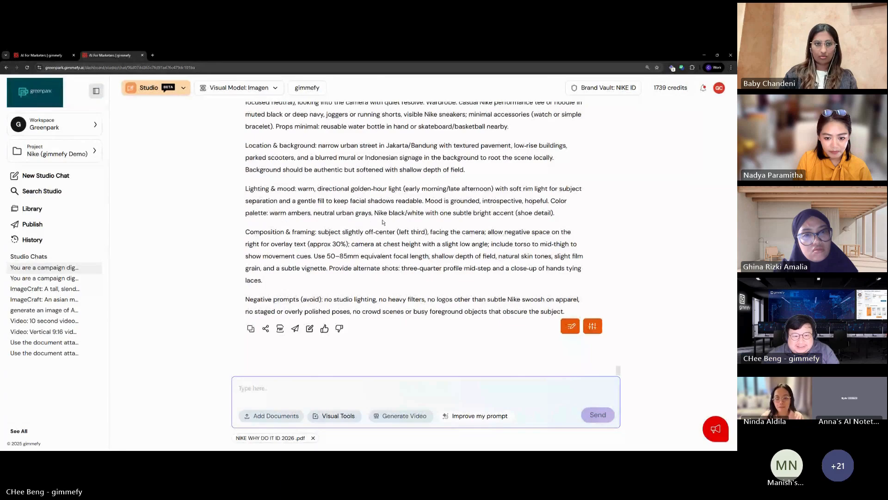
scroll(331, 207, "up", 3)
scroll(314, 199, "down", 3)
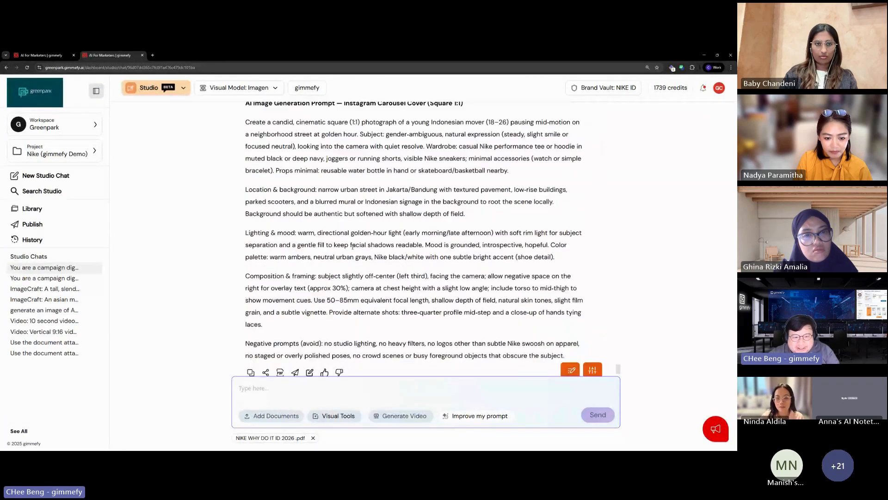
Select Imagen as the visual model for the image generation
scroll(428, 304, "up", 3)
left_click(239, 87)
left_click(226, 103)
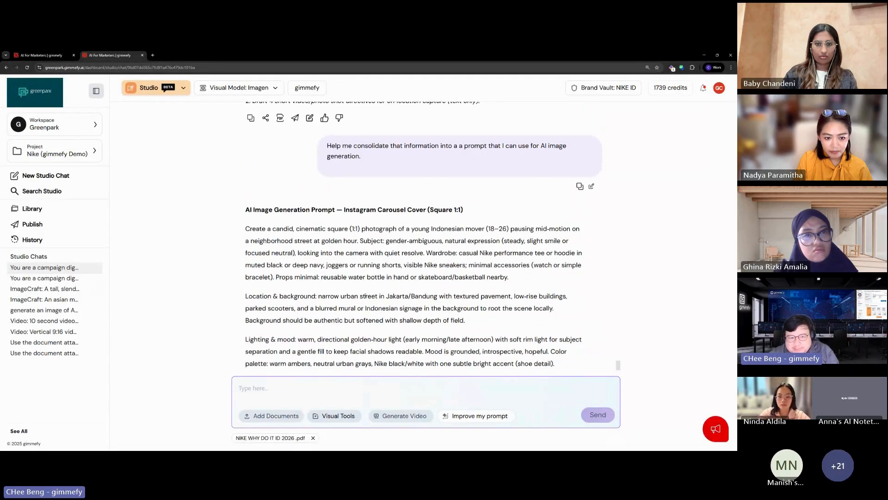
Send the prompt "Generate an instagram image (1:1 Ratio) based on the prompt above"
scroll(346, 355, "down", 3)
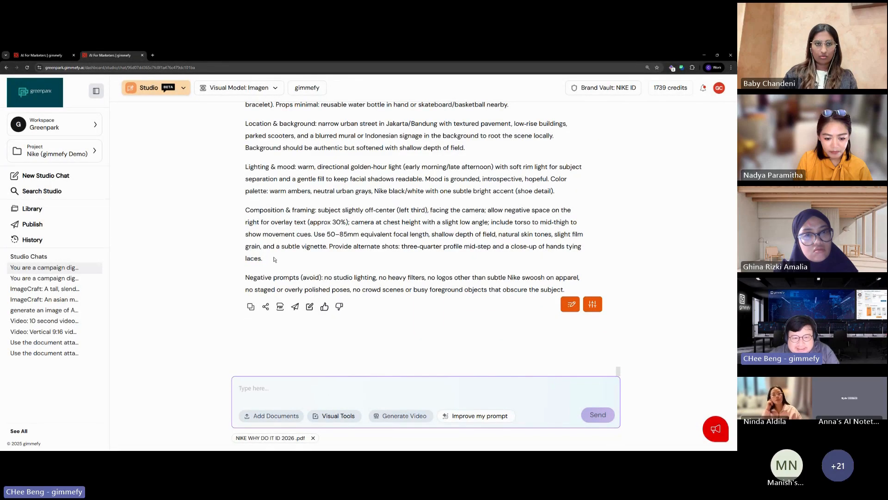
left_click(293, 388)
type("G")
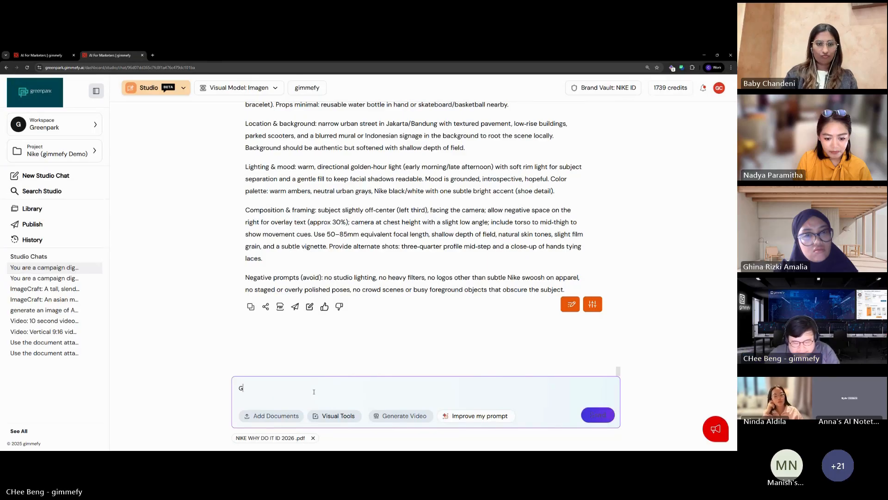
type("enerate")
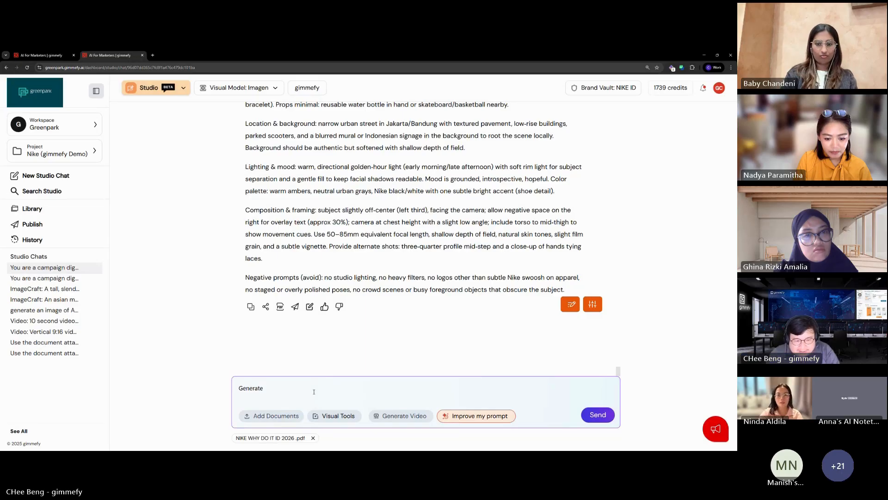
type(" an int")
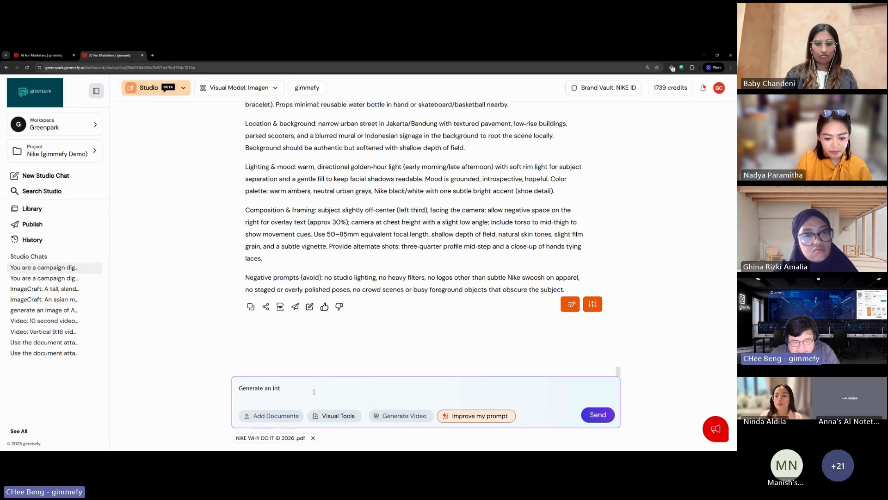
key("BackSpace")
type("stagram")
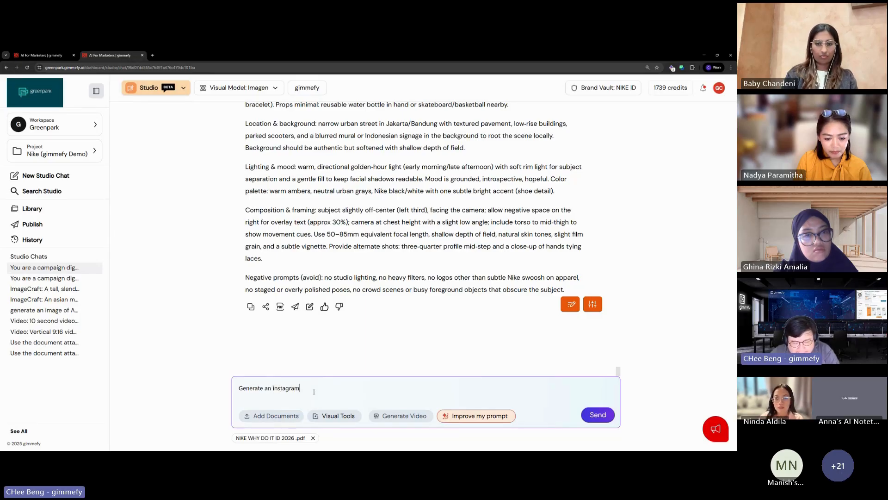
type(" image (1")
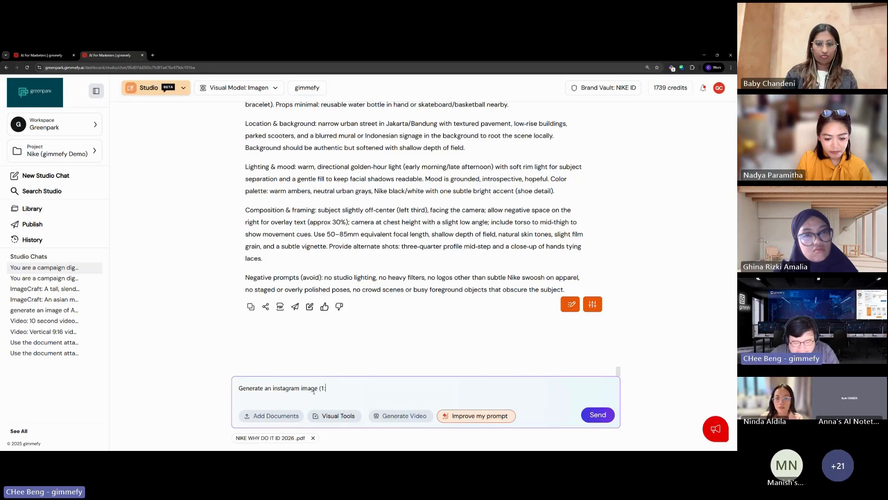
type(":1) Ra")
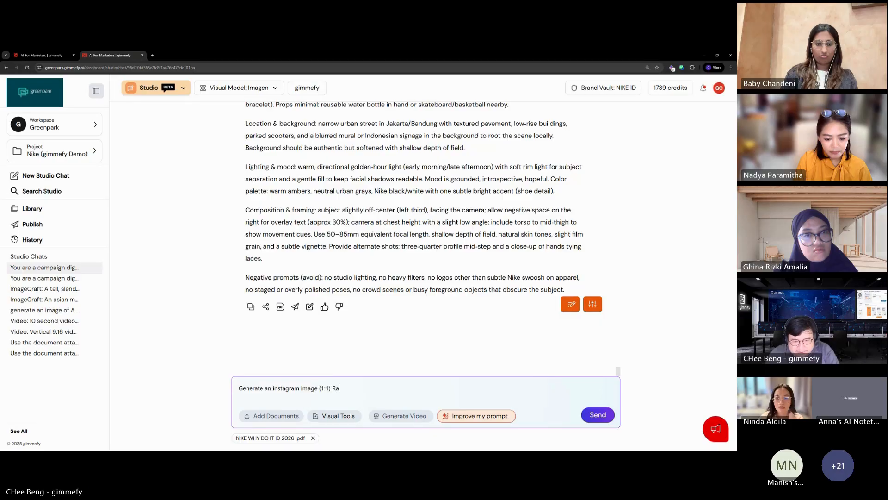
key("BackSpace")
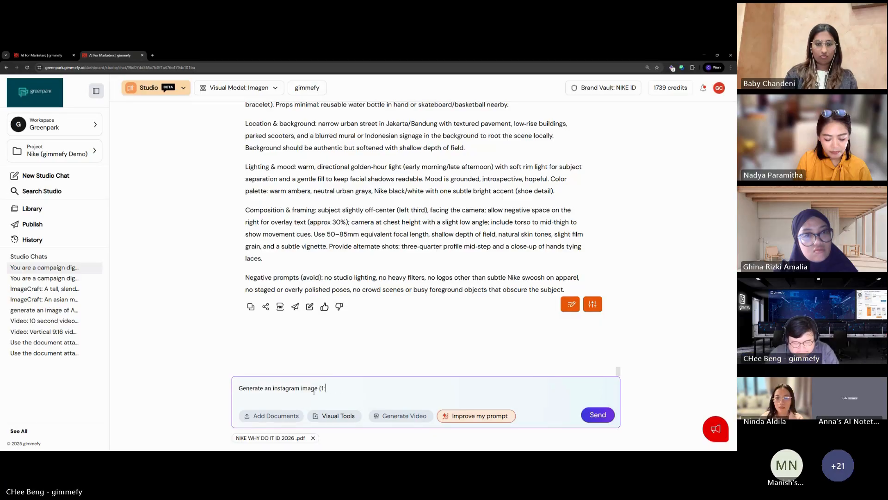
type("1 Ratio) based")
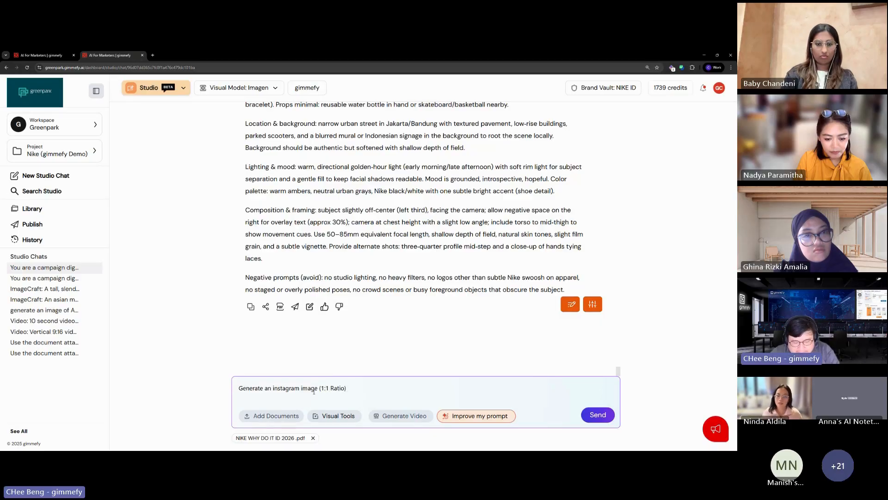
type(" on the")
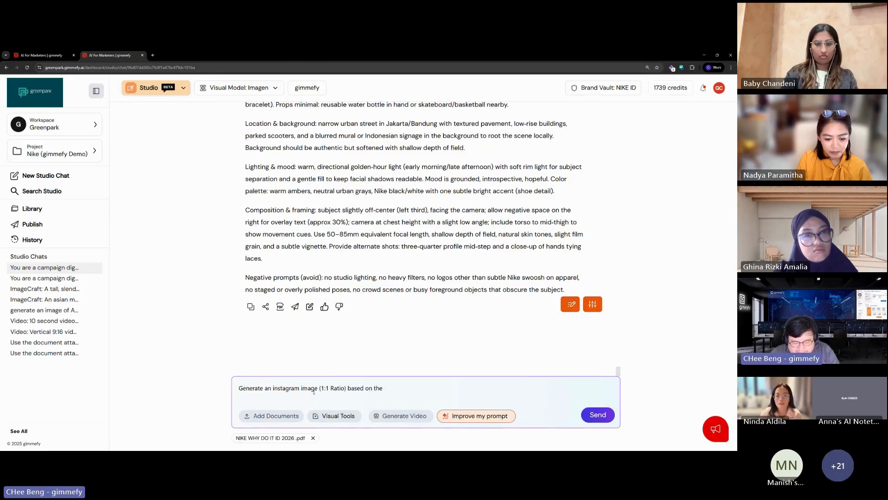
type(" prompt above")
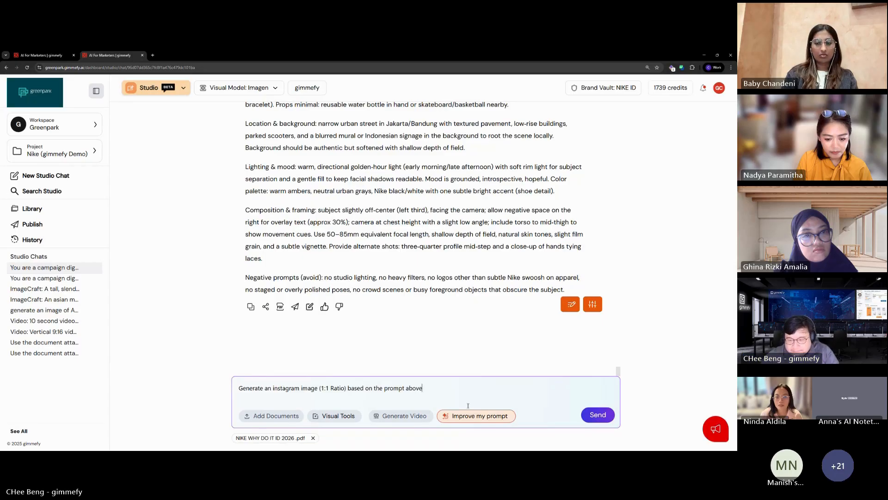
key("Return")
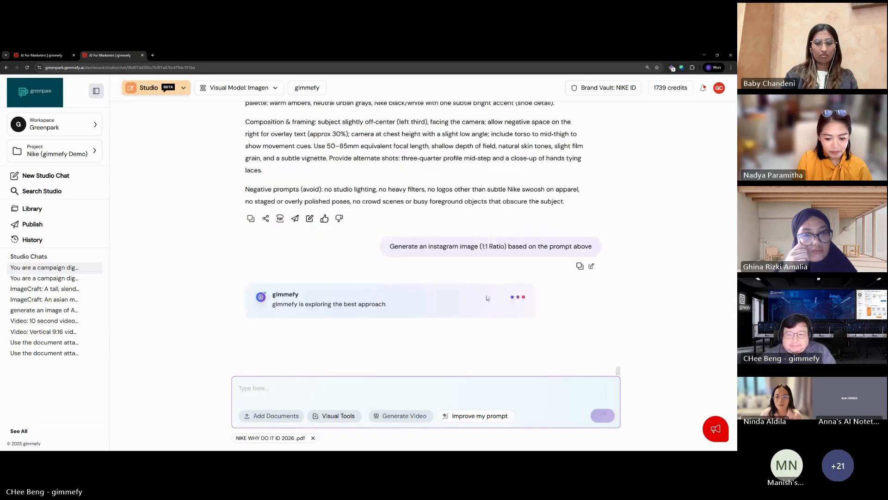
Trace the image prompt back to the social plan and highlight the whole Post 4 "30-Day Challenge Launch Pack" entry
scroll(338, 238, "up", 5)
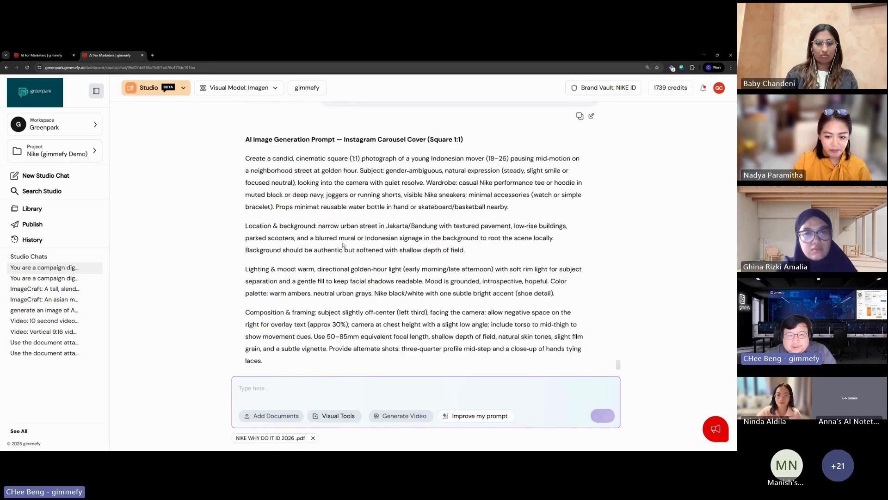
scroll(338, 238, "up", 3)
scroll(336, 238, "down", 15)
scroll(335, 239, "up", 10)
scroll(334, 239, "down", 1)
scroll(334, 239, "down", 5)
scroll(333, 239, "up", 15)
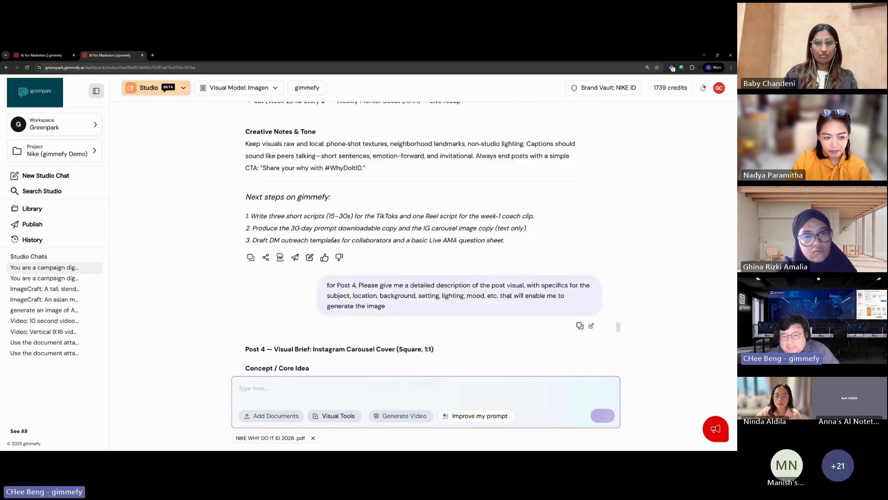
scroll(333, 239, "up", 12)
scroll(333, 239, "down", 3)
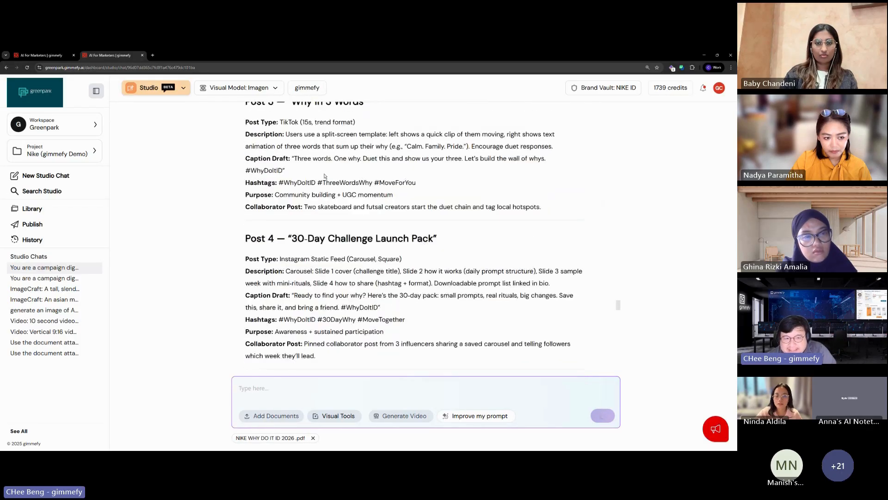
left_click_drag(246, 123, 523, 238)
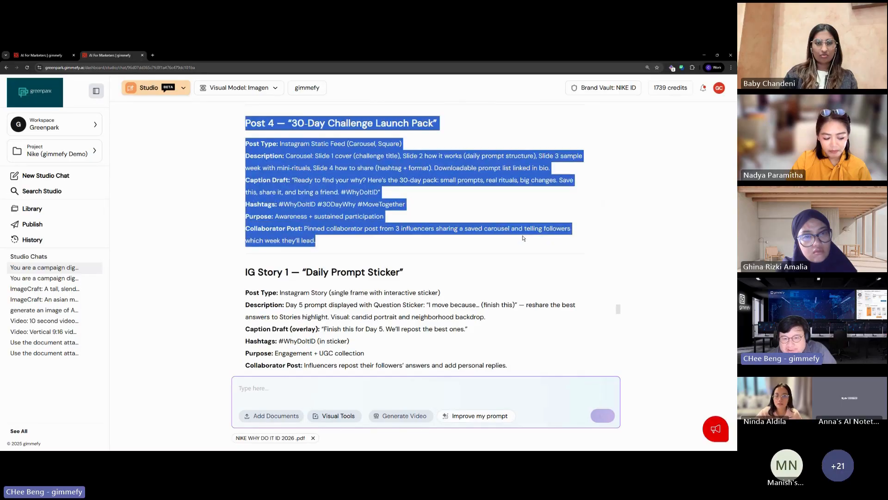
Review the Post 4 visual brief's core idea, subject, and location and background sections
scroll(396, 209, "down", 15)
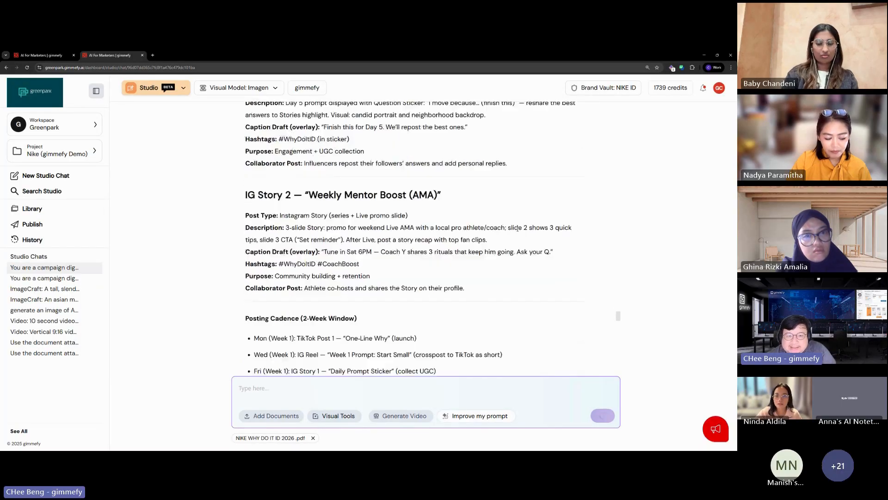
scroll(324, 222, "down", 2)
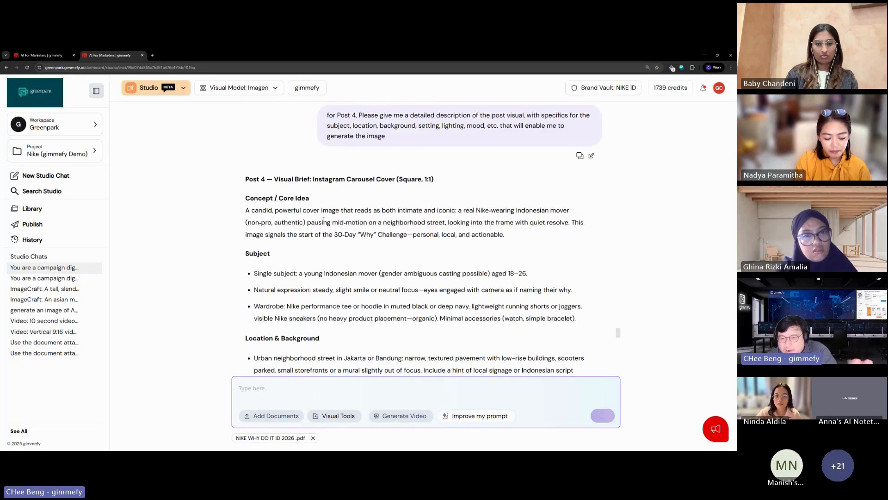
scroll(296, 208, "down", 1)
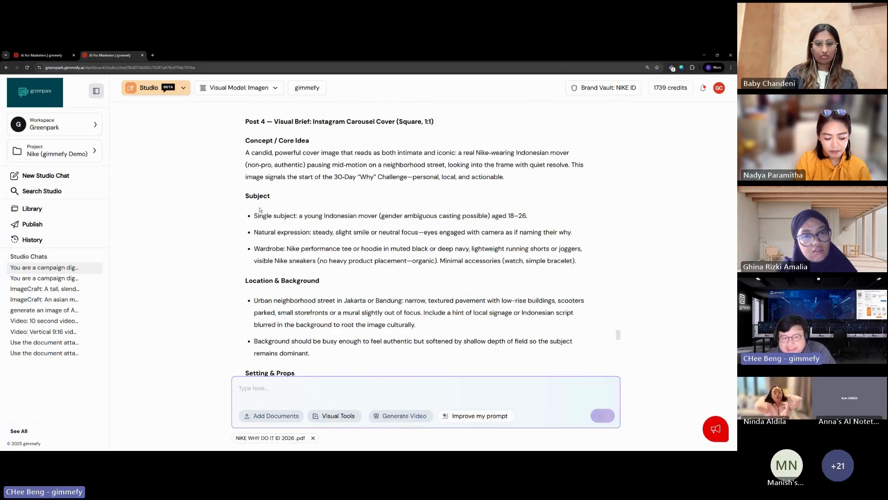
scroll(267, 197, "down", 1)
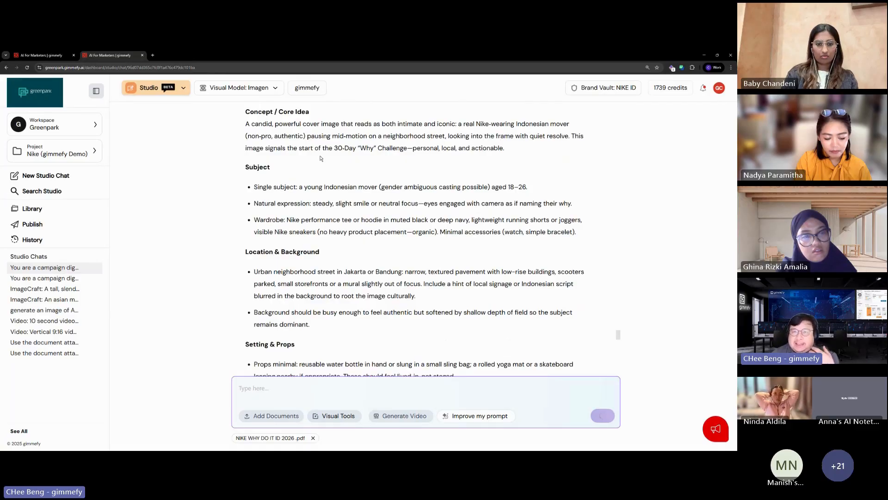
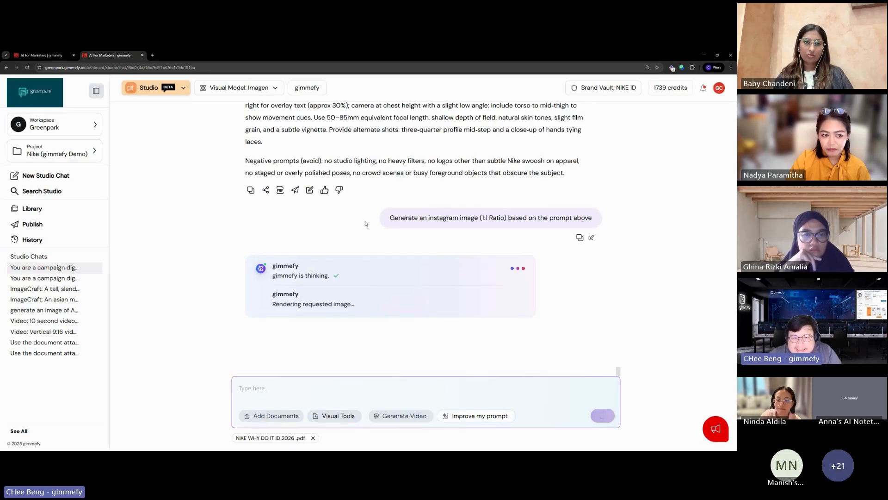
Examine the generated Instagram image and its image details against the consolidated prompt
scroll(365, 223, "up", 5)
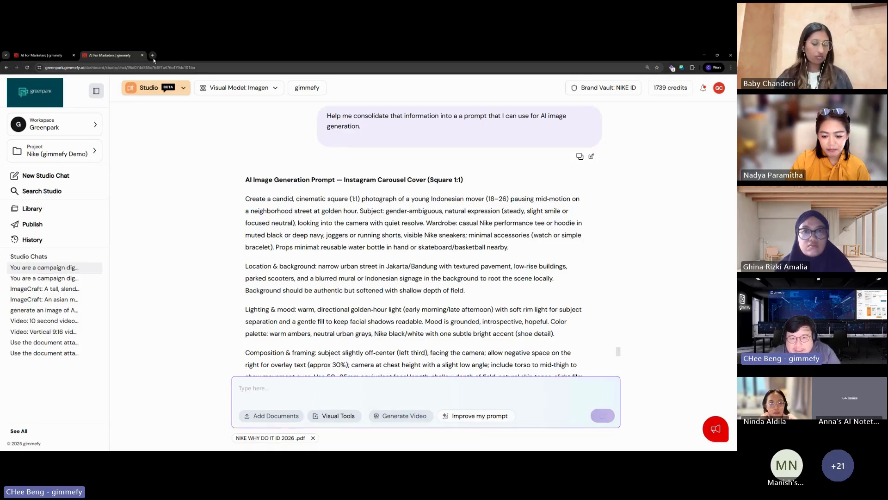
scroll(356, 256, "up", 8)
scroll(356, 257, "down", 8)
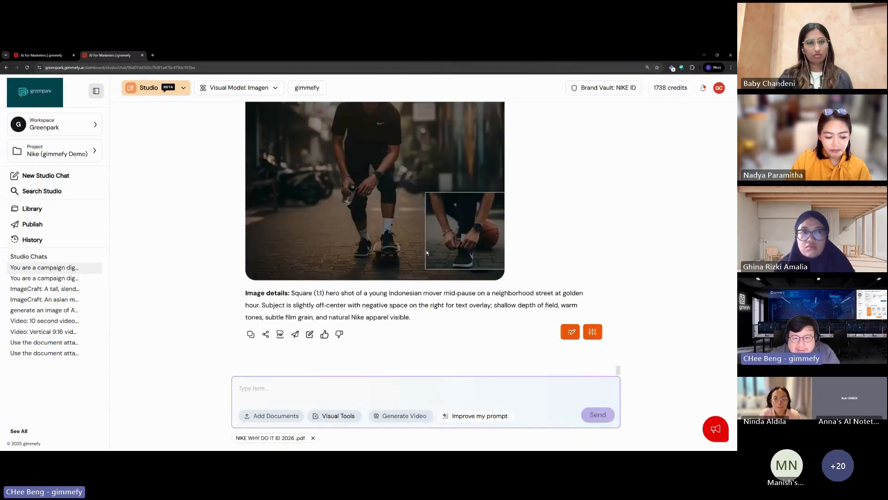
scroll(426, 252, "up", 2)
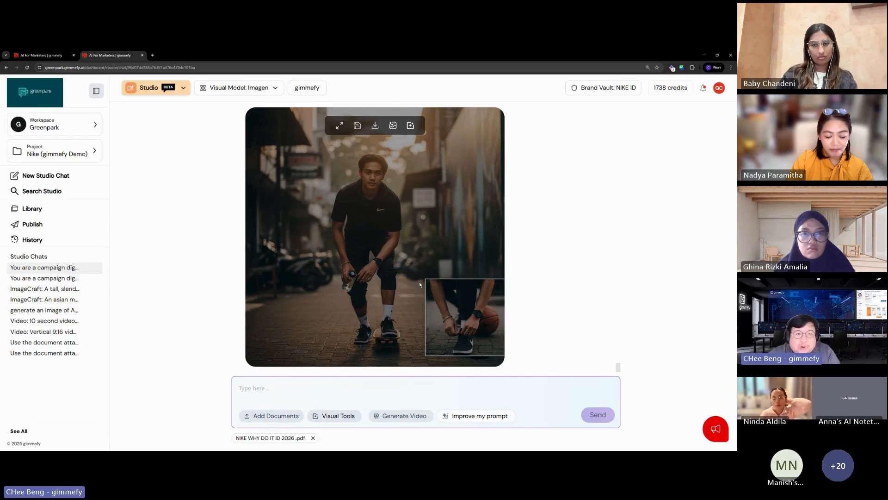
Search the web for "nike indonesia" in a new browser tab and open the Nike Indonesia website
left_click(152, 56)
type("nike")
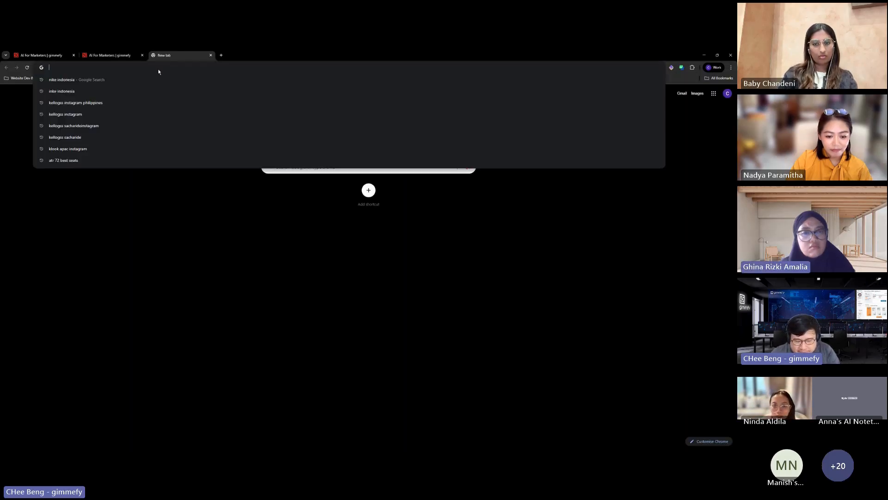
type(" in")
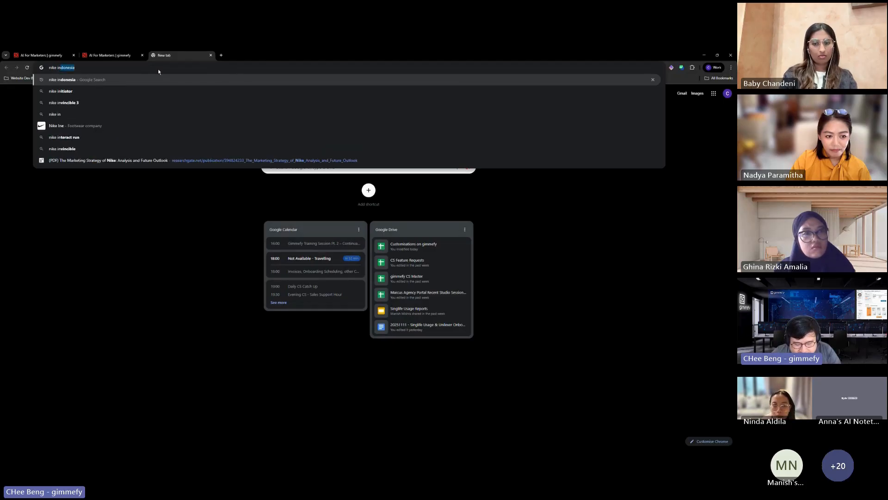
type("doniesia")
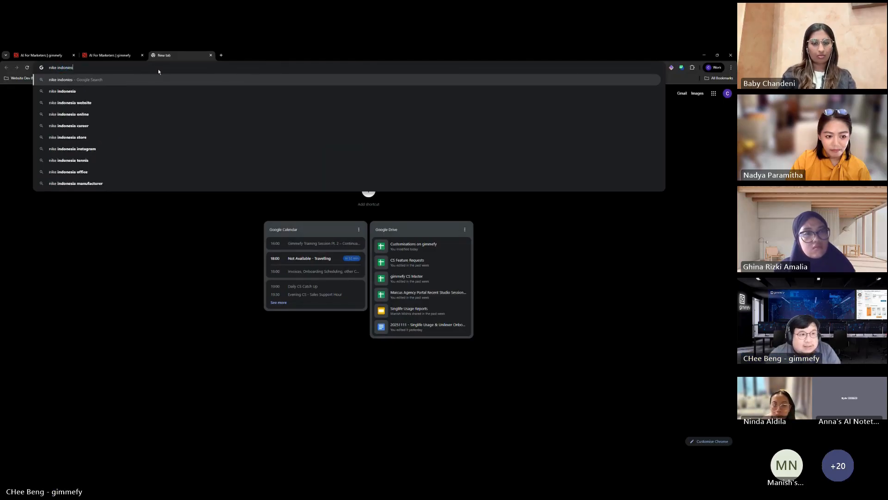
key("Return")
left_click(102, 199)
Open the men's lifestyle shoes category and dismiss the "Give Sport" promotion
mouse_move(347, 93)
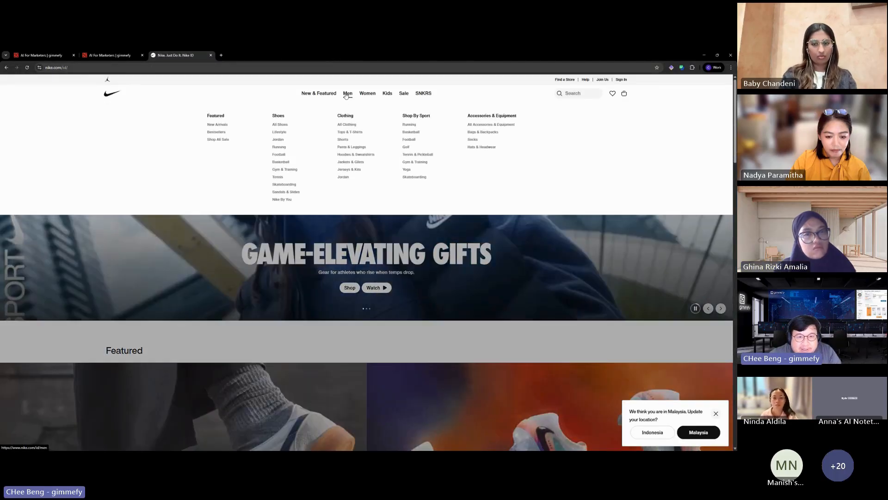
left_click(279, 131)
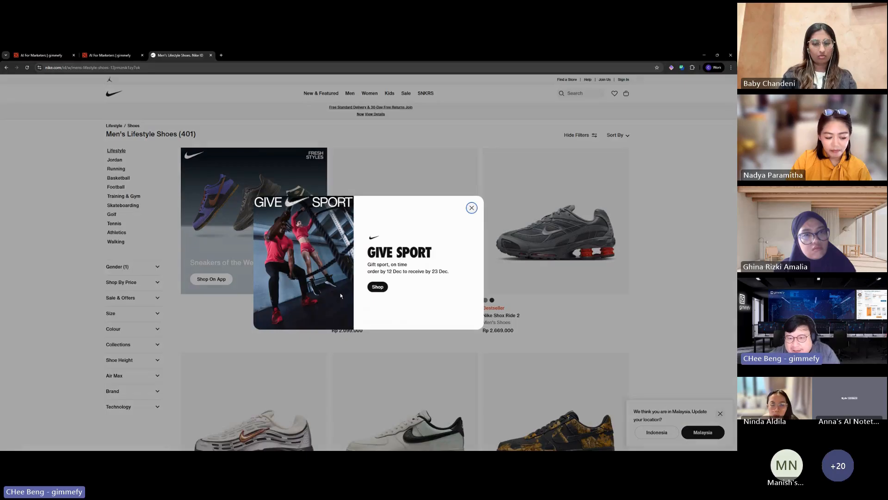
left_click(471, 208)
Browse the men's lifestyle shoes and open the Air Jordan 1 Retro High OG 'Shattered Backboard' product page
scroll(479, 234, "down", 2)
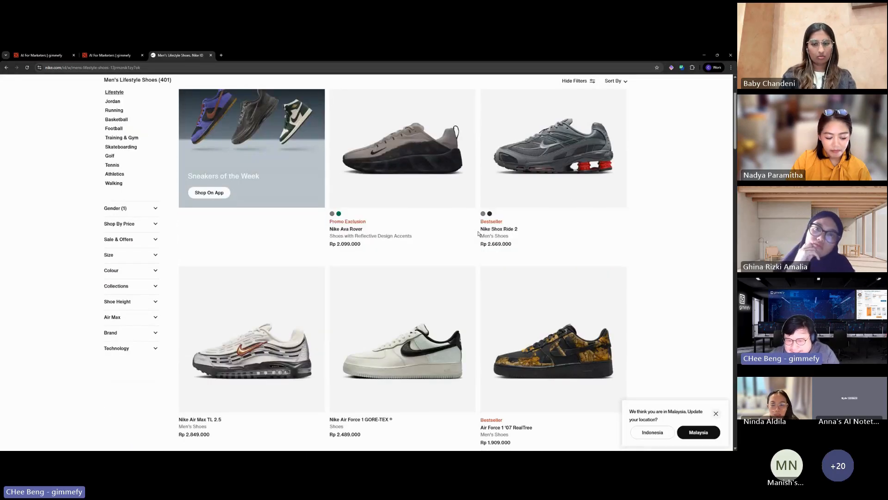
scroll(481, 241, "down", 5)
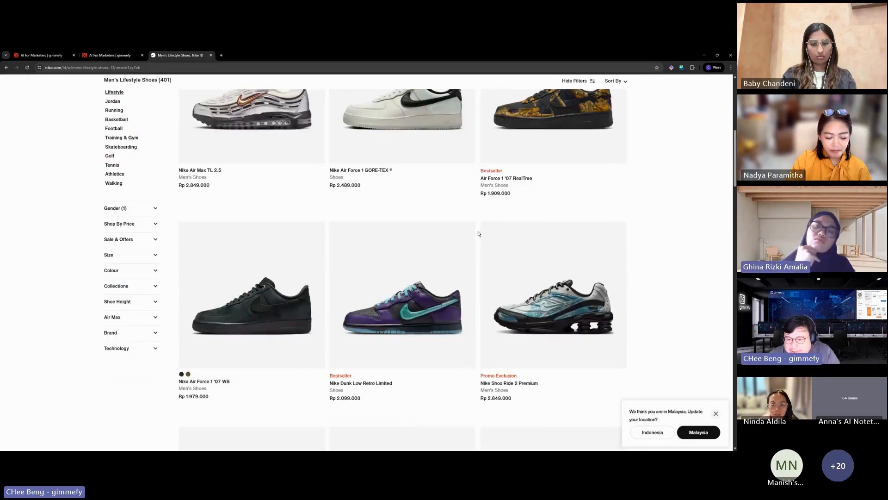
scroll(483, 251, "down", 5)
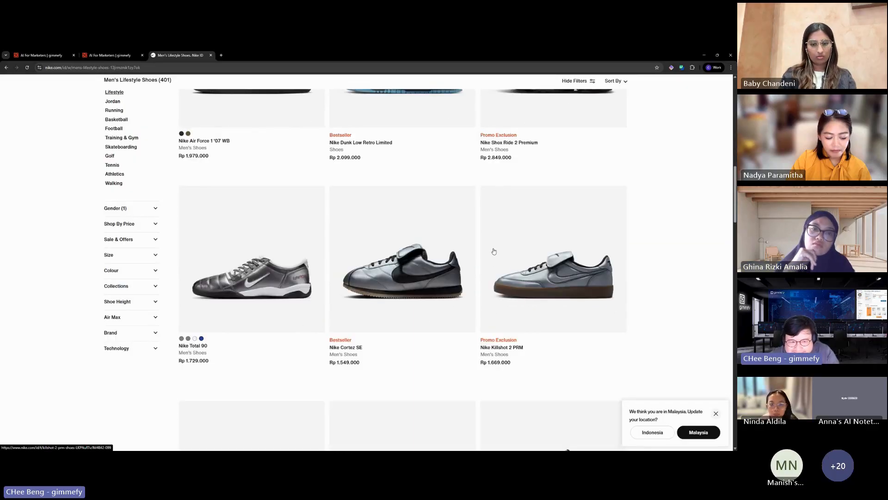
scroll(494, 251, "down", 9)
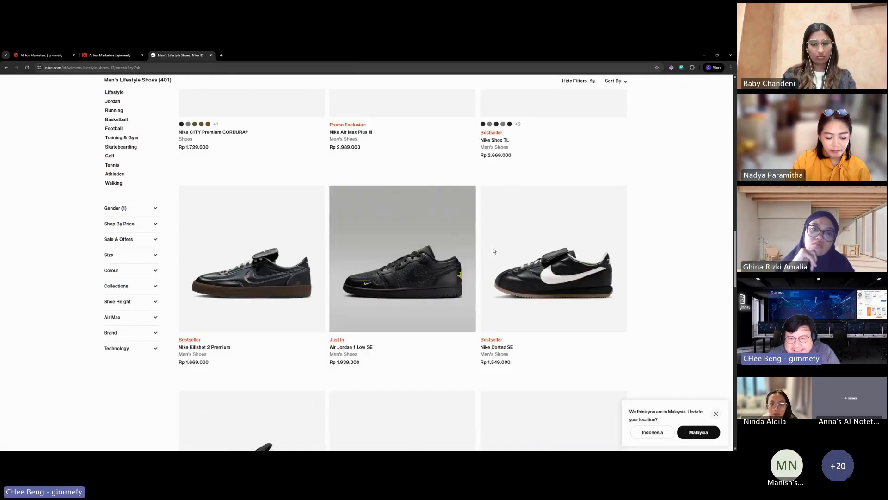
scroll(494, 252, "down", 4)
scroll(500, 259, "down", 2)
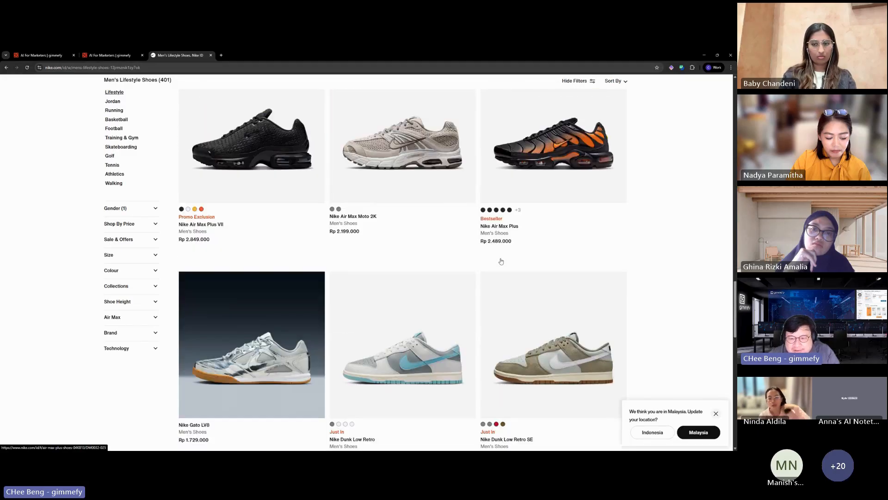
scroll(501, 261, "down", 10)
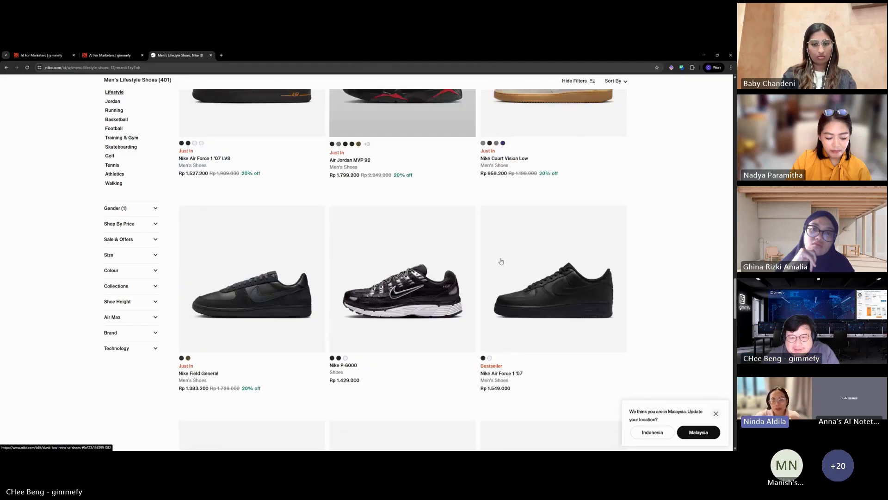
scroll(500, 259, "down", 5)
scroll(364, 300, "down", 12)
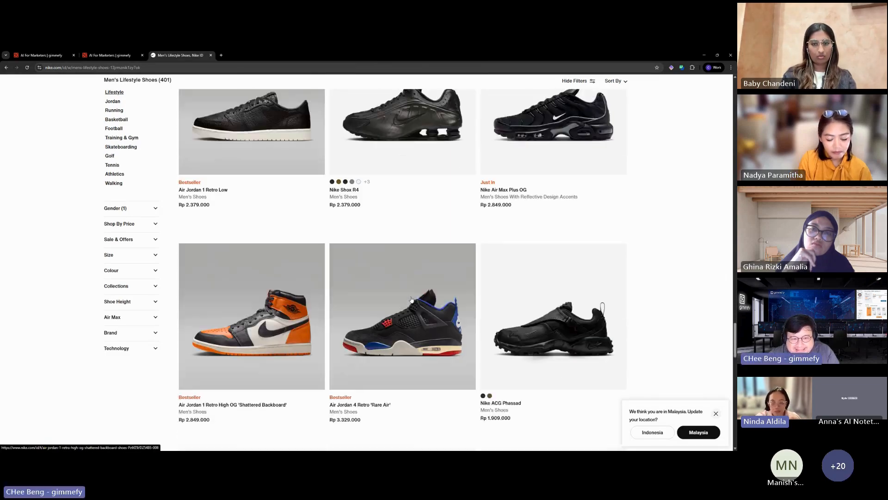
scroll(411, 299, "down", 2)
left_click(300, 265)
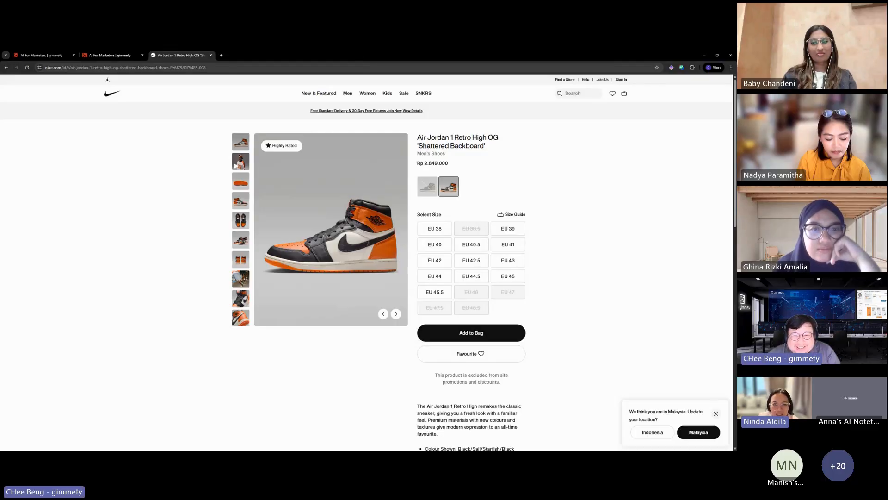
Capture the orange and black shoe photo and add it beside the generated Instagram image in gimmefy's Image Craft
key("super+shift+s")
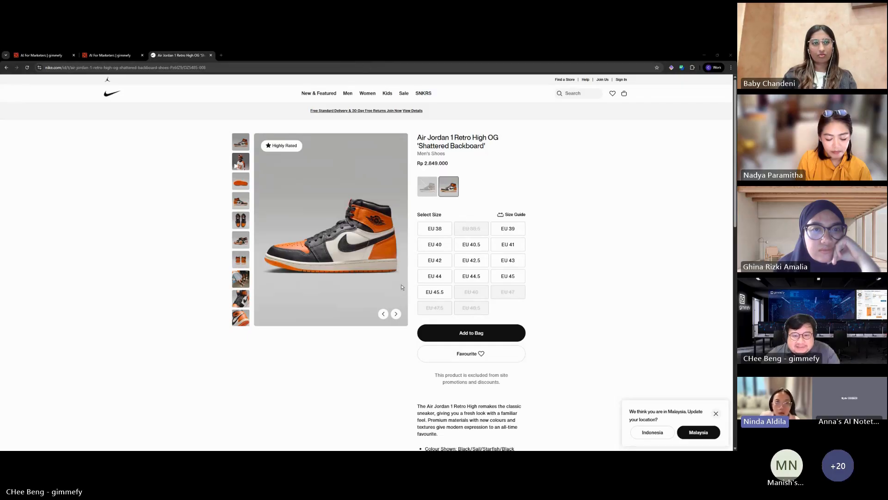
key("ctrl+shift+Tab")
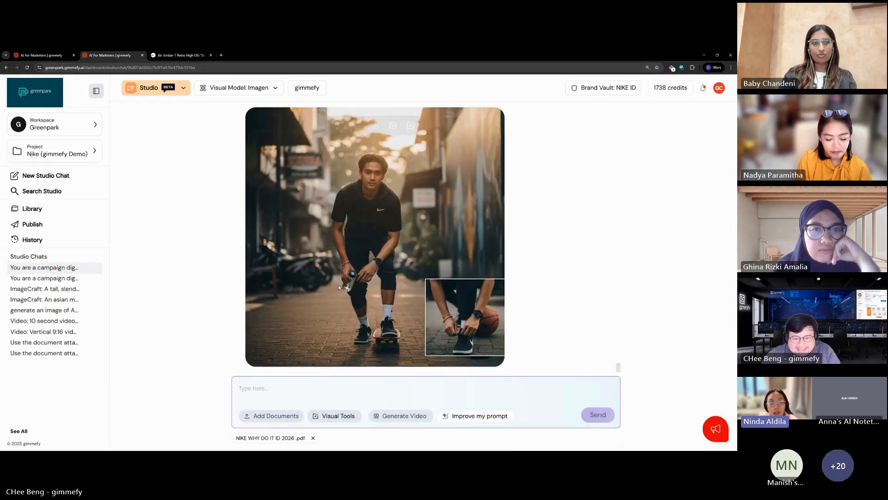
left_click(412, 127)
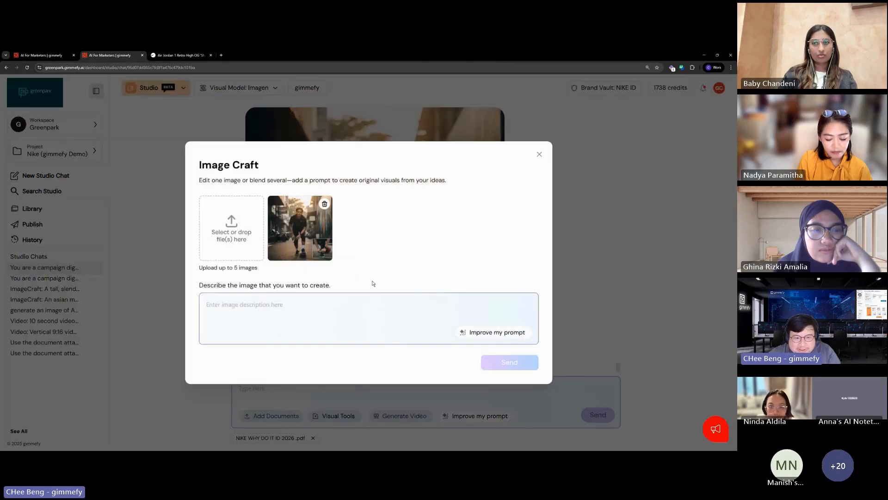
left_click(231, 227)
left_click(39, 100)
left_click(638, 356)
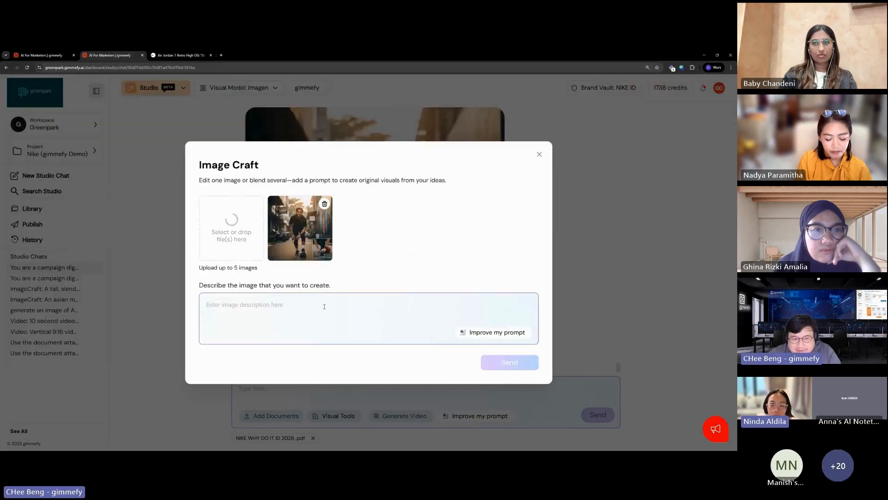
Send the image edit prompt "Change the shoes he is wearing the to Orange and black jordans uploaded"
left_click(294, 301)
type("Cha")
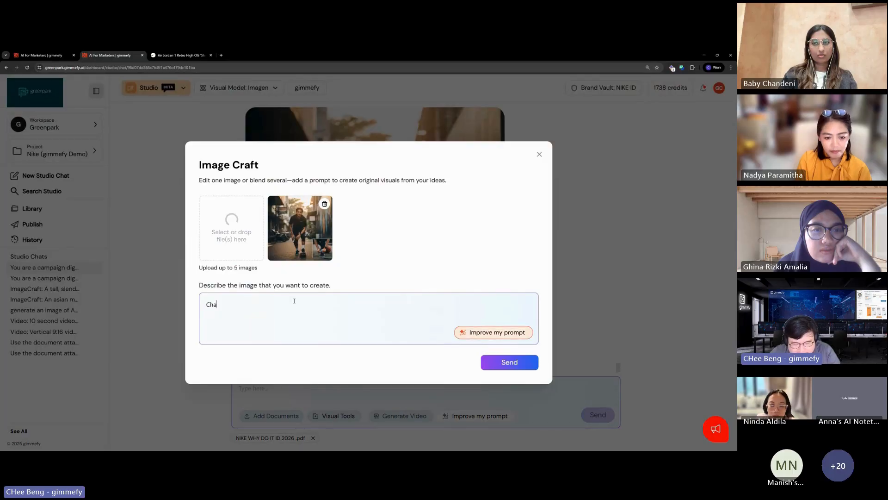
type("nge the shoes h")
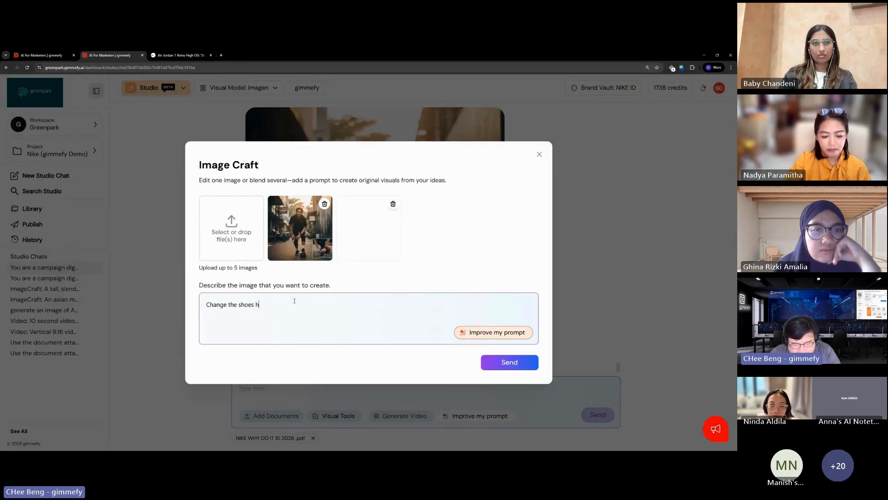
type("e is wearing the to Orang")
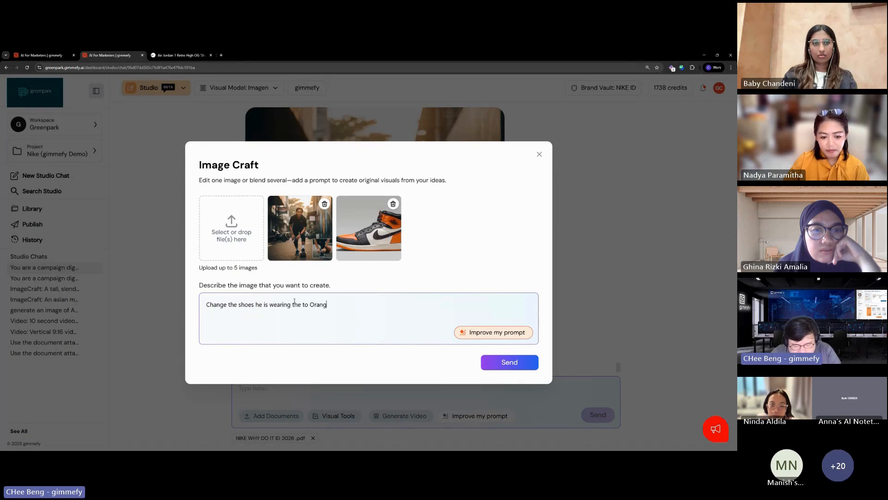
type("e and black jo")
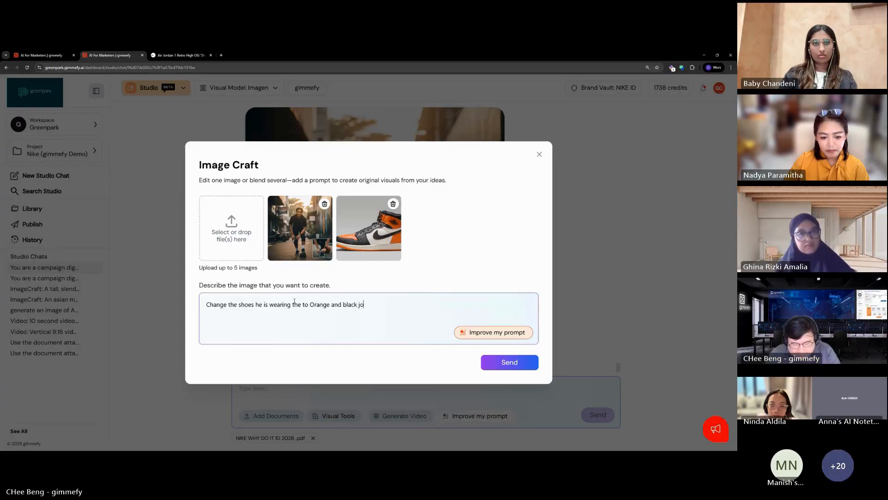
type("rdans uploaded")
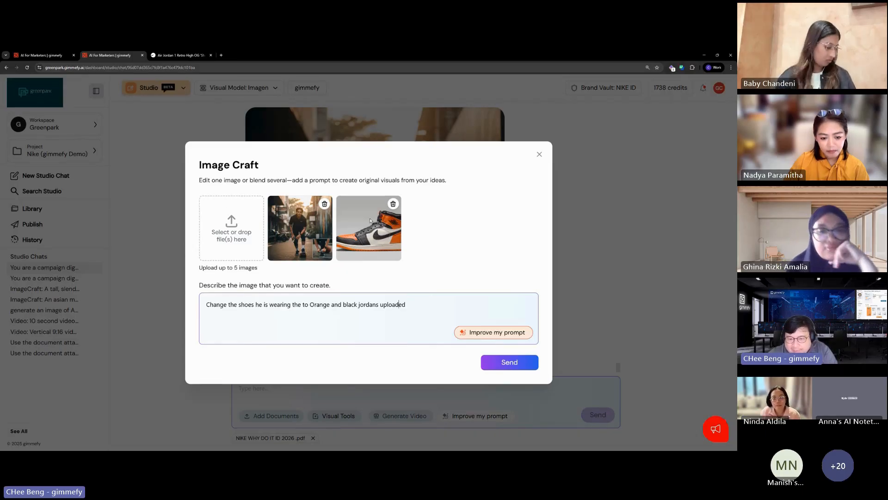
left_click(503, 362)
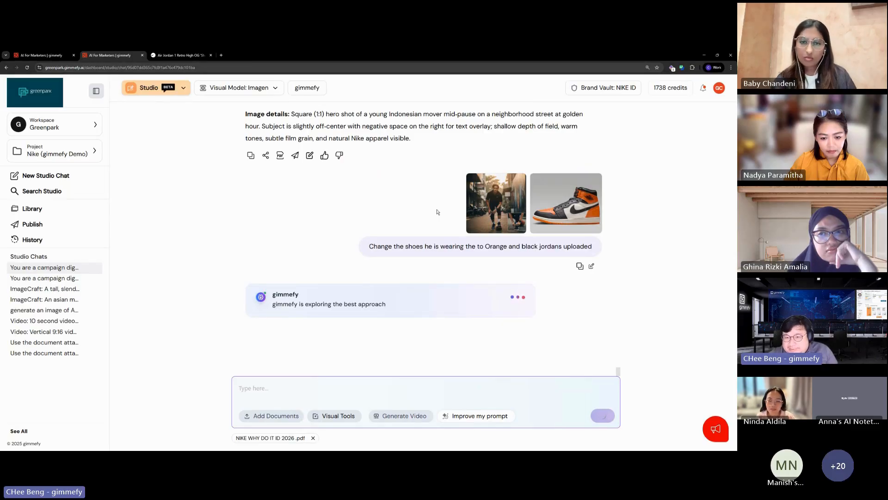
scroll(391, 185, "up", 5)
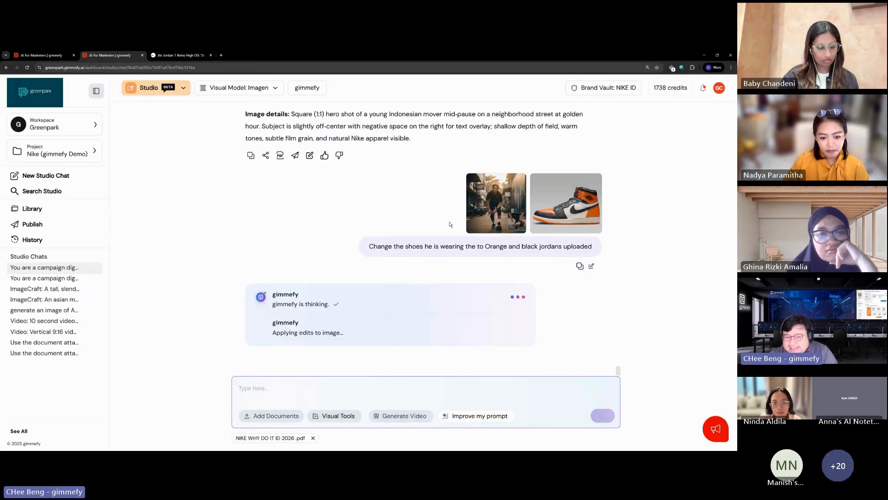
scroll(421, 235, "down", 1)
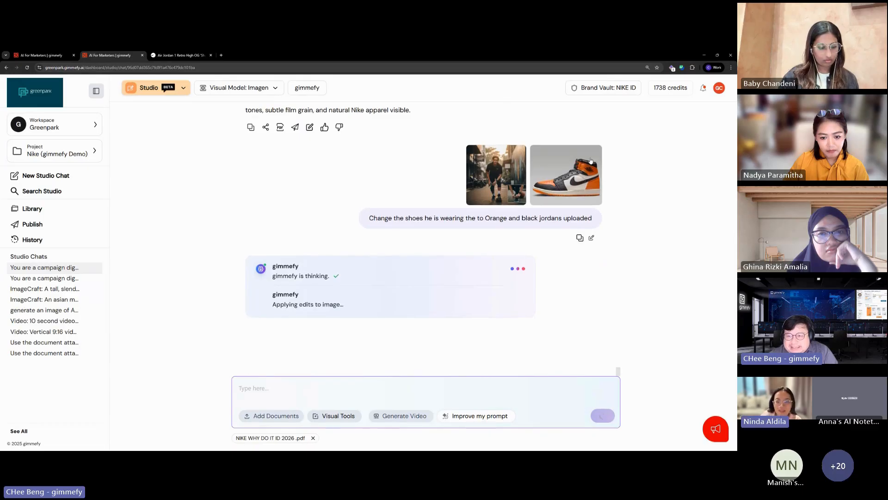